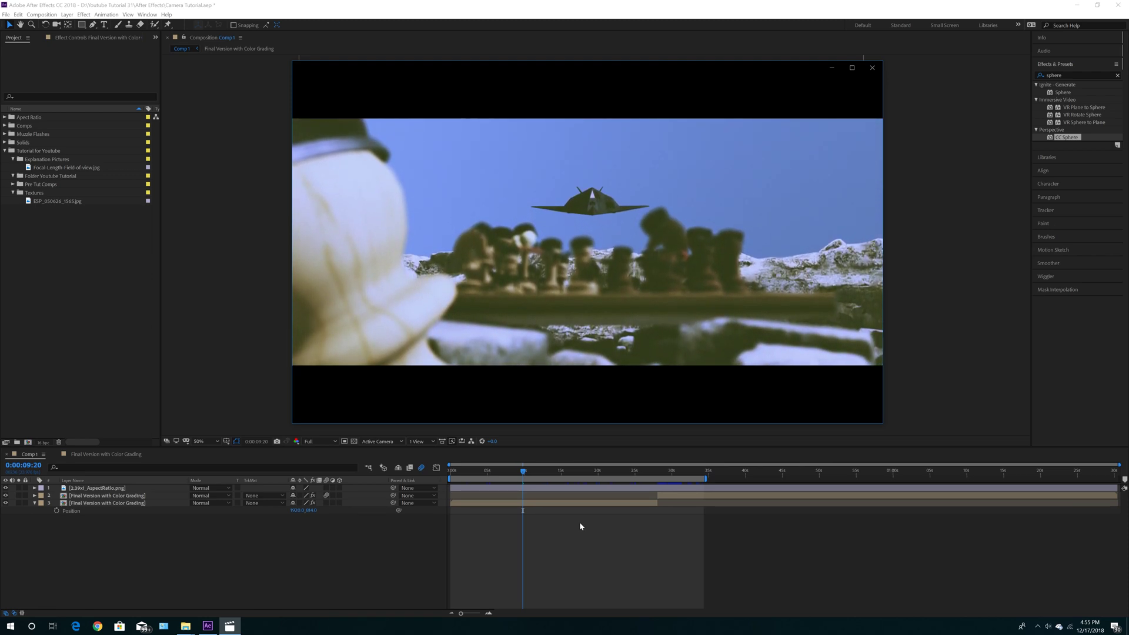
- Pause the rendered Comp 1 video and minimize the player to return to After Effects
left_click(588, 407)
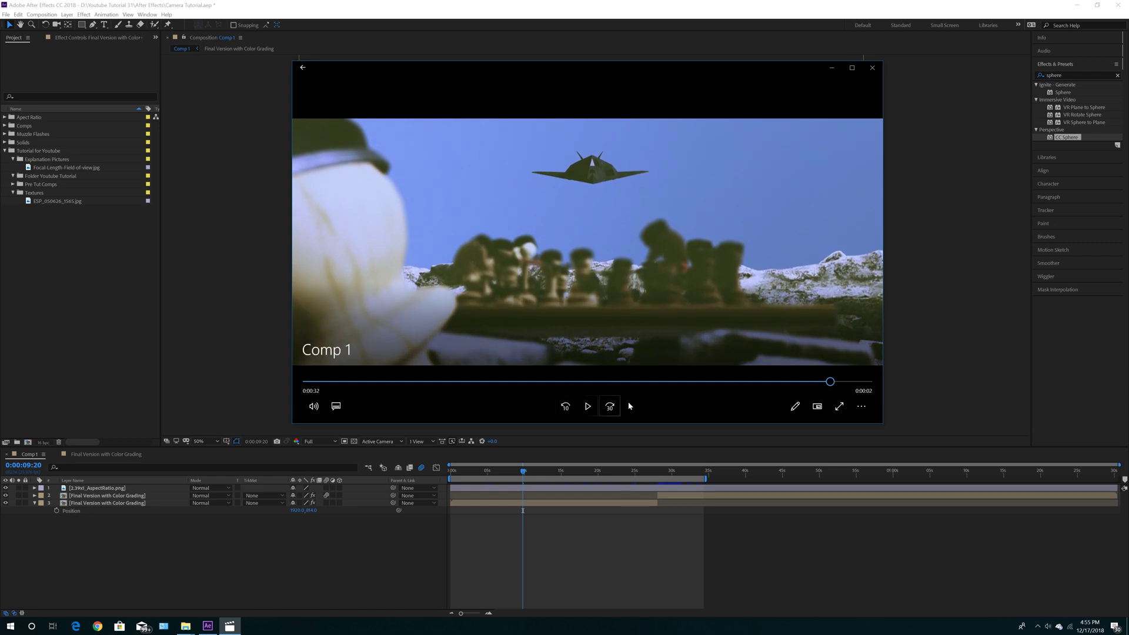
left_click(829, 71)
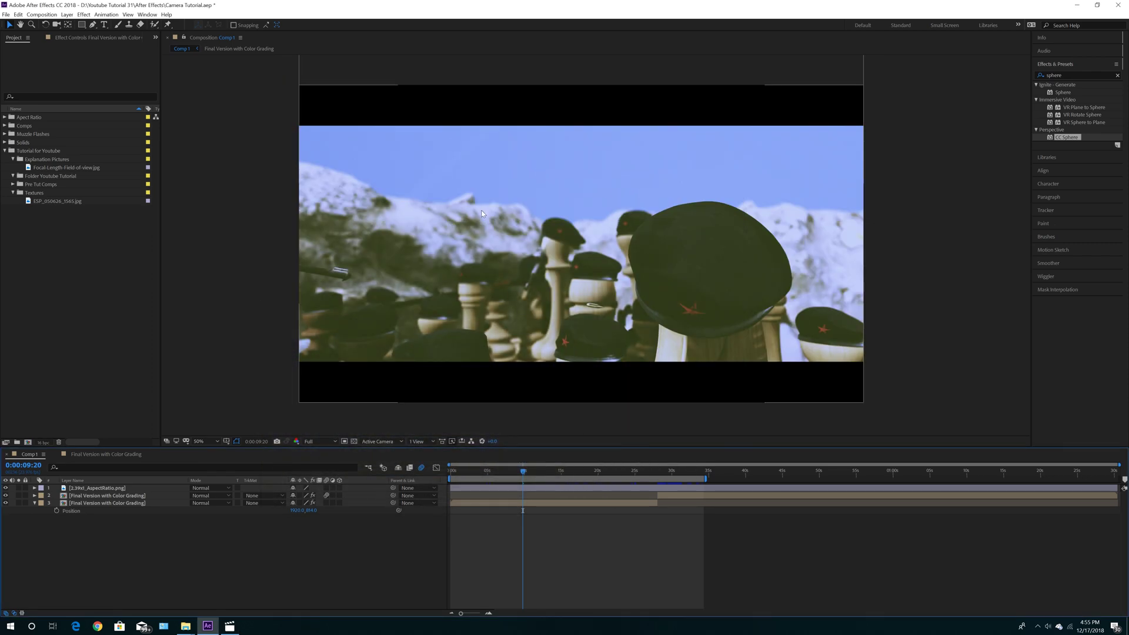
- Create a new composition named Cameras inside Folder Youtube Tutorial, keeping the UHD 4K 23.976 preset
left_click(41, 176)
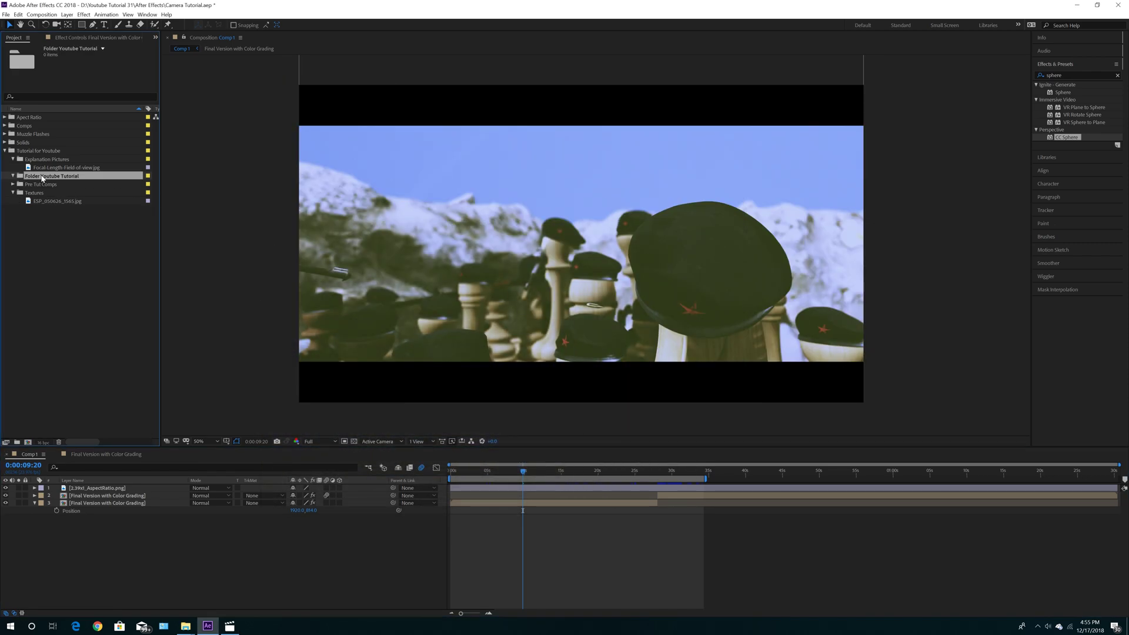
left_click(43, 14)
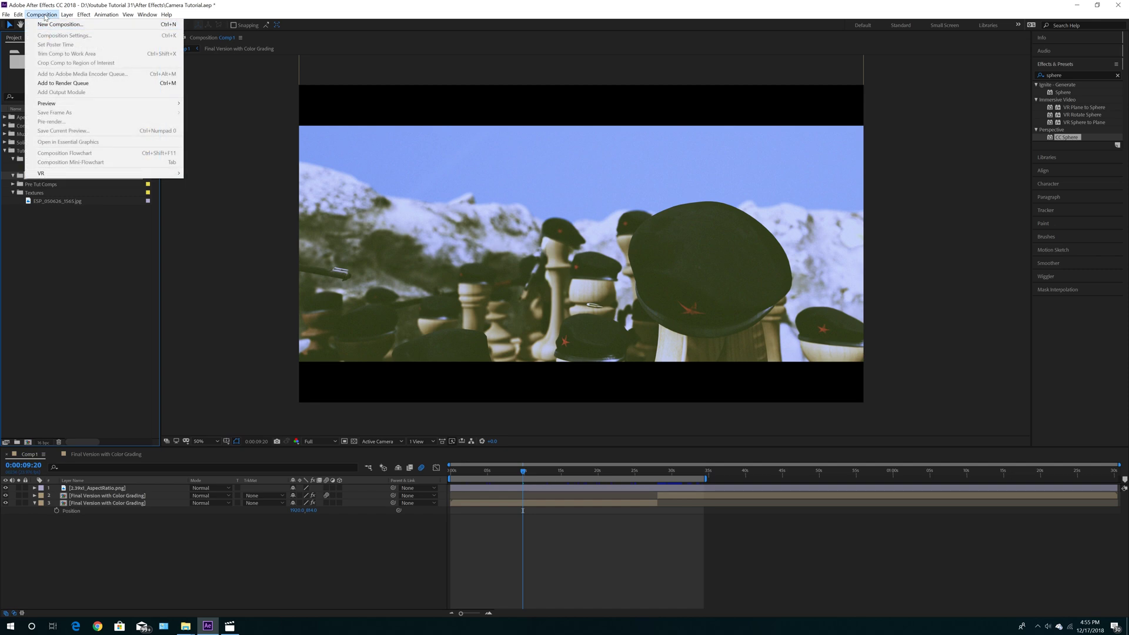
left_click(59, 24)
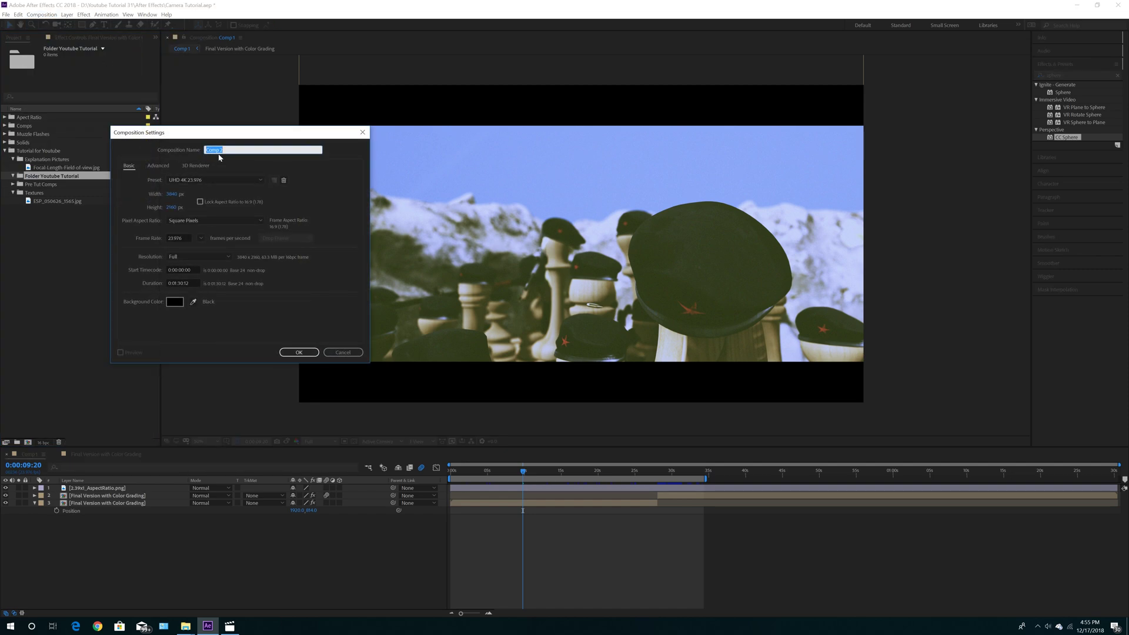
type("Cameras")
left_click(293, 355)
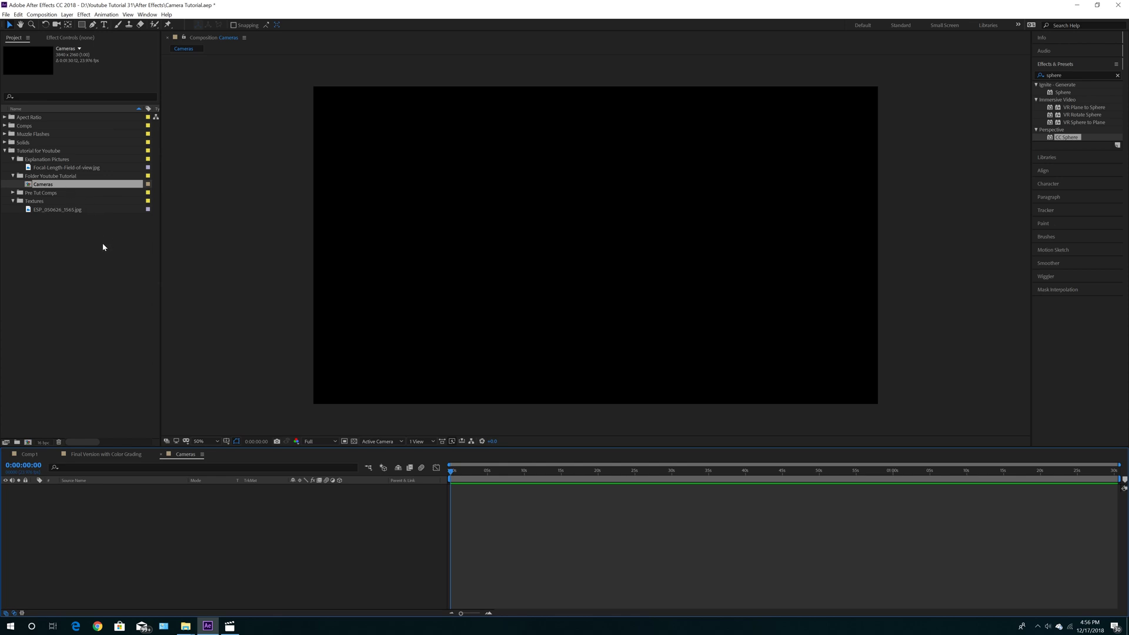
- Locate the ESP_050626_1565 texture in File Explorer under Youtube Tutorial 31 Folder, OBJ & Textures, Textures
left_click(62, 210)
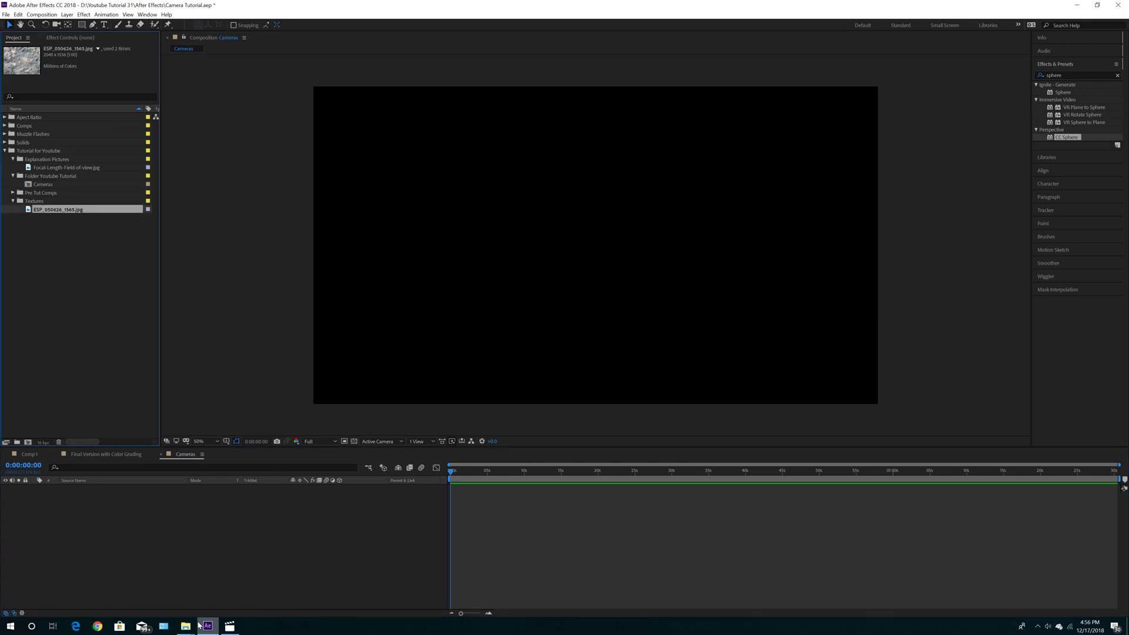
mouse_move(177, 632)
left_click(224, 585)
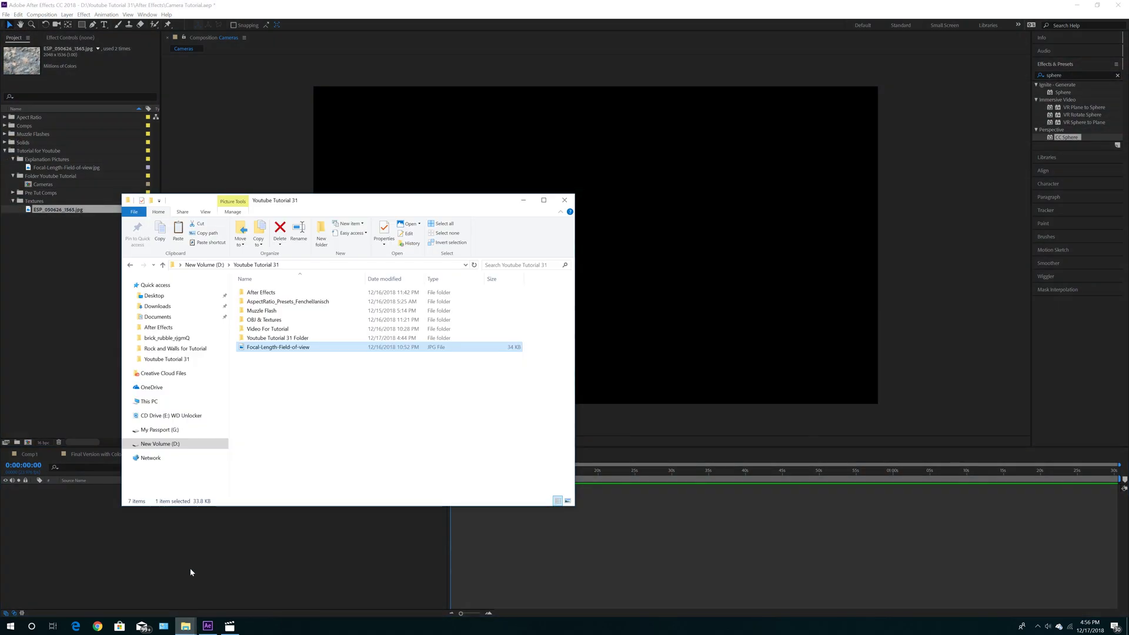
left_click(270, 339)
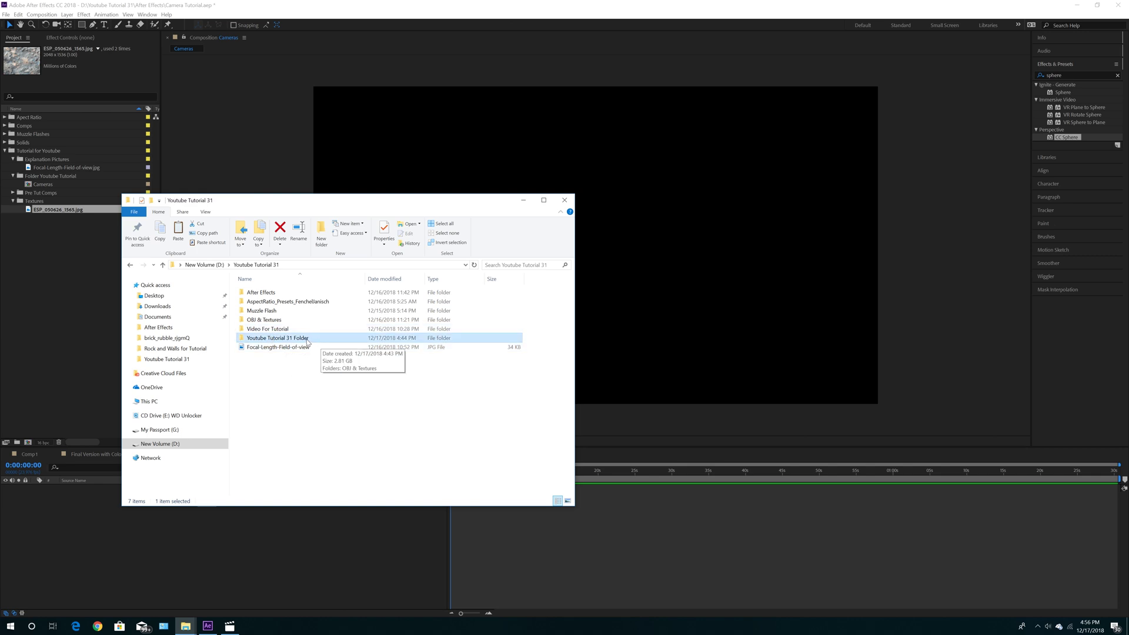
double_click(309, 339)
double_click(272, 293)
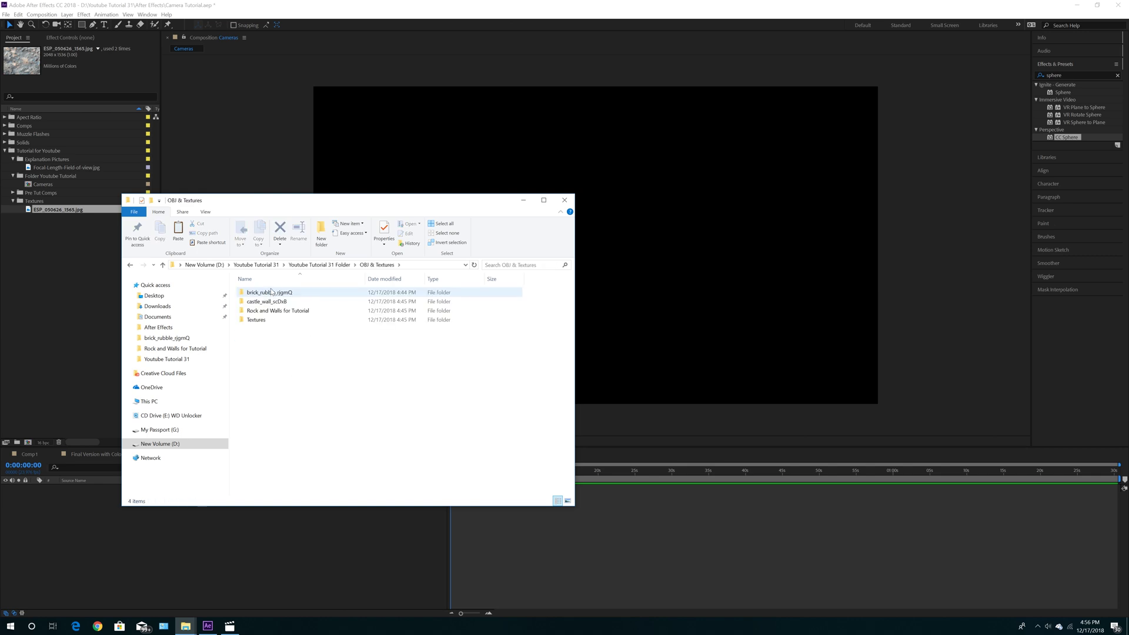
double_click(256, 320)
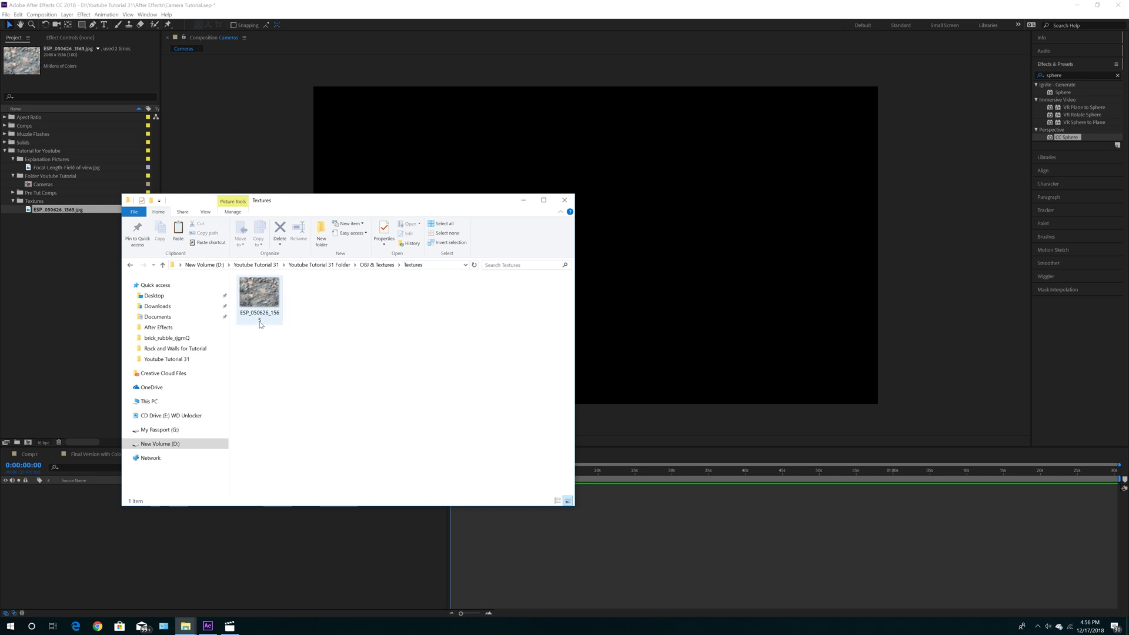
left_click(524, 200)
- Try to import the ESP_050626_1565 texture from the Textures folder within Youtube Tutorial 31 Folder
left_click(6, 14)
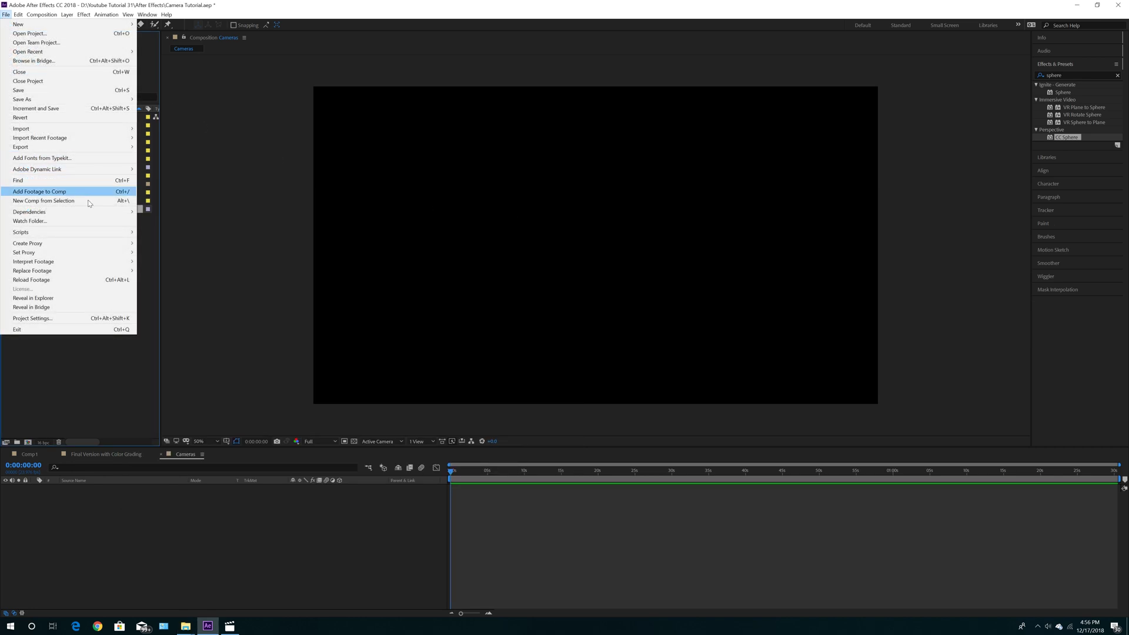
mouse_move(87, 130)
left_click(170, 129)
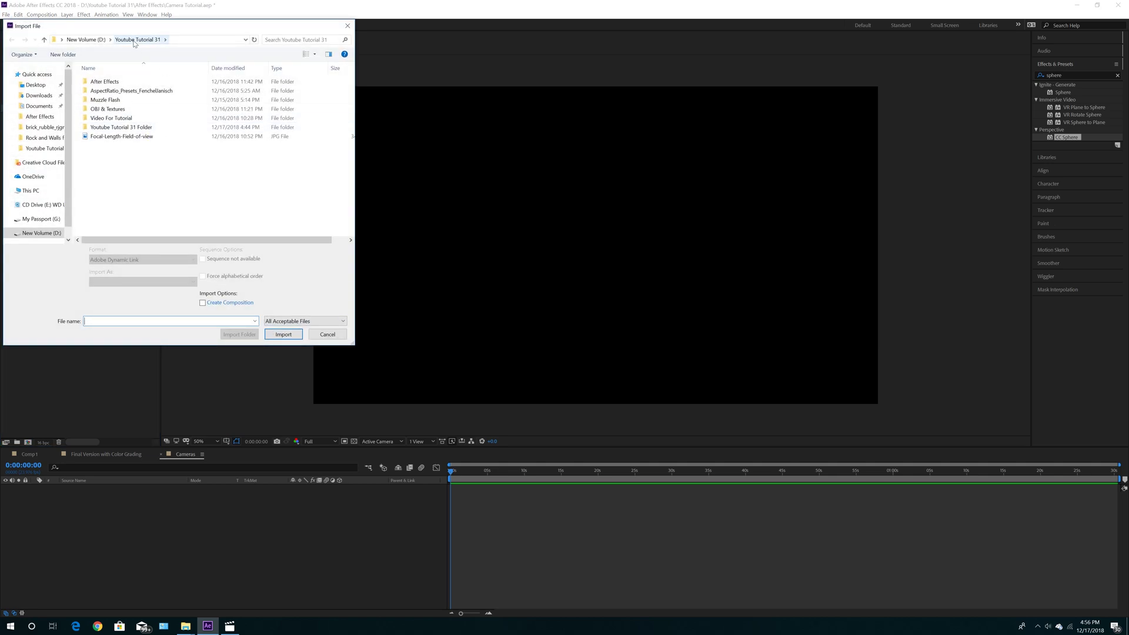
double_click(118, 127)
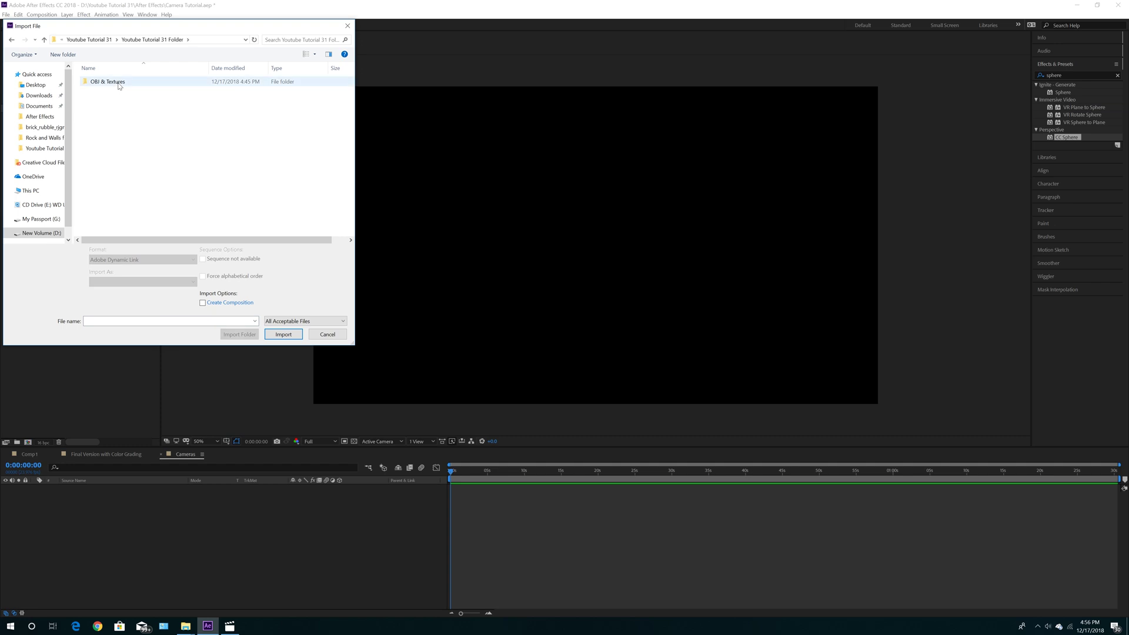
double_click(117, 83)
double_click(115, 112)
left_click(102, 82)
left_click(283, 334)
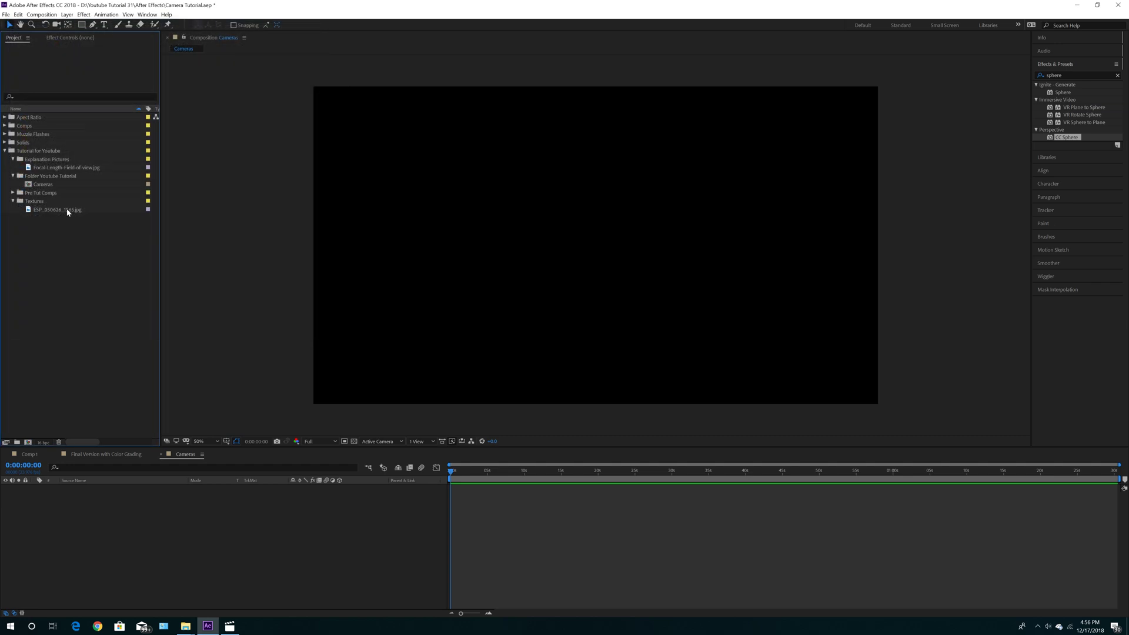
- Add the ESP_050626_1565.jpg texture to the Cameras composition and apply the CC Sphere effect to it
left_click(68, 210)
left_click_drag(67, 212, 98, 528)
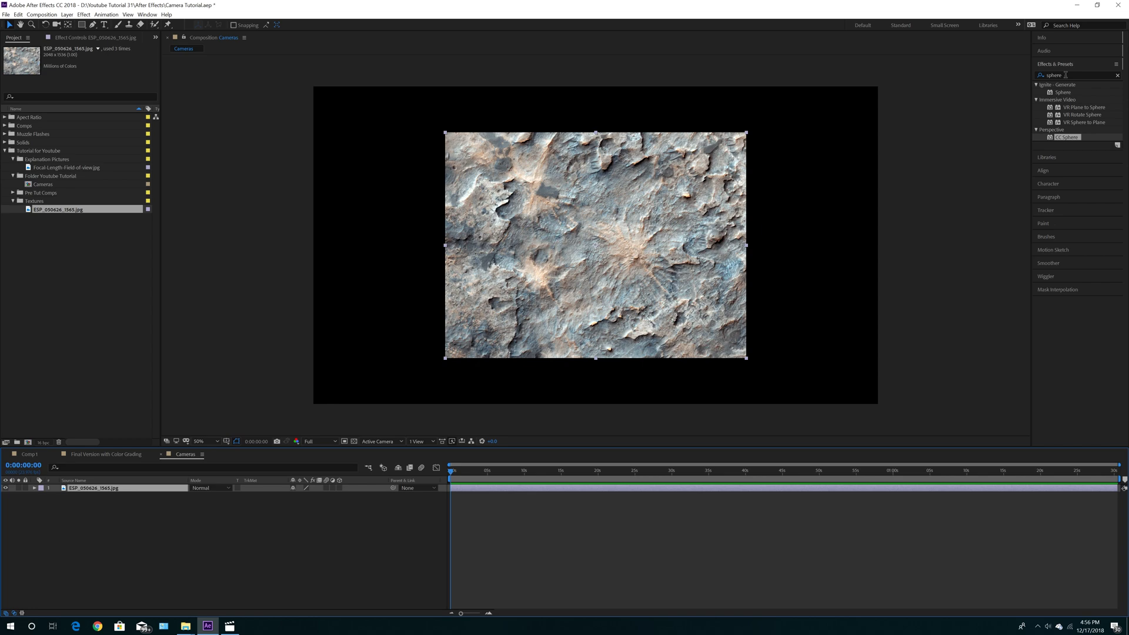
left_click(1070, 75)
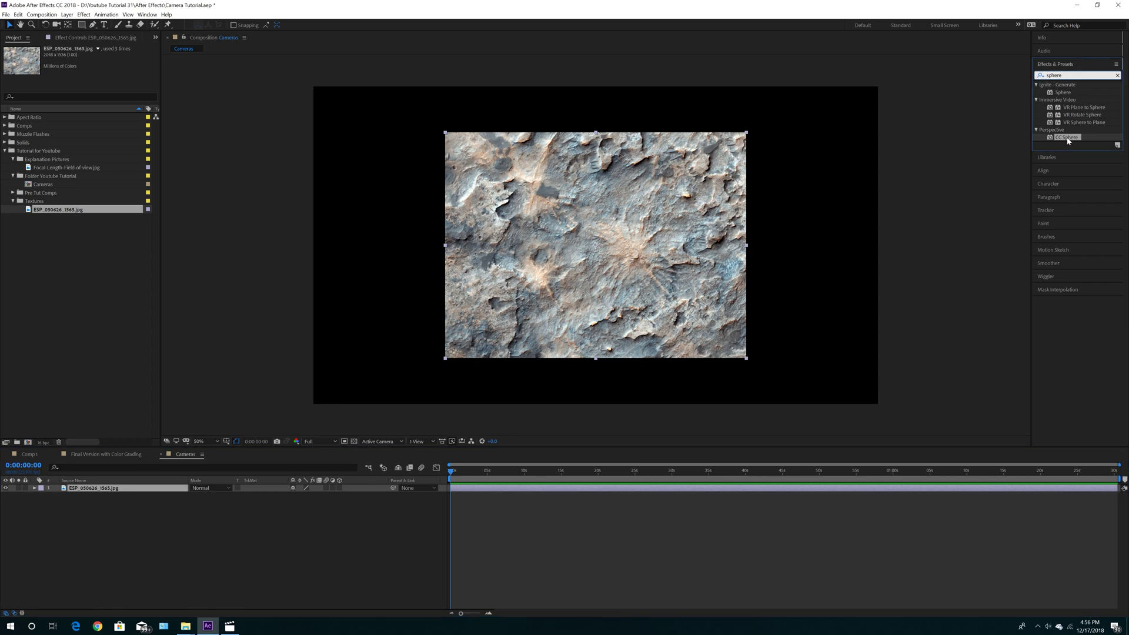
left_click_drag(1068, 140, 694, 292)
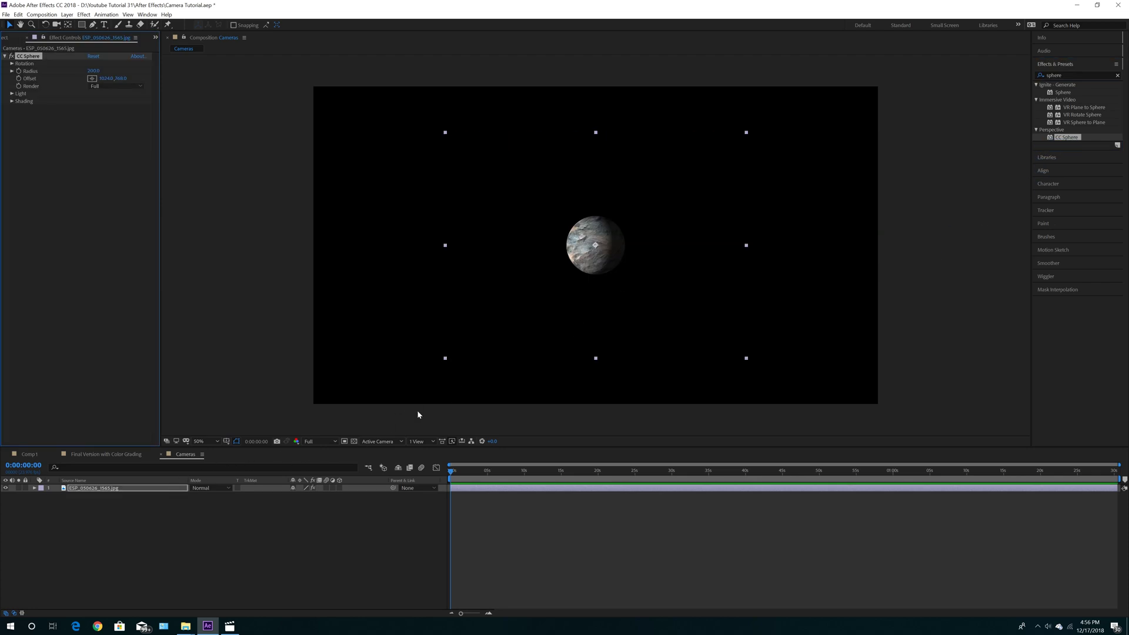
- Make the sphere texture layer 3D and add a Camera 1 layer using the 15mm preset
left_click(131, 489)
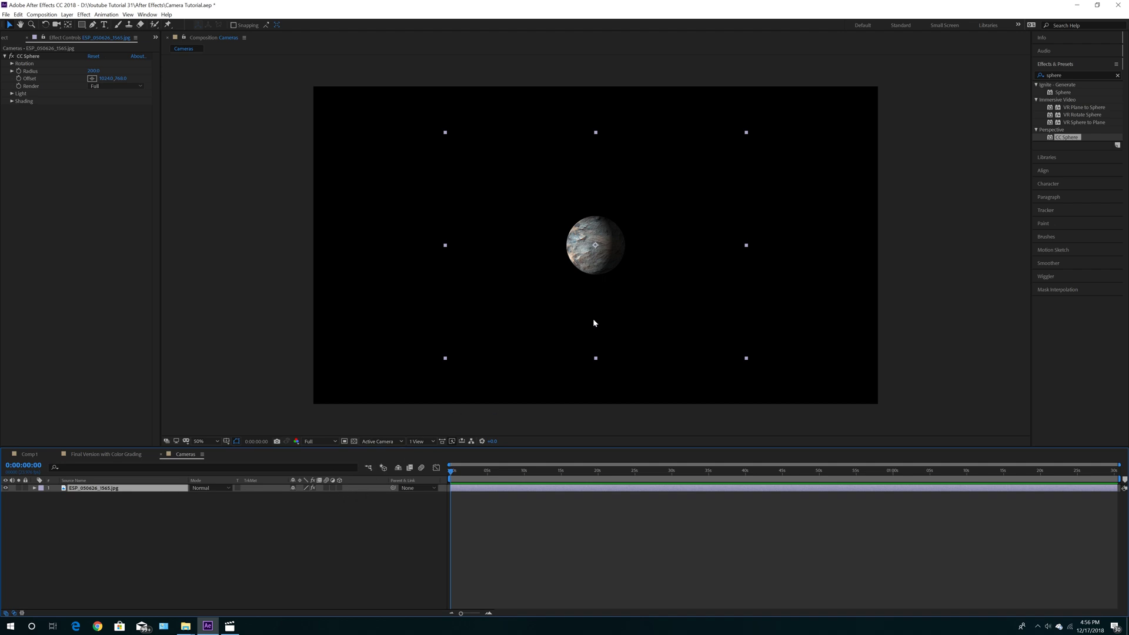
left_click(340, 488)
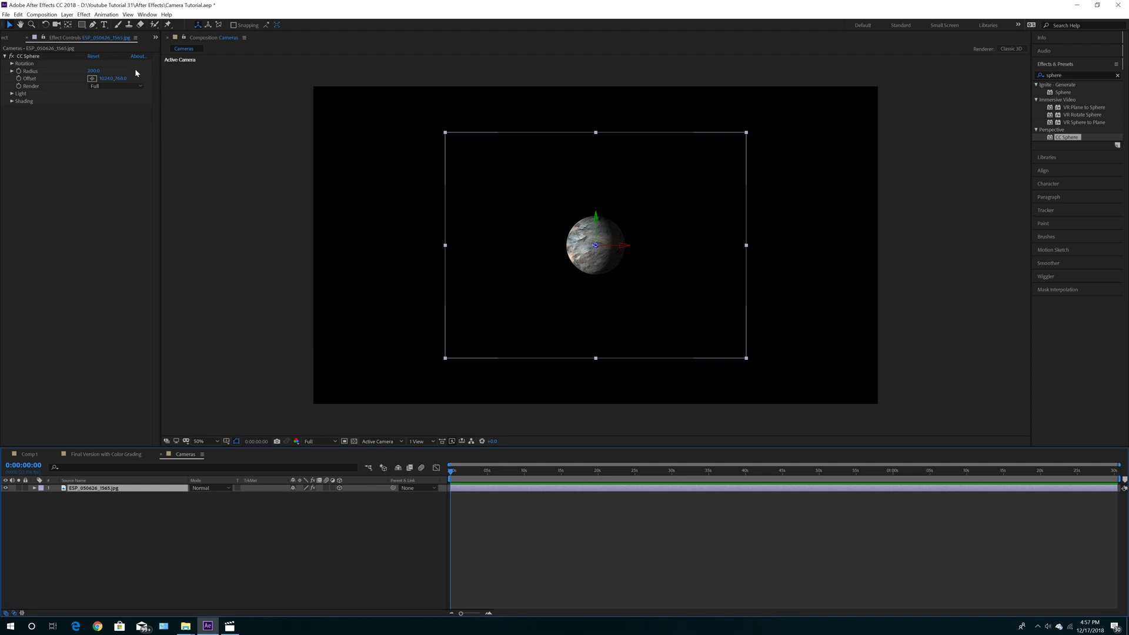
left_click(67, 14)
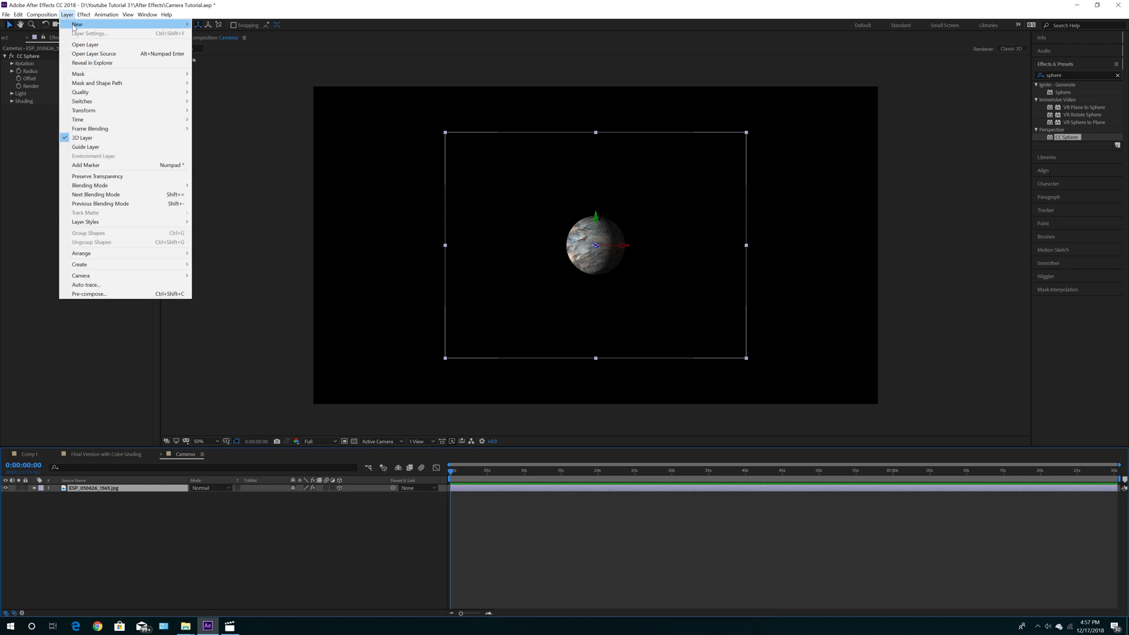
mouse_move(75, 28)
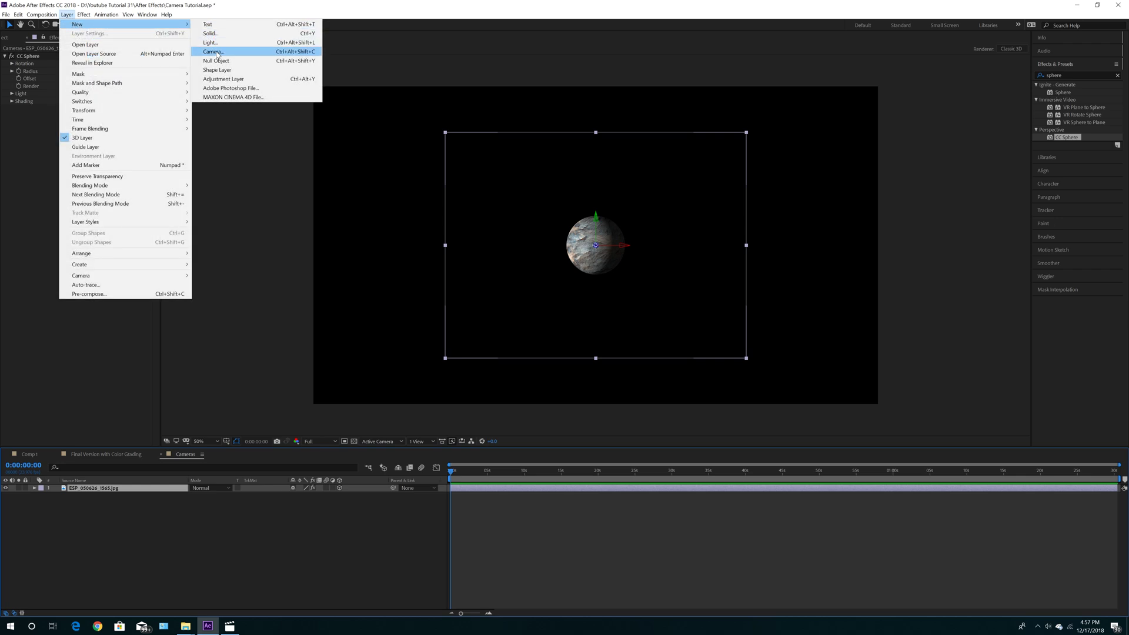
left_click(212, 52)
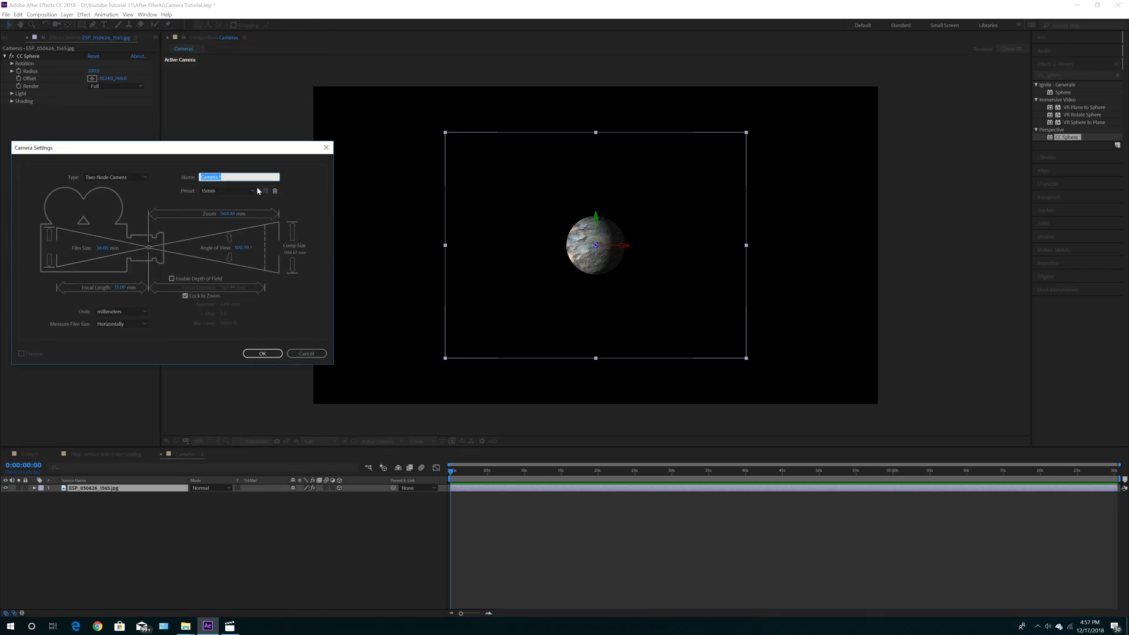
left_click(230, 177)
left_click(262, 353)
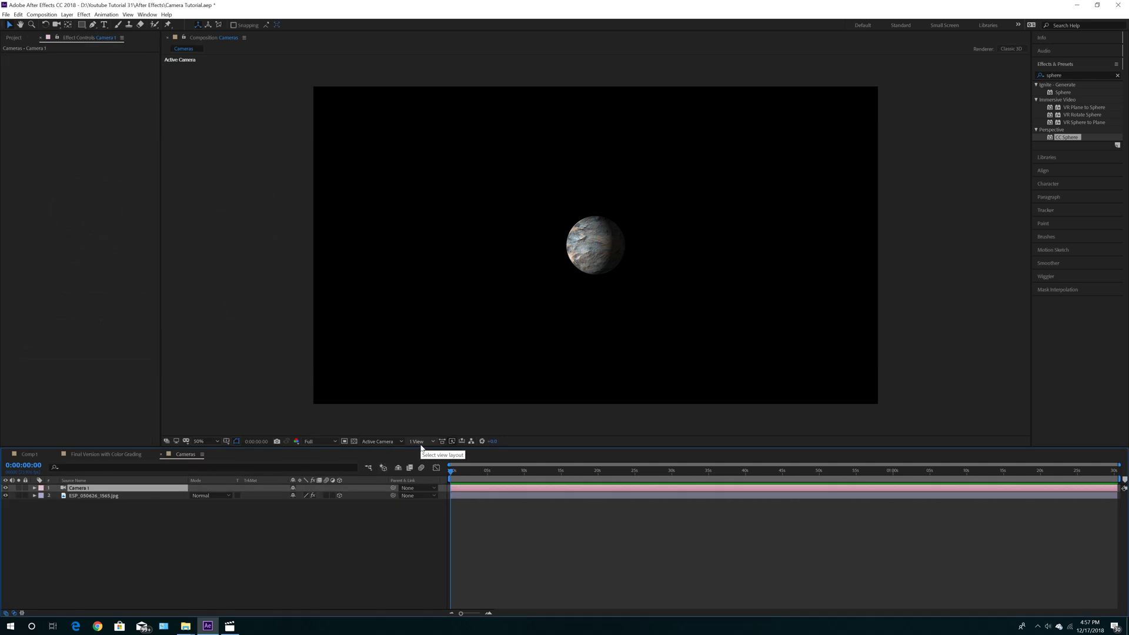
- Switch the composition viewer to a two-view layout showing Top beside Active Camera, with both views zoomed out
left_click(421, 446)
left_click(428, 466)
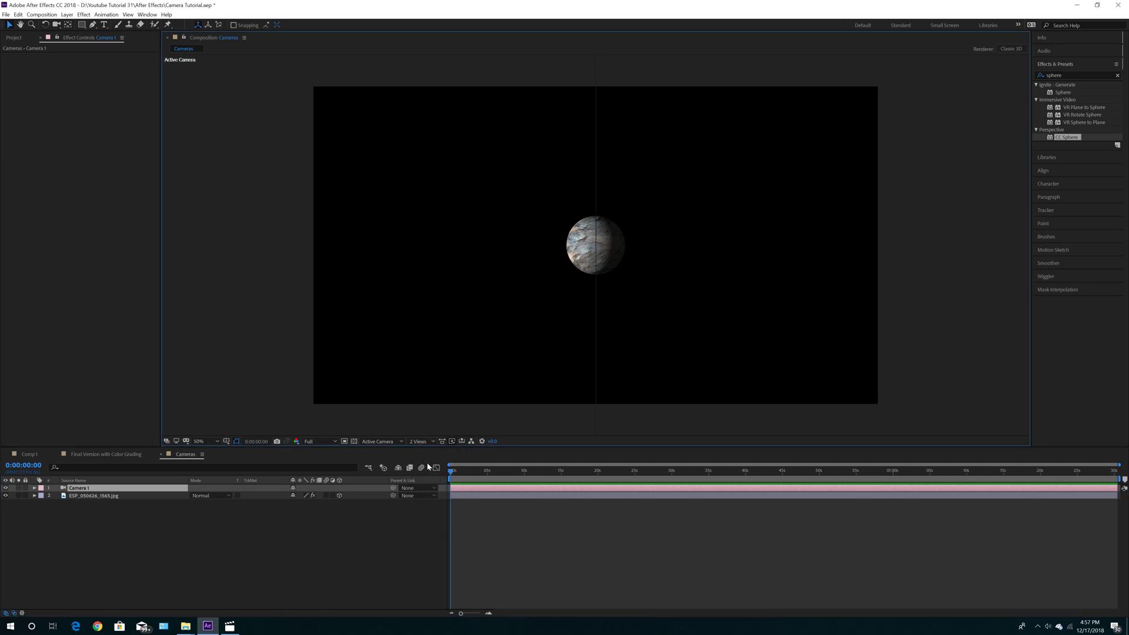
scroll(439, 340, "down", 3)
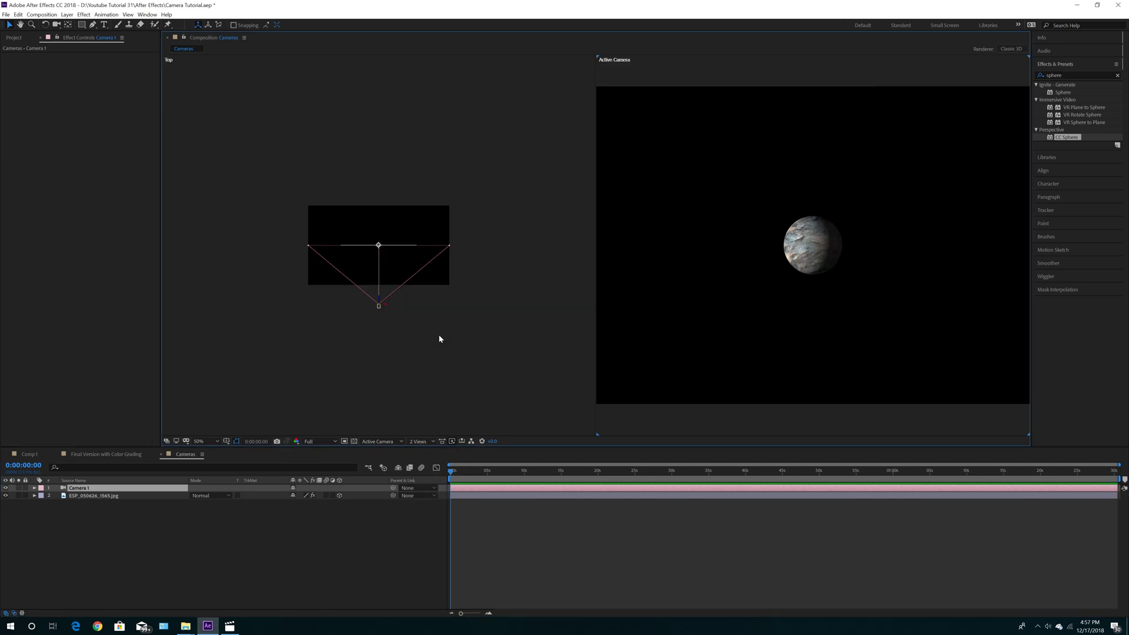
scroll(720, 327, "down", 2)
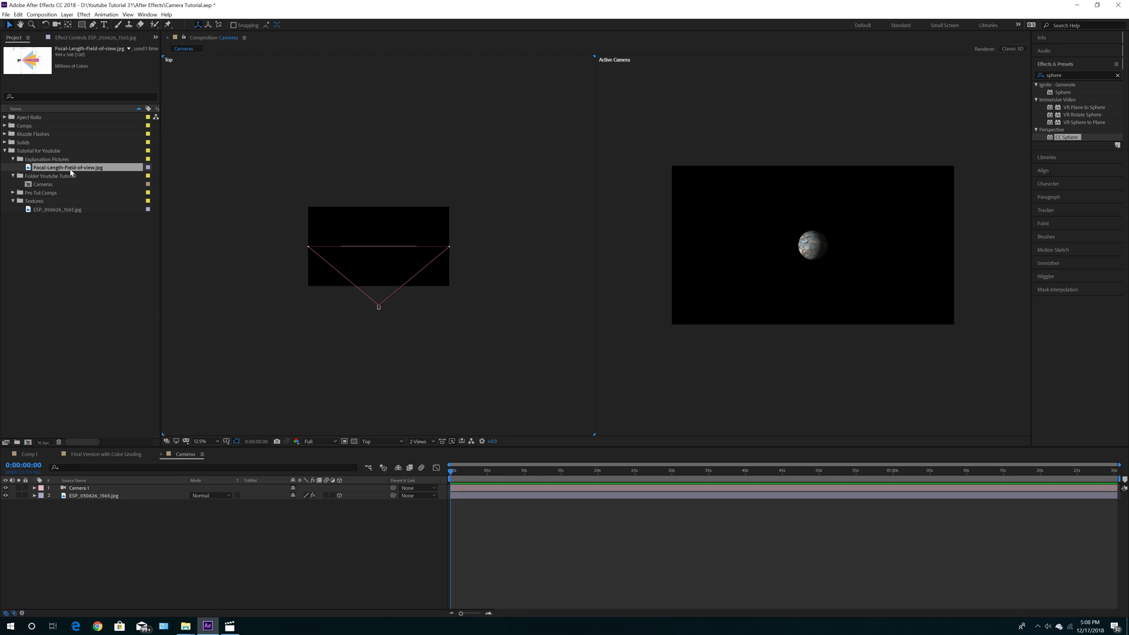
- Place Focal-Length-Field-of-view.jpg above Camera 1, examine its field-of-view diagram up close, and hide the layer
left_click_drag(71, 172, 100, 489)
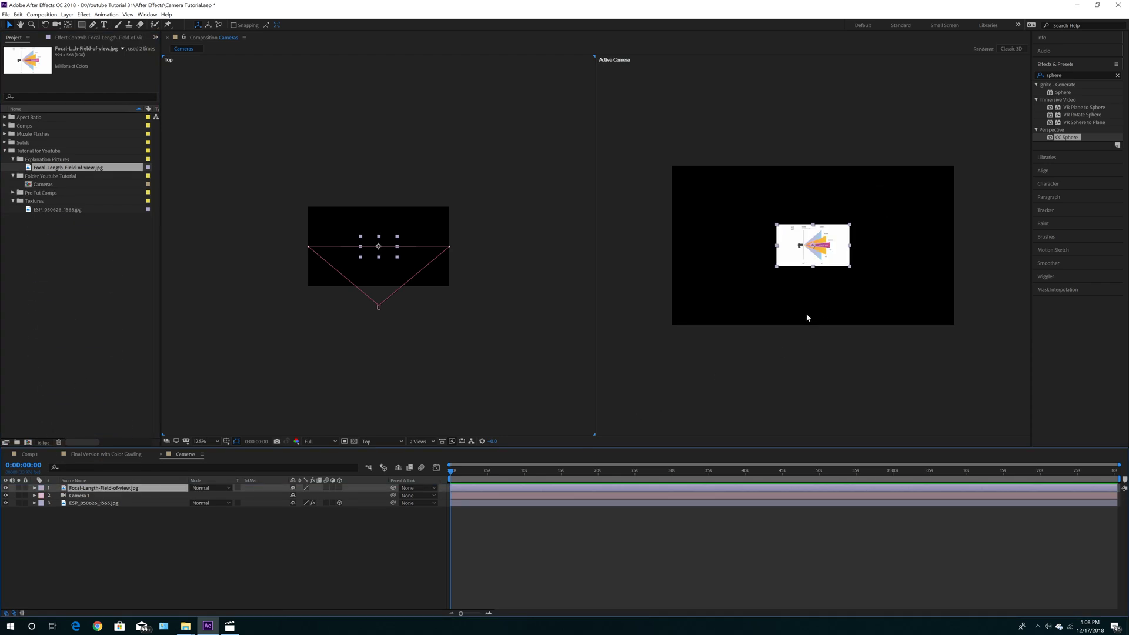
scroll(808, 317, "up", 5)
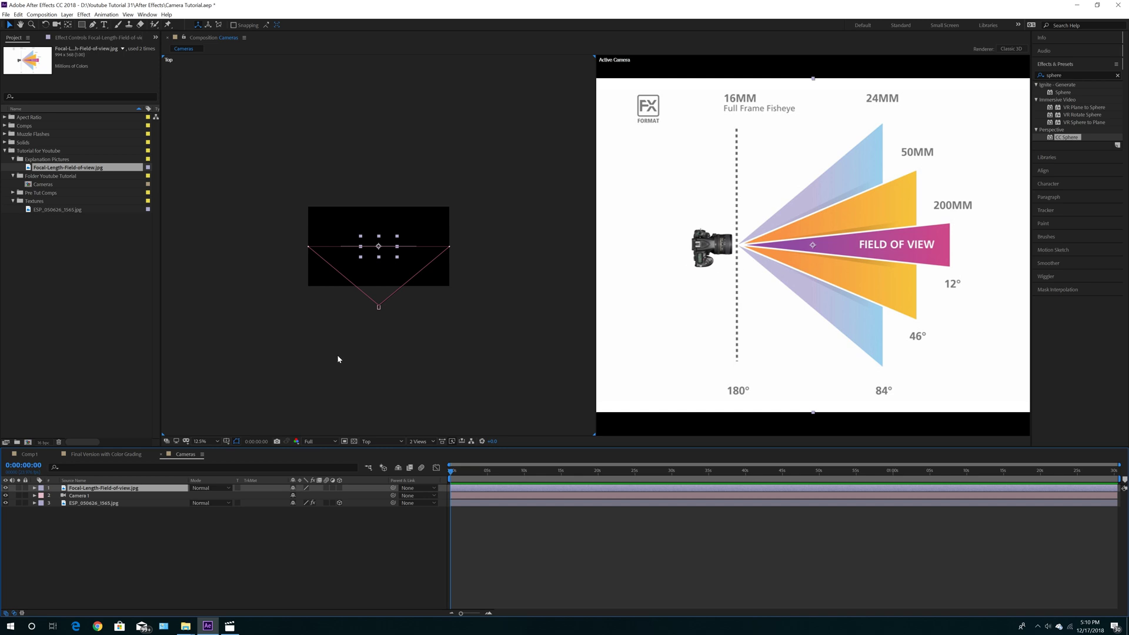
left_click(6, 488)
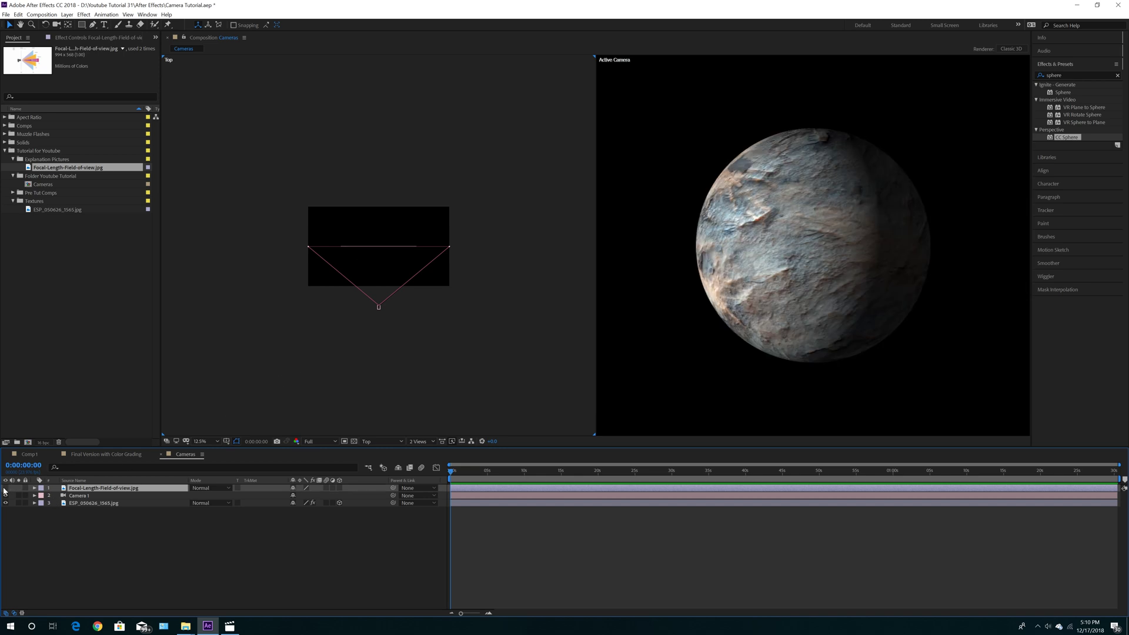
scroll(723, 344, "down", 5)
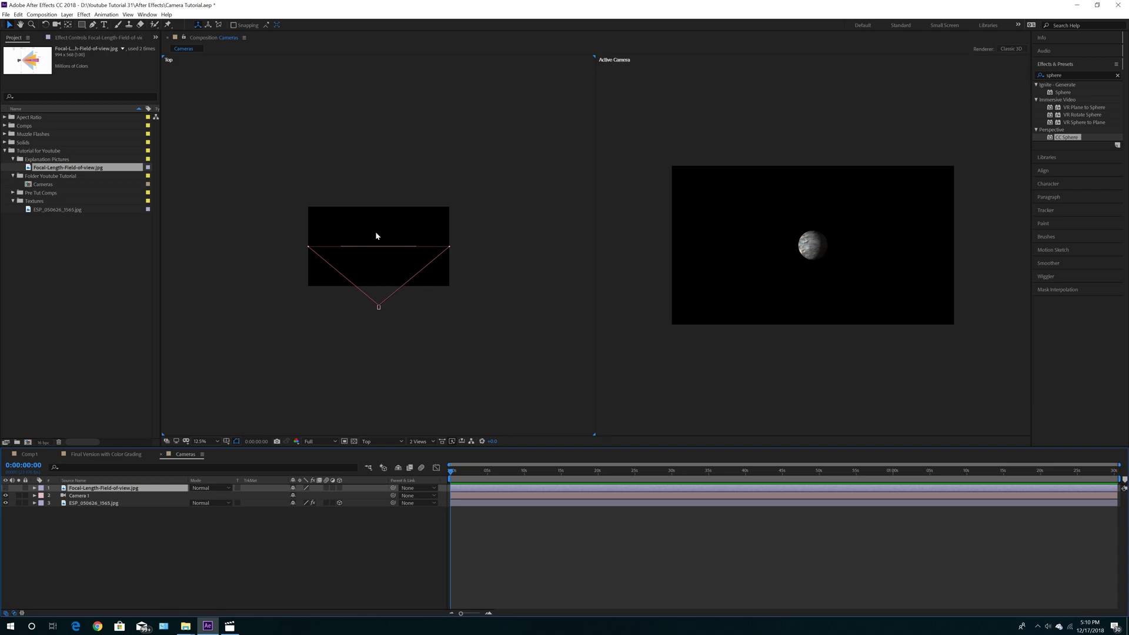
- Shift the Top view to centre the camera frustum in sight, and change Camera 1's type to Two-Node Camera
key("h")
left_click_drag(375, 234, 517, 235)
key("v")
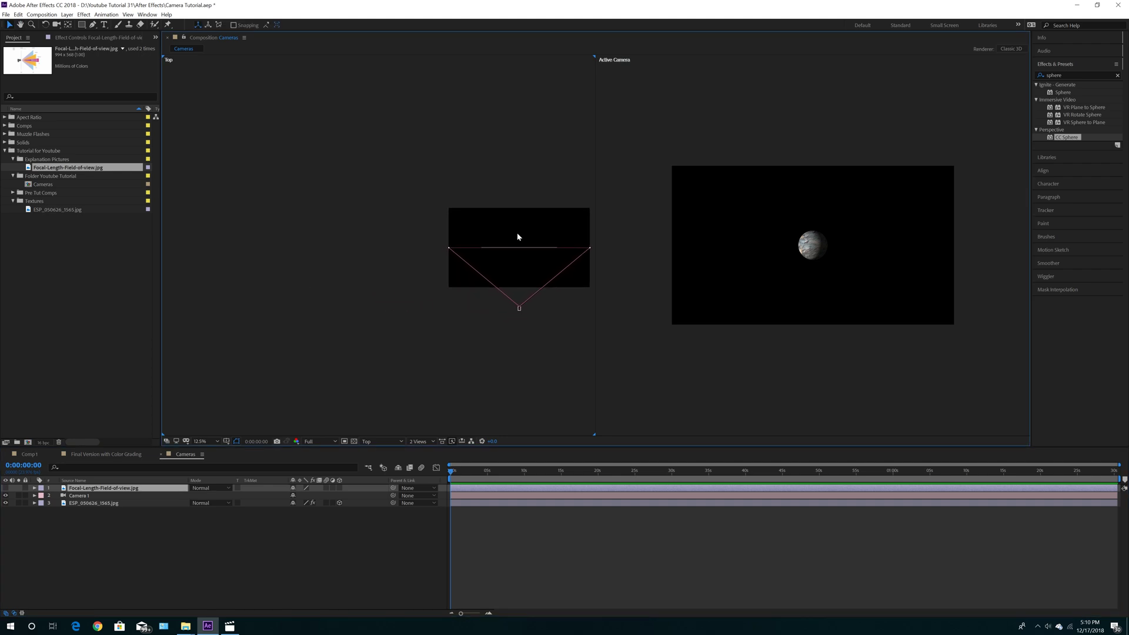
left_click(79, 496)
left_click(68, 15)
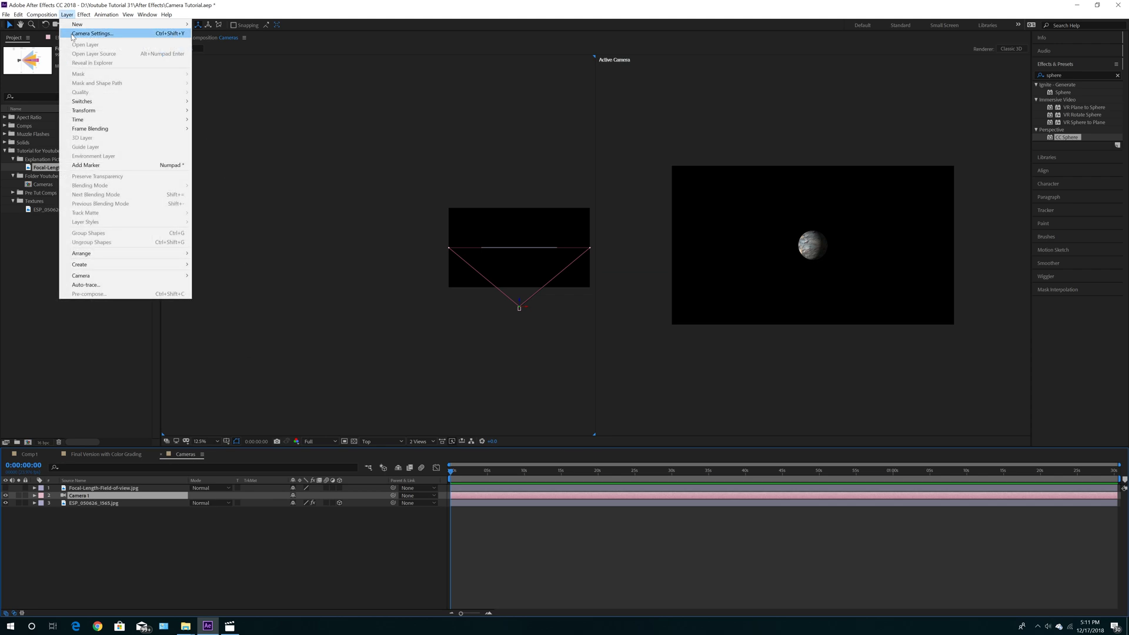
left_click(74, 33)
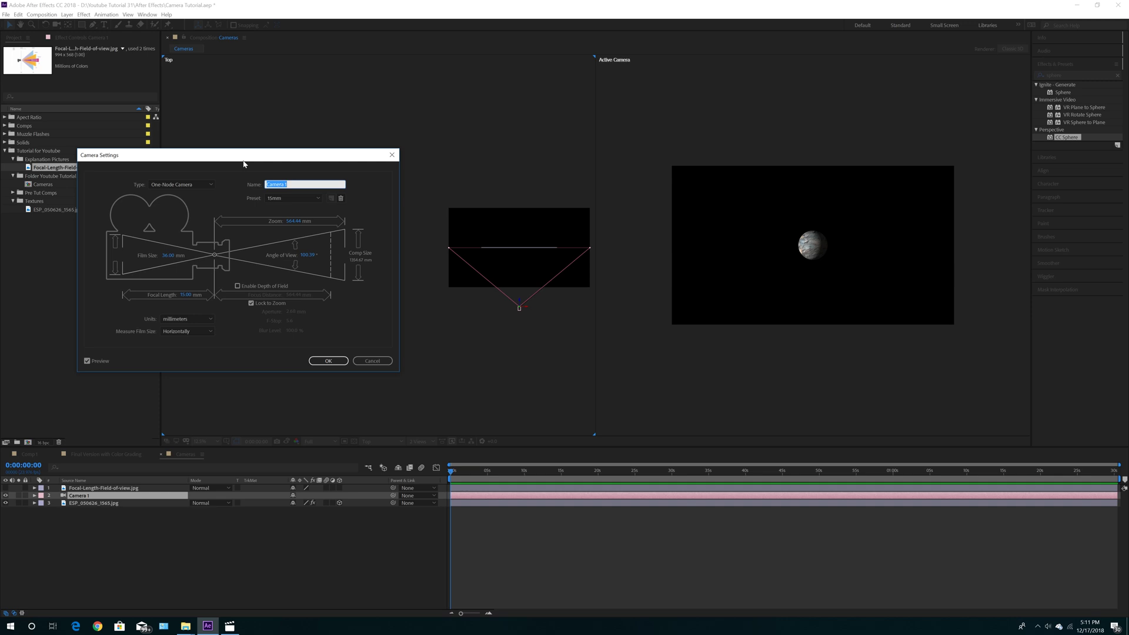
left_click(189, 187)
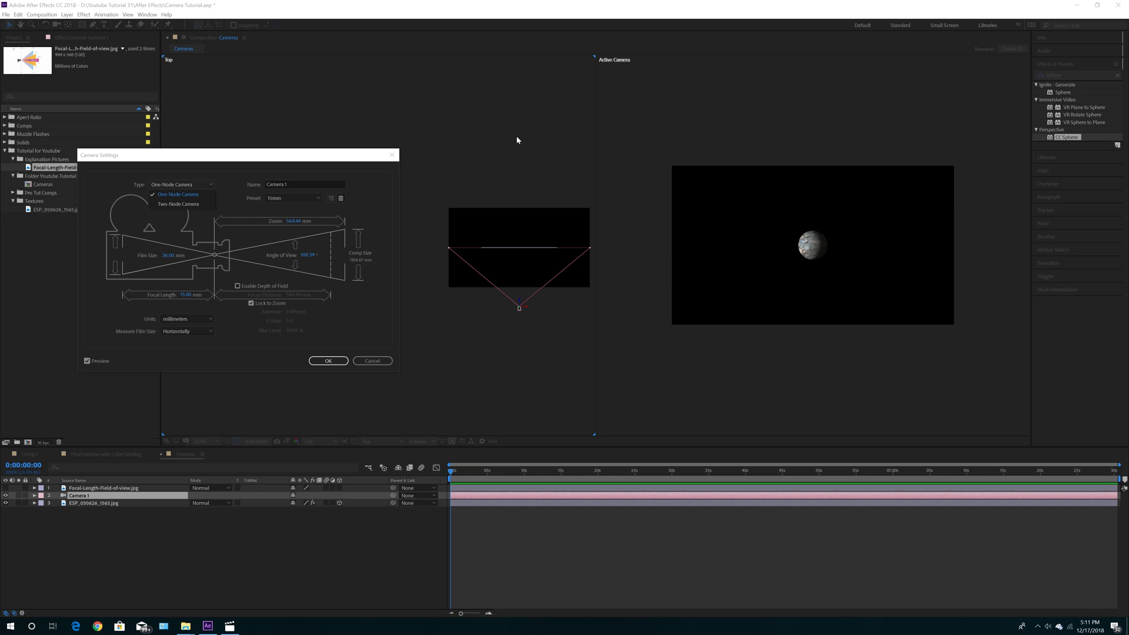
left_click(198, 207)
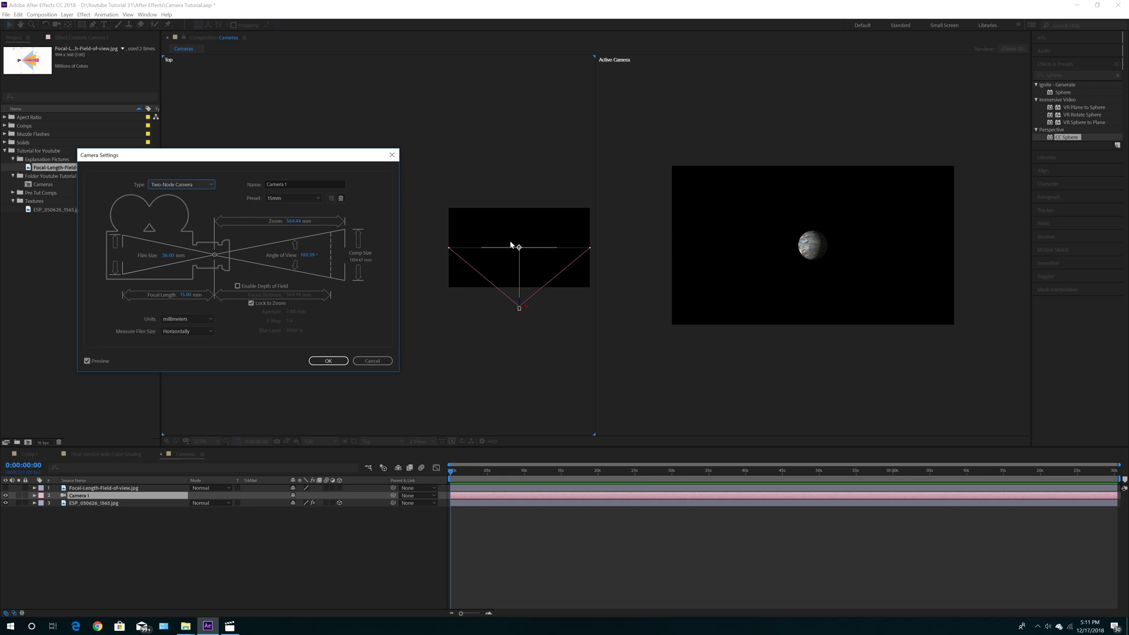
left_click(329, 360)
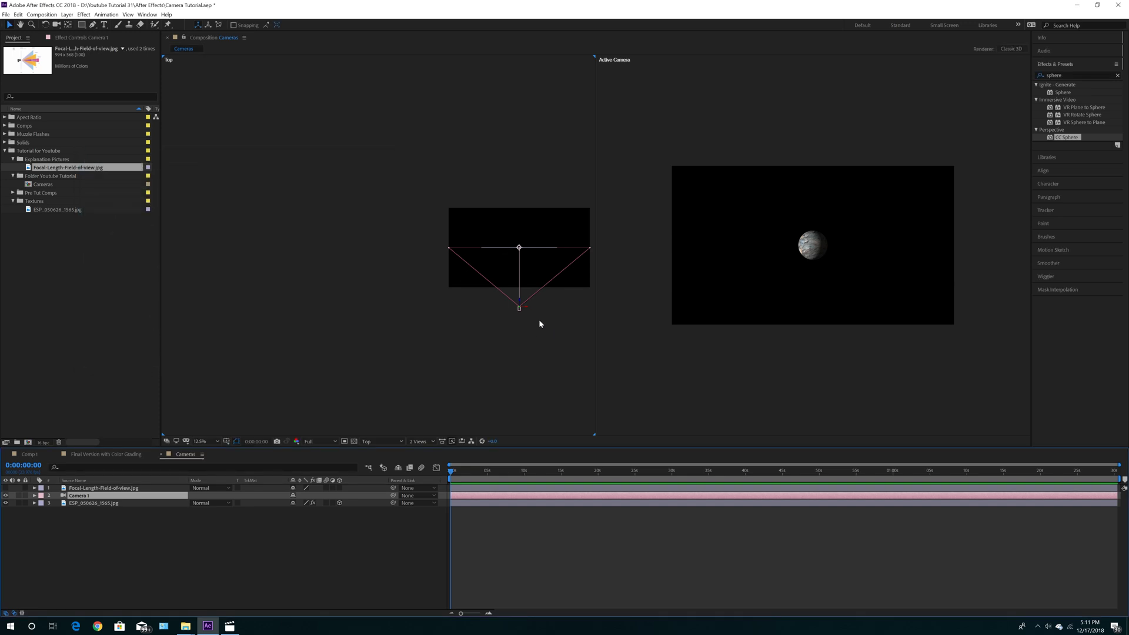
- Move the two-node Camera 1 slightly back and sideways in the Top view, and undo the move
left_click(521, 315)
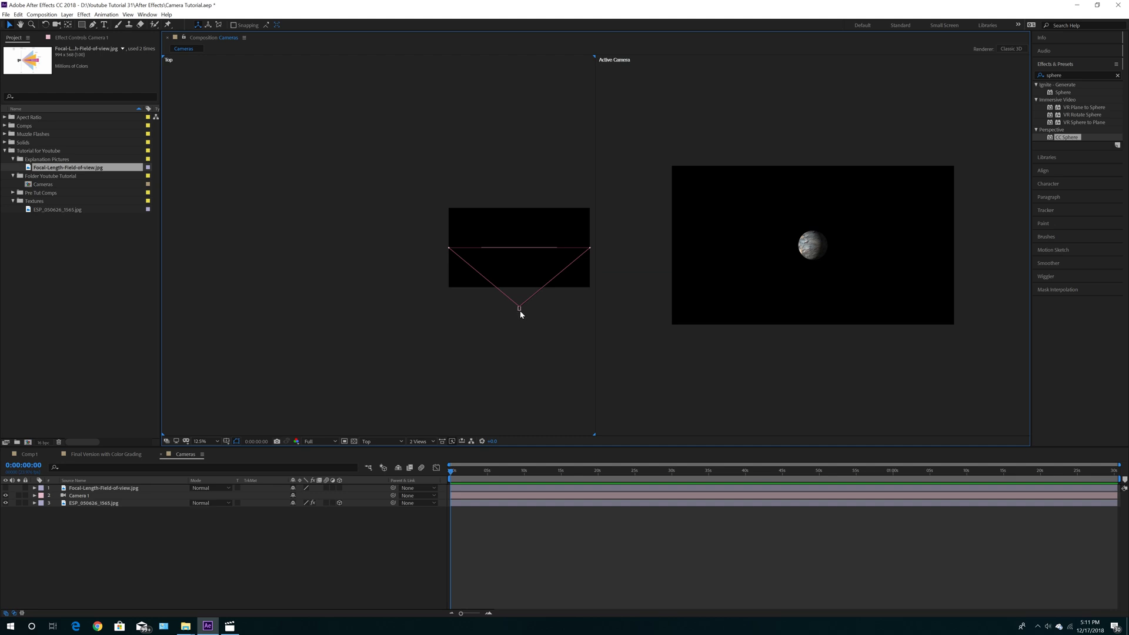
left_click(520, 310)
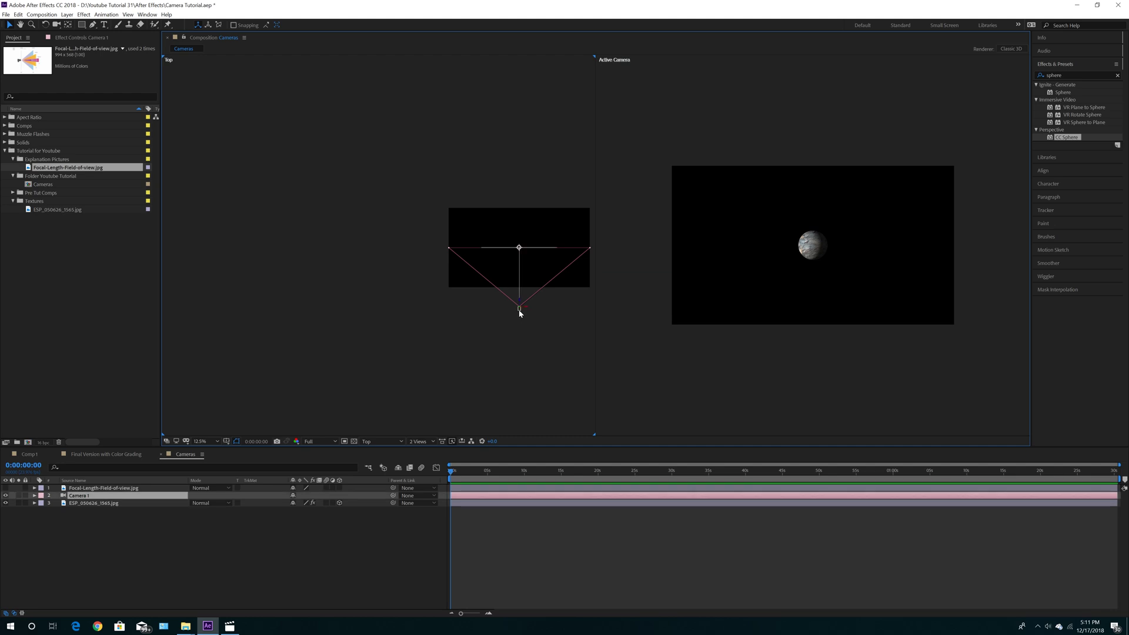
mouse_move(520, 314)
left_mouse_down()
mouse_move(568, 304)
mouse_move(550, 177)
mouse_move(410, 199)
mouse_move(395, 297)
mouse_move(468, 337)
mouse_move(514, 194)
mouse_move(422, 215)
mouse_move(419, 294)
mouse_move(507, 324)
left_mouse_up()
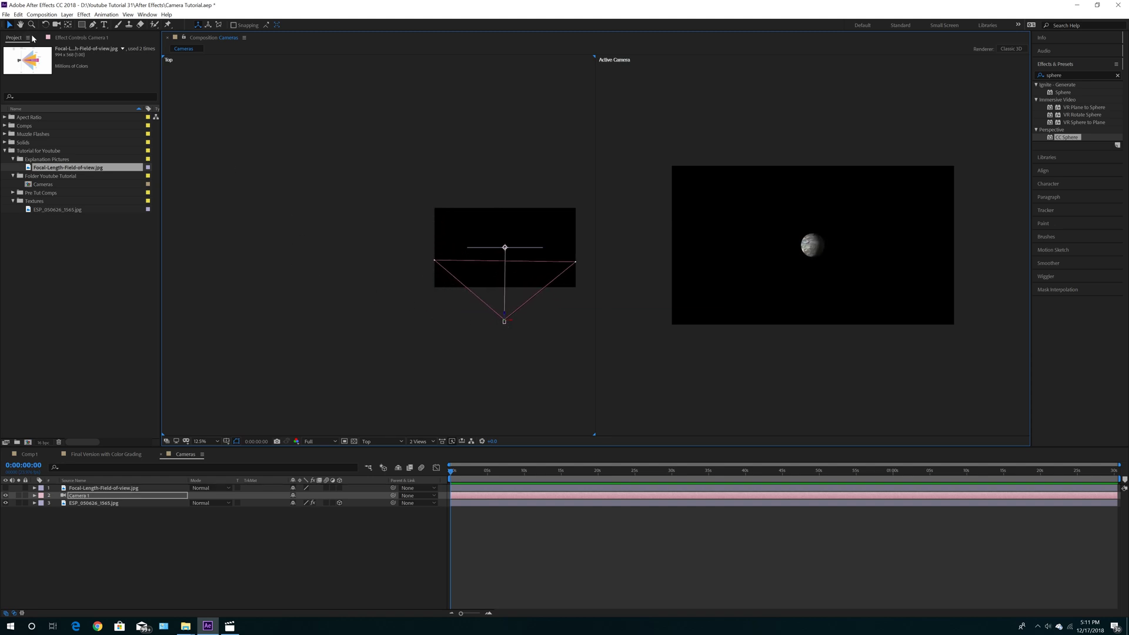
left_click(18, 15)
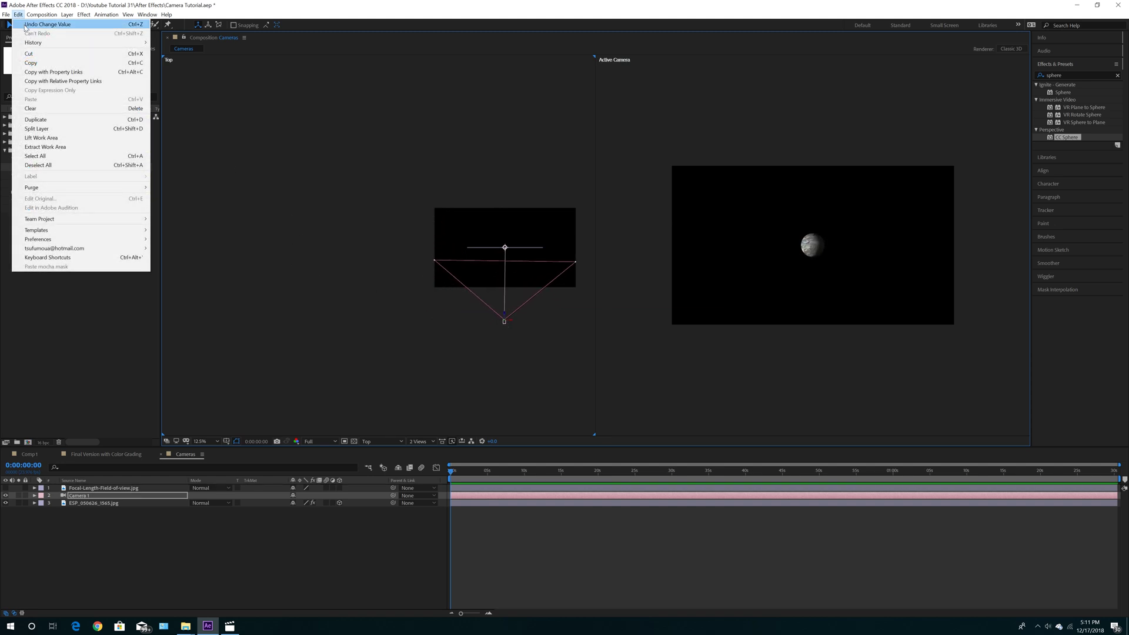
left_click(47, 24)
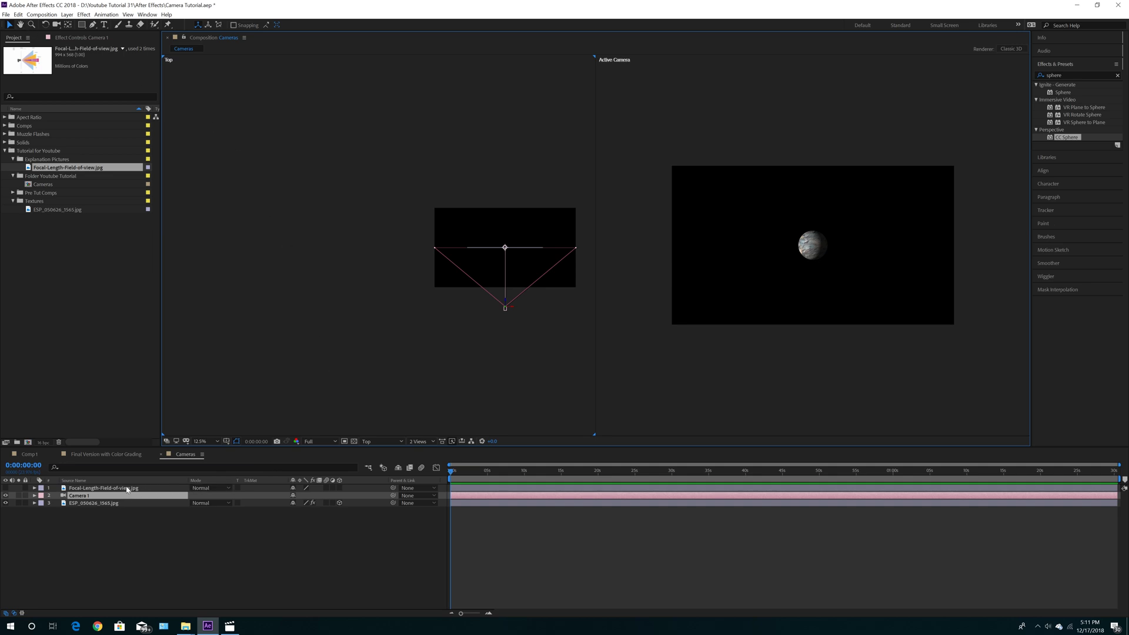
- Change Camera 1's type to One-Node Camera in its camera settings
left_click(67, 16)
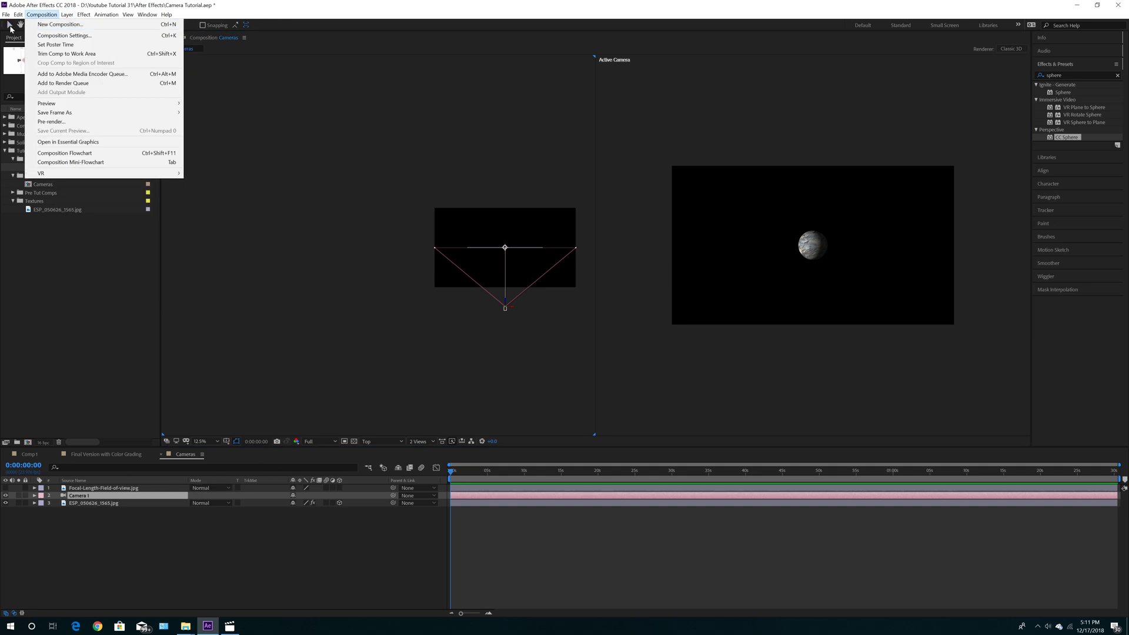
left_click(10, 28)
left_click(67, 16)
left_click(82, 34)
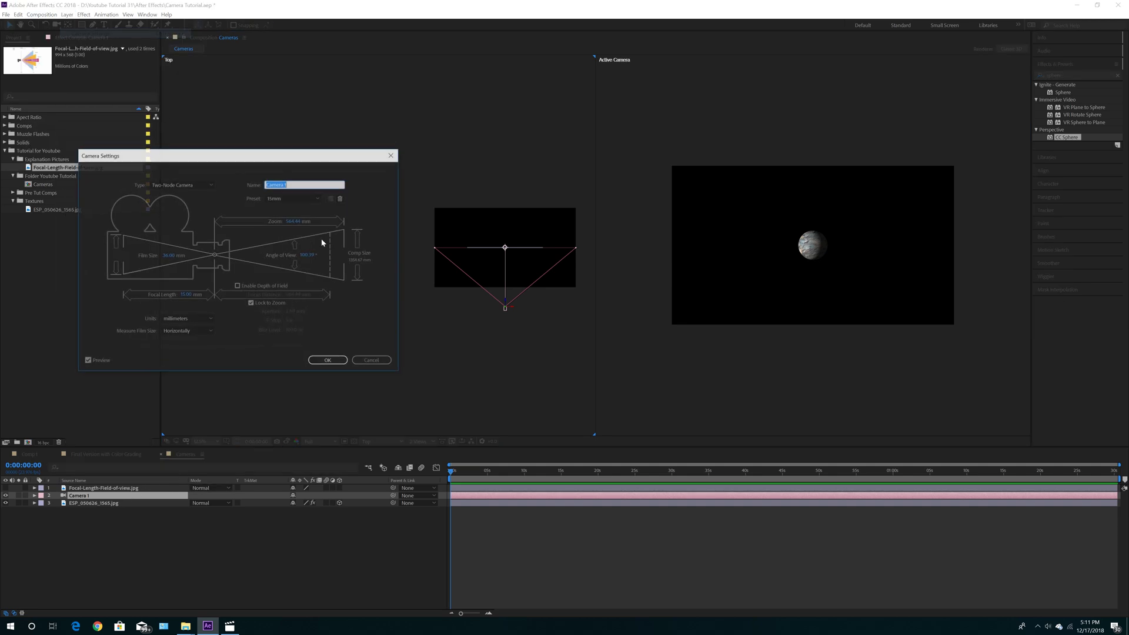
left_click(210, 183)
left_click(182, 193)
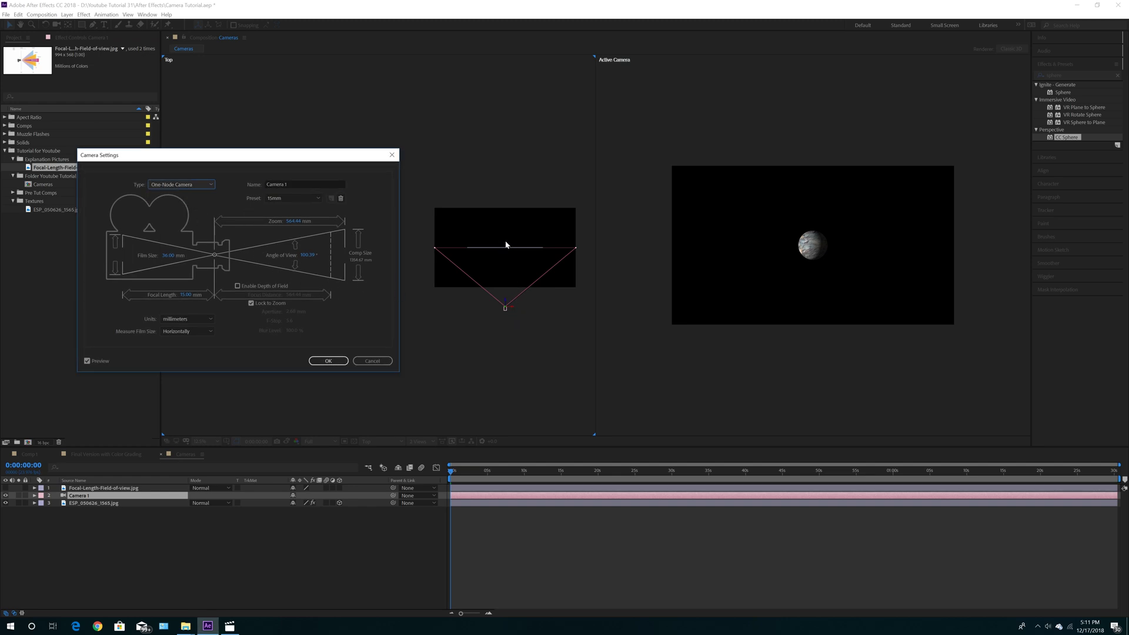
key("Return")
- Move the one-node Camera 1 farther back from the sphere in the Top view, and undo the move
left_click(505, 310)
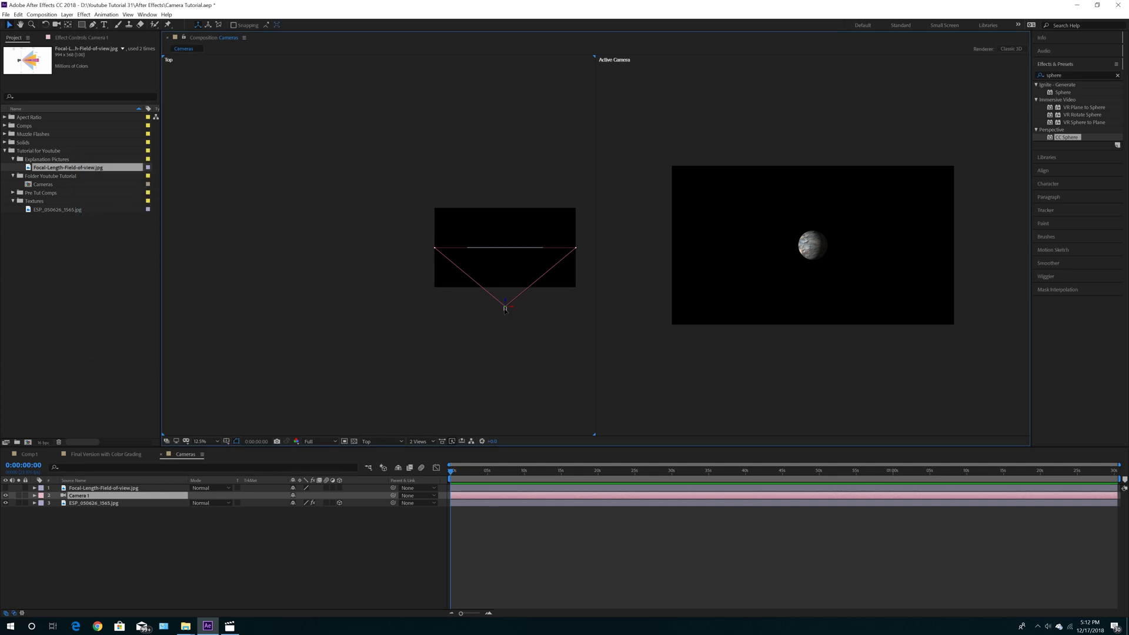
mouse_move(505, 309)
left_mouse_down()
mouse_move(529, 318)
mouse_move(552, 280)
mouse_move(476, 282)
mouse_move(513, 332)
mouse_move(545, 298)
mouse_move(495, 292)
mouse_move(488, 327)
mouse_move(511, 330)
left_mouse_up()
left_click(340, 187)
left_click(18, 15)
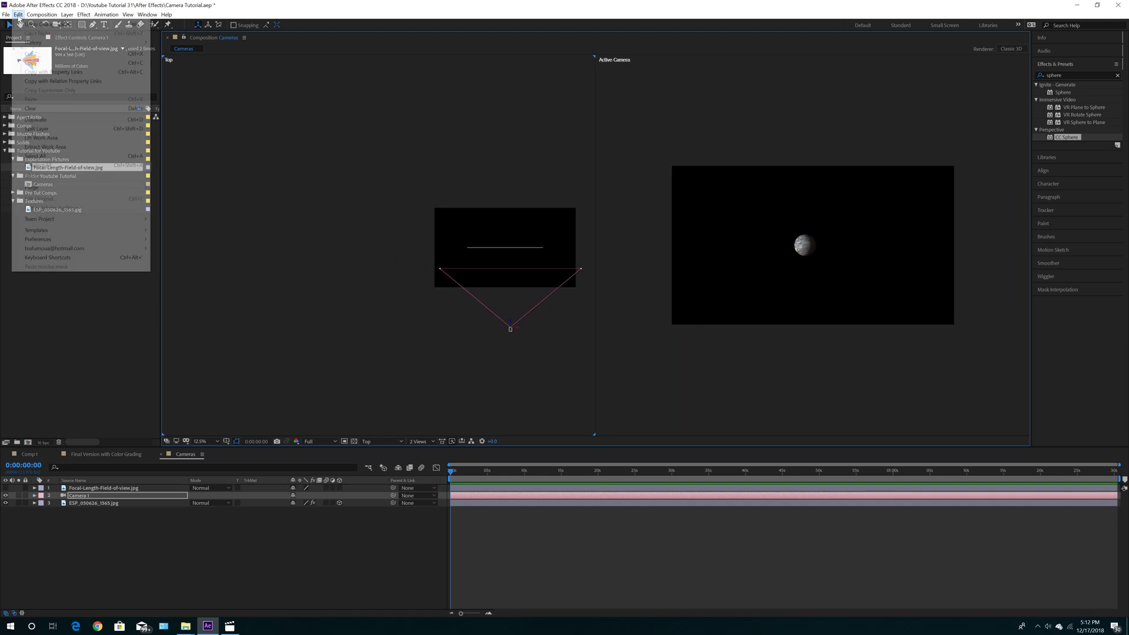
left_click(23, 22)
- Try the 24mm and 200mm lens presets in Camera 1's settings
left_click(67, 14)
left_click(89, 33)
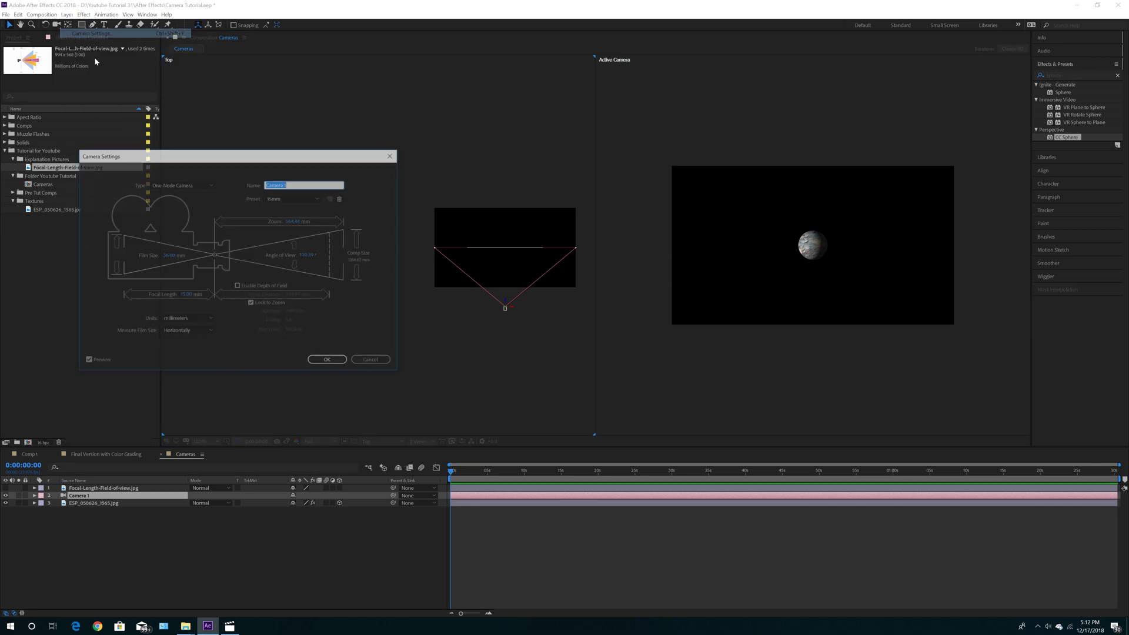
left_click(252, 199)
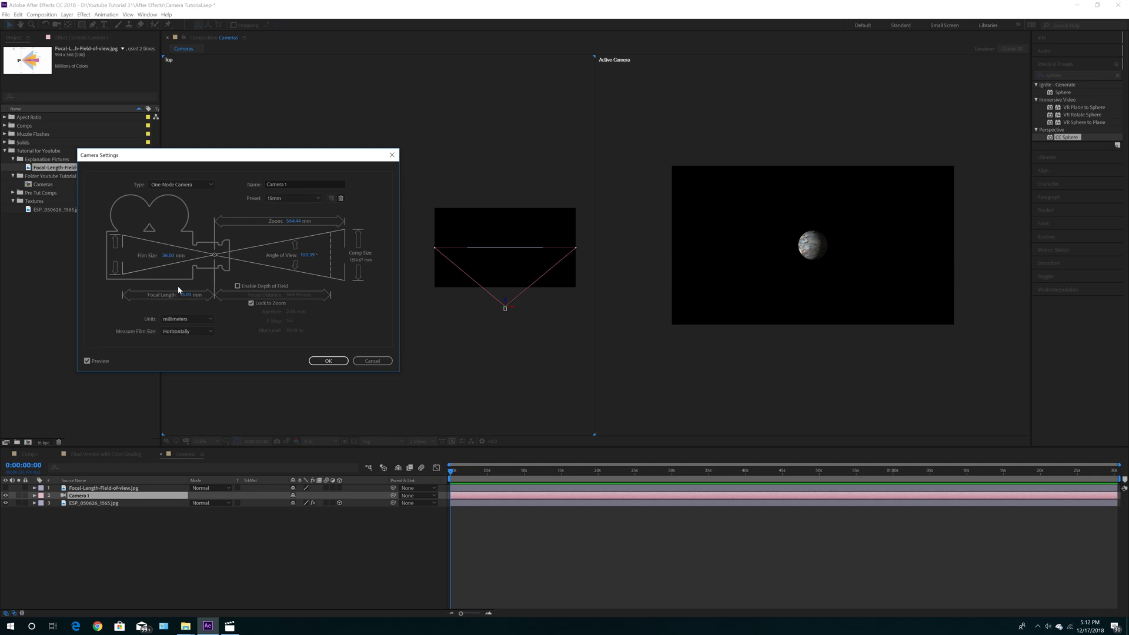
left_click(280, 199)
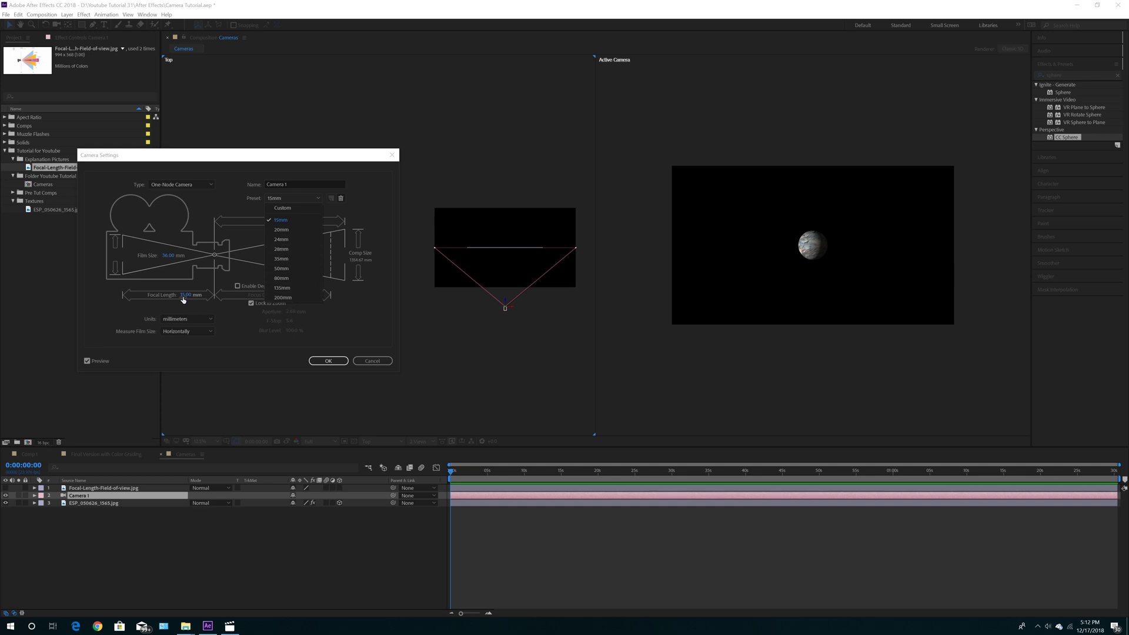
left_click(281, 240)
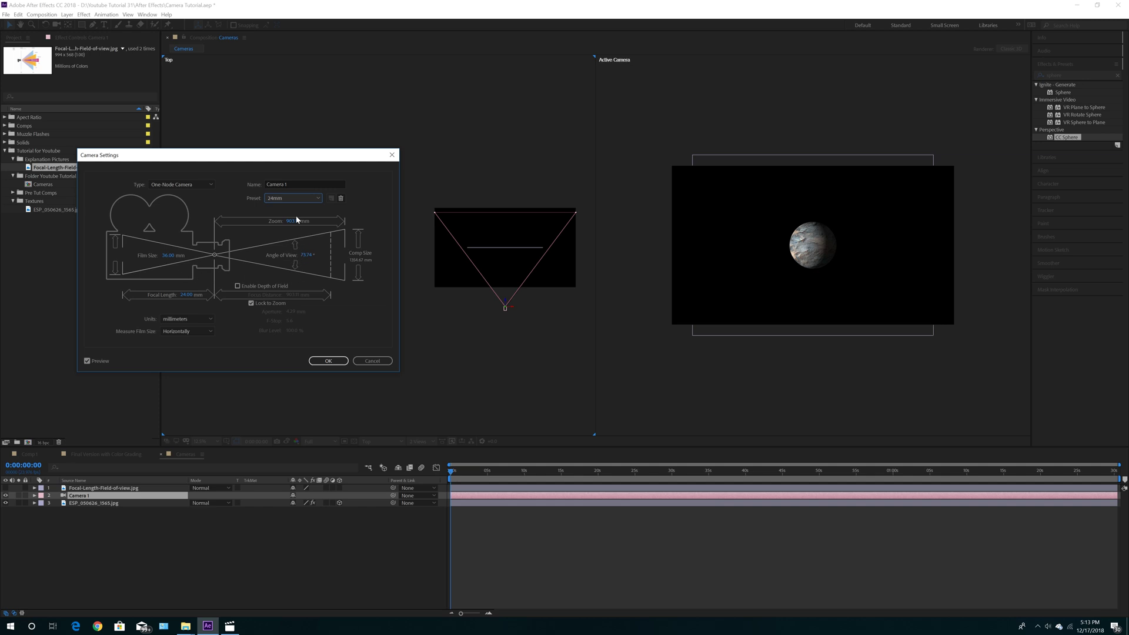
left_click(294, 197)
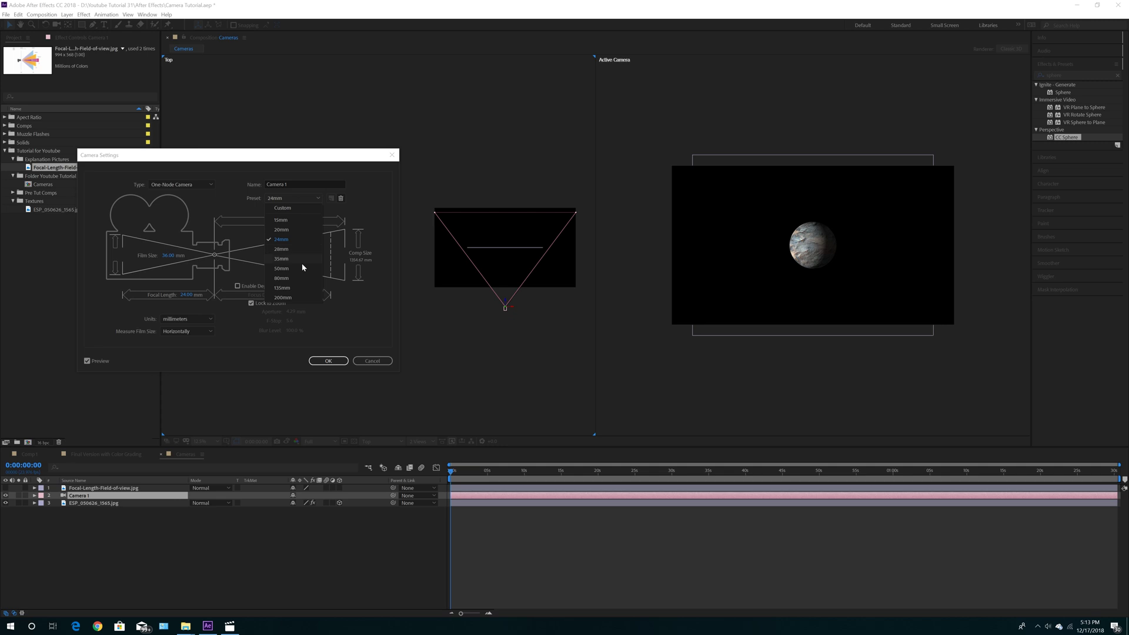
left_click(284, 297)
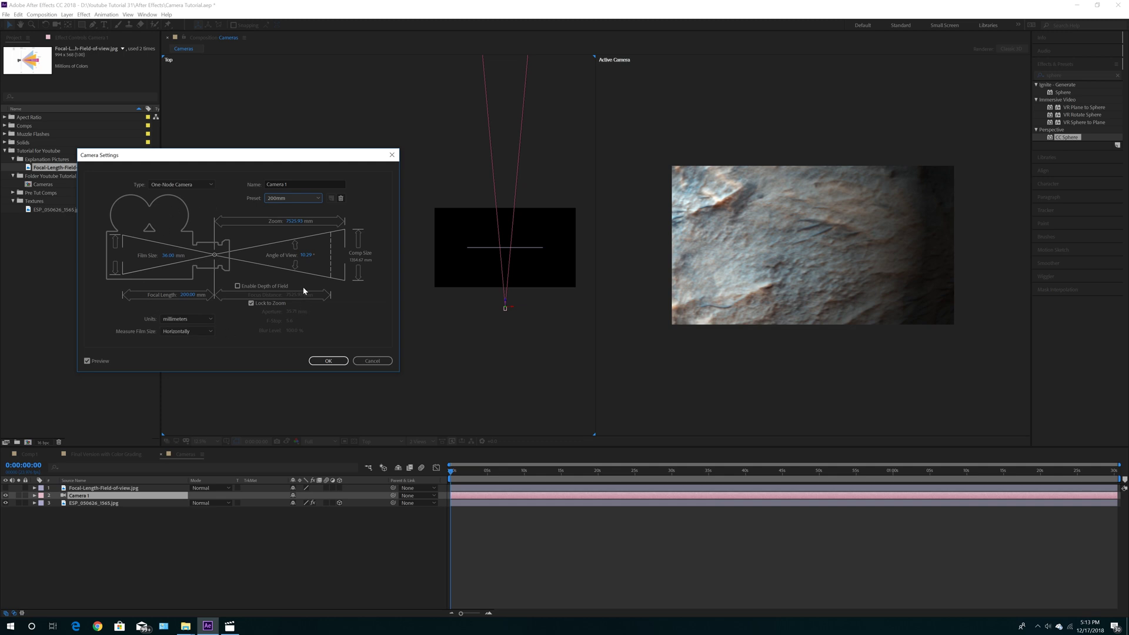
- Set Camera 1's lens preset to 15mm and accept the camera settings
left_click(295, 201)
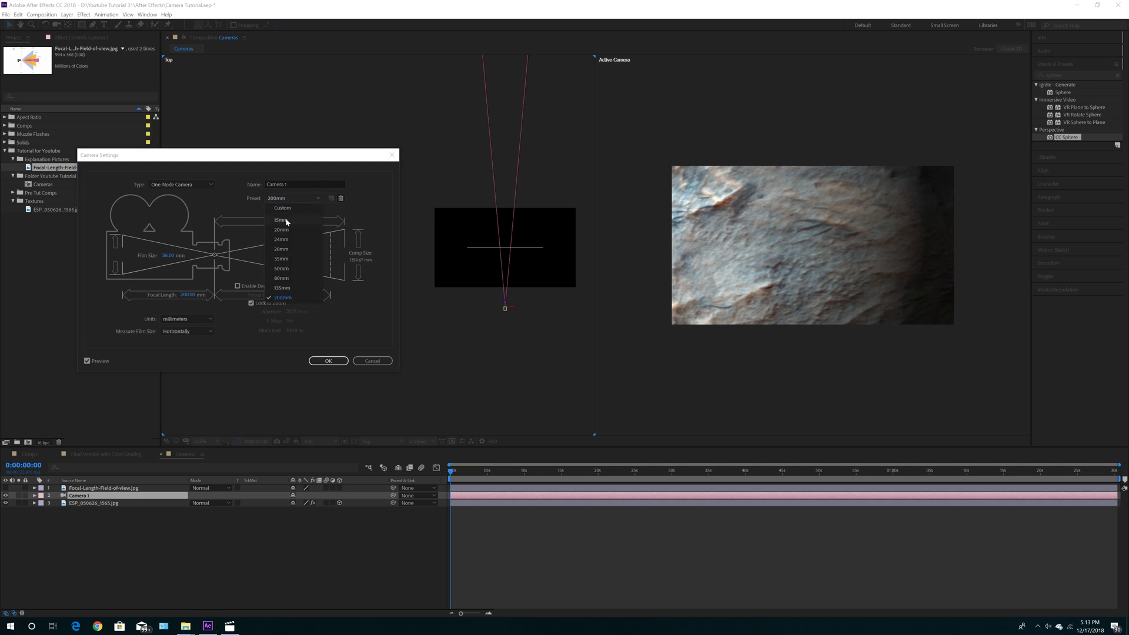
left_click(281, 220)
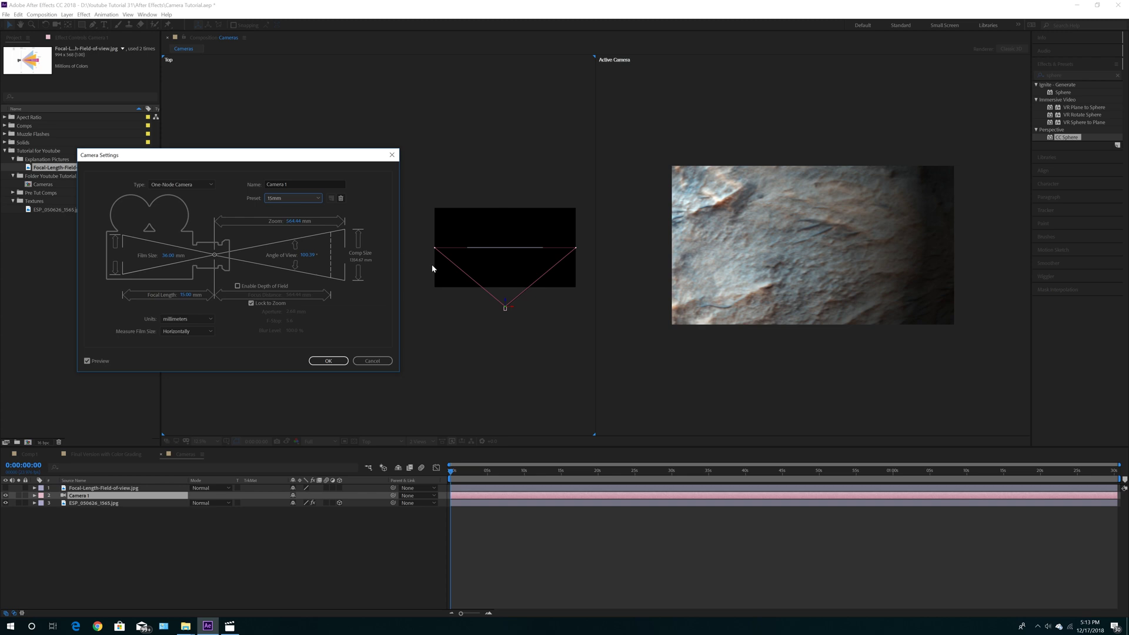
left_click(329, 361)
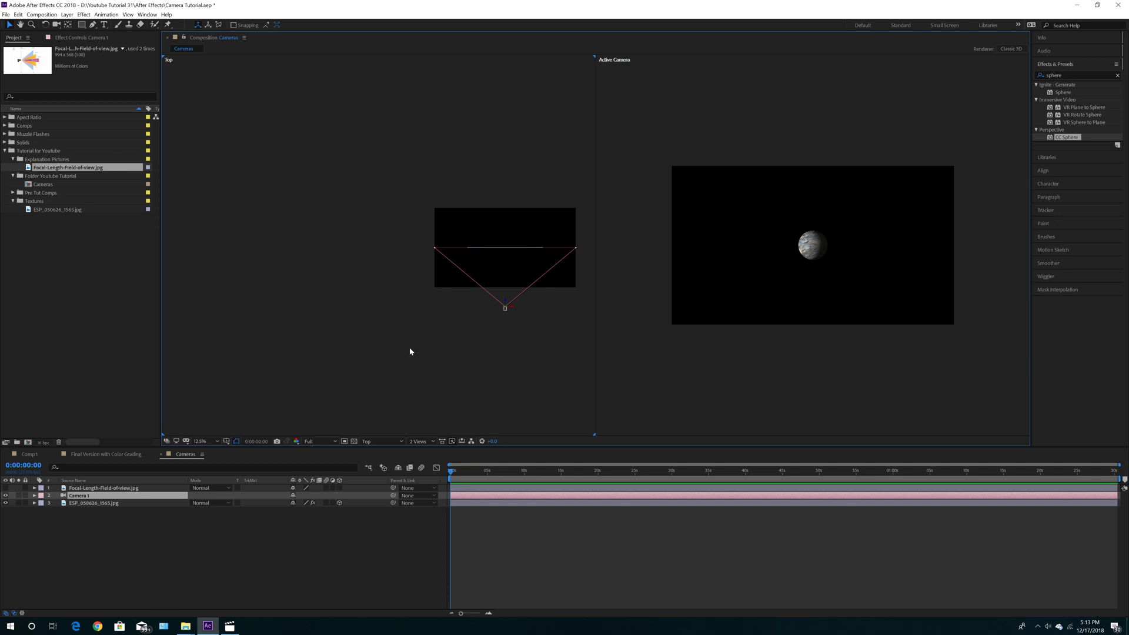
- Reopen Camera 1's settings and preview the 20mm, 24mm, 28mm and 35mm lens presets in turn
left_click(67, 14)
left_click(76, 33)
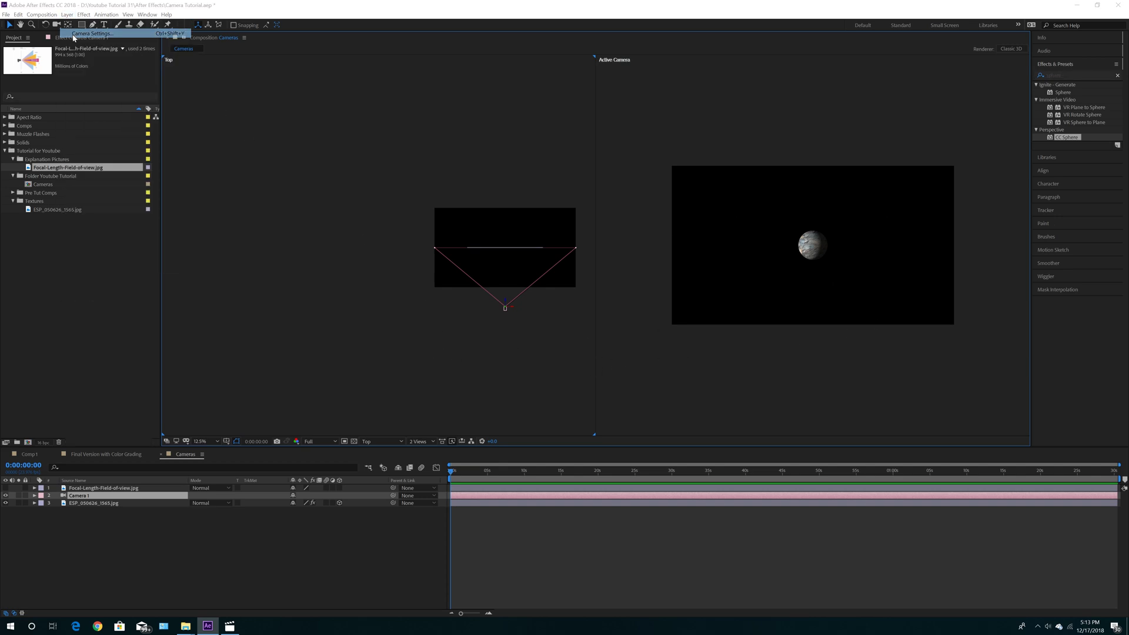
left_click(285, 198)
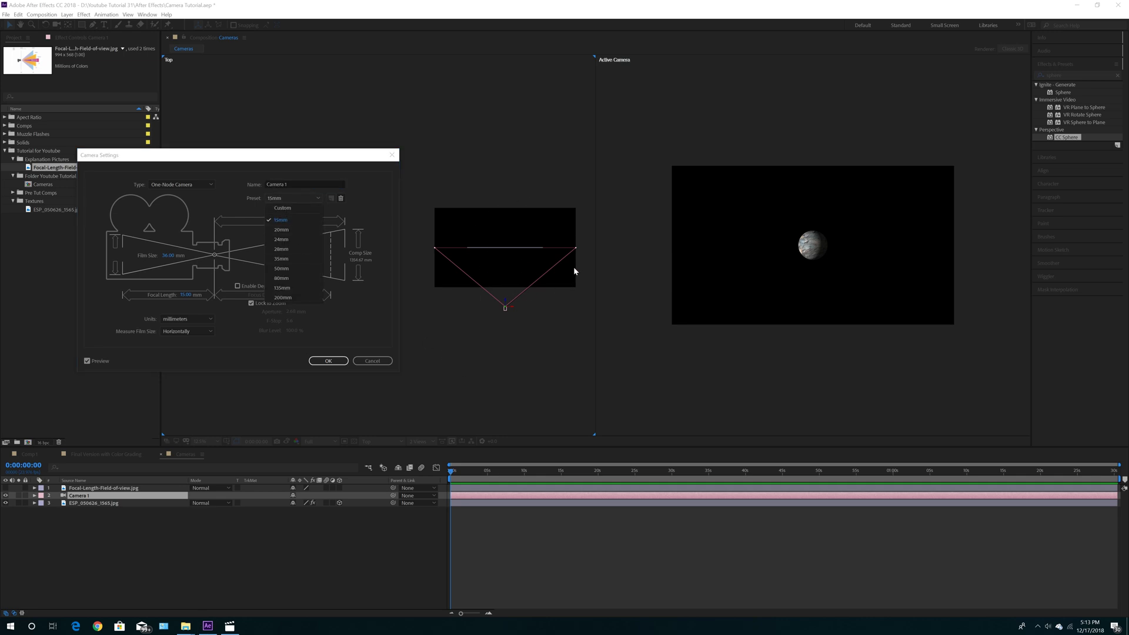
left_click(282, 230)
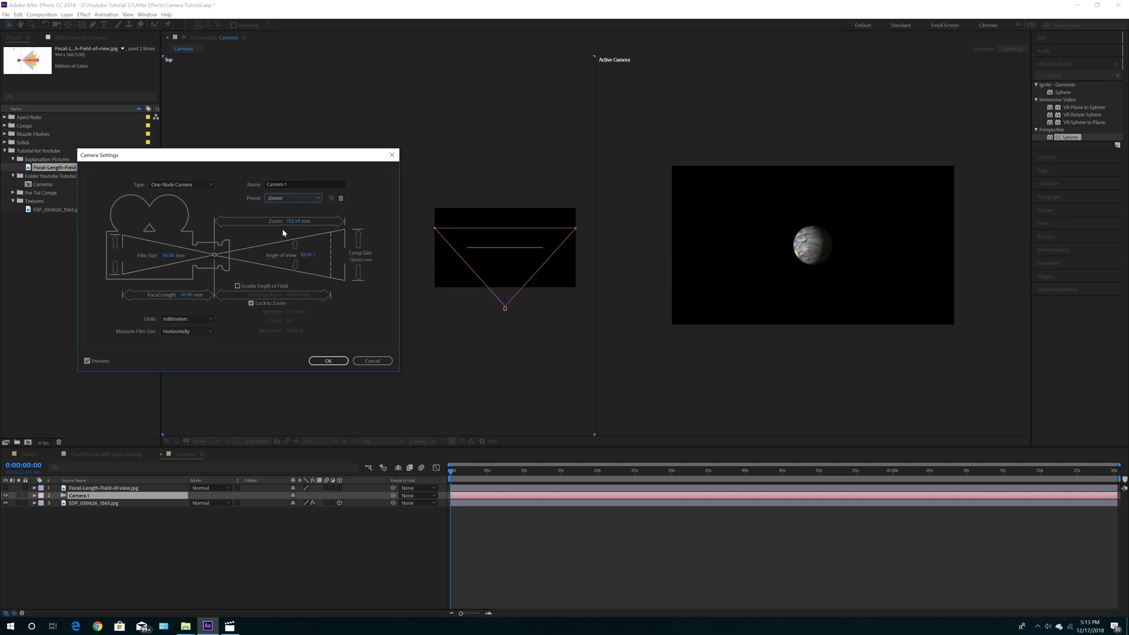
left_click(291, 199)
left_click(279, 243)
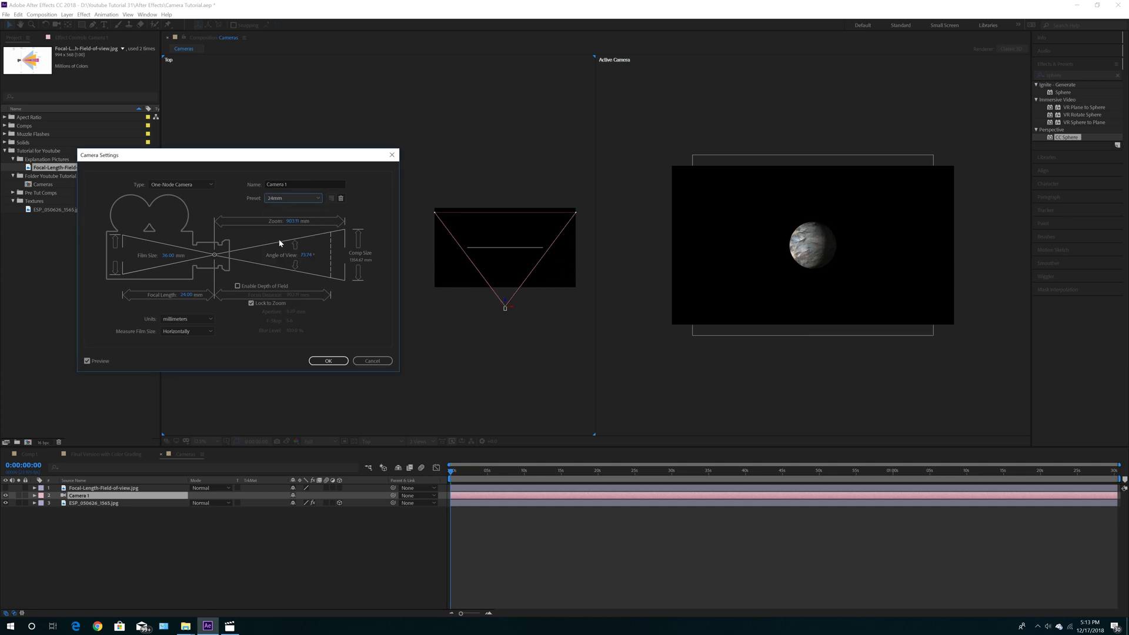
left_click(281, 198)
left_click(280, 248)
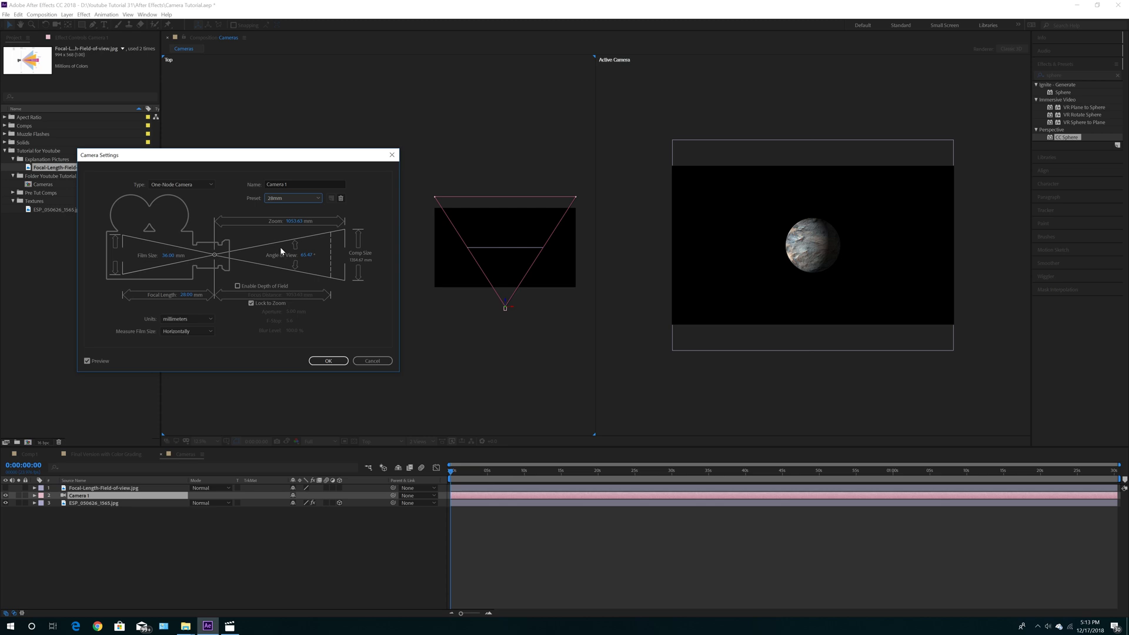
left_click(280, 199)
left_click(281, 259)
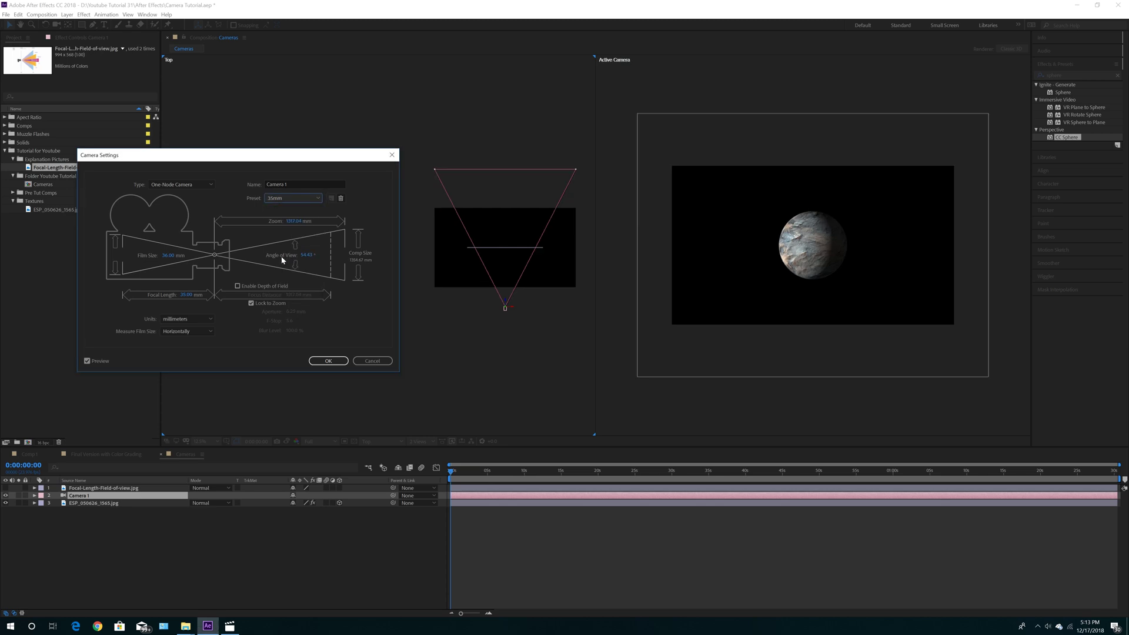
- Step Camera 1's lens preset through 50mm, 80mm and 135mm, ending on 200mm
left_click(290, 201)
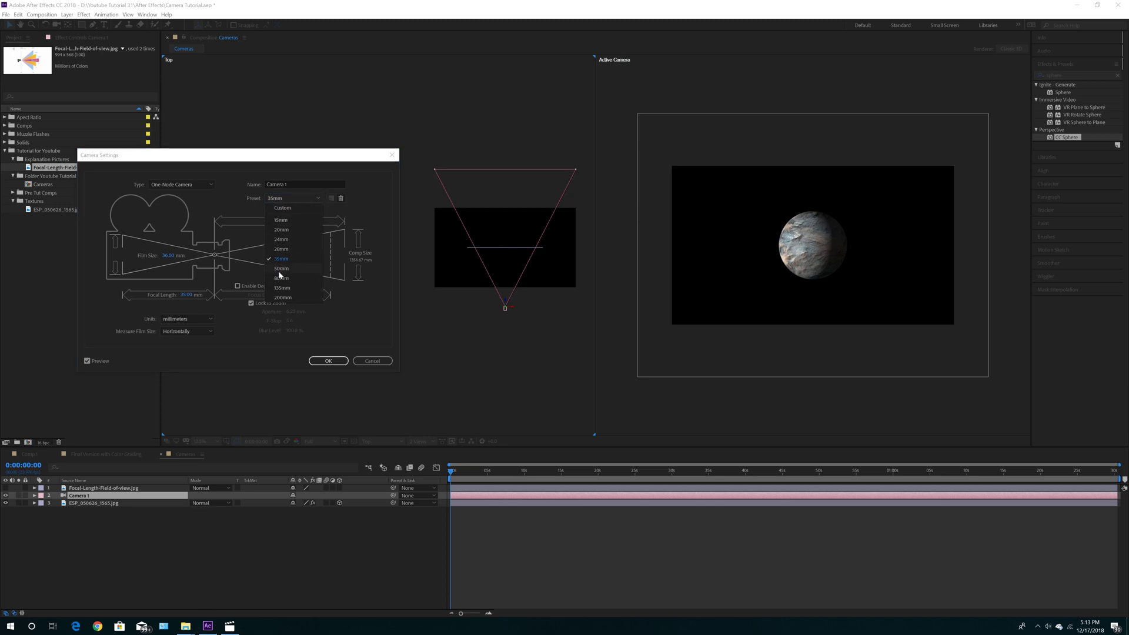
left_click(280, 270)
left_click(281, 201)
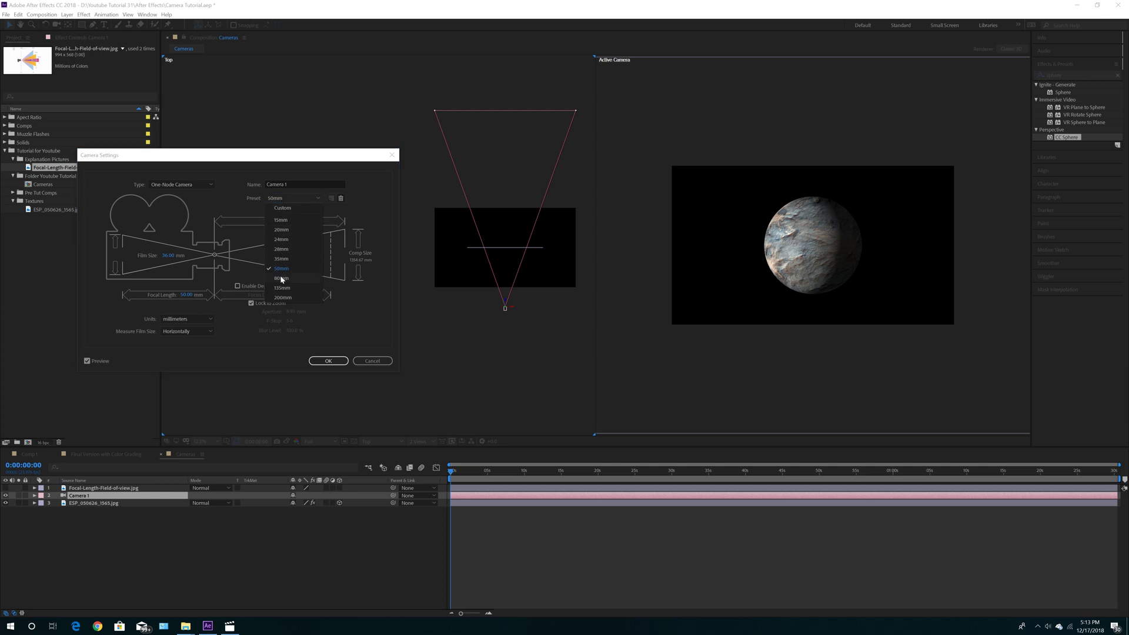
left_click(281, 278)
left_click(280, 199)
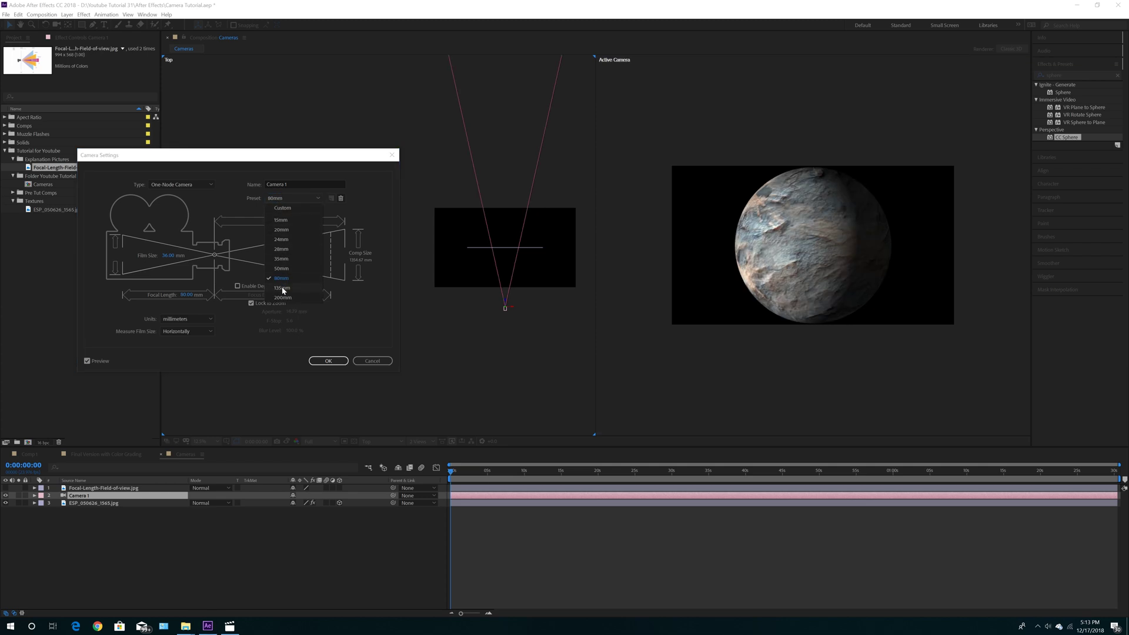
left_click(283, 289)
left_click(280, 196)
left_click(286, 298)
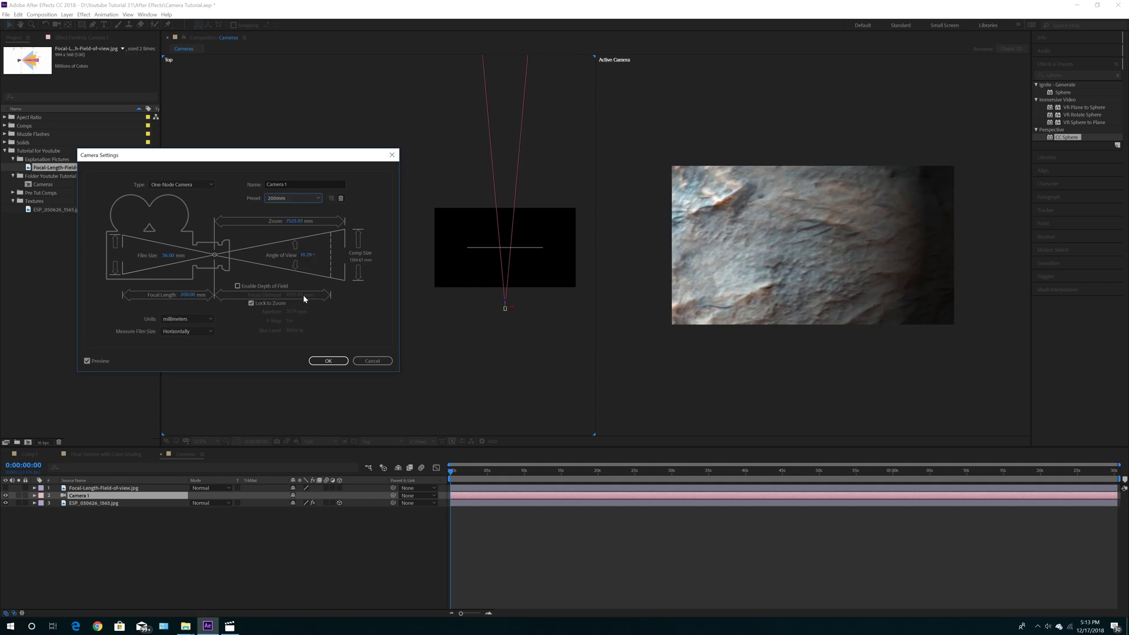
- Accept the 200mm lens settings and shift Camera 1 away from the sphere and back toward it in the Top view
left_click(328, 361)
key("comma")
key("comma")
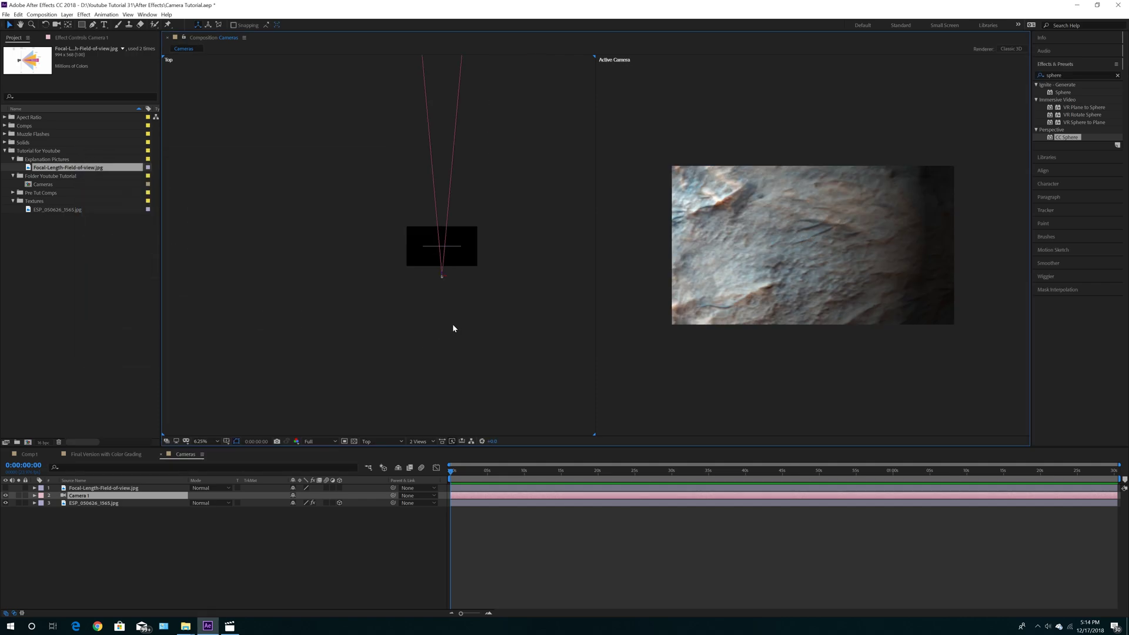
left_click_drag(451, 284, 454, 334)
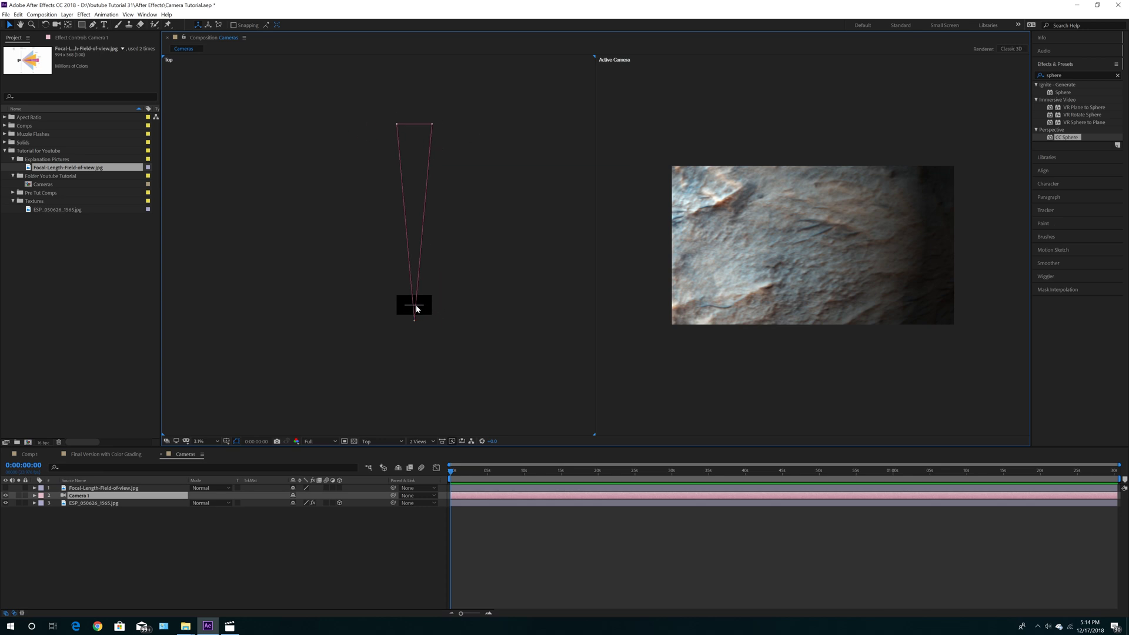
left_click_drag(431, 334, 434, 206)
left_click_drag(416, 191, 434, 407)
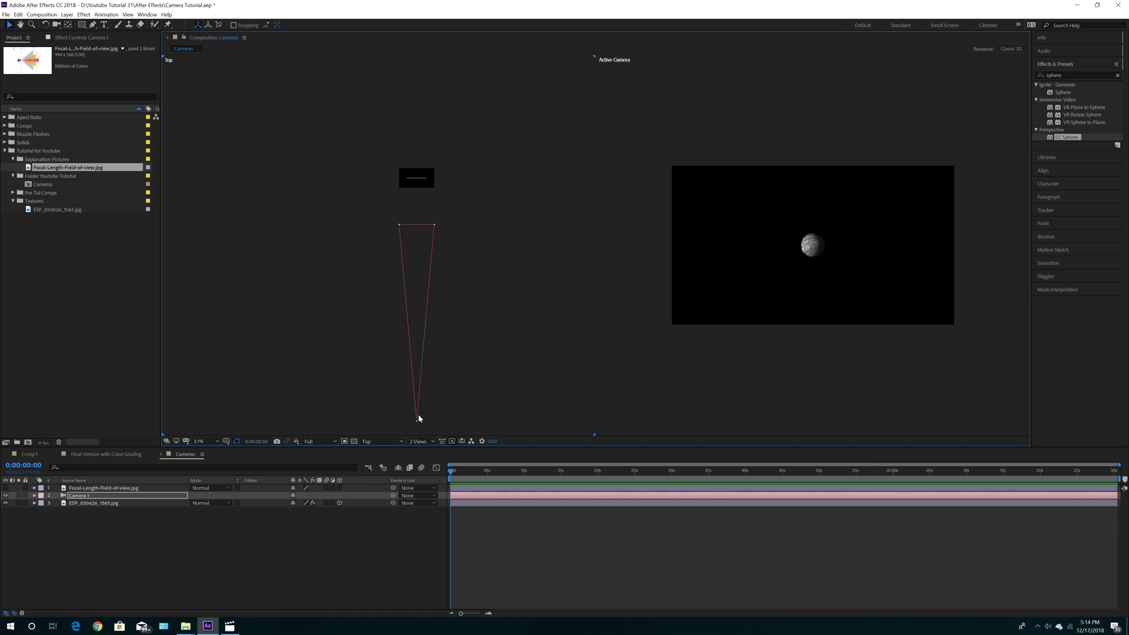
left_click_drag(416, 418, 424, 218)
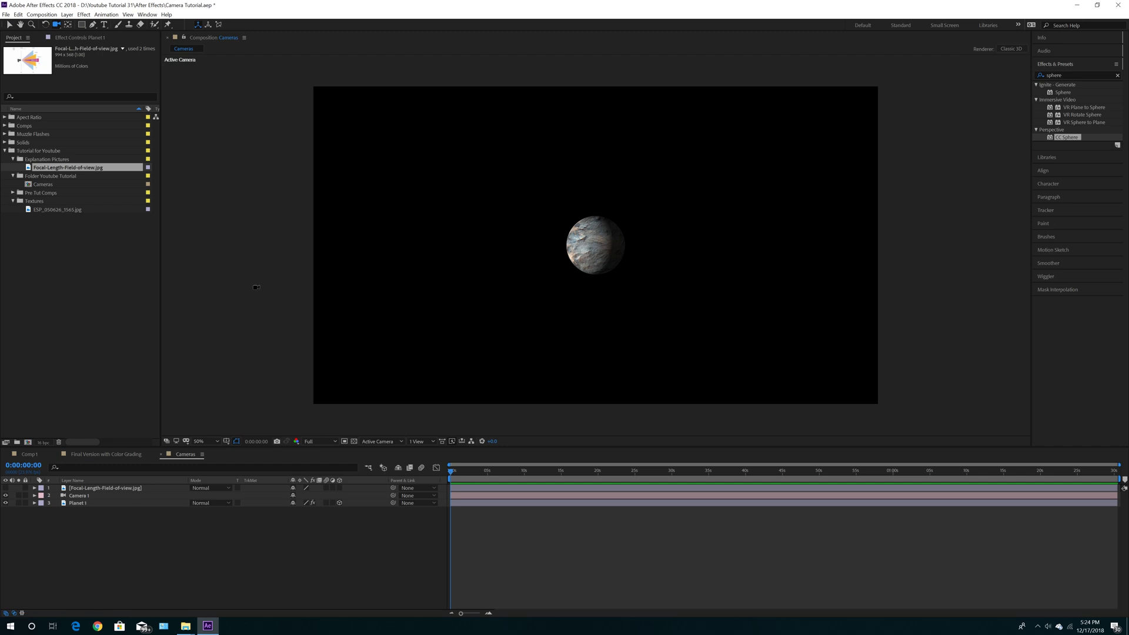
- Activate the Selection tool and switch the composition to two horizontal views
left_click(9, 25)
left_click(418, 442)
left_click(426, 463)
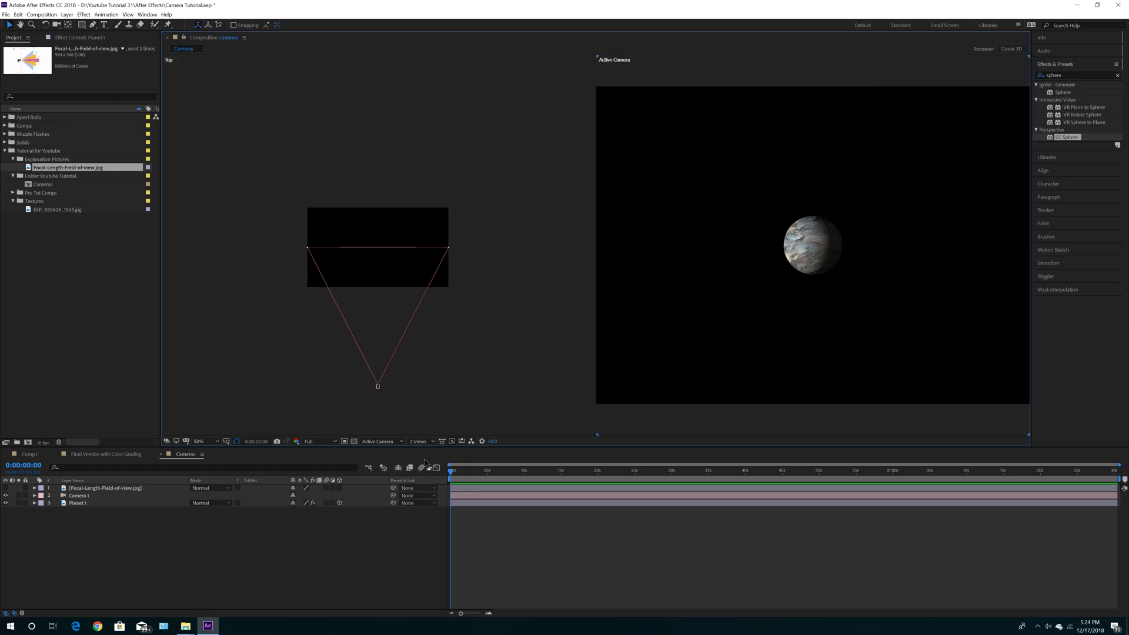
- Duplicate the Planet 1 layer to get a second planet
left_click(80, 504)
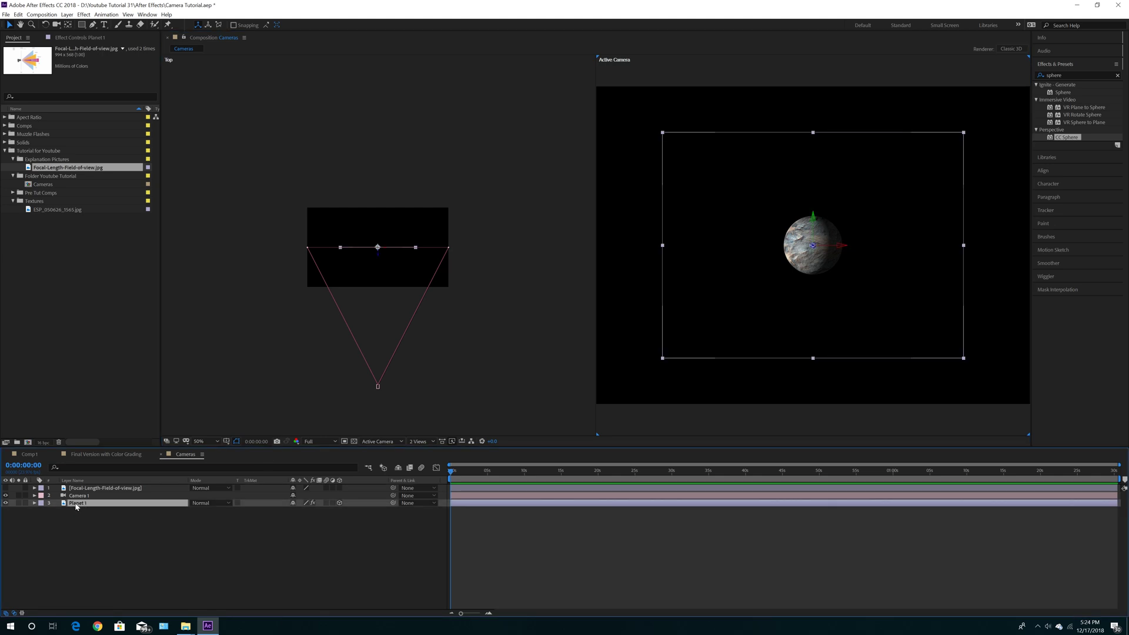
key("Return")
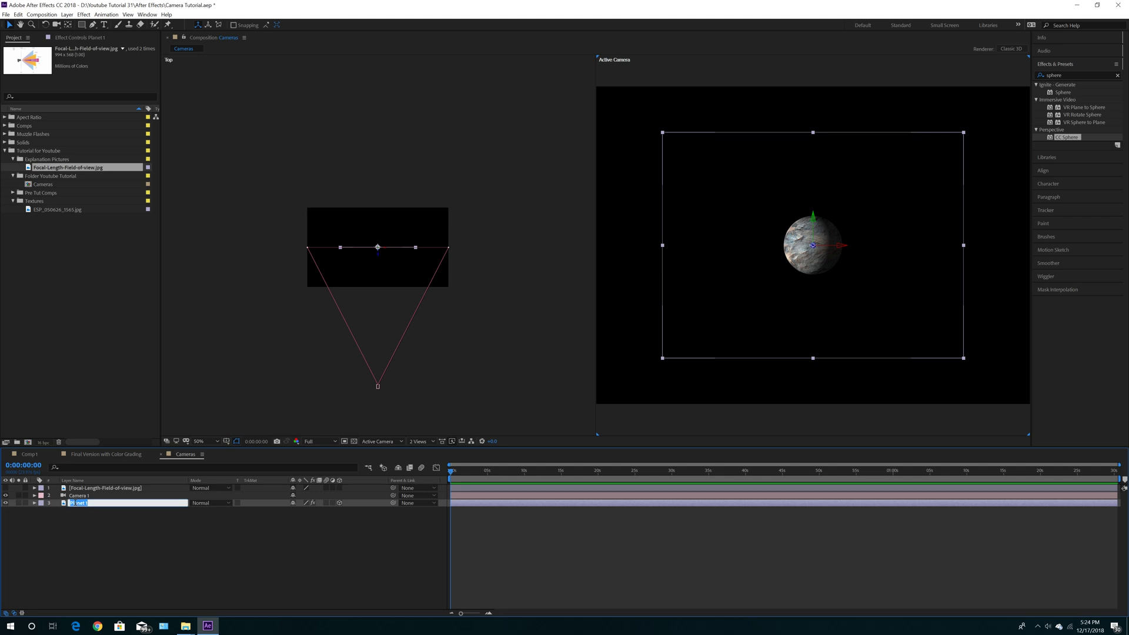
left_click(85, 521)
left_click(86, 504)
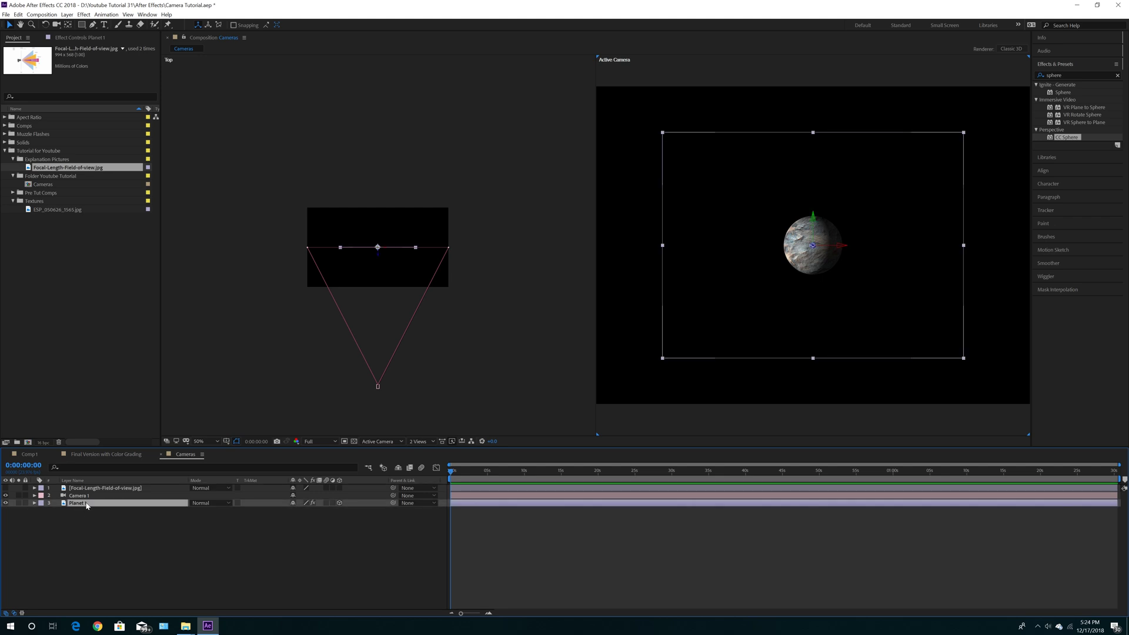
key("ctrl+d")
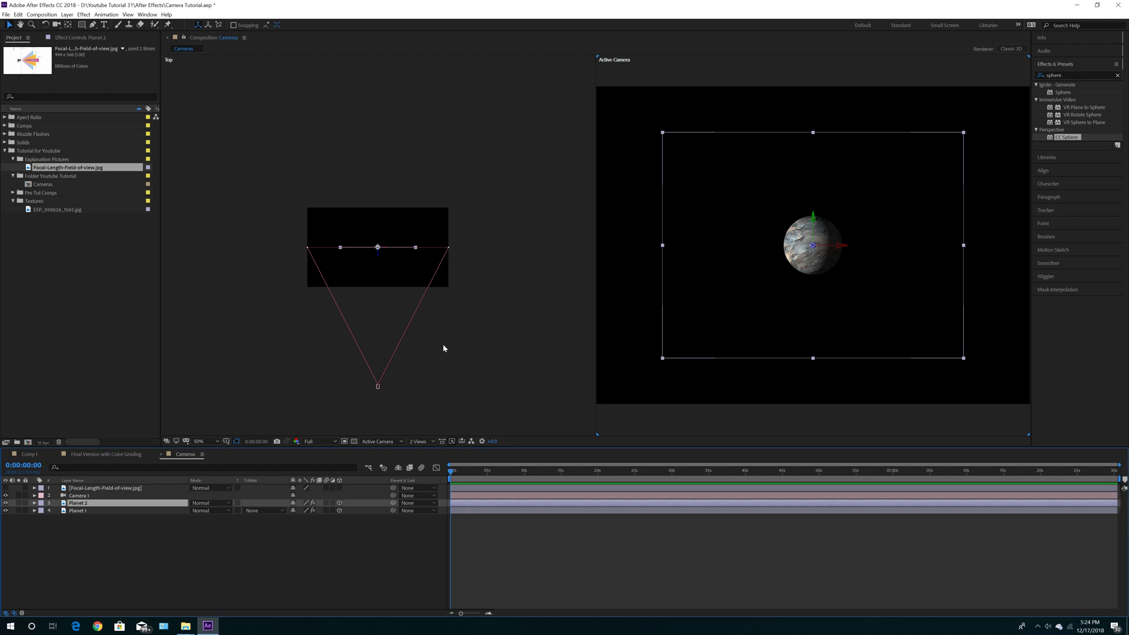
- Make the Top view active and review the 3D view and view layout options, keeping two horizontal views
left_click(401, 275)
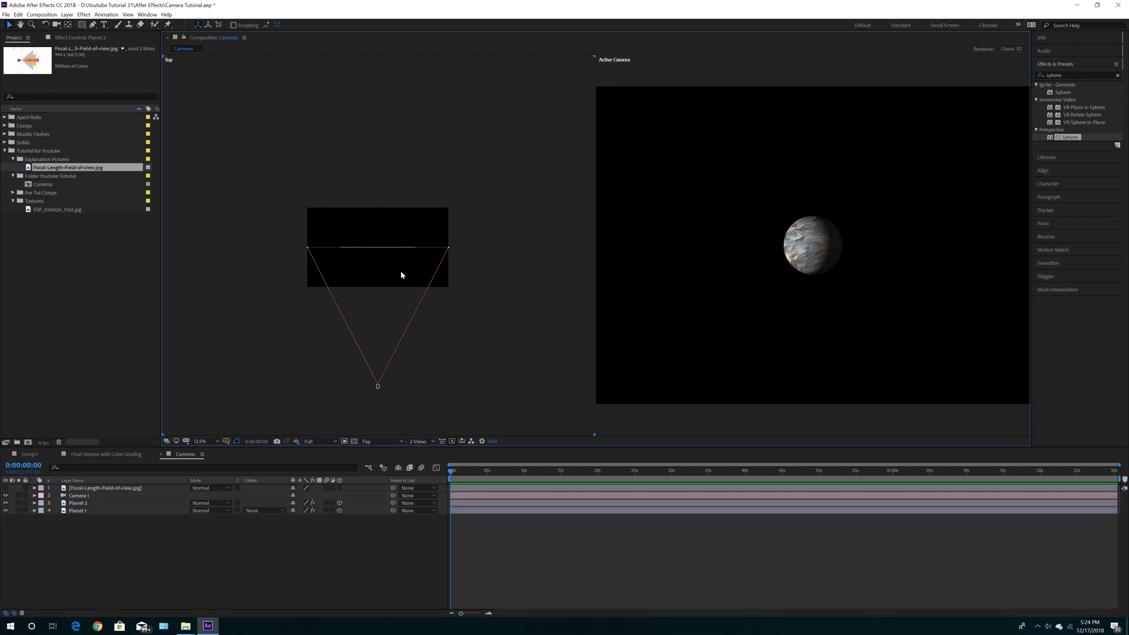
left_click(384, 441)
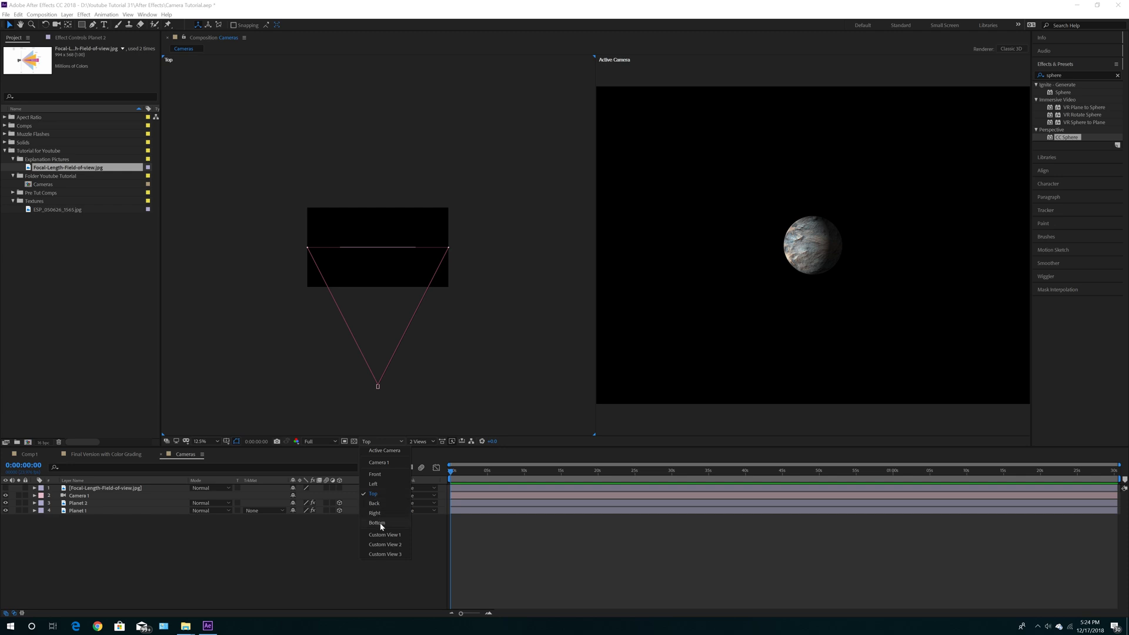
left_click(375, 444)
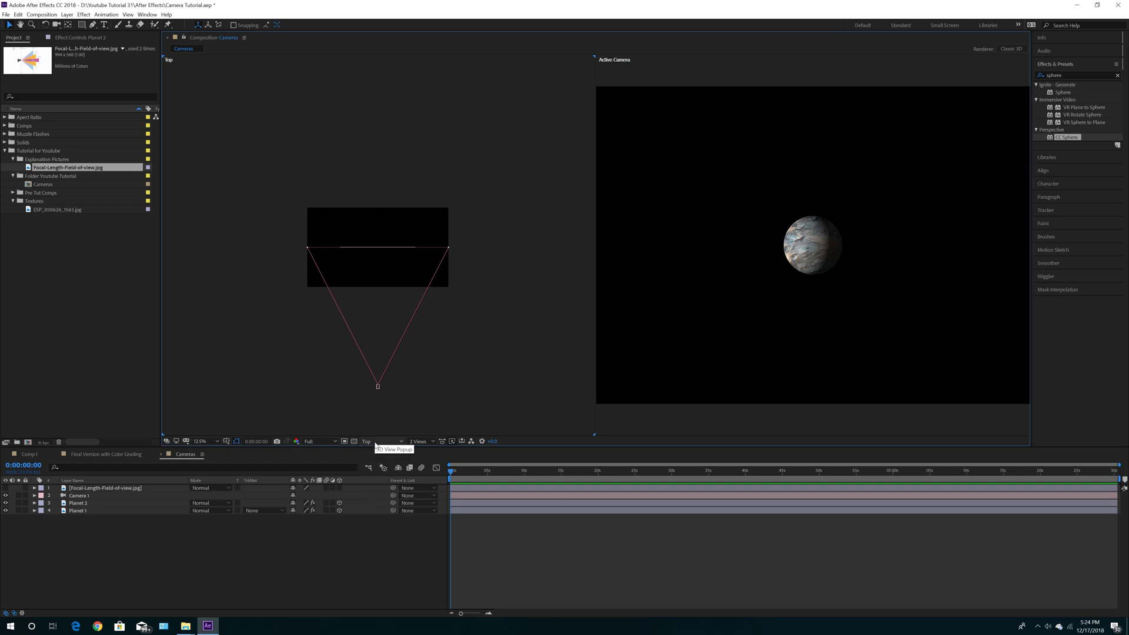
left_click(431, 442)
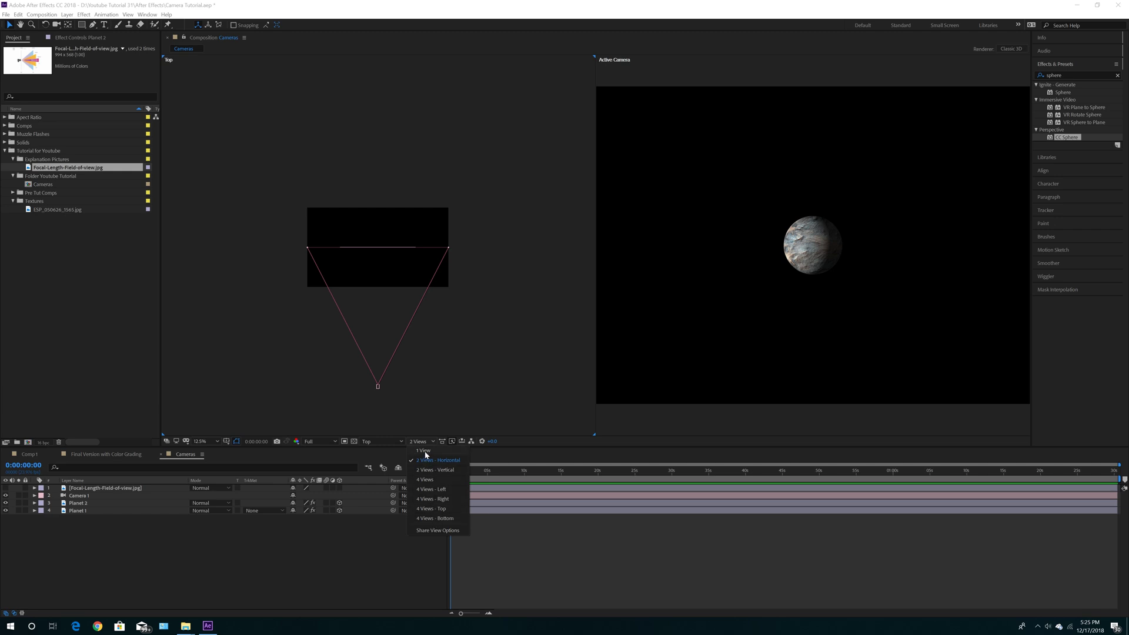
left_click(426, 460)
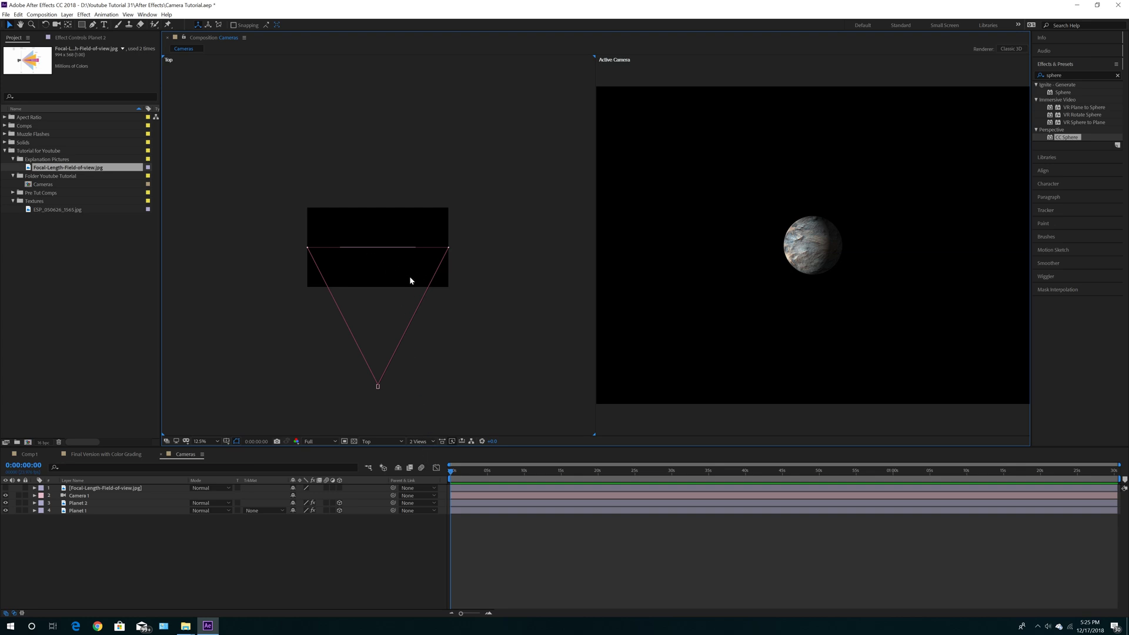
- Move the Planet 2 layer in the Top view to the right of Planet 1 and farther from the camera
left_click(116, 503)
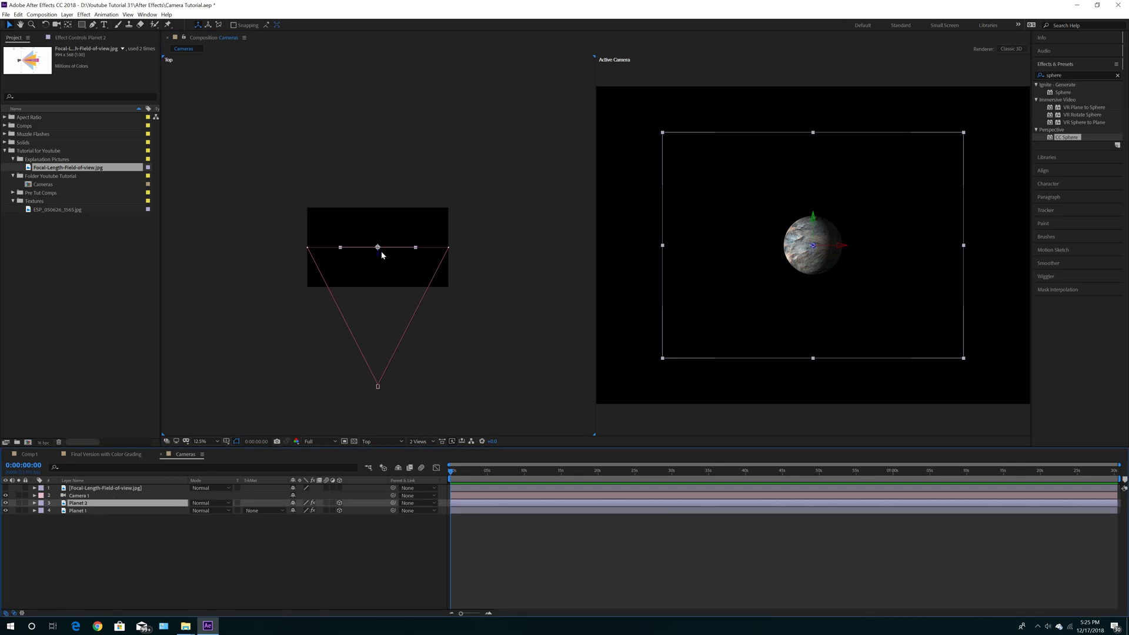
key("period")
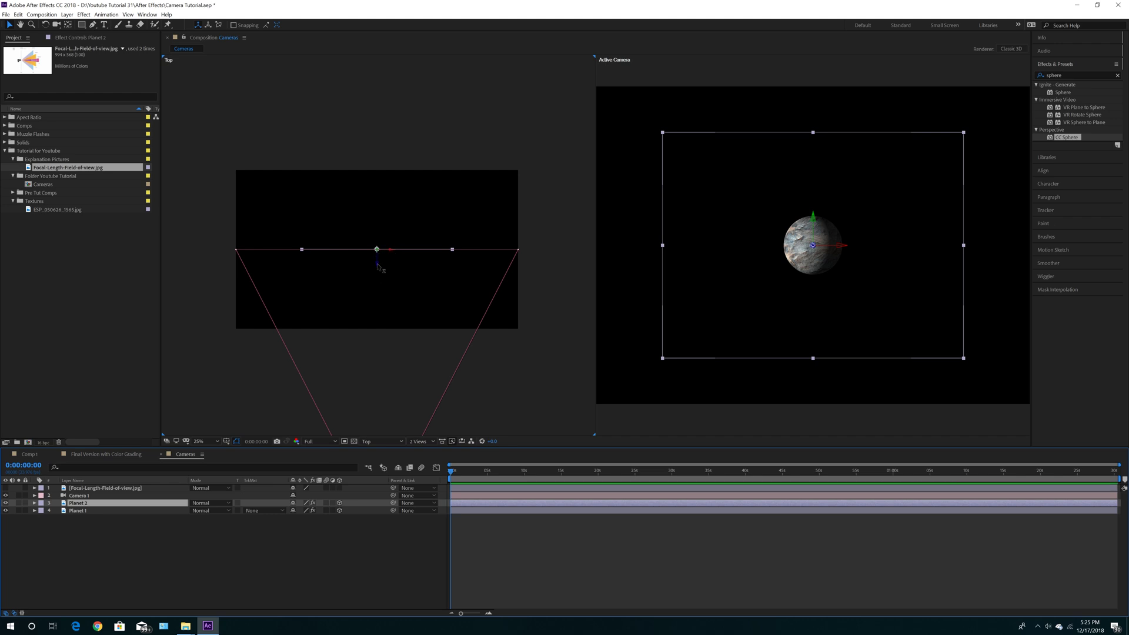
left_click_drag(377, 268, 513, 186)
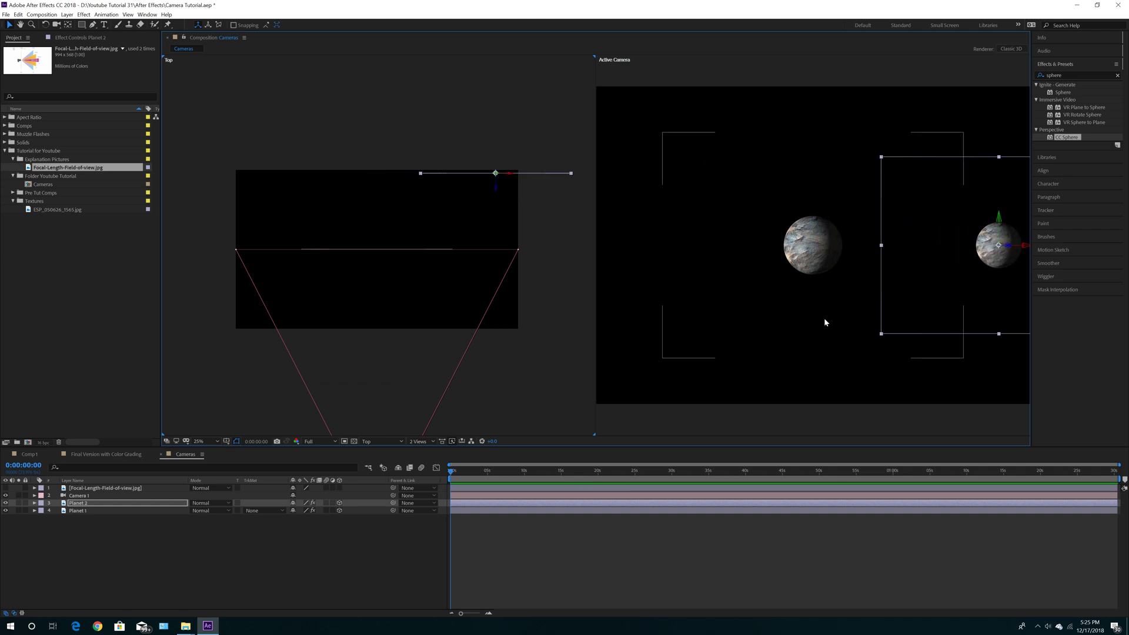
key("comma")
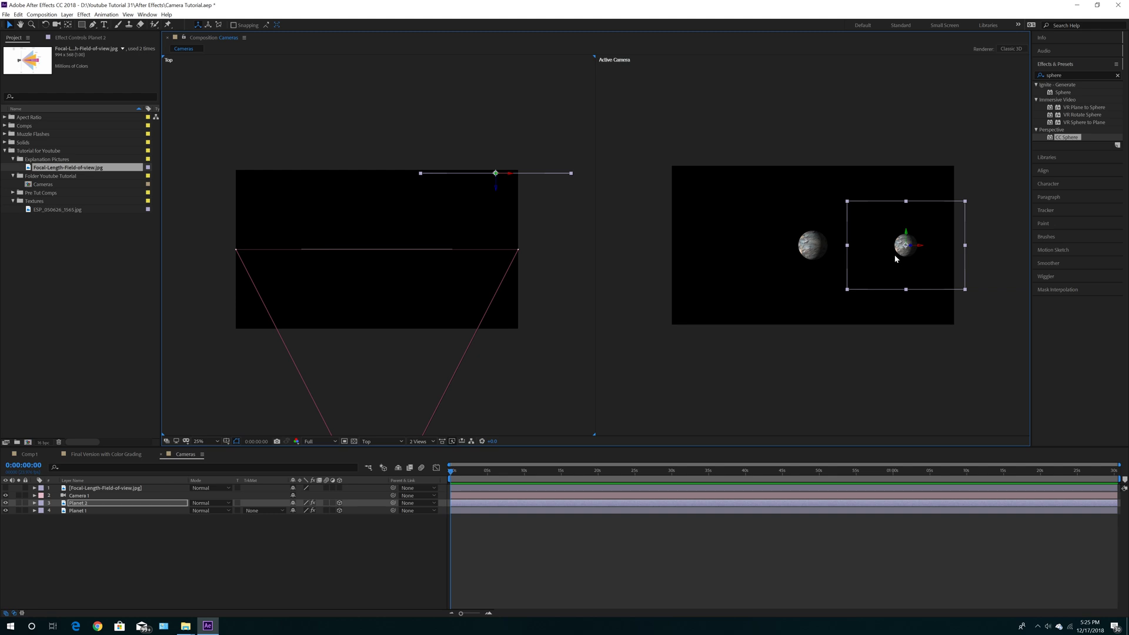
- Expand Camera 1's Camera Options and turn on Depth of Field
left_click(76, 496)
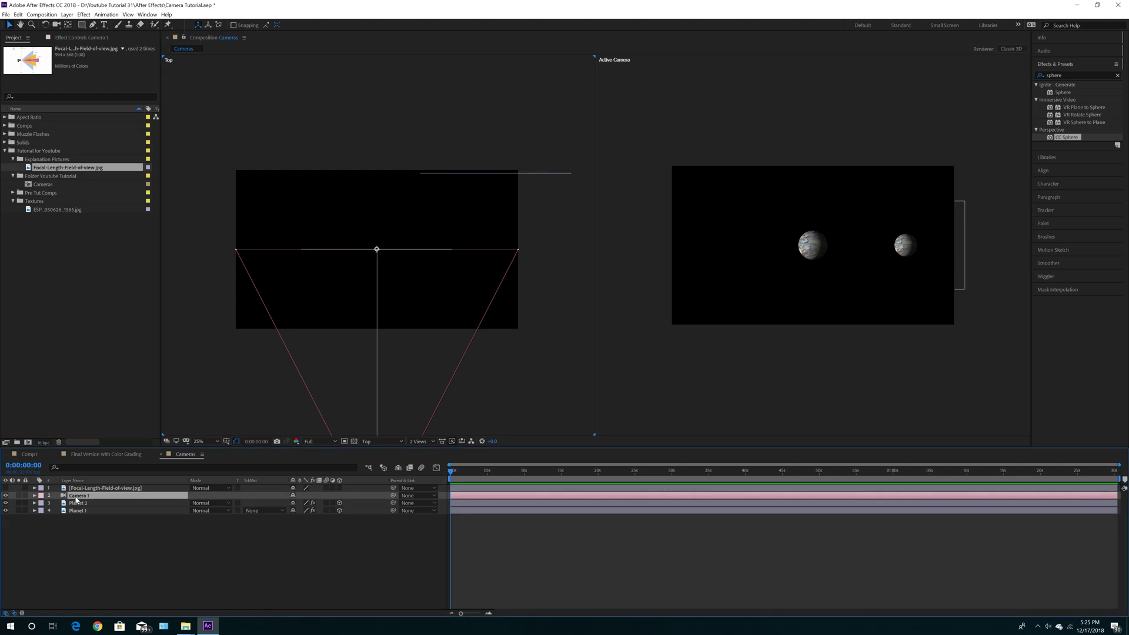
left_click(35, 496)
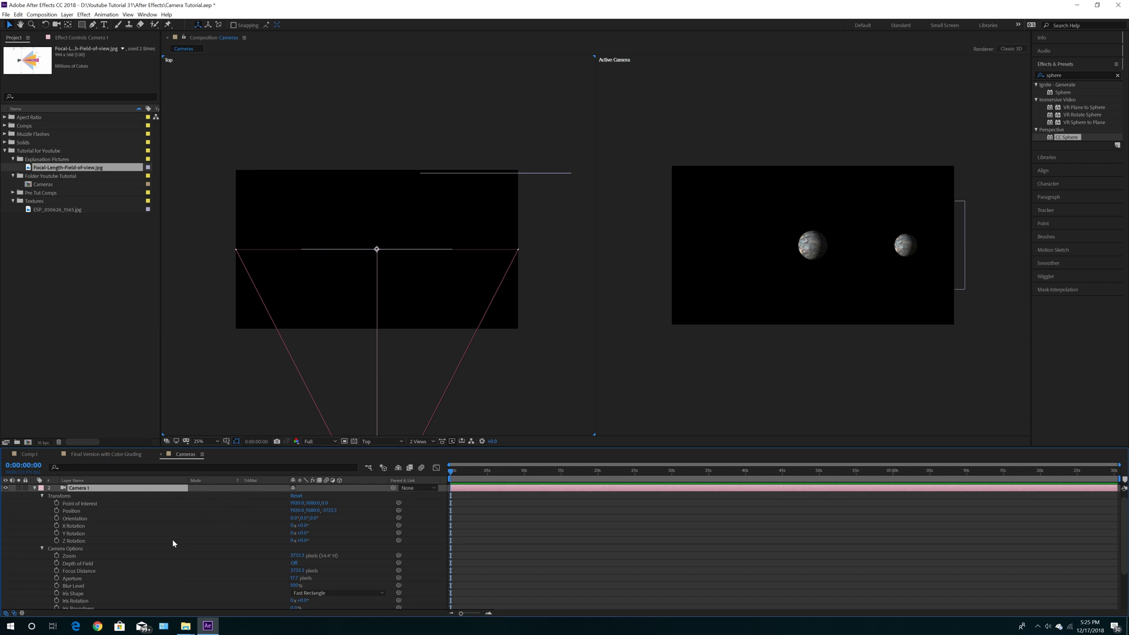
left_click(42, 549)
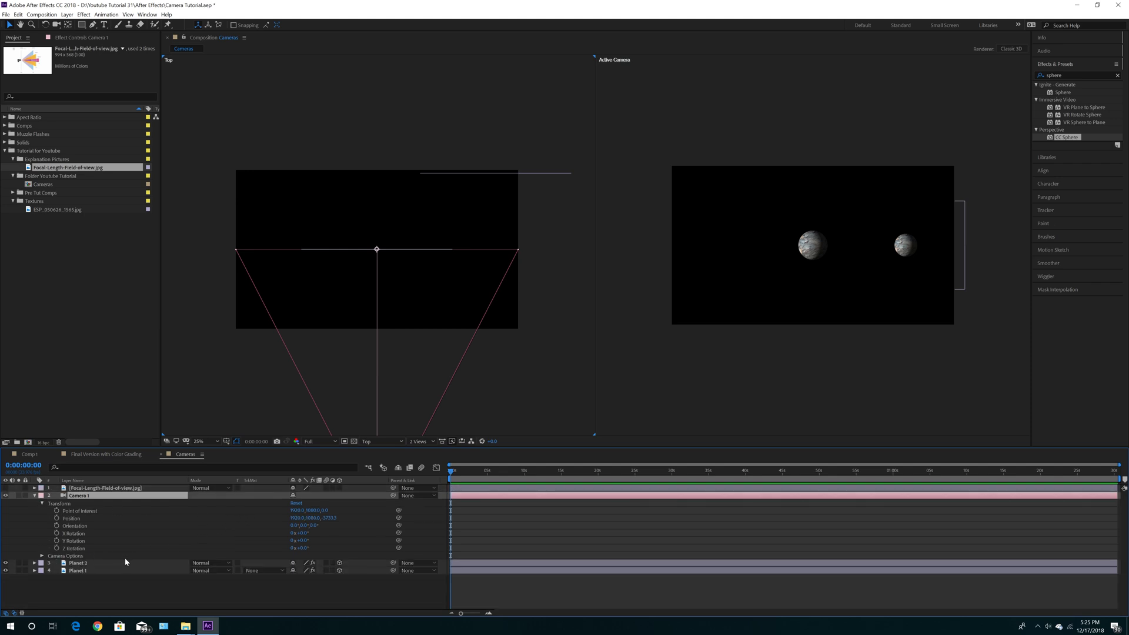
left_click(41, 556)
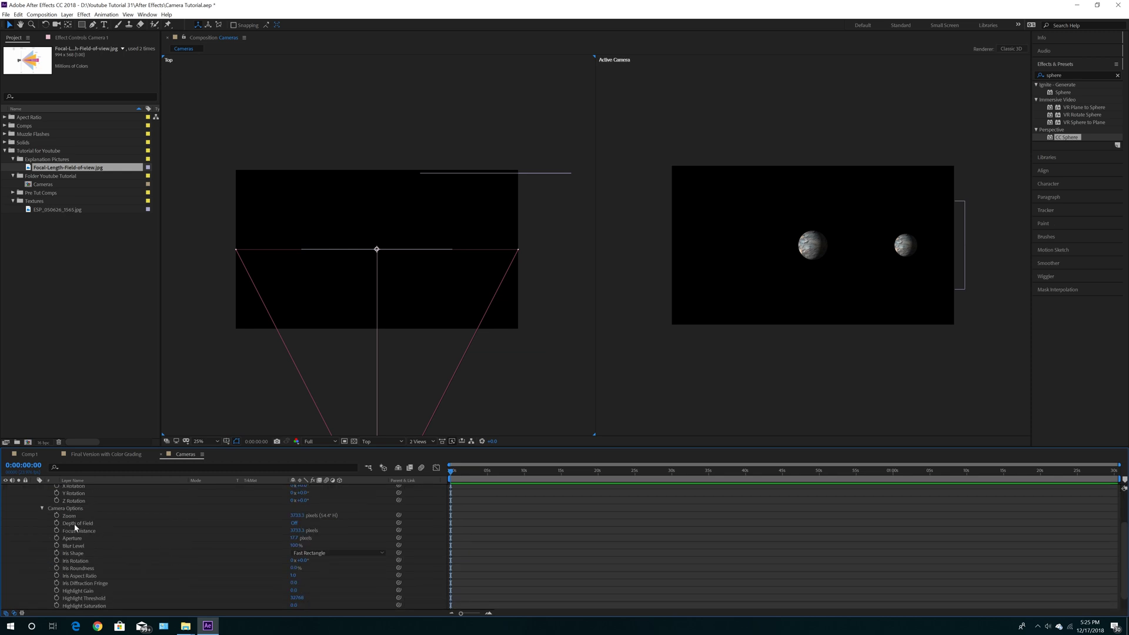
left_click(294, 523)
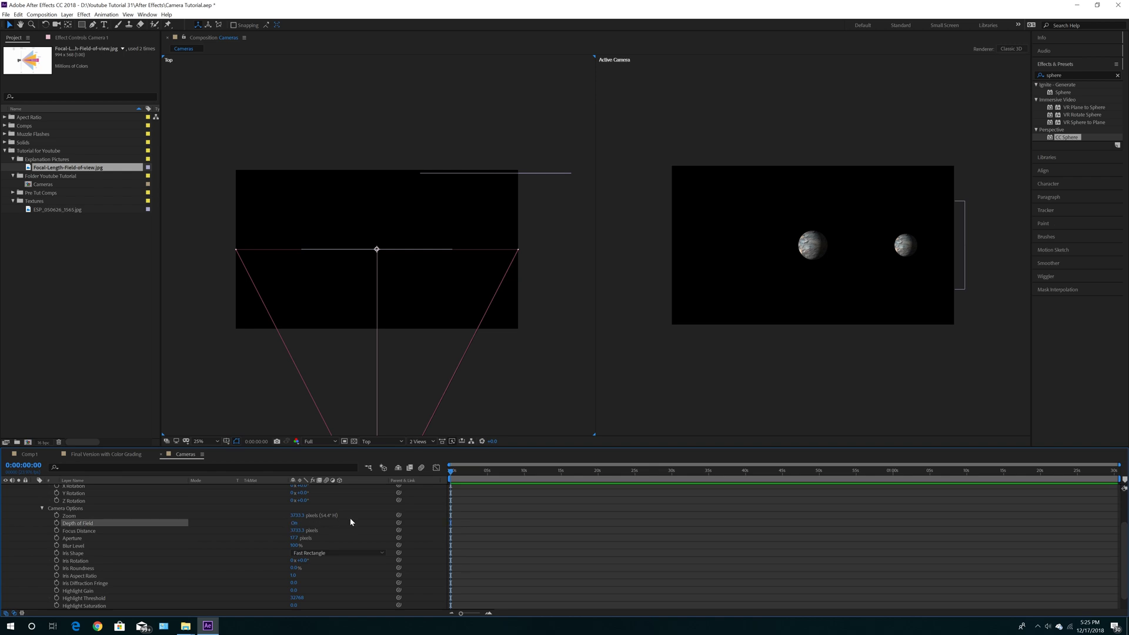
key("comma")
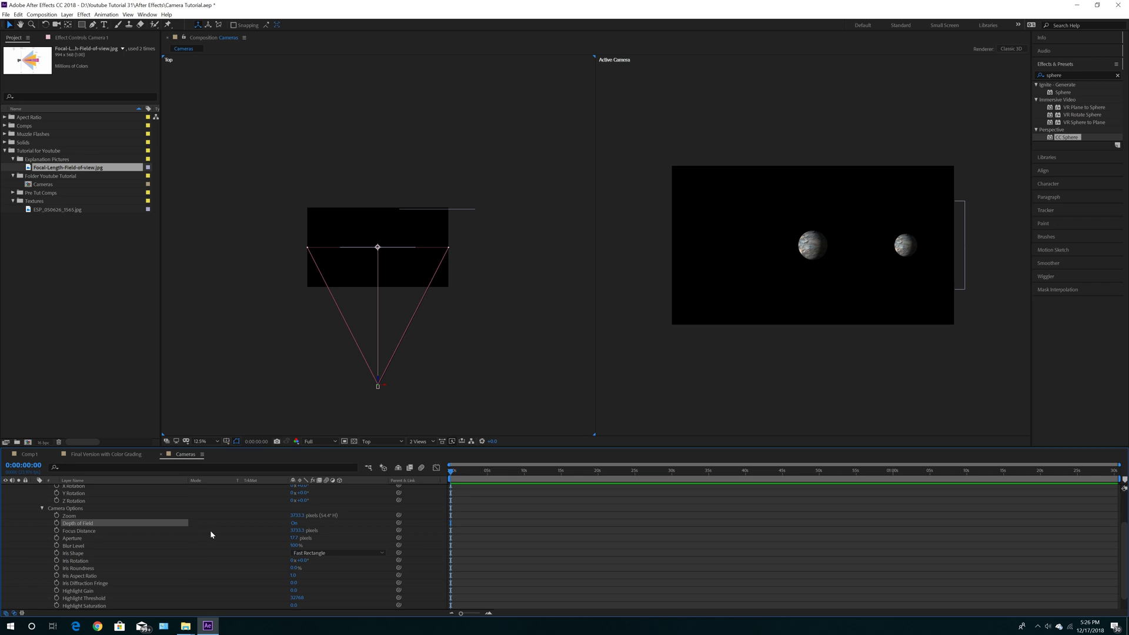
- Try nearer and farther focus distances for Camera 1, then settle on about 3739 pixels, at Planet 1's plane
left_click_drag(297, 530, 177, 531)
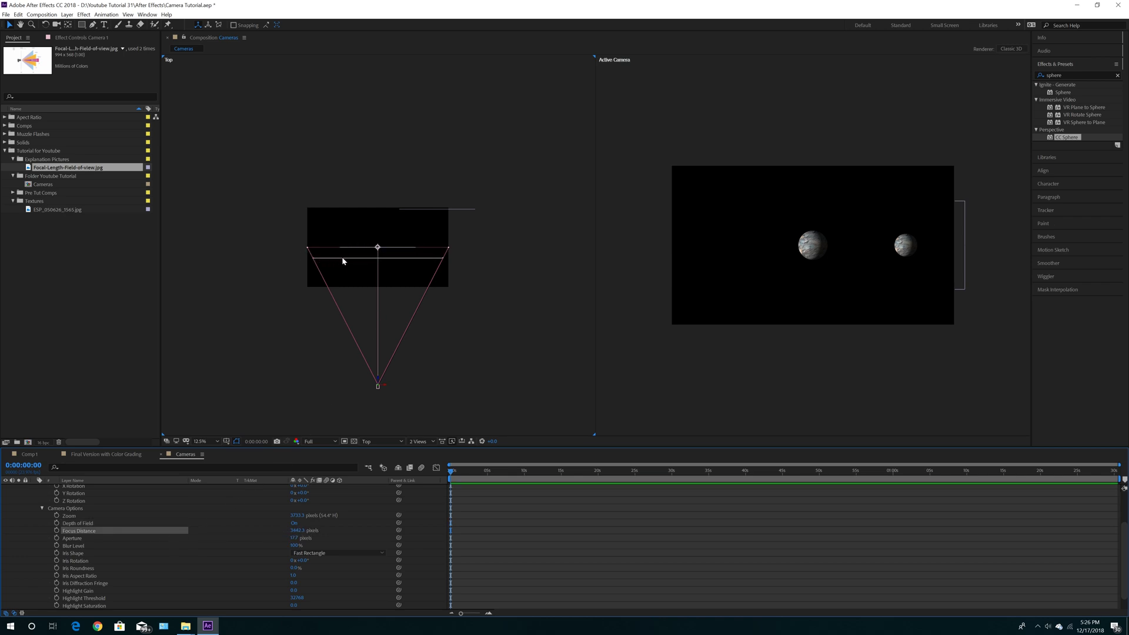
left_click_drag(297, 530, 492, 540)
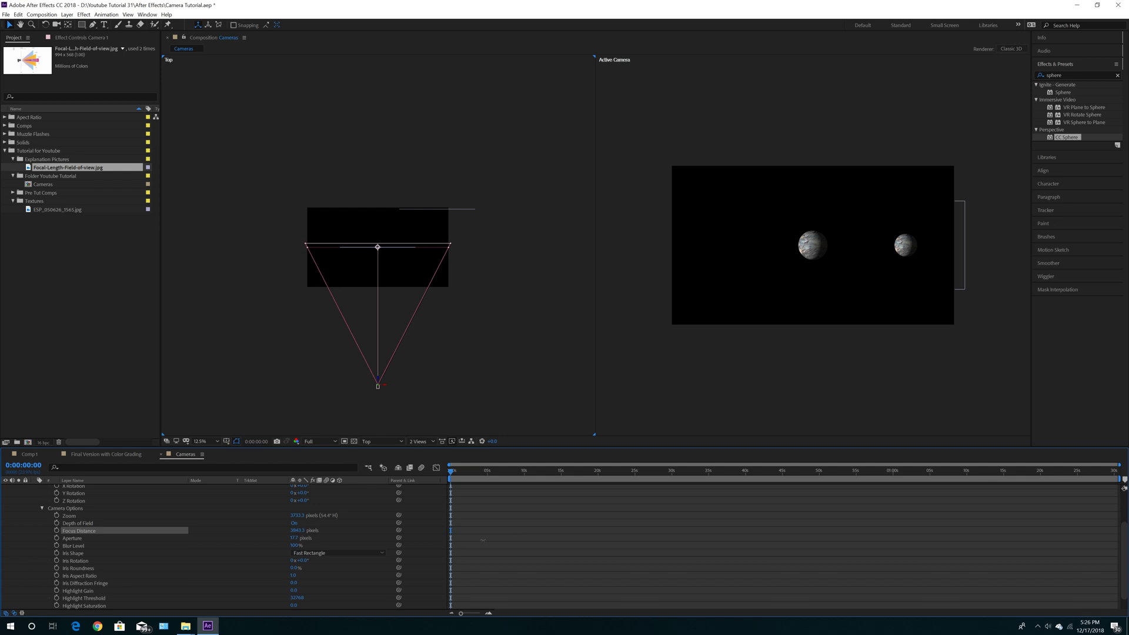
left_click_drag(492, 539, 440, 548)
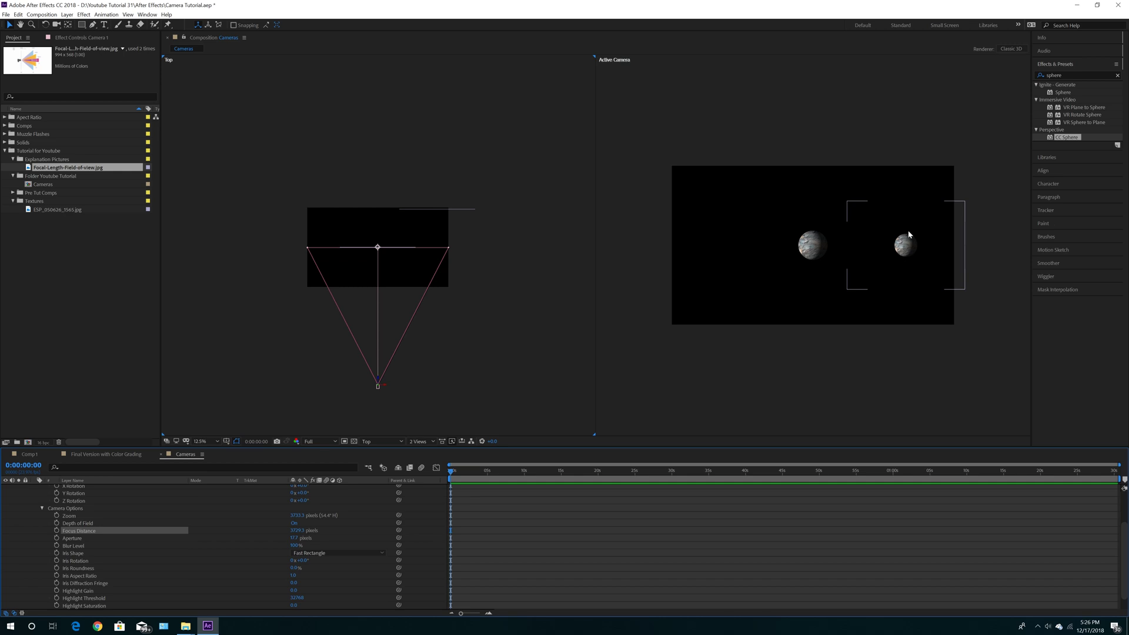
- Switch to a single Active Camera view and raise Camera 1's Aperture to blur the farther planet
left_click(420, 441)
left_click(422, 451)
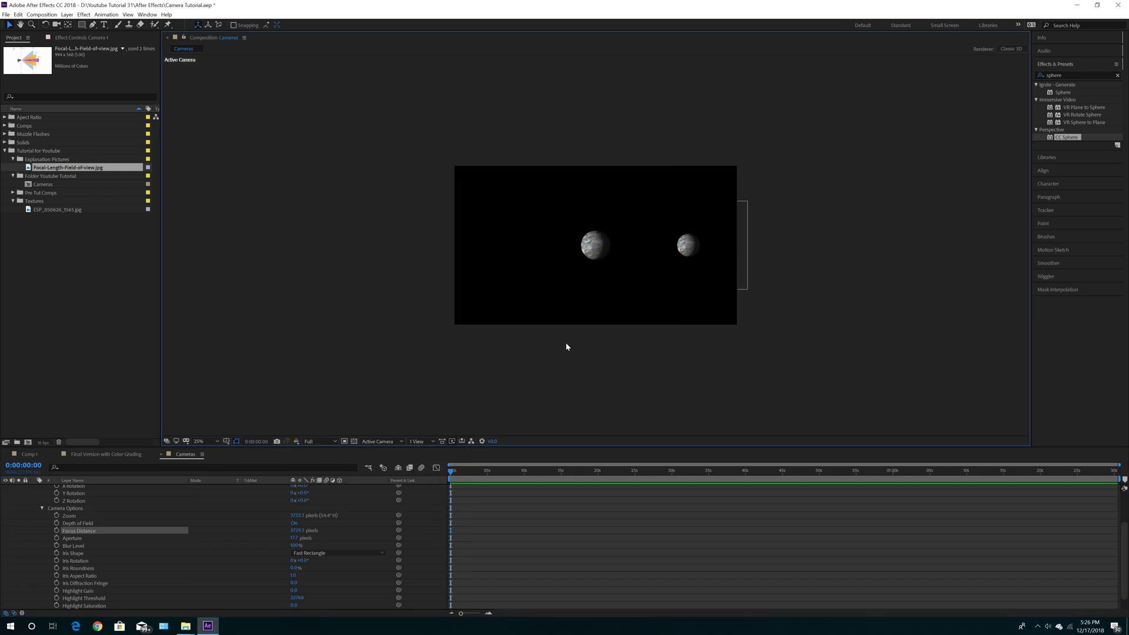
key("slash")
key("comma")
key("comma")
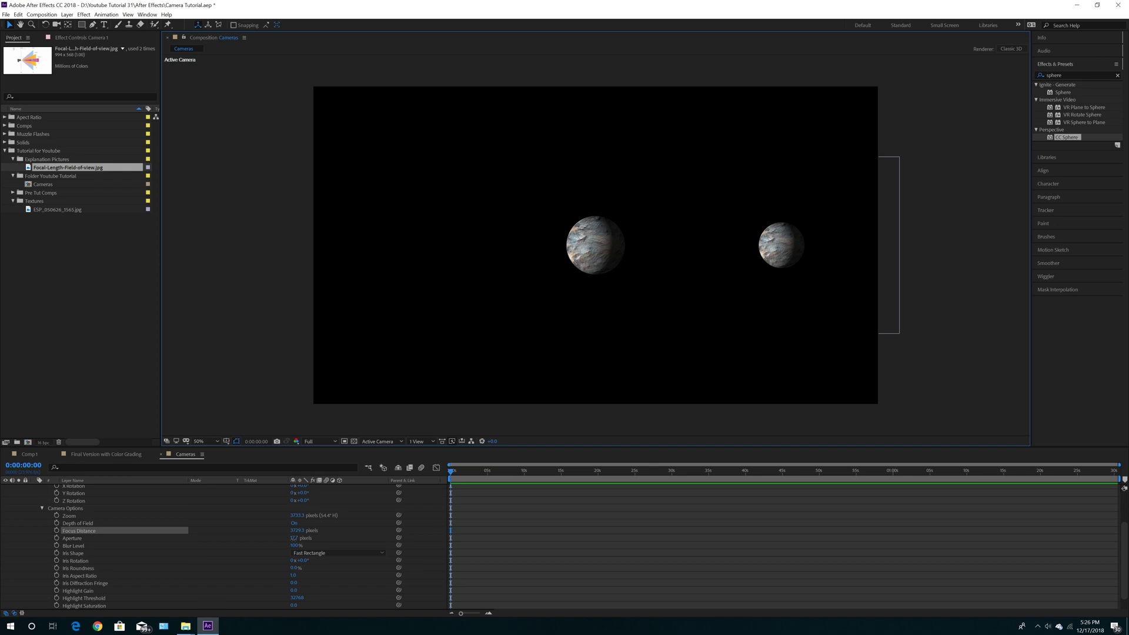
left_click_drag(293, 538, 314, 538)
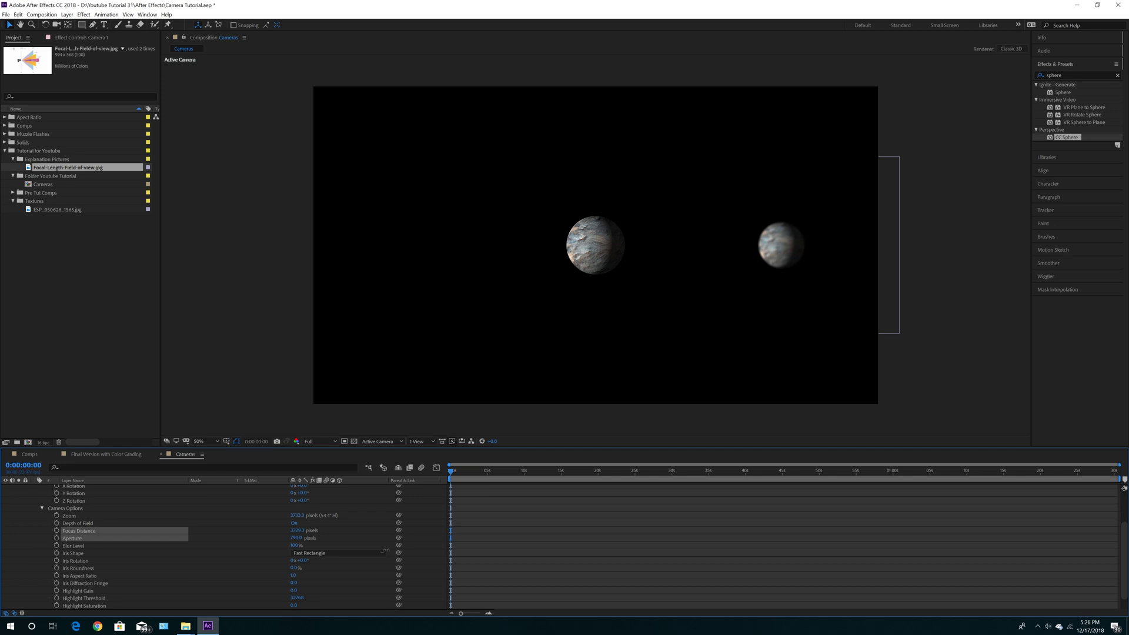
left_click_drag(123, 565, 384, 558)
left_click_drag(296, 538, 297, 538)
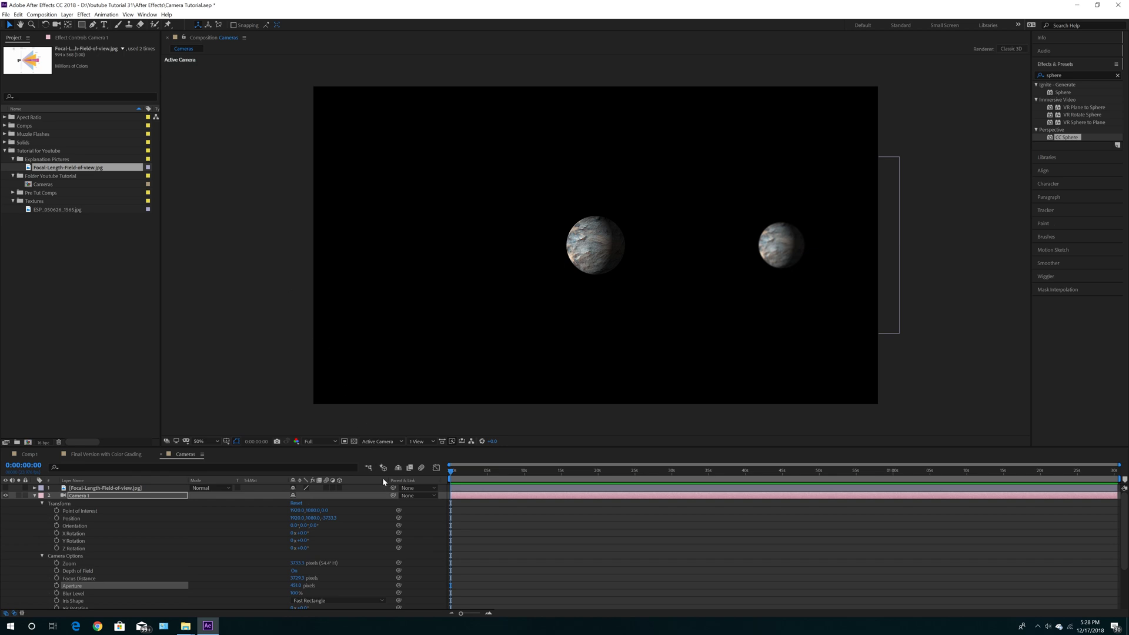
- Restore two horizontal views and enable keyframes for Camera 1's Point of Interest and Position at 0:00:00:00
left_click(422, 443)
left_click(423, 460)
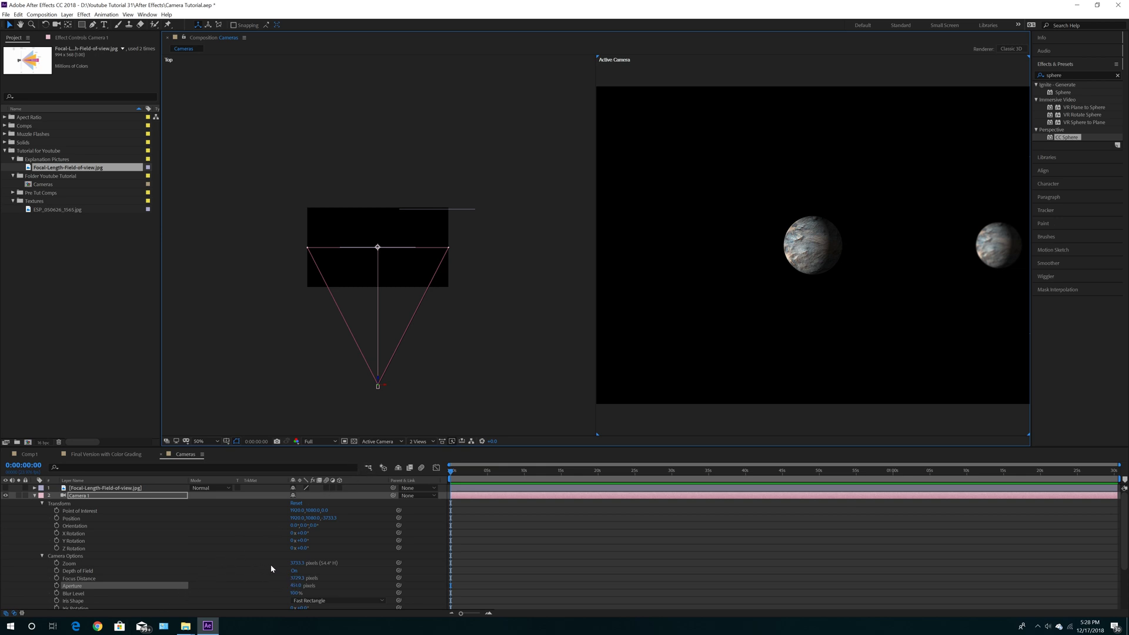
scroll(790, 310, "down", 2)
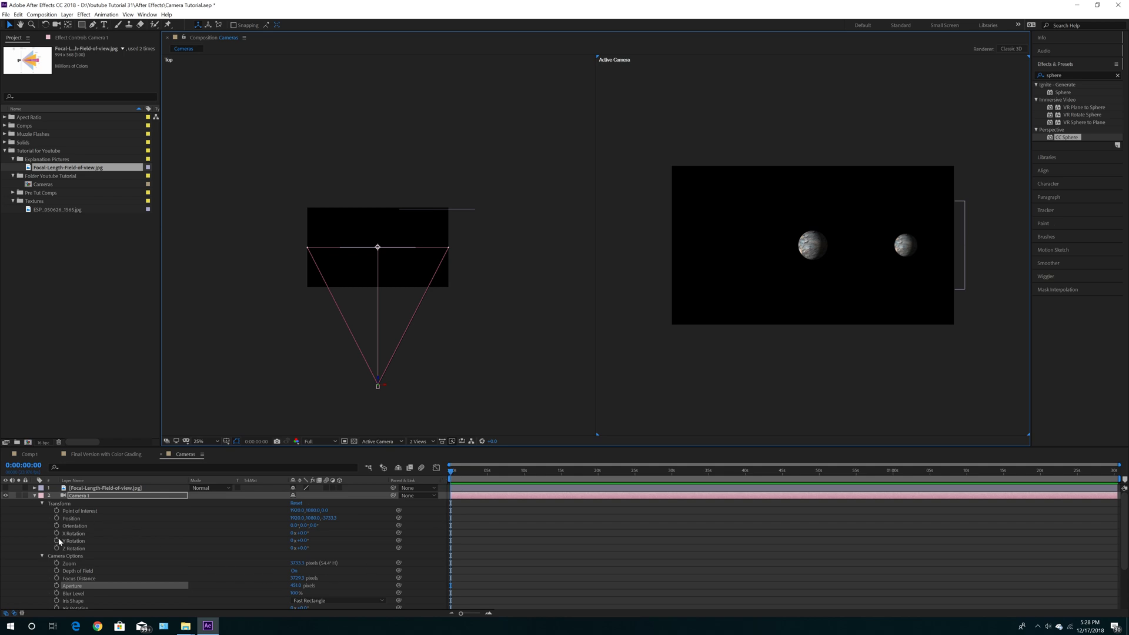
left_click(56, 511)
left_click(56, 518)
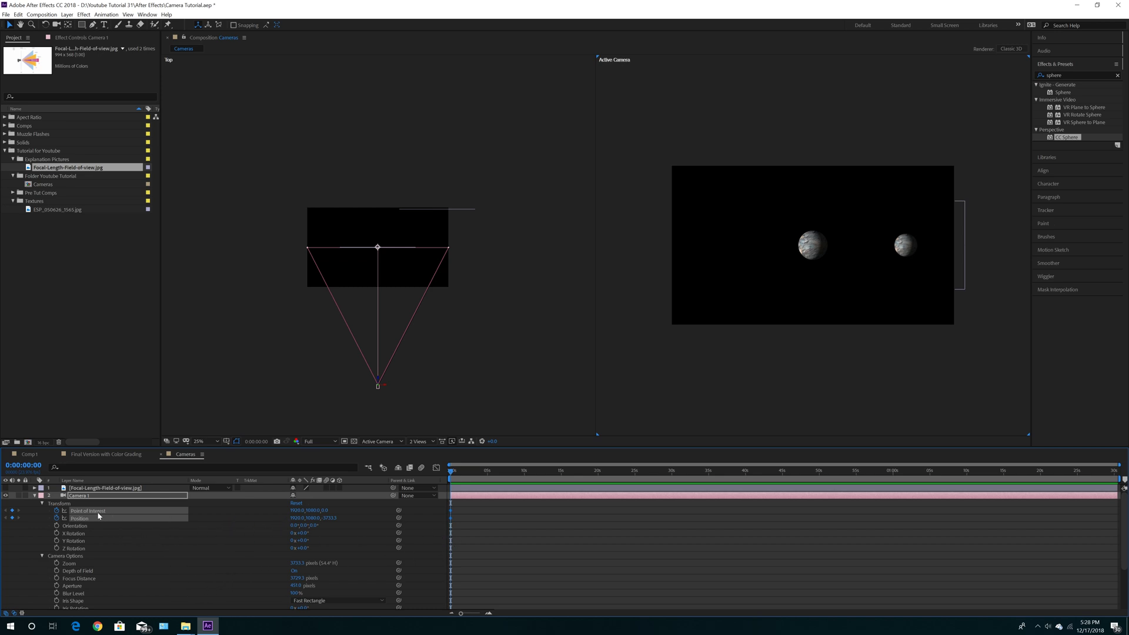
- Keyframe Camera 1 closer to Planet 1 at 0:00:02:14 by moving it straight forward in the Top view
left_click_drag(451, 474, 489, 482)
left_click_drag(473, 474, 470, 474)
left_click_drag(379, 381, 379, 294)
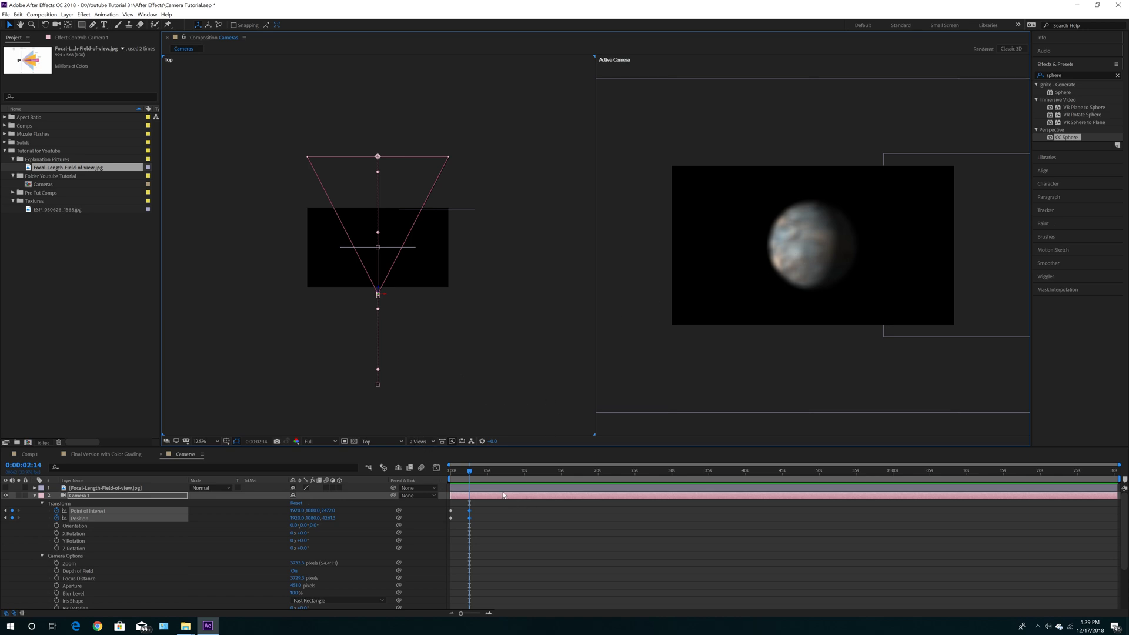
- Keyframe Camera 1 at 0:00:05:02 by aiming its point of interest at Planet 2 and moving the camera closer to it in the Top view
left_click_drag(472, 475, 488, 479)
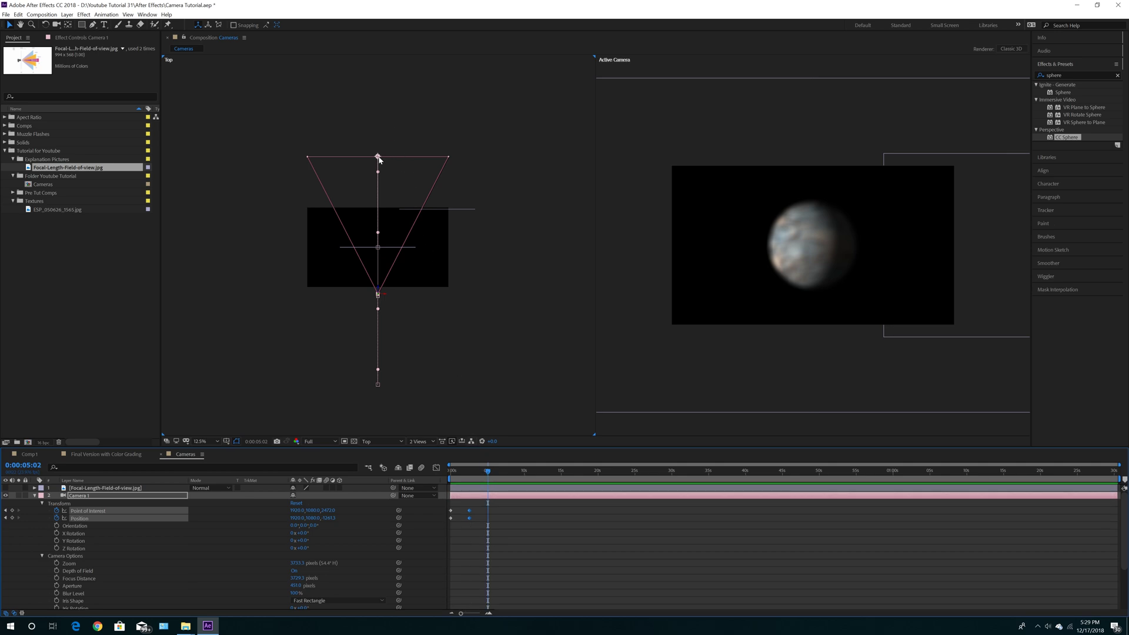
left_click_drag(378, 158, 436, 210)
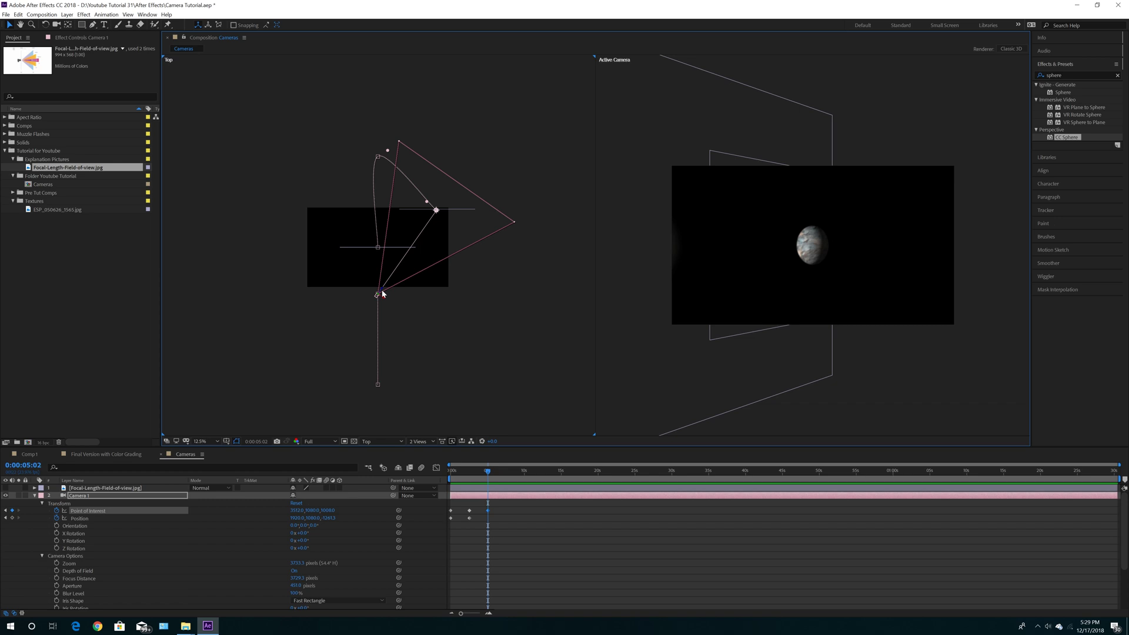
left_click_drag(382, 294, 426, 250)
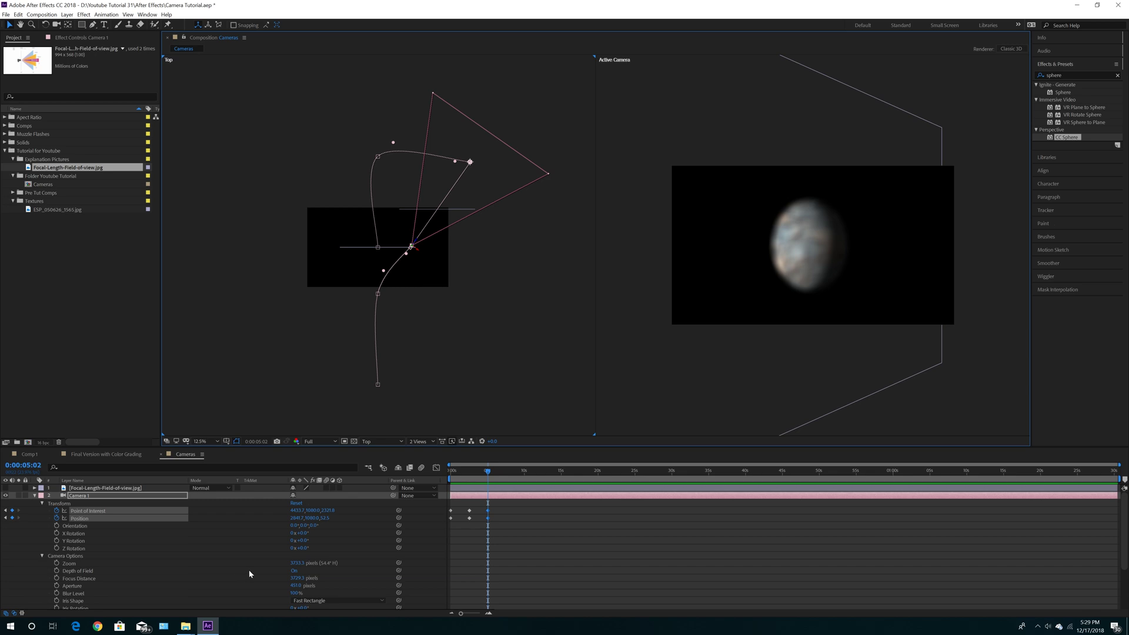
- Turn off Camera 1's Depth of Field and scrub the camera move back to 0:00:00:00
left_click(294, 571)
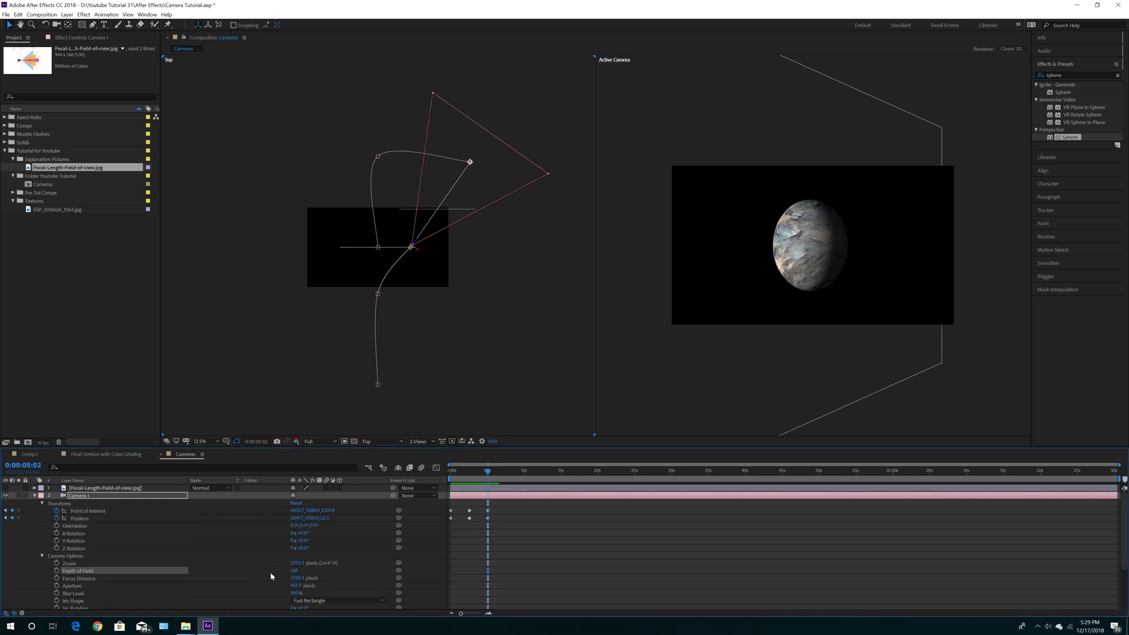
mouse_move(488, 471)
left_mouse_down()
mouse_move(443, 481)
mouse_move(468, 474)
left_mouse_up()
left_click_drag(468, 473, 449, 490)
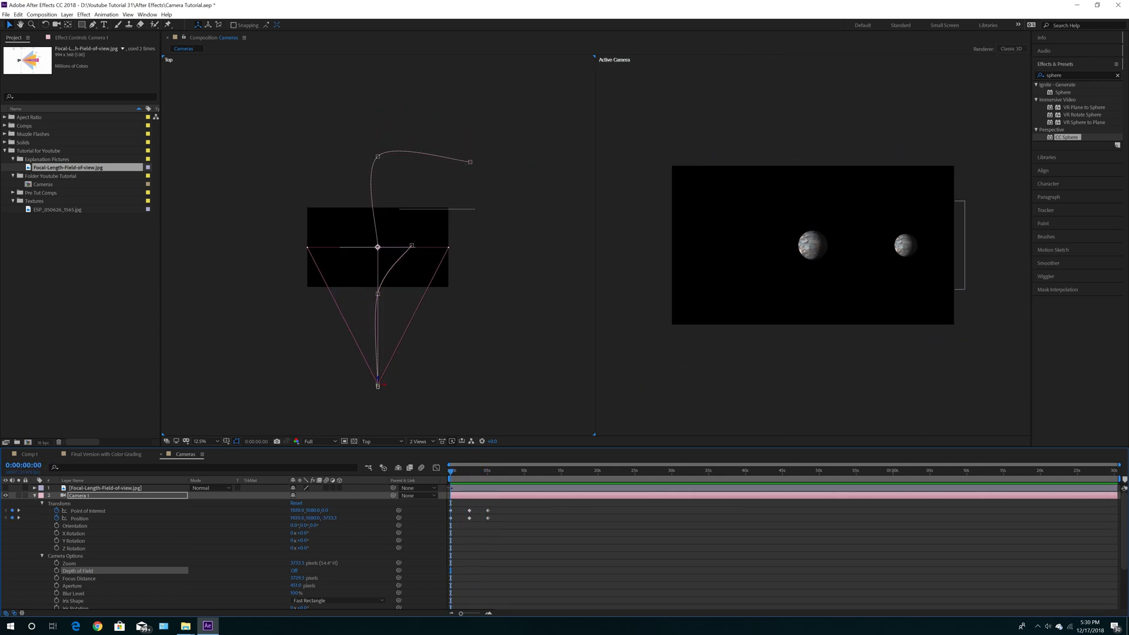
- Set Planet 2's Auto-Orientation to Orient Towards Camera and check the effect through 0:00:05:02 and back to the start
left_click(34, 497)
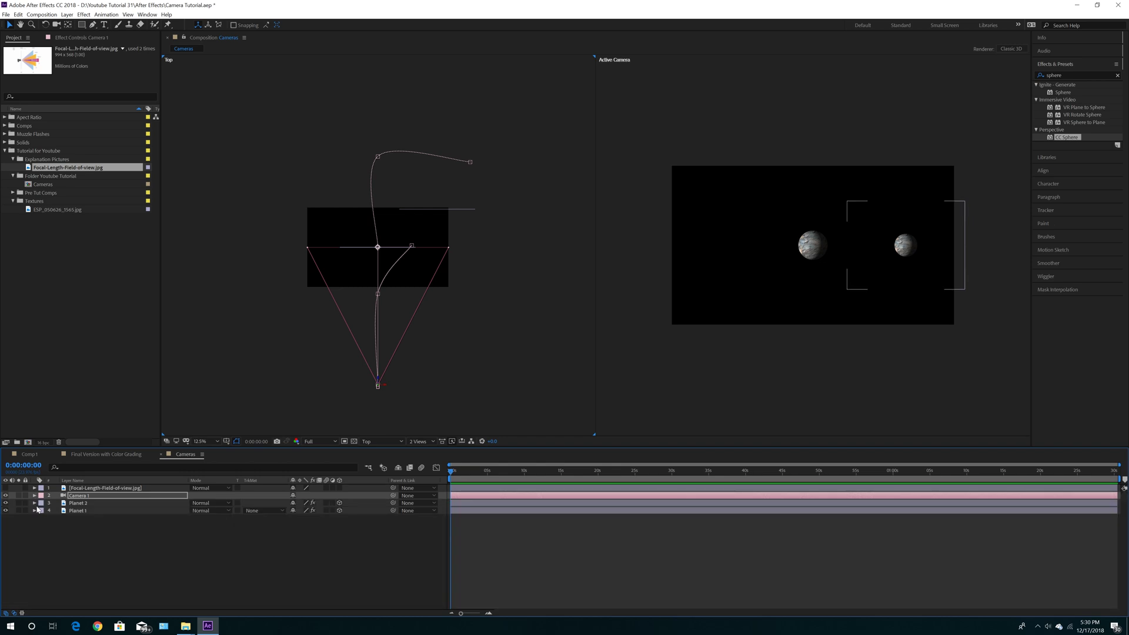
left_click(77, 504)
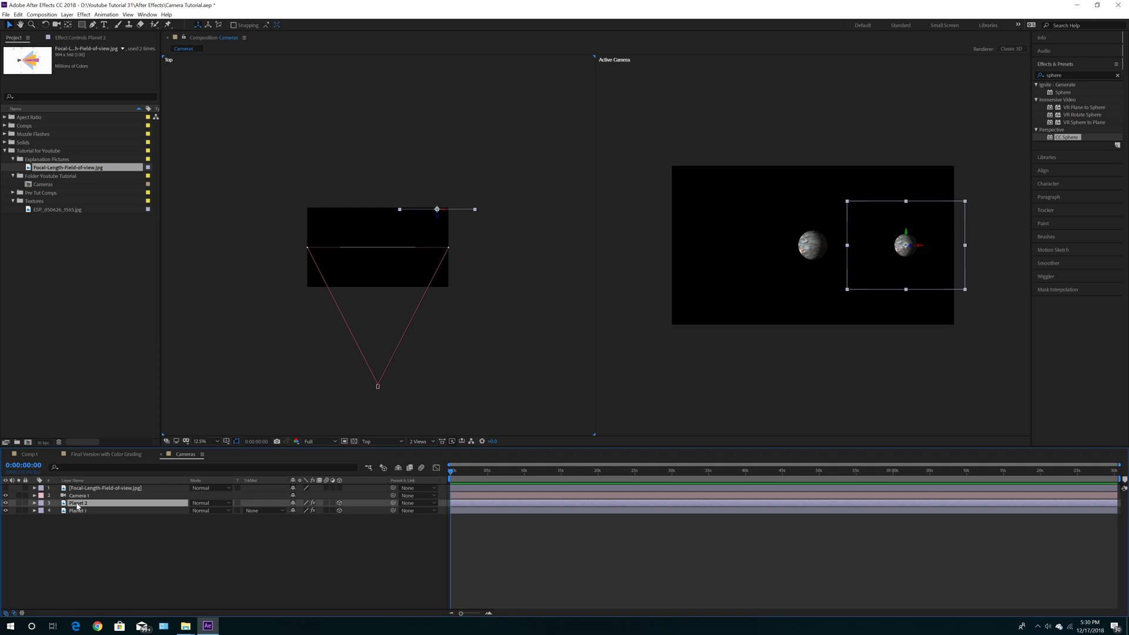
right_click(77, 507)
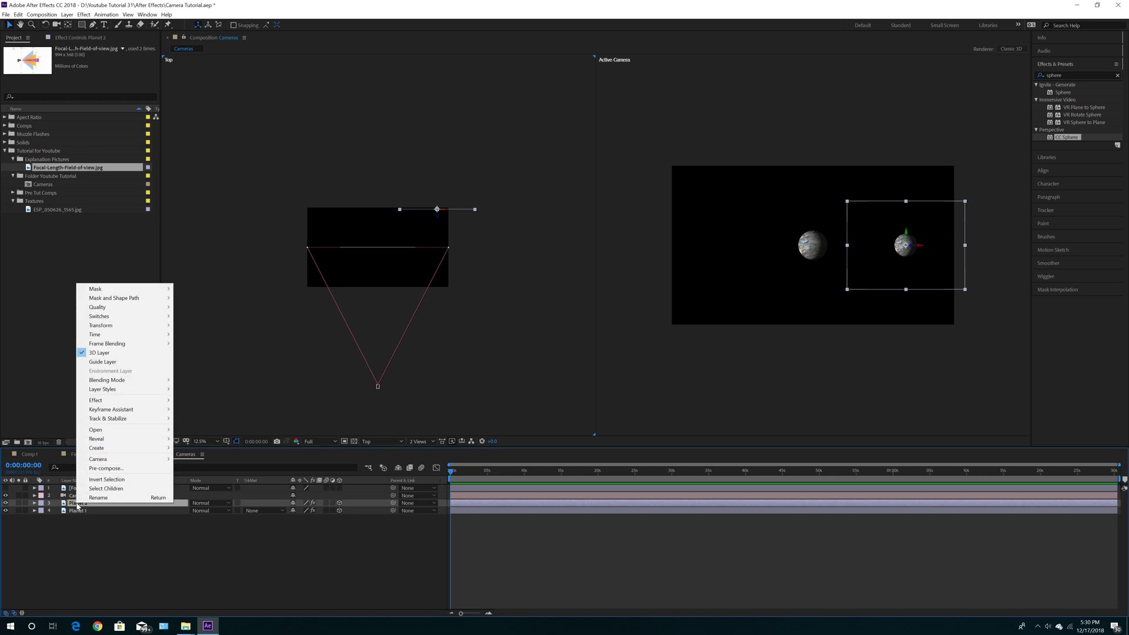
mouse_move(141, 325)
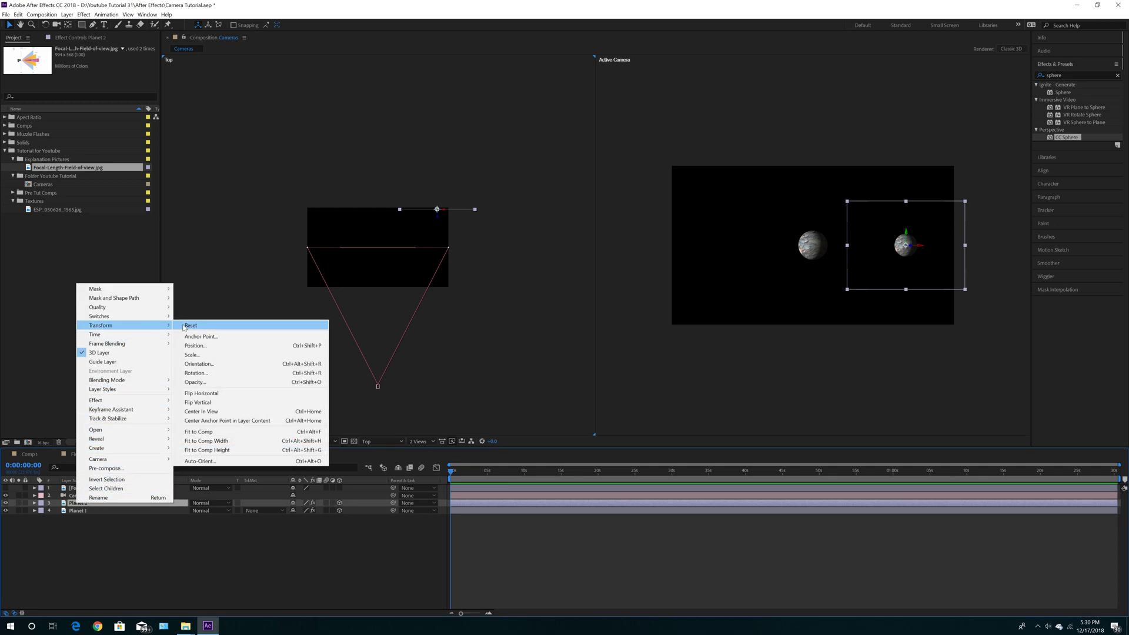
left_click(223, 461)
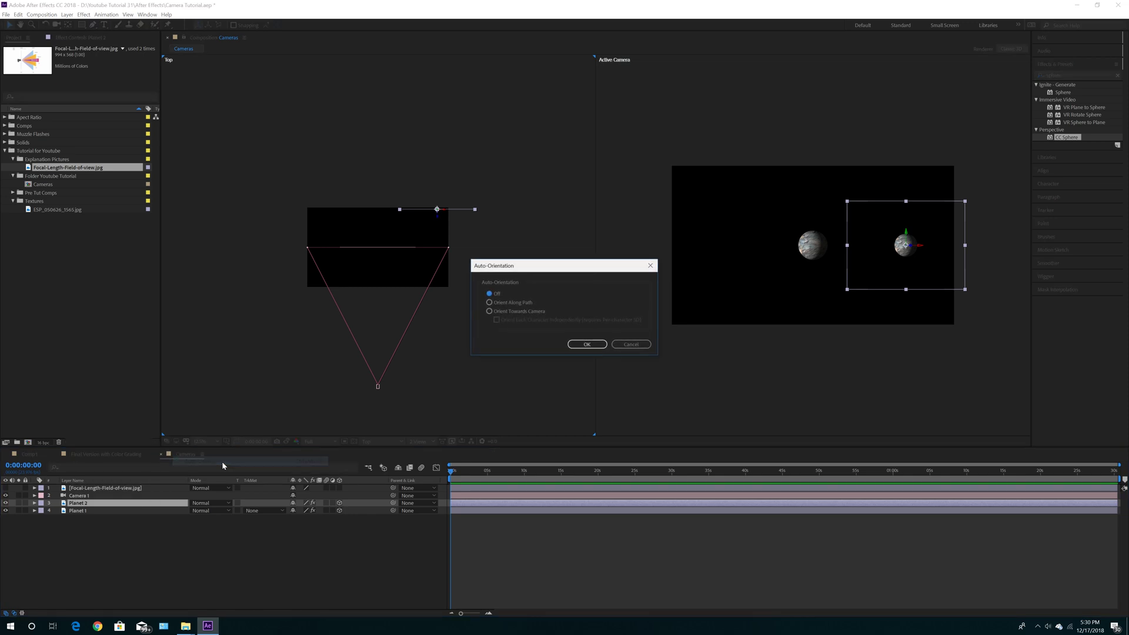
left_click(489, 311)
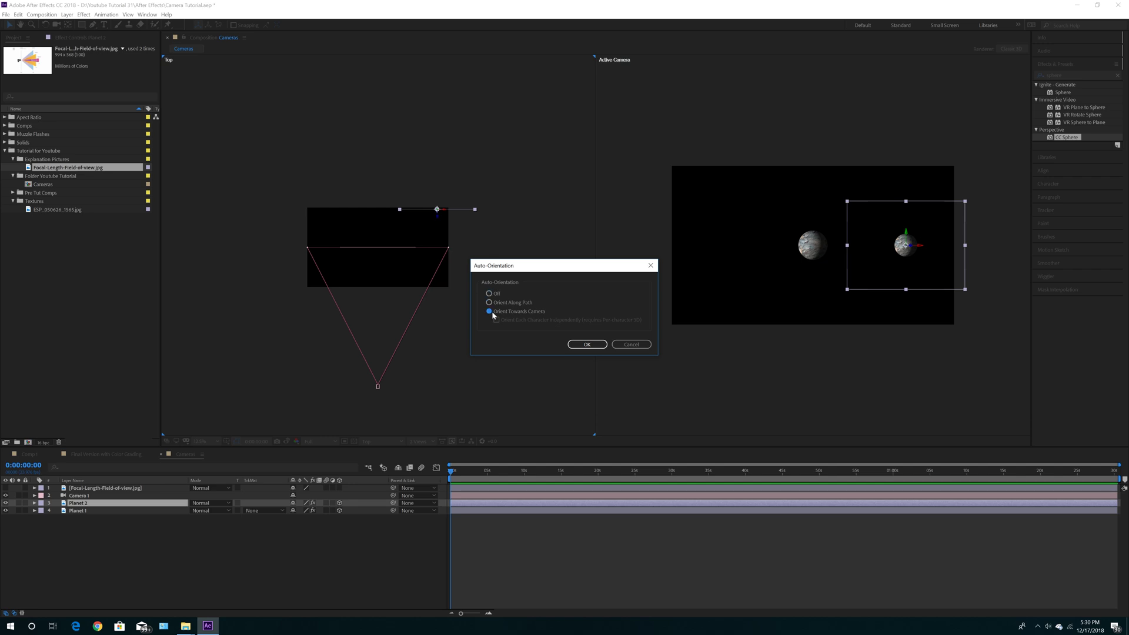
left_click(587, 344)
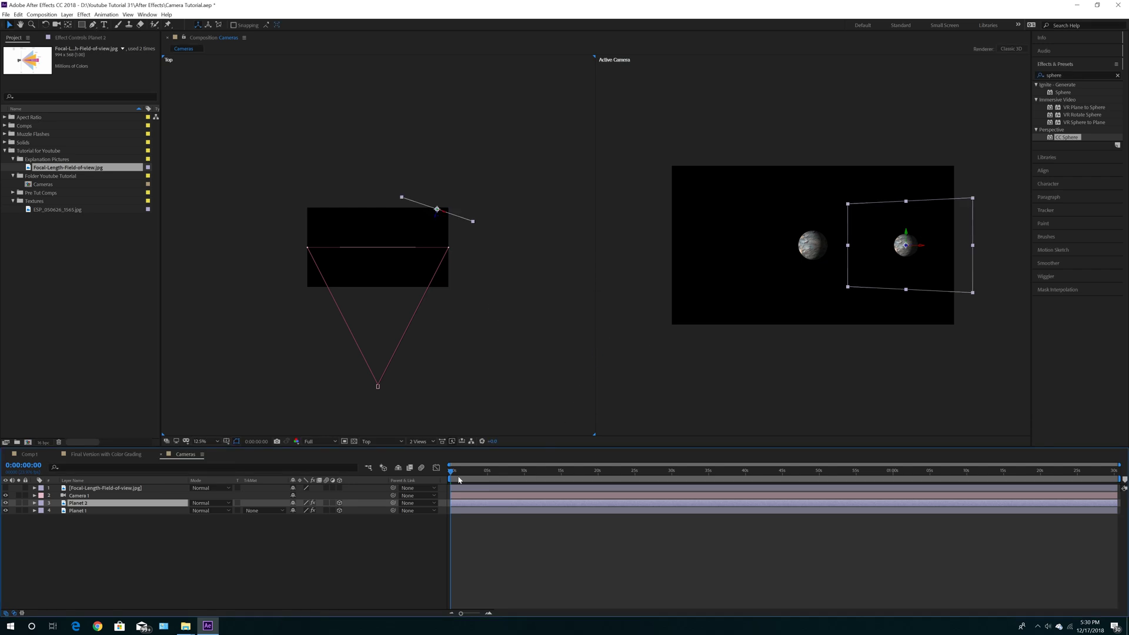
left_click_drag(451, 472, 491, 475)
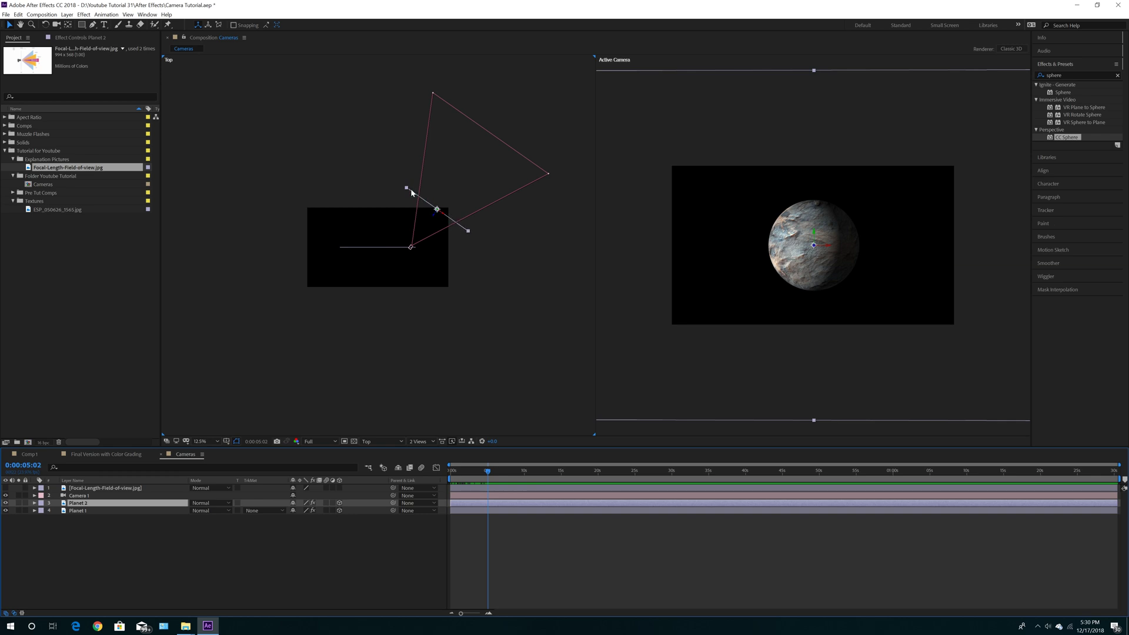
left_click_drag(488, 473, 451, 474)
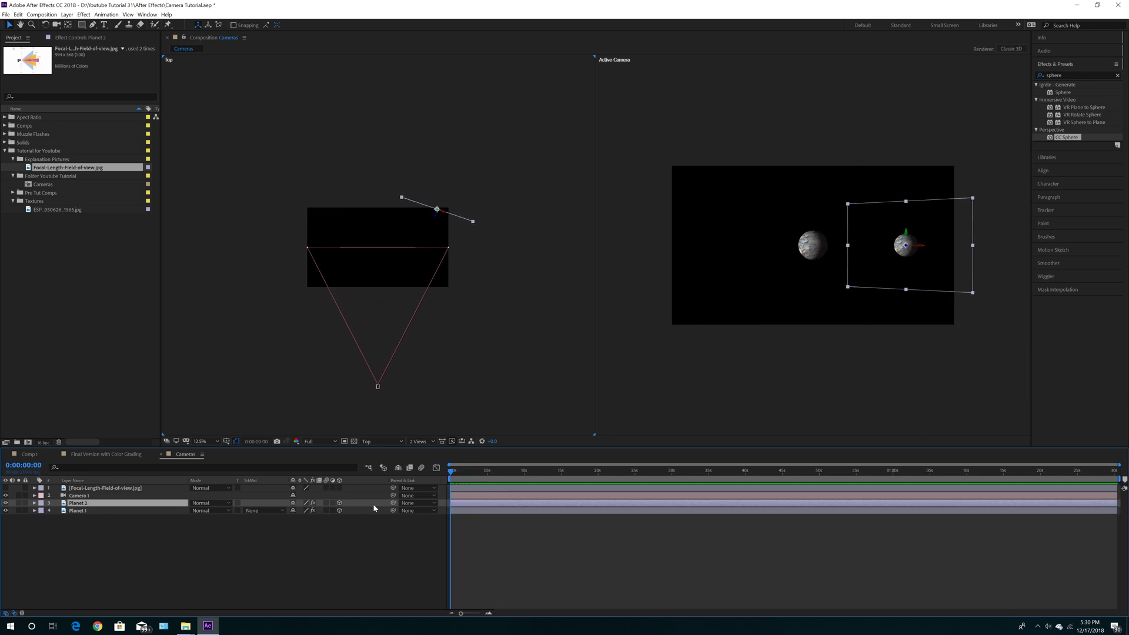
- Turn Camera 1's Depth of Field back on and enable keyframes for its Focus Distance at 0:00:00:00
left_click(35, 496)
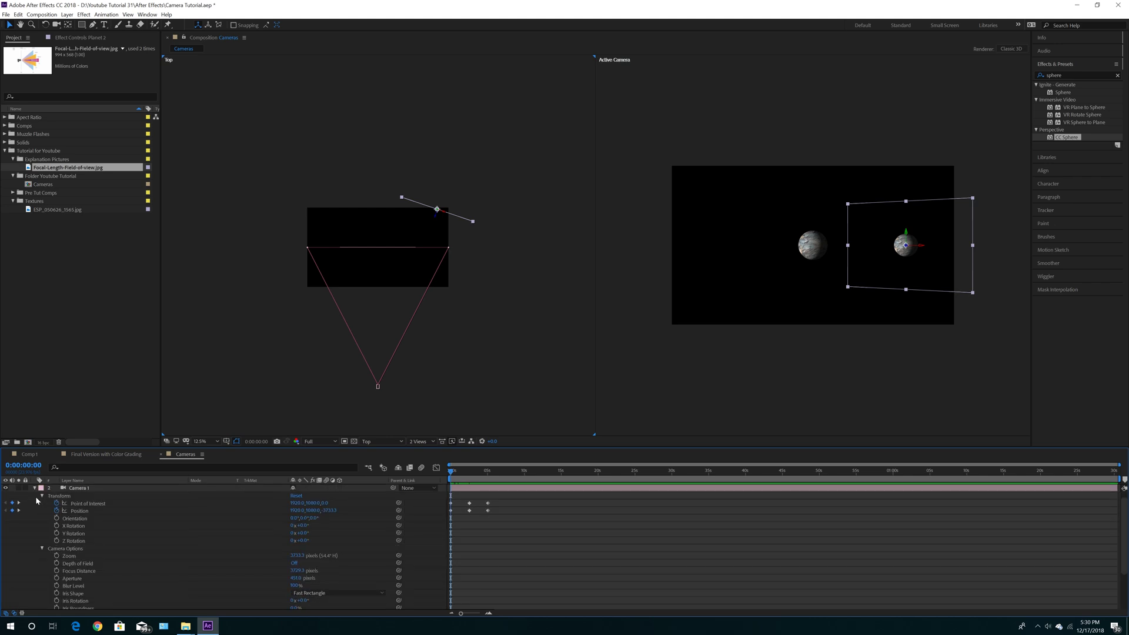
left_click(295, 564)
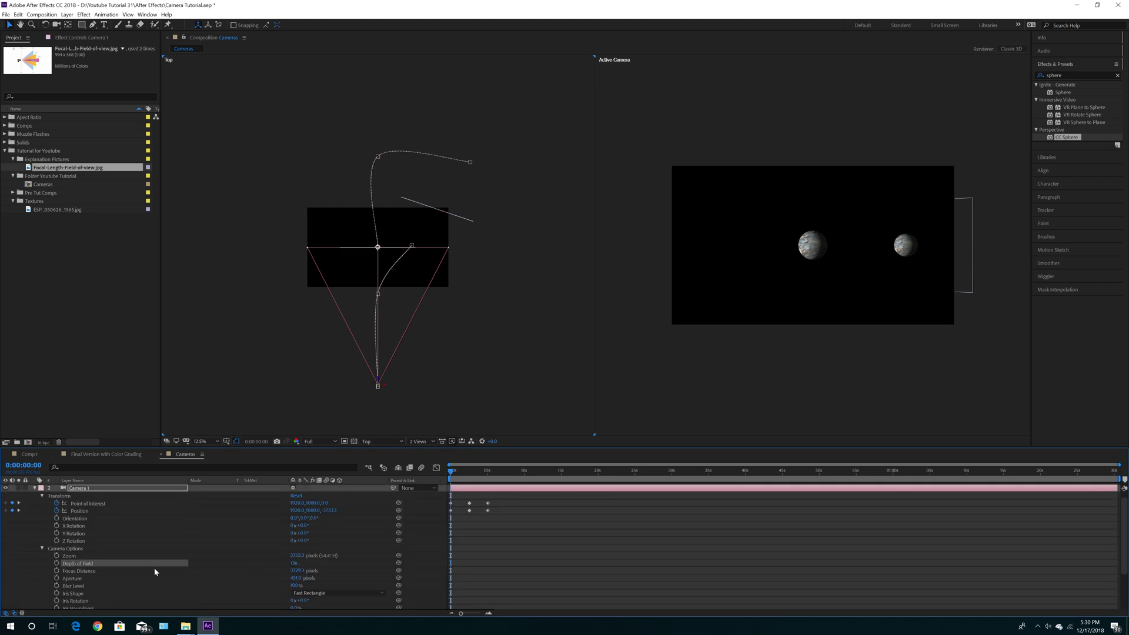
left_click(56, 564)
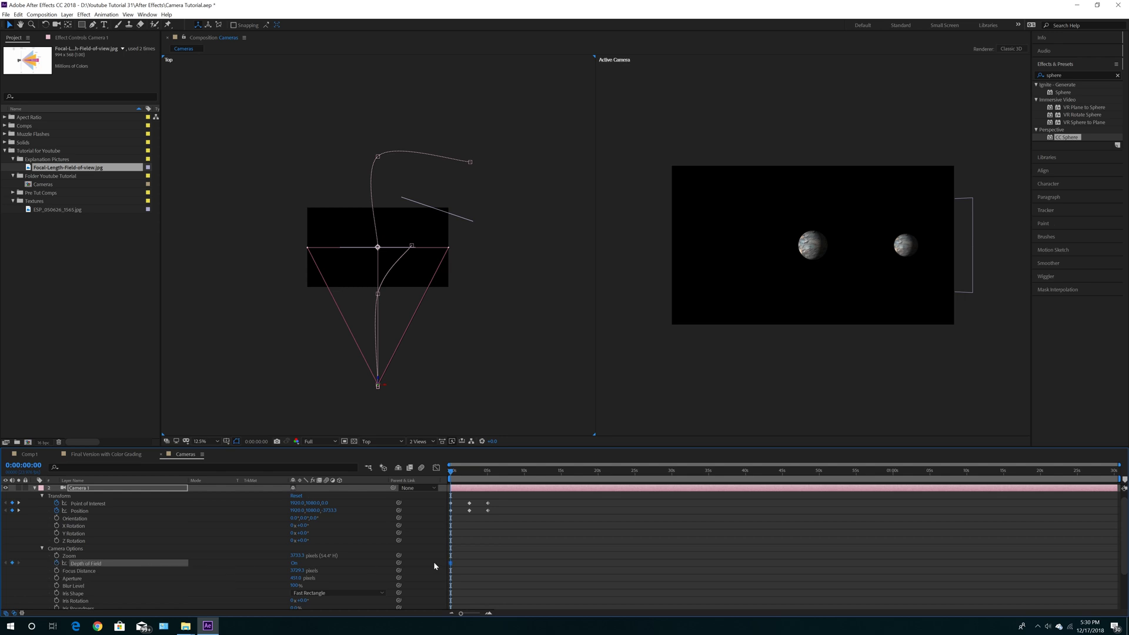
left_click(57, 562)
left_click(57, 570)
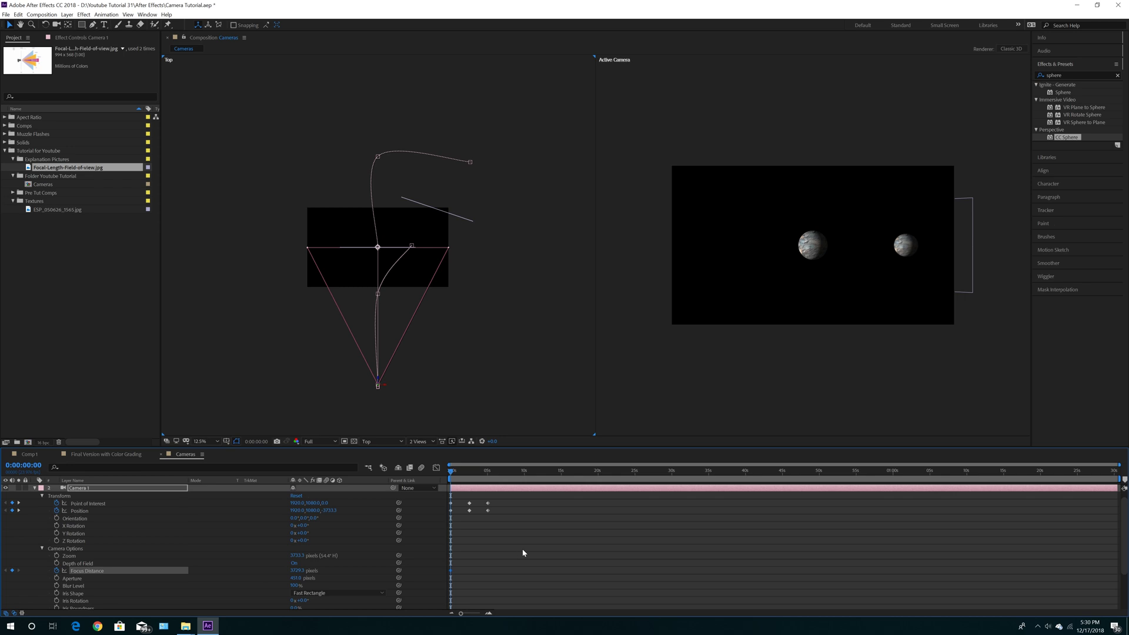
- Keyframe a shorter Focus Distance for Camera 1 at 0:00:02:14, placing the focal plane on Planet 1
left_click_drag(452, 471, 470, 475)
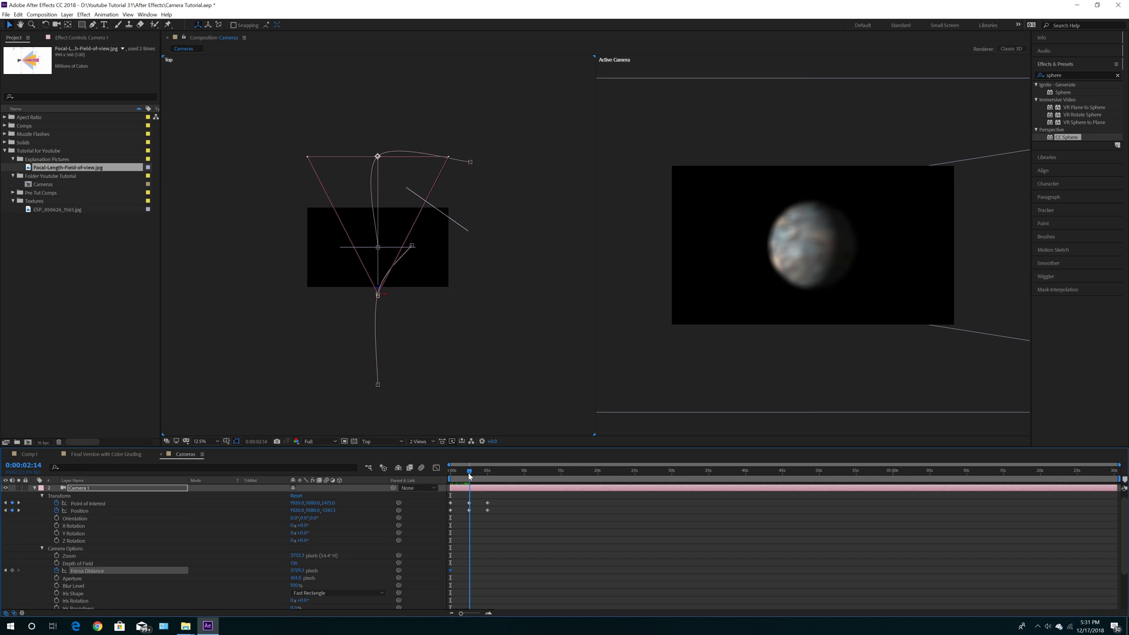
left_click_drag(469, 476, 470, 477)
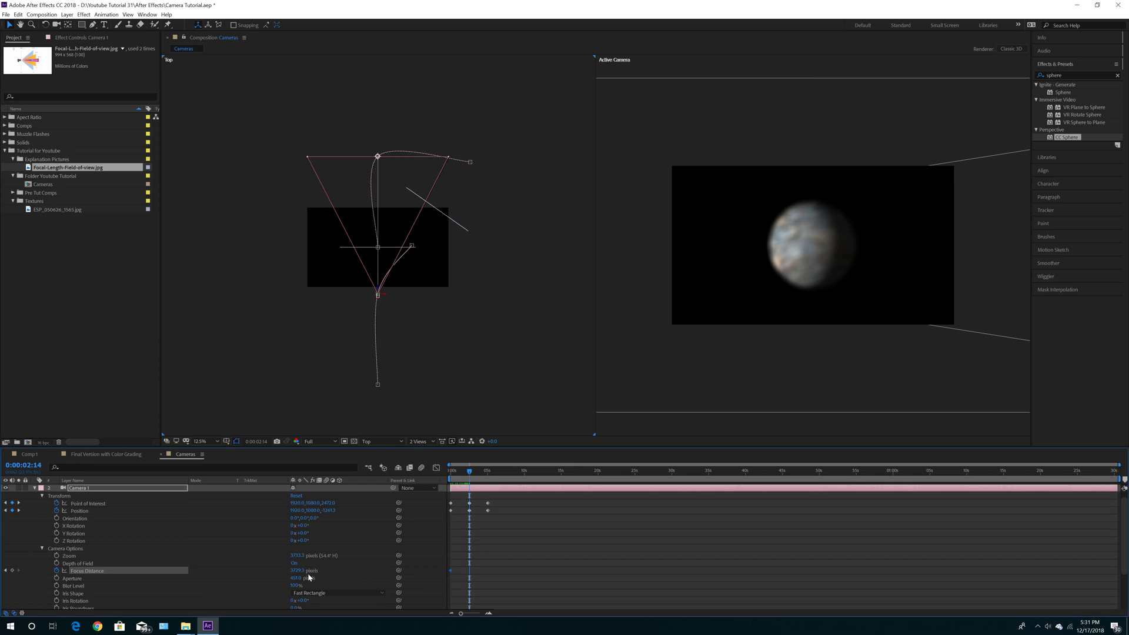
left_click_drag(298, 571, 1, 600)
left_click_drag(299, 571, 94, 586)
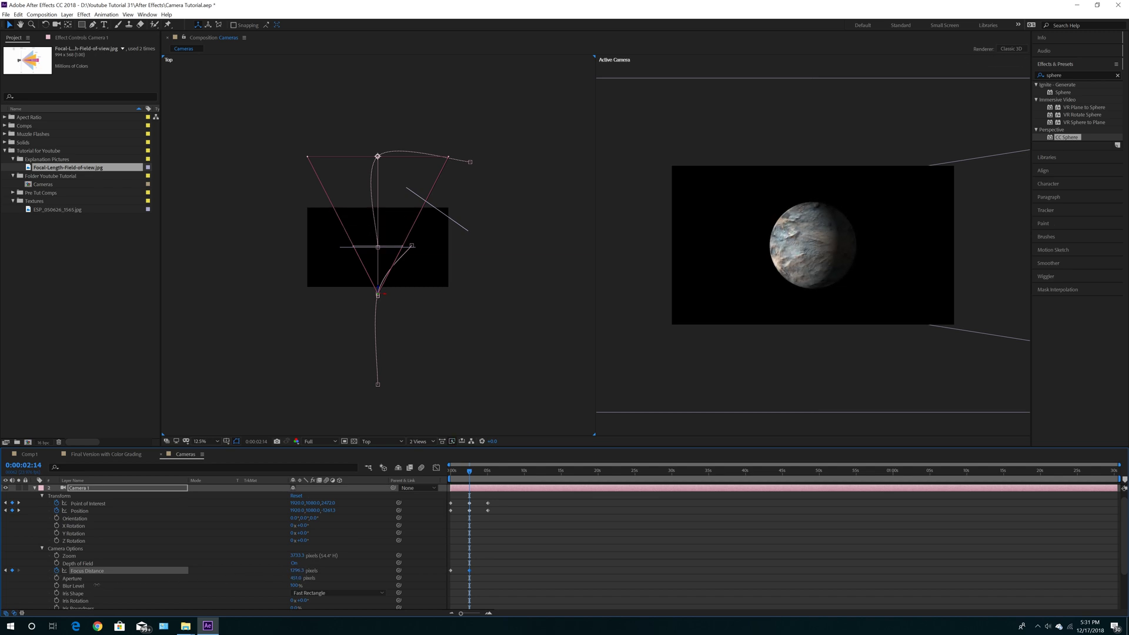
left_click_drag(295, 571, 286, 571)
- Keyframe Camera 1's Focus Distance at 0:00:04:04 and 0:00:05:02 so the focal plane falls on Planet 2
key("Home")
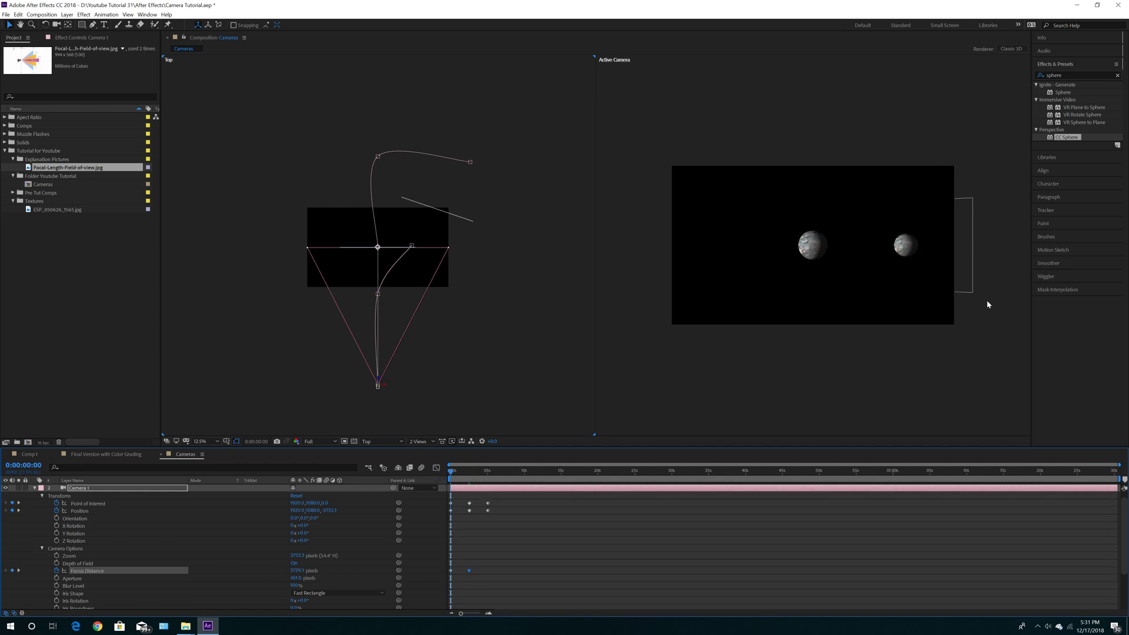
scroll(885, 317, "up", 2)
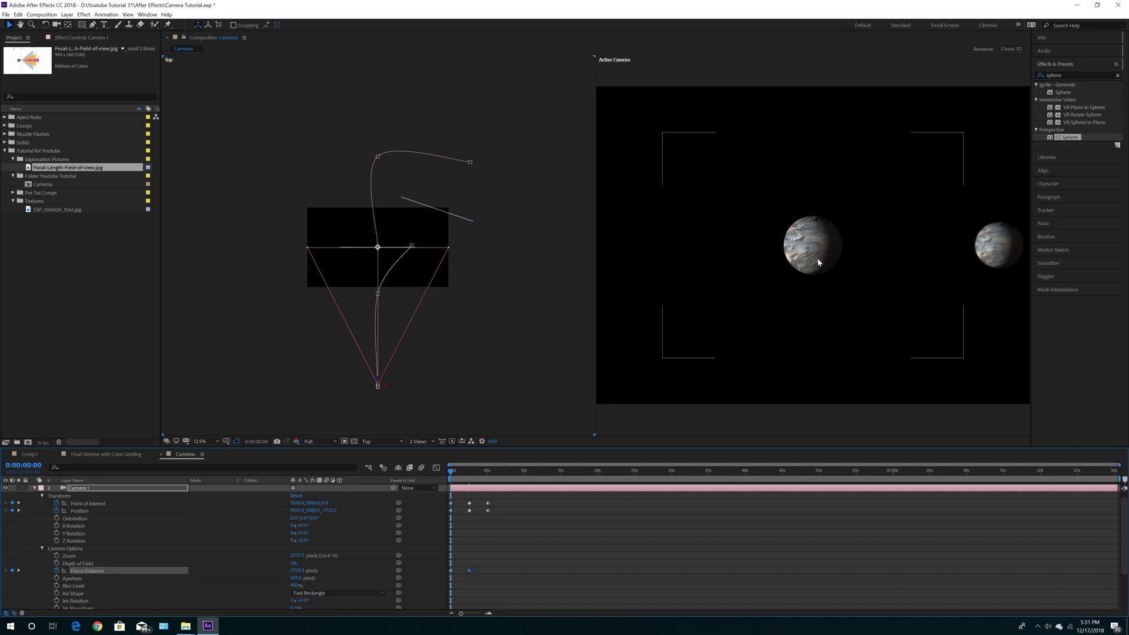
left_click_drag(803, 378, 733, 375)
left_click_drag(451, 473, 482, 482)
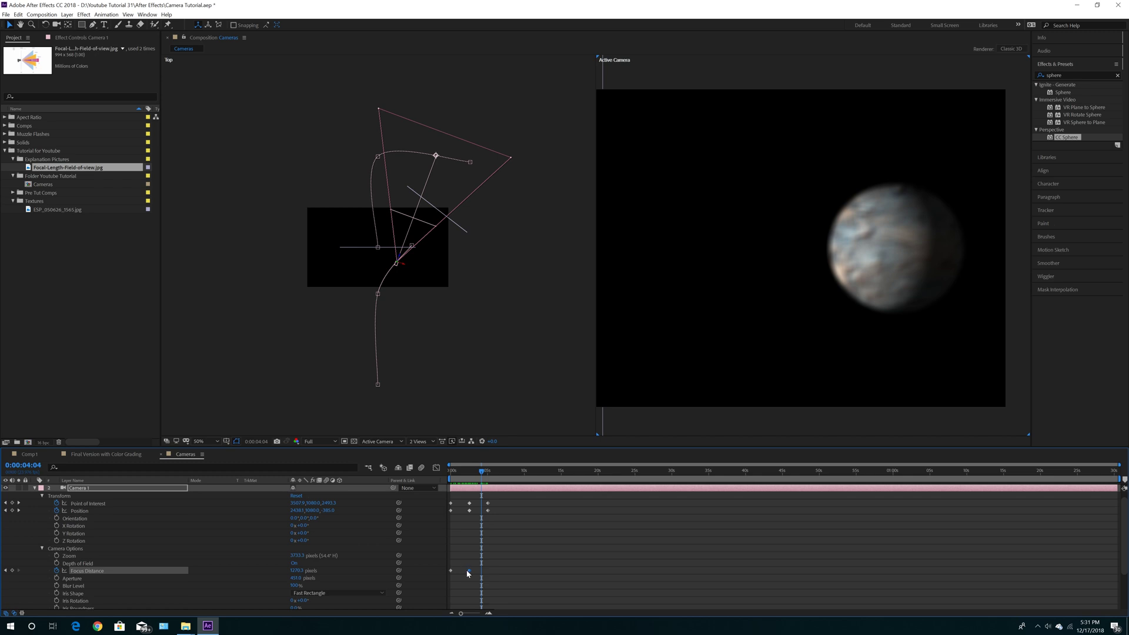
left_click_drag(297, 571, 476, 552)
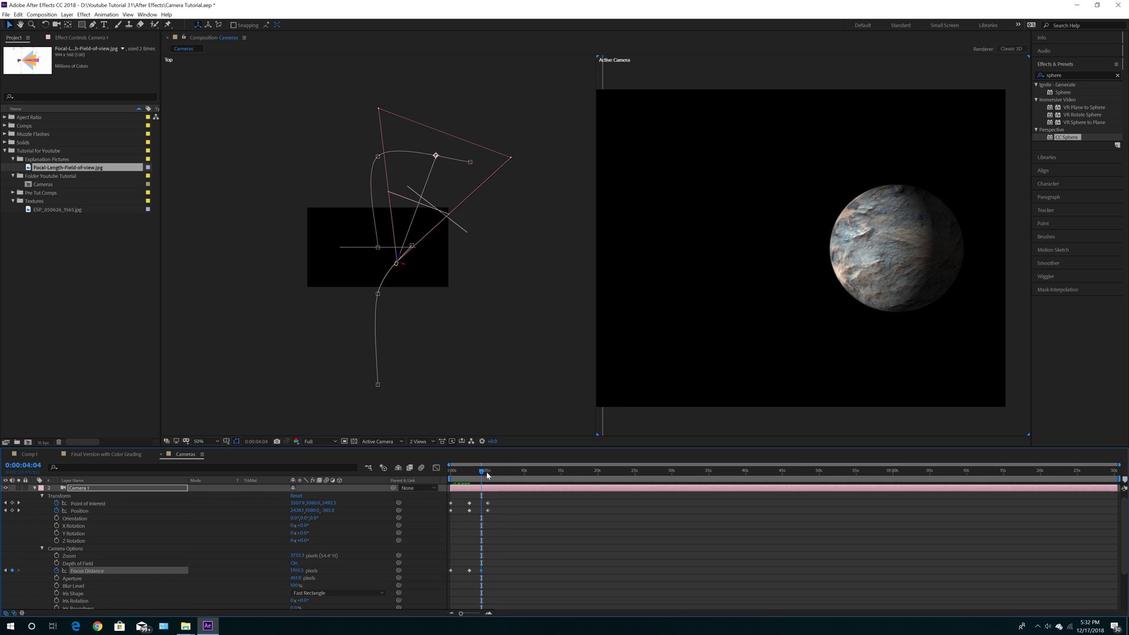
left_click_drag(481, 473, 488, 474)
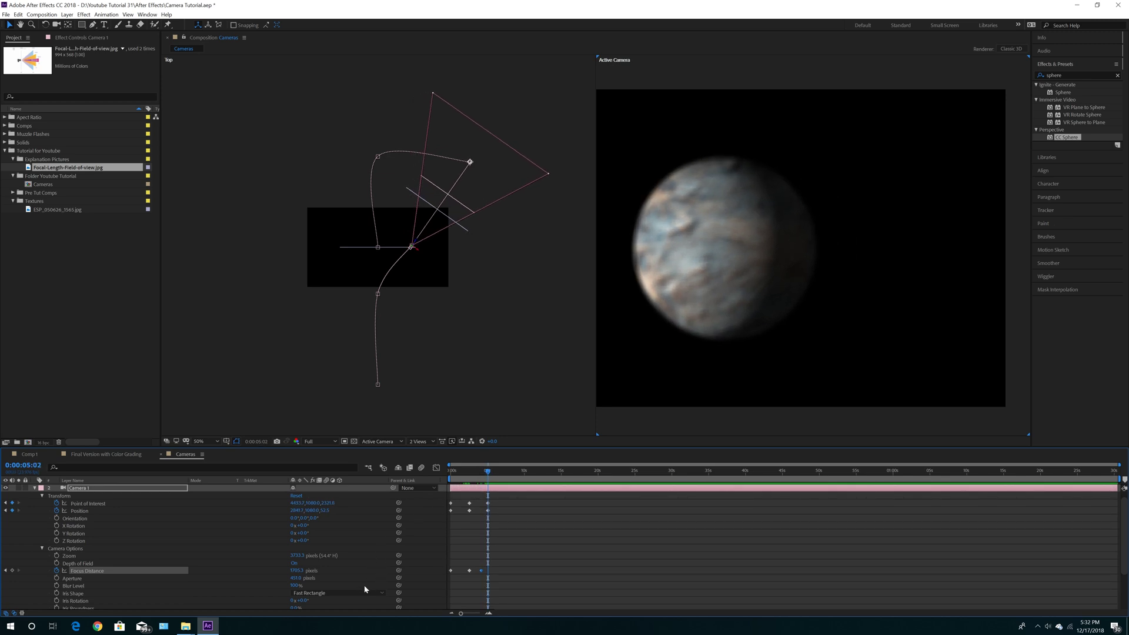
left_click_drag(299, 570, 147, 570)
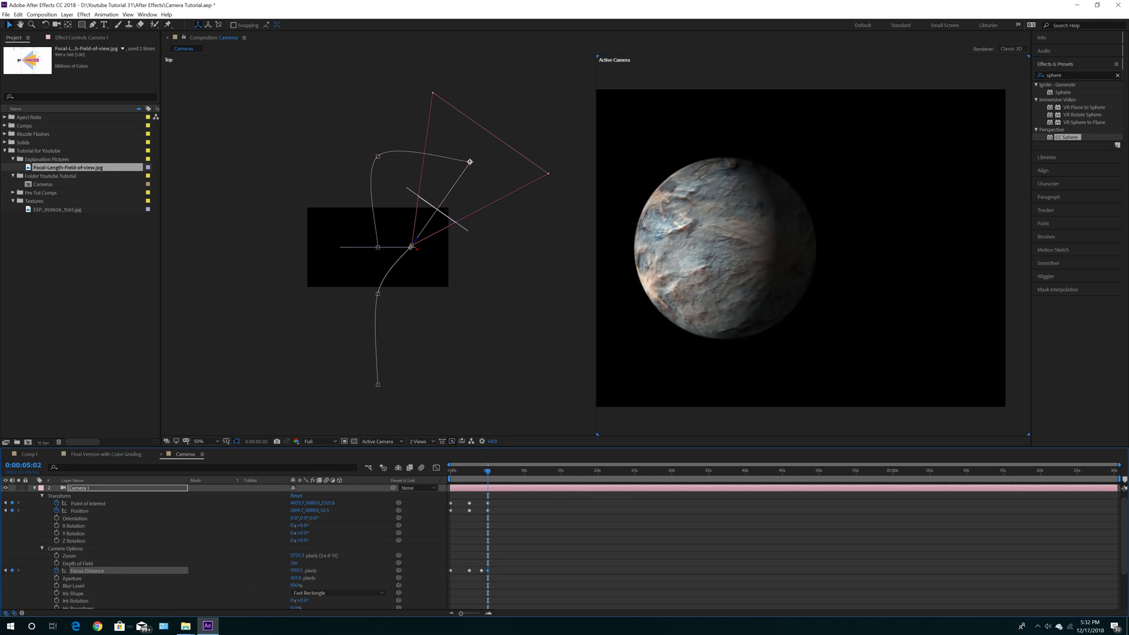
- Enlarge the timeline scale and scrub through the camera animation to review the focus changes, returning to 0:00:00:00
left_click(489, 614)
left_click(490, 615)
left_click(490, 615)
left_click_drag(530, 615, 467, 613)
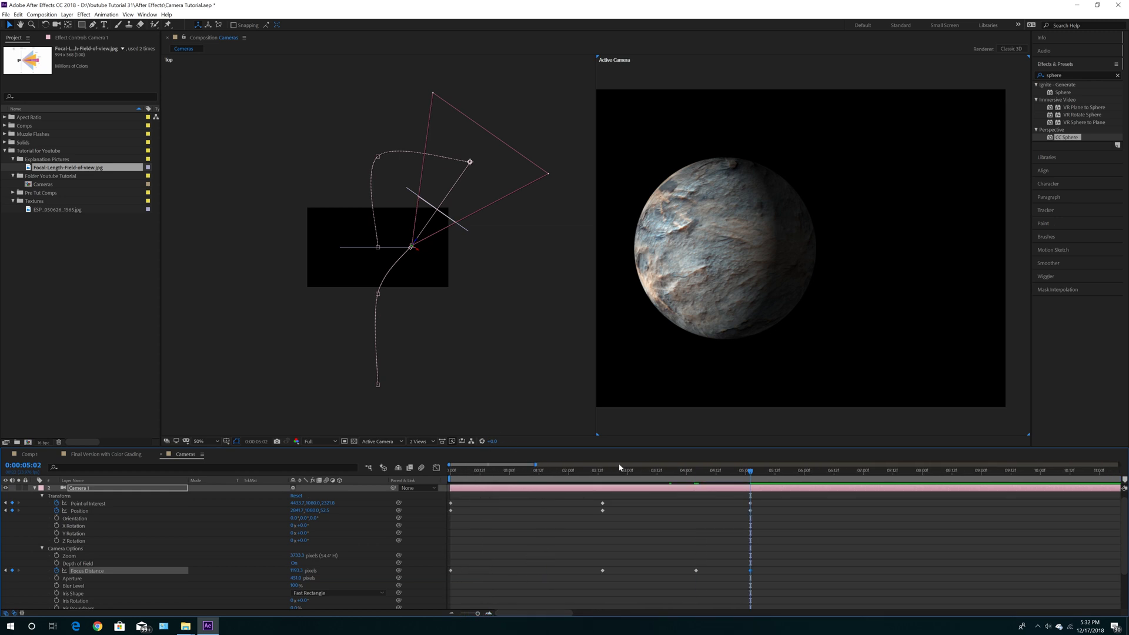
left_click_drag(602, 474, 755, 469)
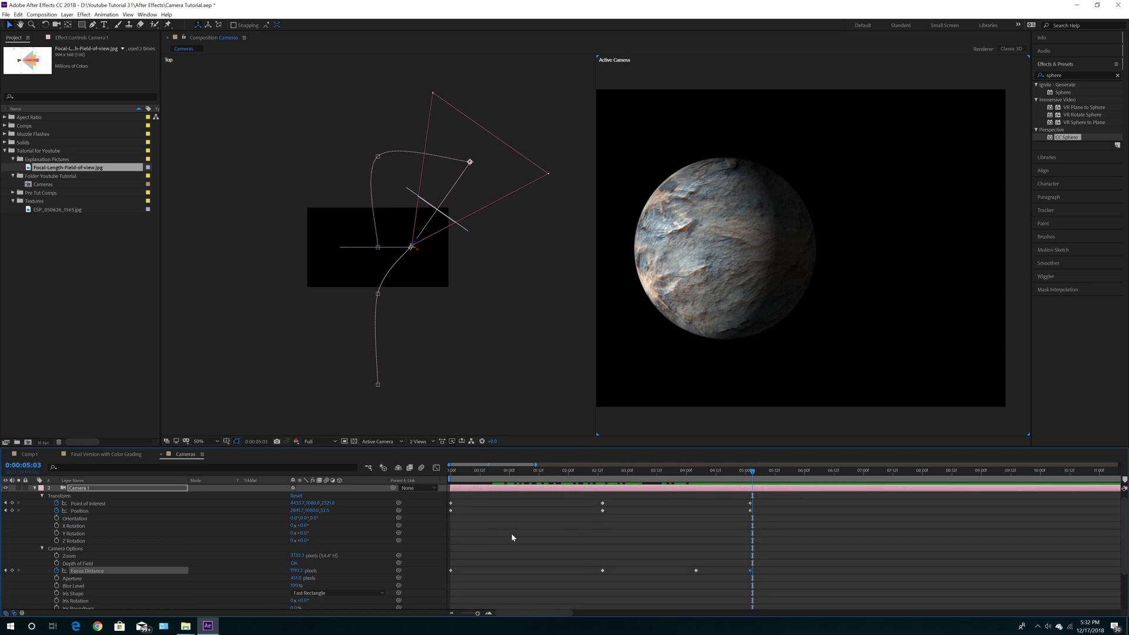
left_click_drag(754, 472, 431, 514)
left_click_drag(452, 472, 403, 484)
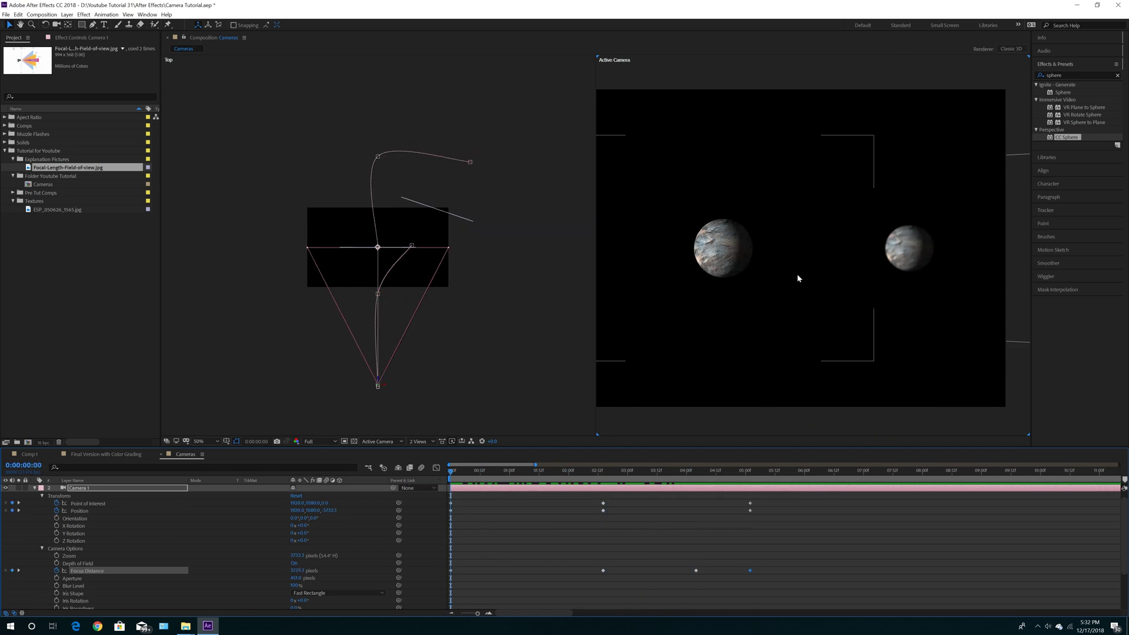
- Open Planet 2's Auto-Orientation settings and accept Orient Towards Camera
scroll(763, 327, "down", 2)
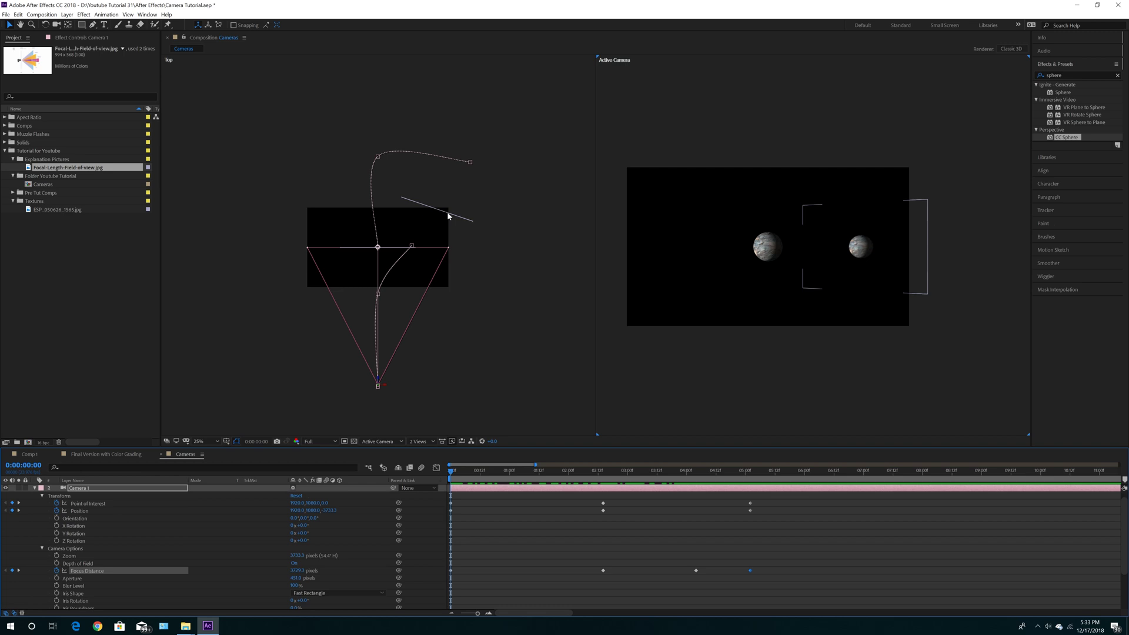
scroll(133, 524, "down", 3)
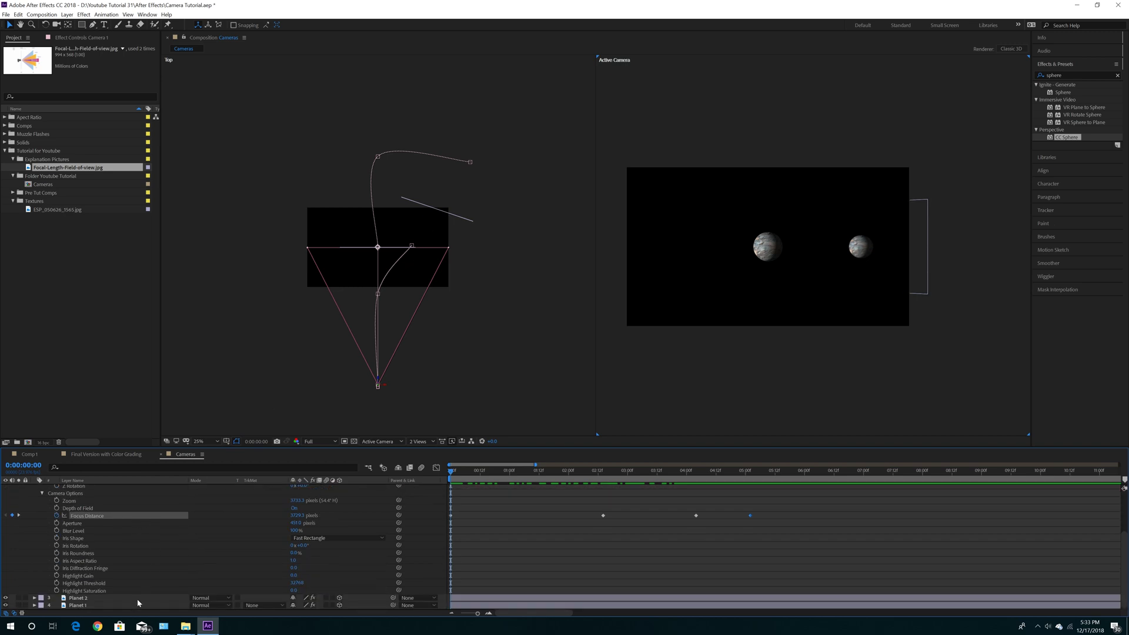
left_click(83, 599)
right_click(83, 599)
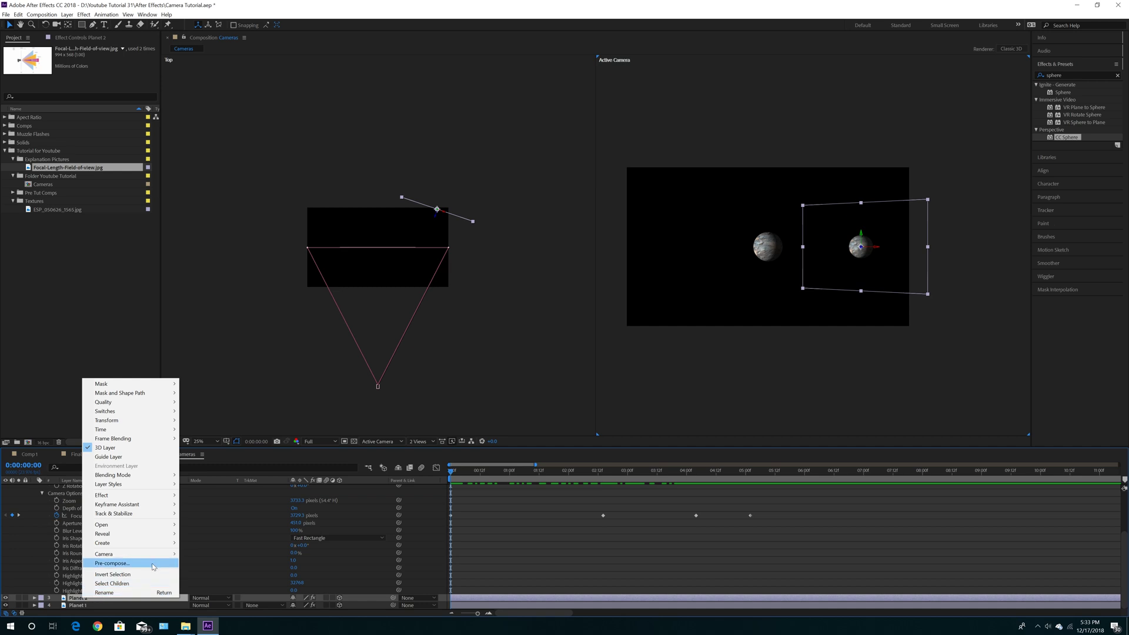
mouse_move(156, 428)
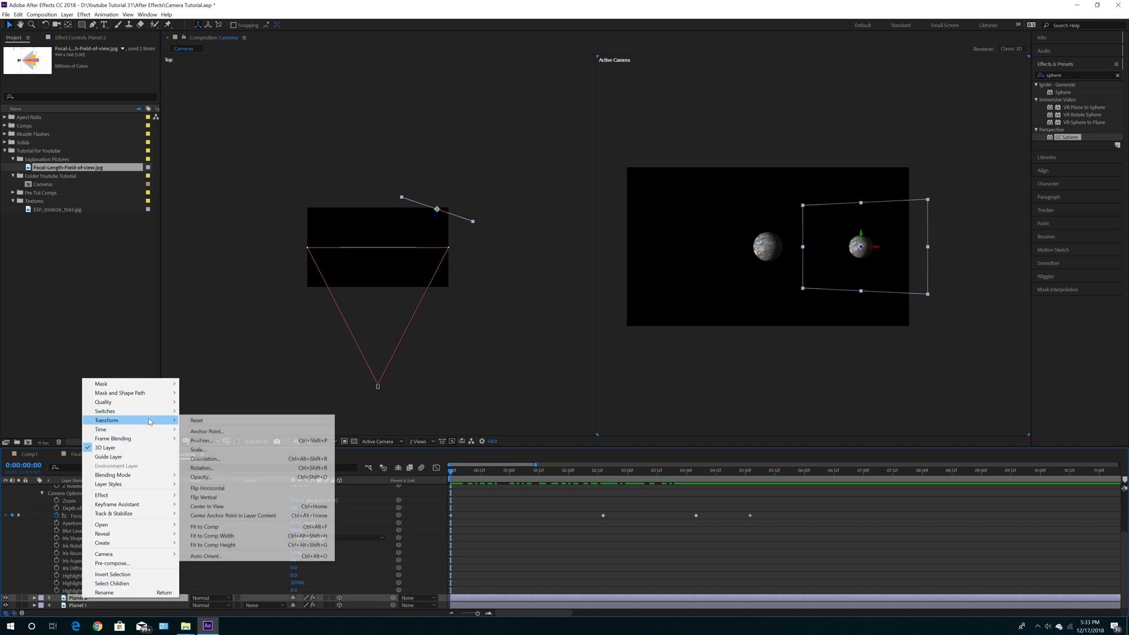
left_click(217, 557)
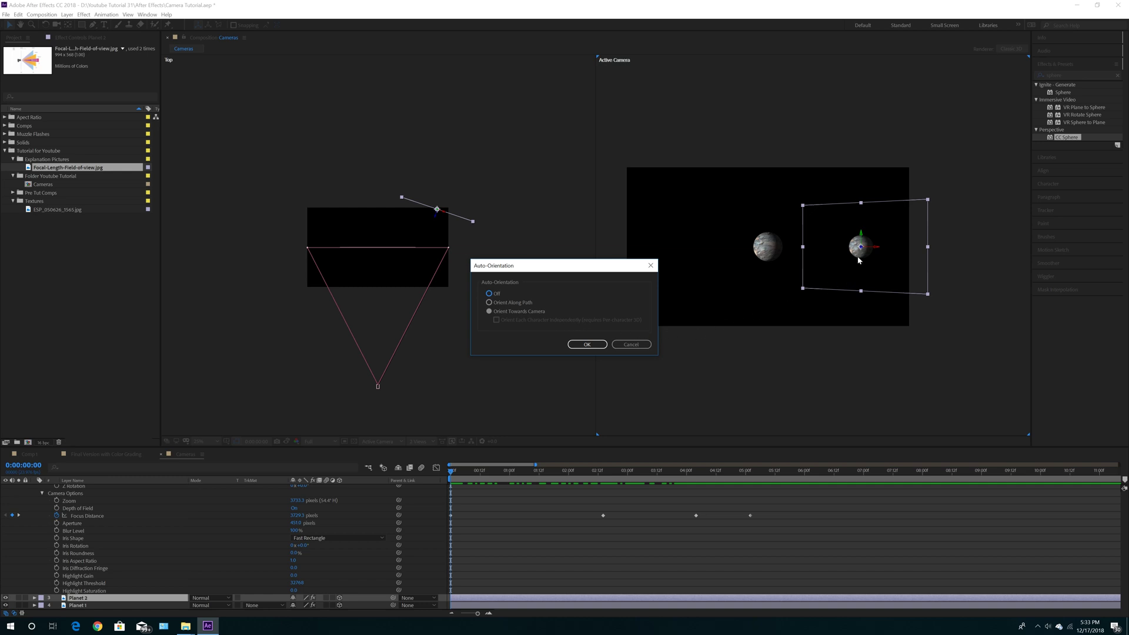
left_click(585, 343)
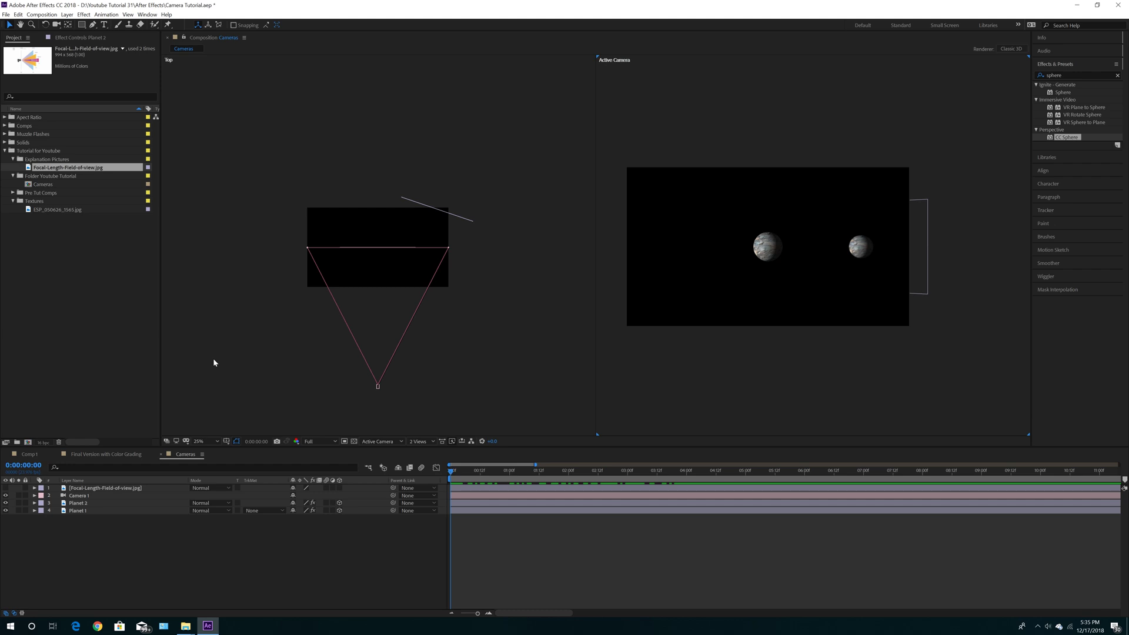
- Create a UHD 4K 23.976 composition named "Element 3D" inside Folder Youtube Tutorial
left_click(14, 160)
left_click(53, 167)
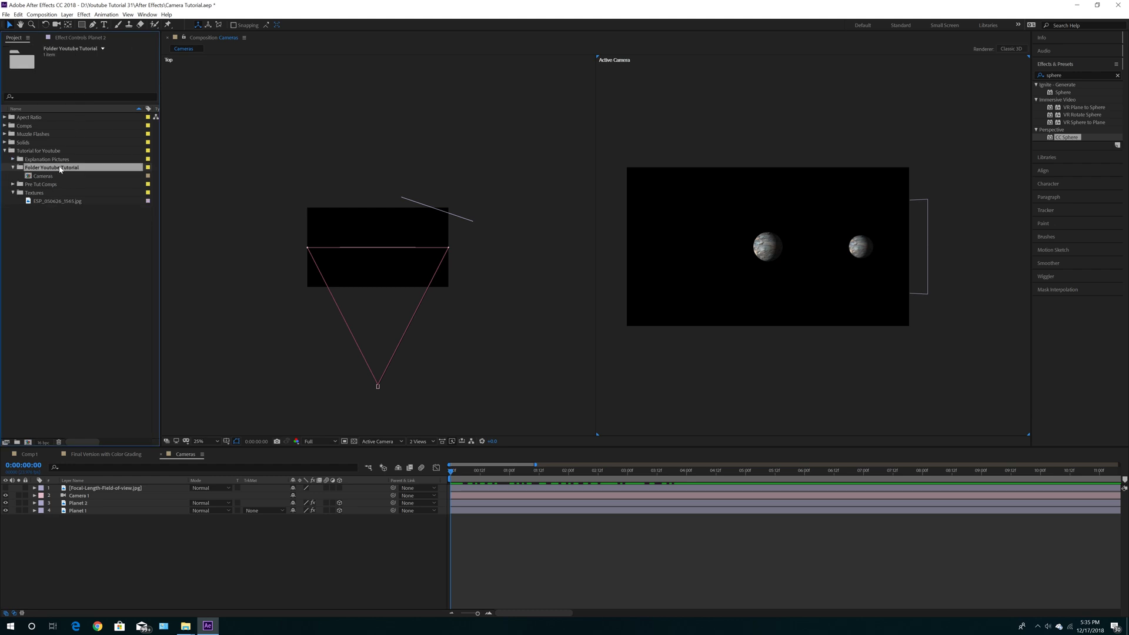
left_click(42, 14)
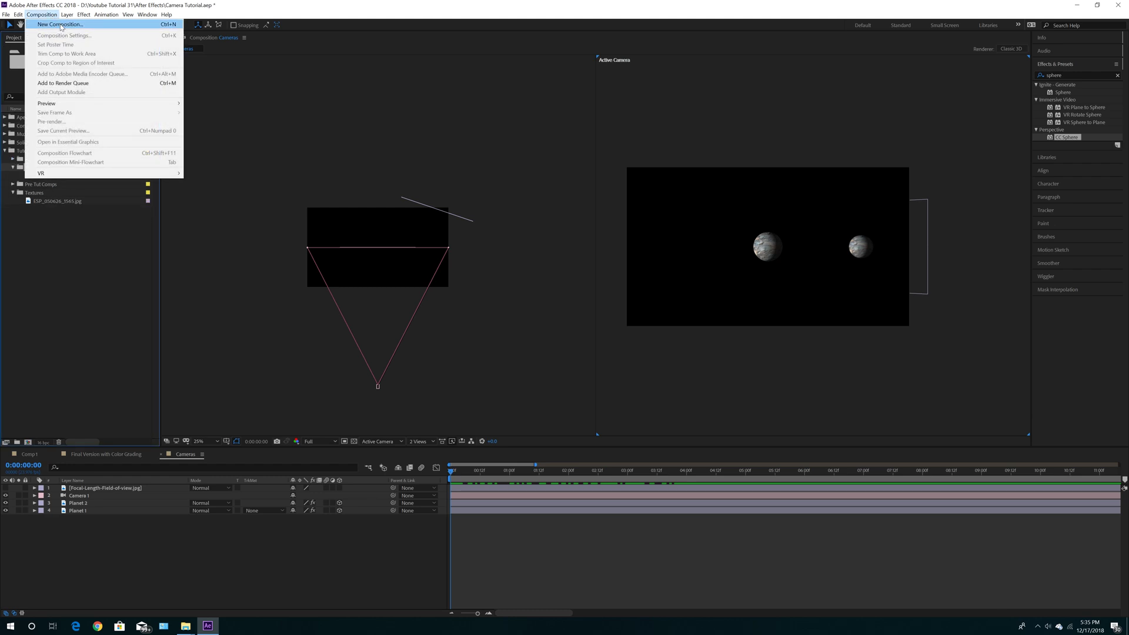
left_click(60, 25)
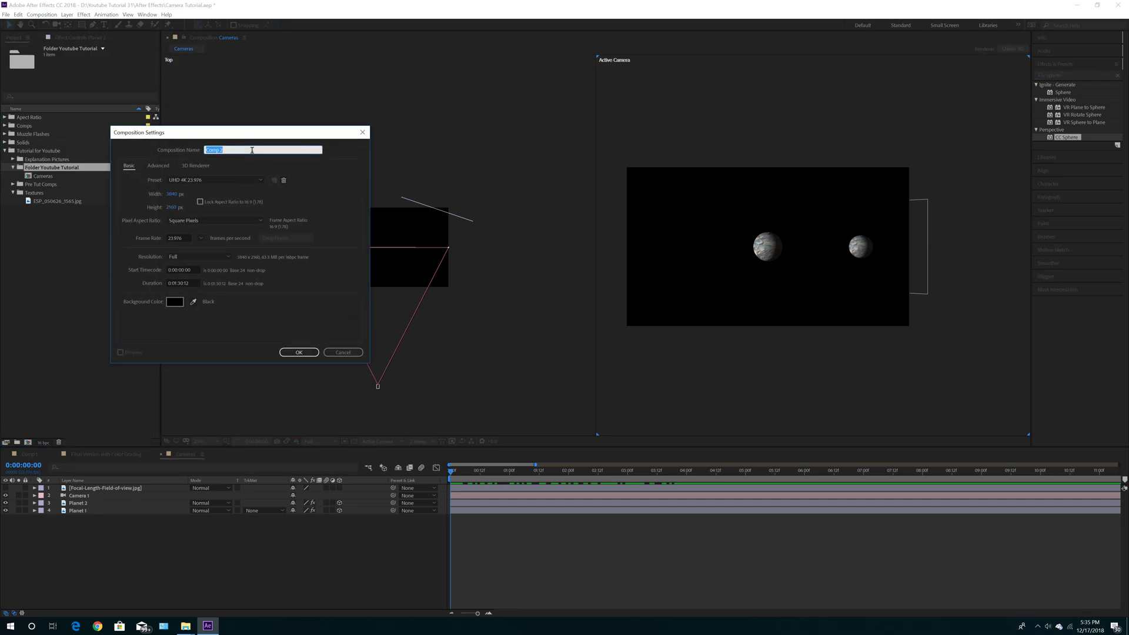
type("Element 3D")
left_click(294, 354)
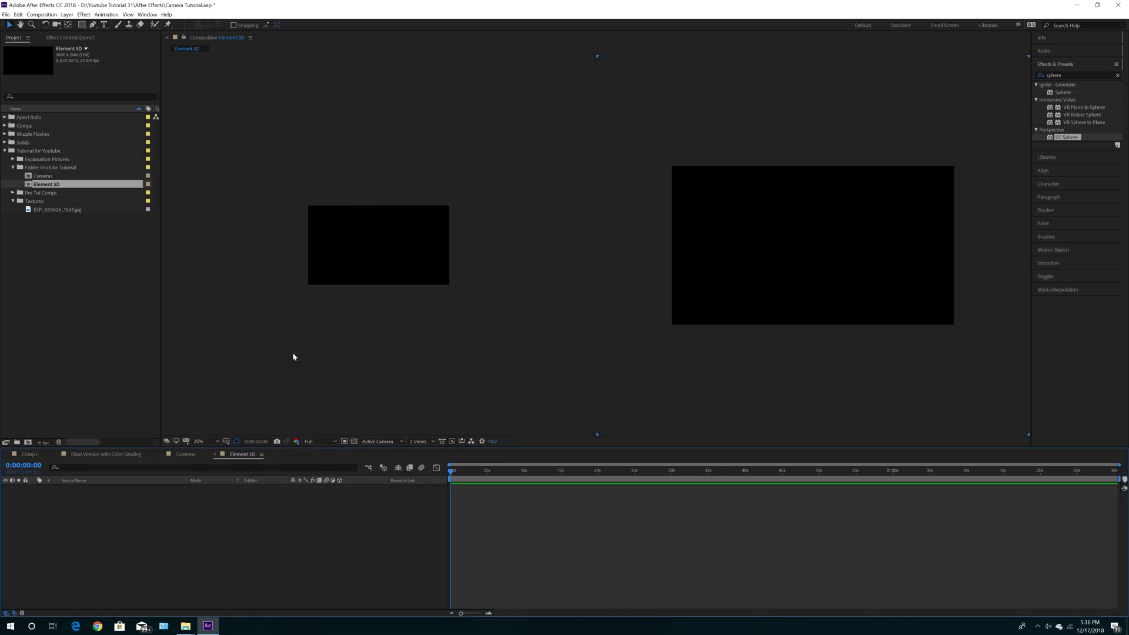
- Switch the Element 3D composition's viewer to the 1 View layout
left_click(419, 441)
left_click(421, 467)
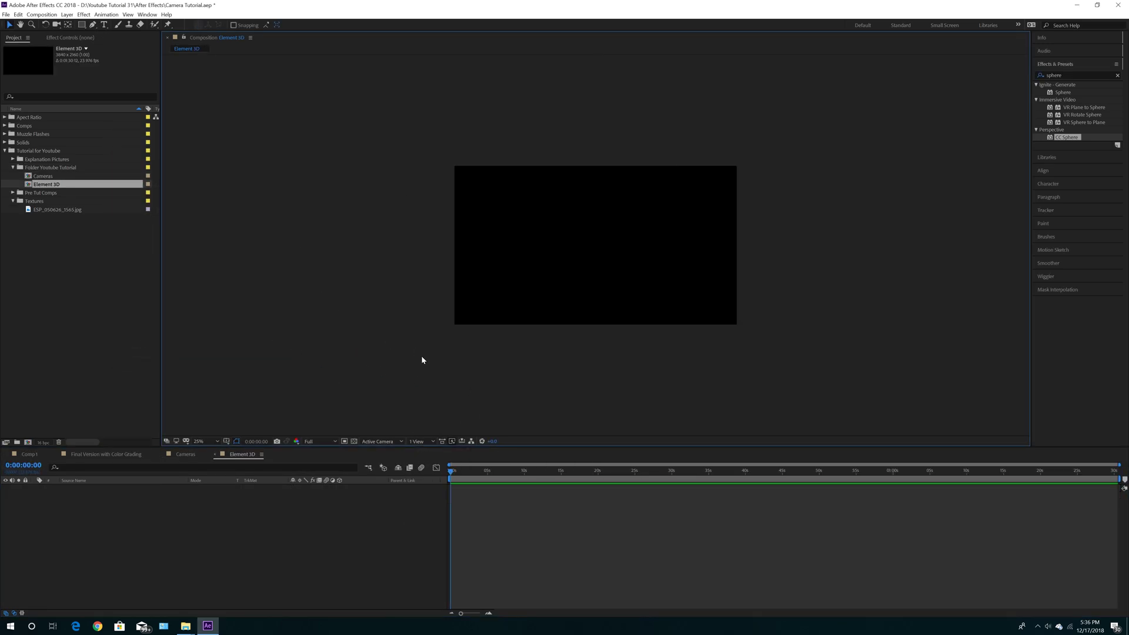
scroll(422, 356, "up", 2)
scroll(422, 360, "up", 2)
scroll(411, 344, "down", 4)
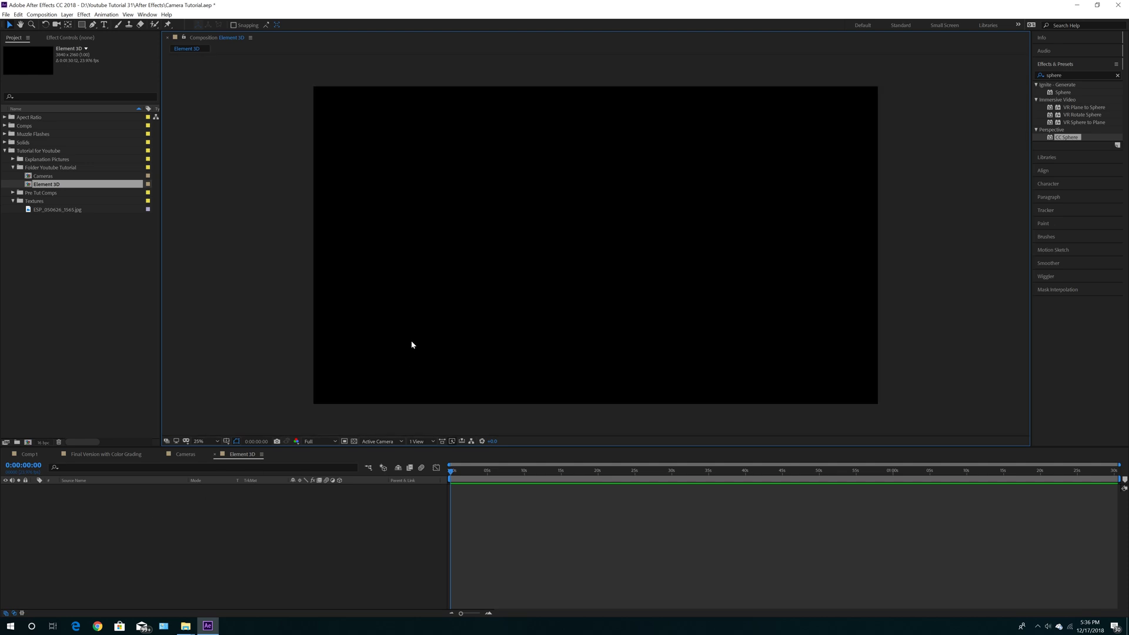
- Add a black, composition-sized solid named "Cameras" to the Element 3D composition
left_click(66, 16)
mouse_move(66, 15)
mouse_move(118, 25)
left_click(212, 34)
left_click(212, 34)
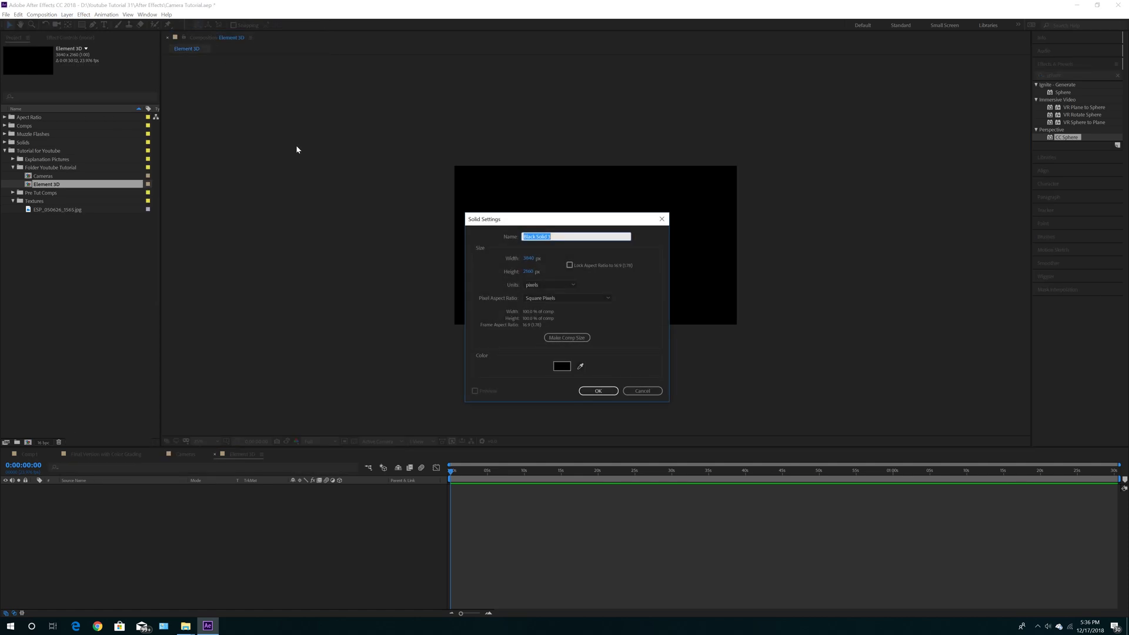
type("Cameras")
key("Return")
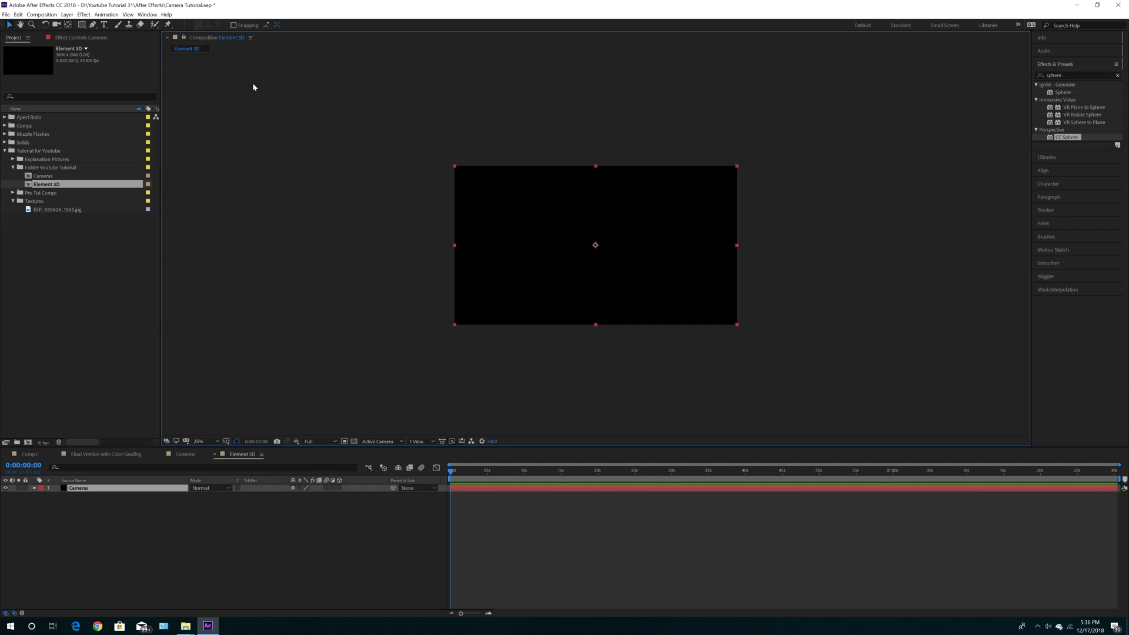
- Apply Video Copilot's Element effect to the Cameras solid and open its Scene Setup
left_click(83, 14)
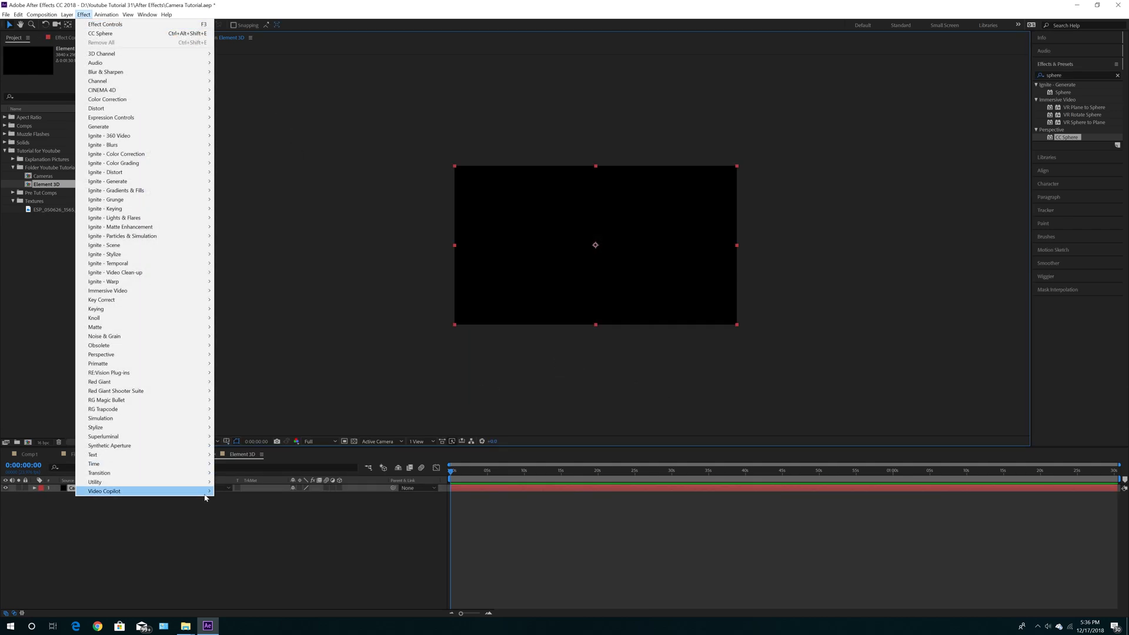
left_click(234, 494)
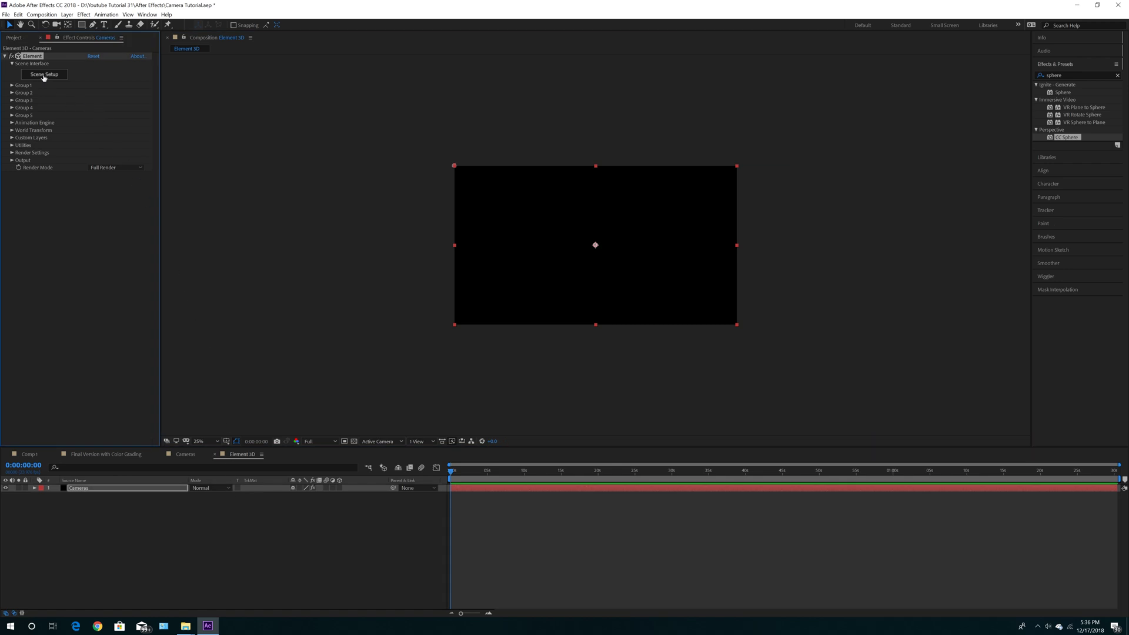
left_click(44, 75)
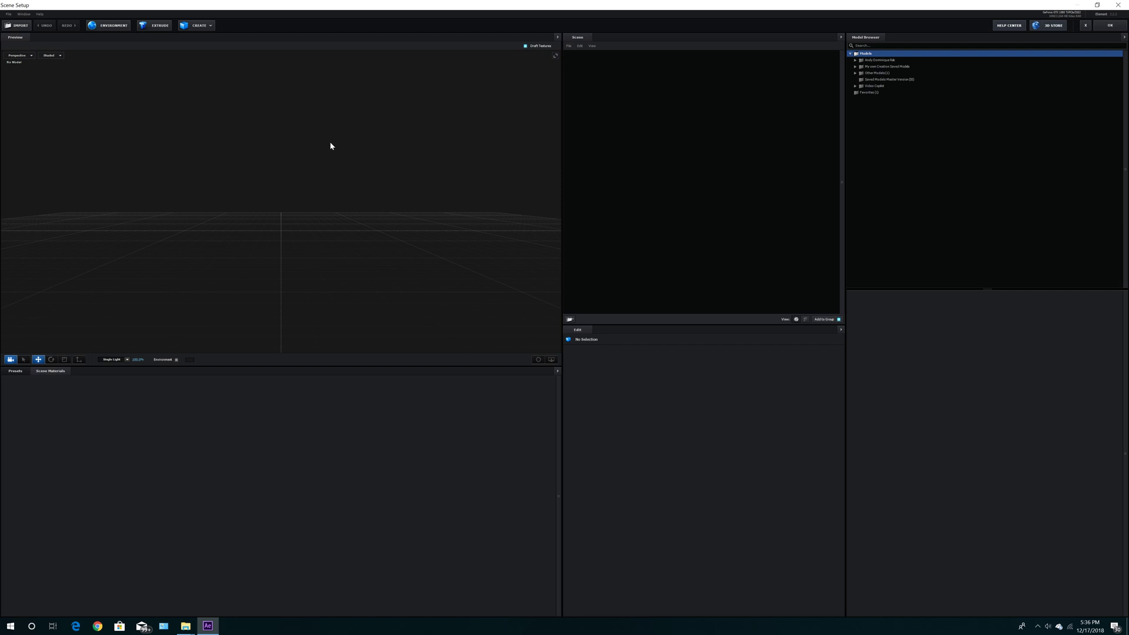
- Import Rock and Wall.obj from the Rock and Walls for Tutorial folder in OBJ & Textures, using the default import preferences
left_click(16, 26)
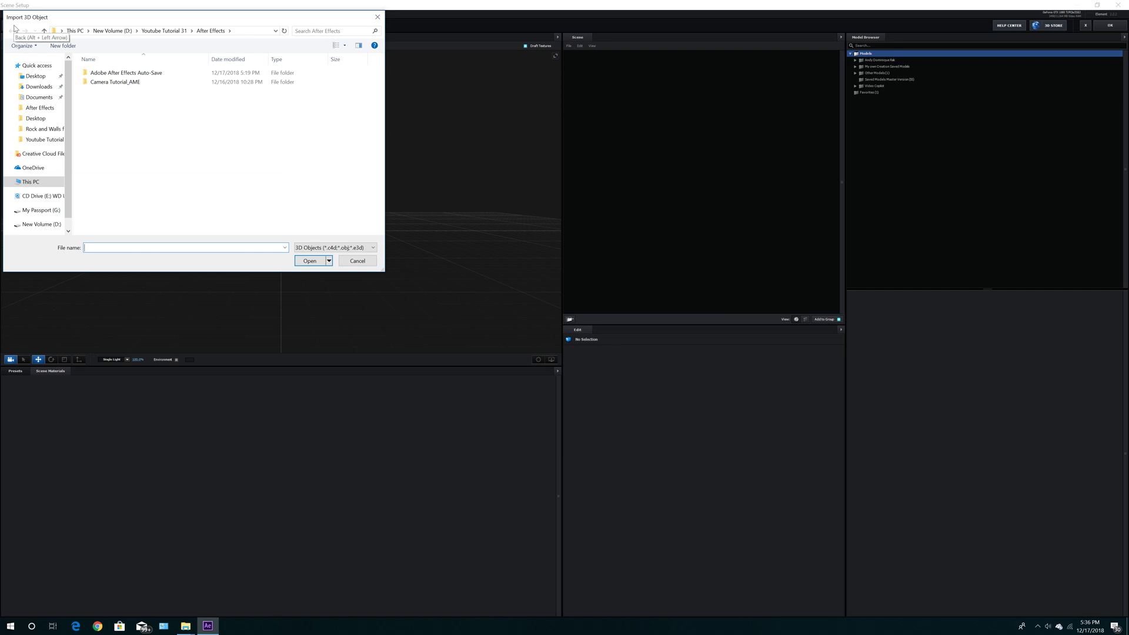
left_click(159, 34)
double_click(124, 122)
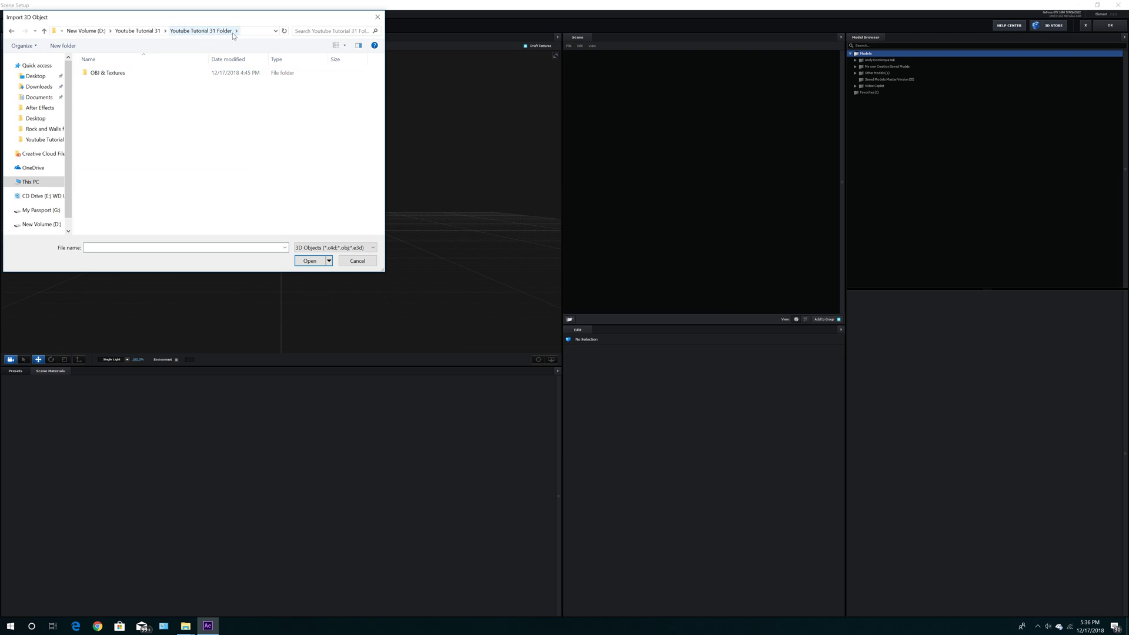
double_click(109, 74)
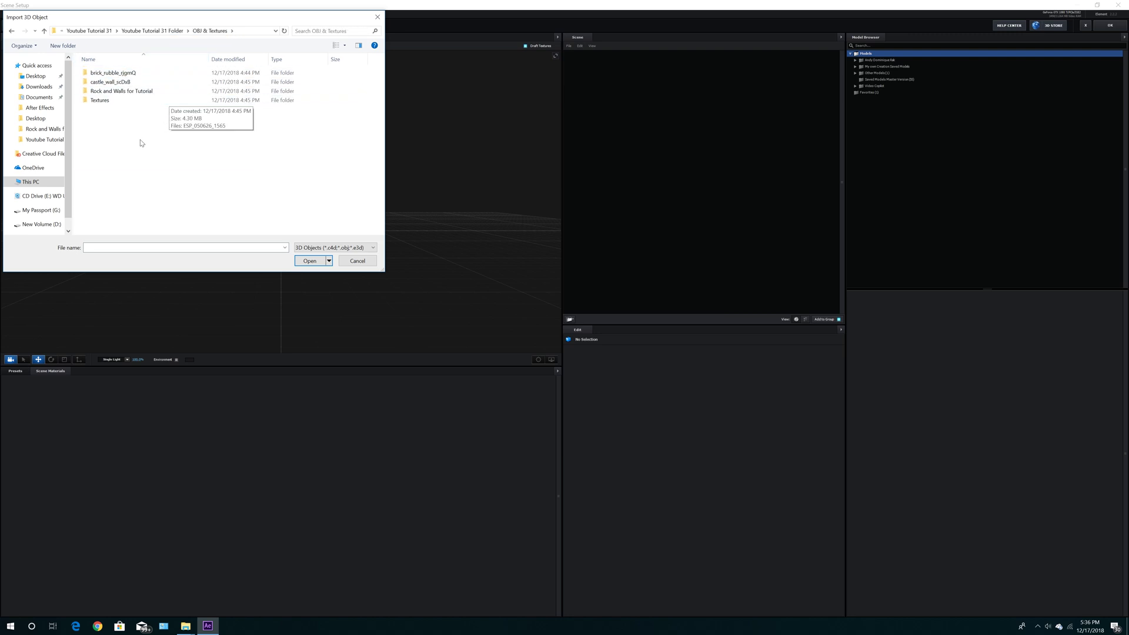
double_click(124, 93)
double_click(154, 82)
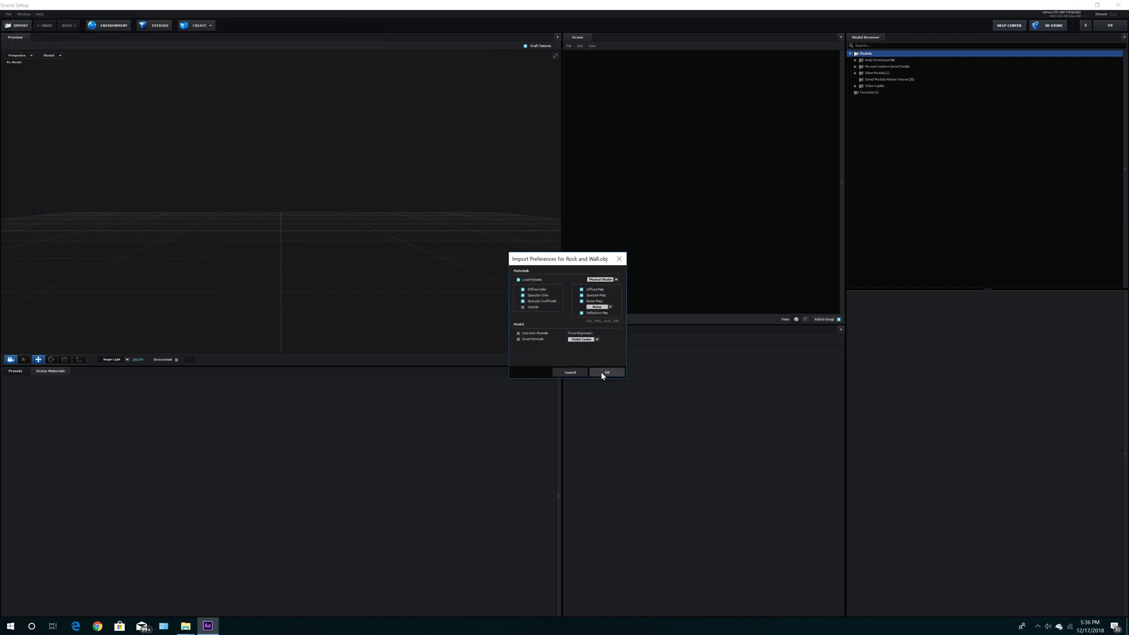
left_click(601, 373)
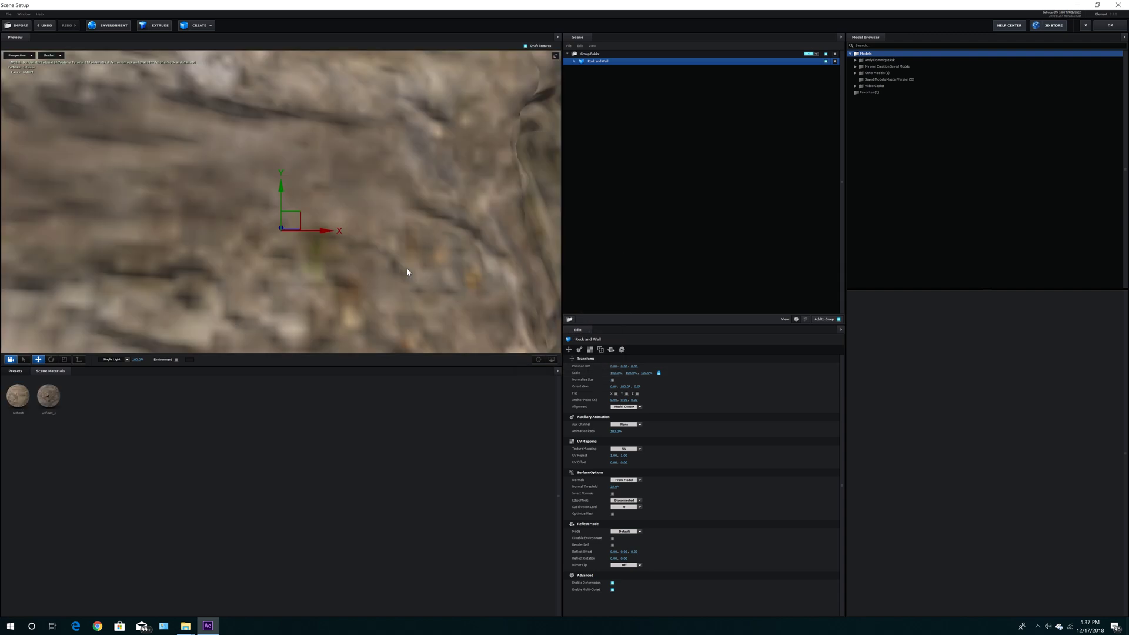
- Turn off Draft Textures in the preview and examine the Rock and Wall model's outer walls and rubble floor
mouse_move(408, 272)
left_mouse_down()
mouse_move(401, 300)
mouse_move(405, 254)
left_mouse_up()
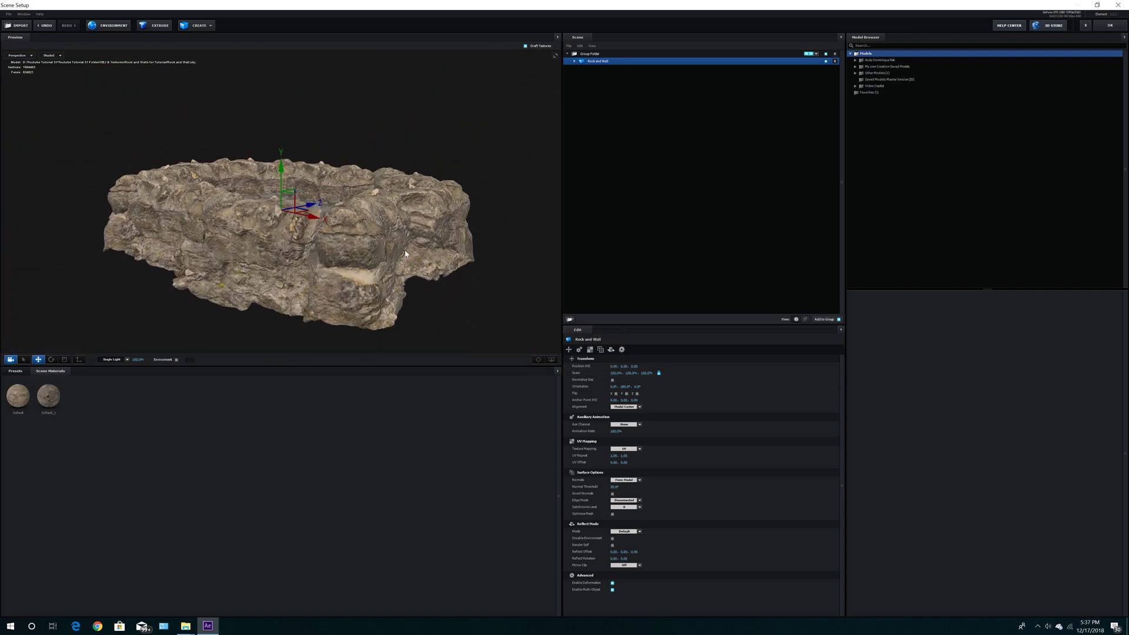
left_click(526, 46)
left_click_drag(430, 219, 504, 77)
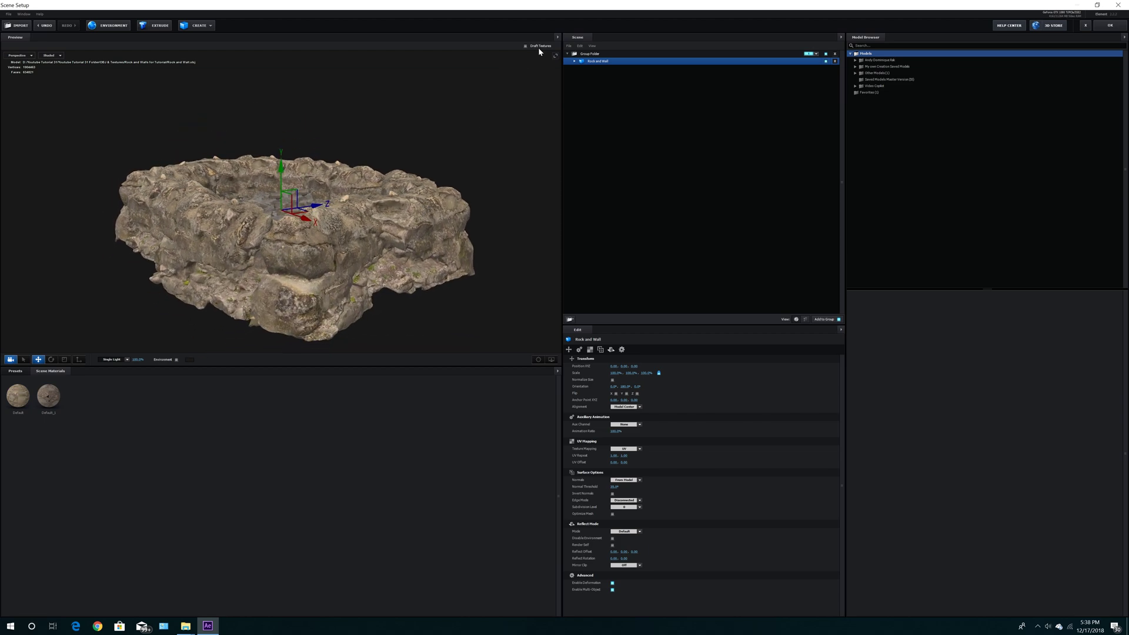
mouse_move(377, 231)
left_mouse_down()
mouse_move(379, 282)
mouse_move(372, 233)
left_mouse_up()
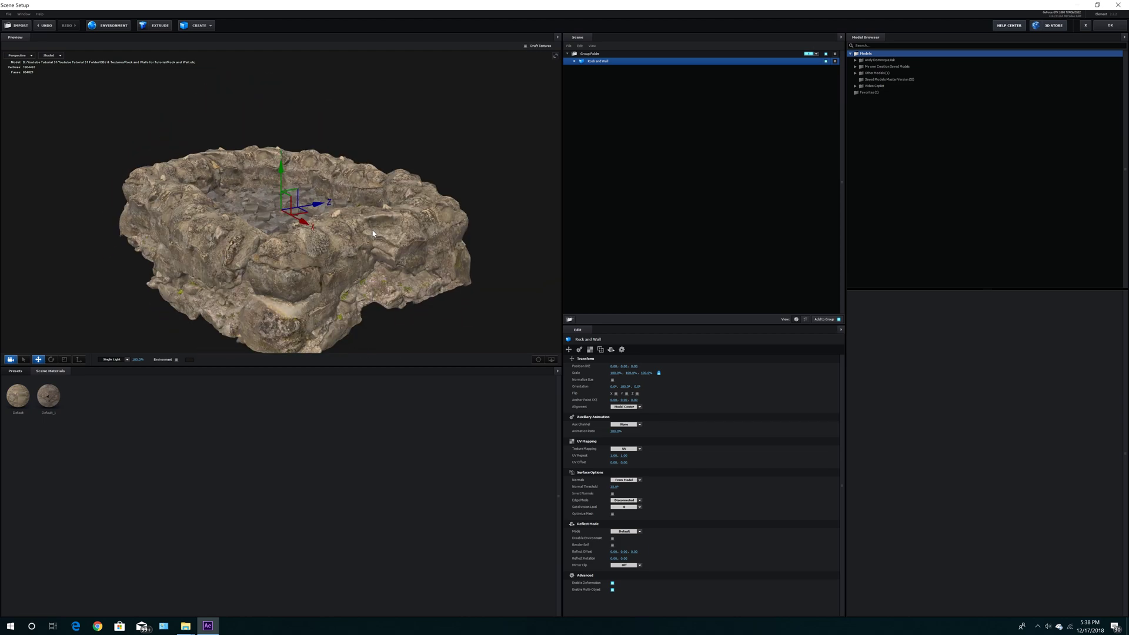
scroll(353, 244, "up", 5)
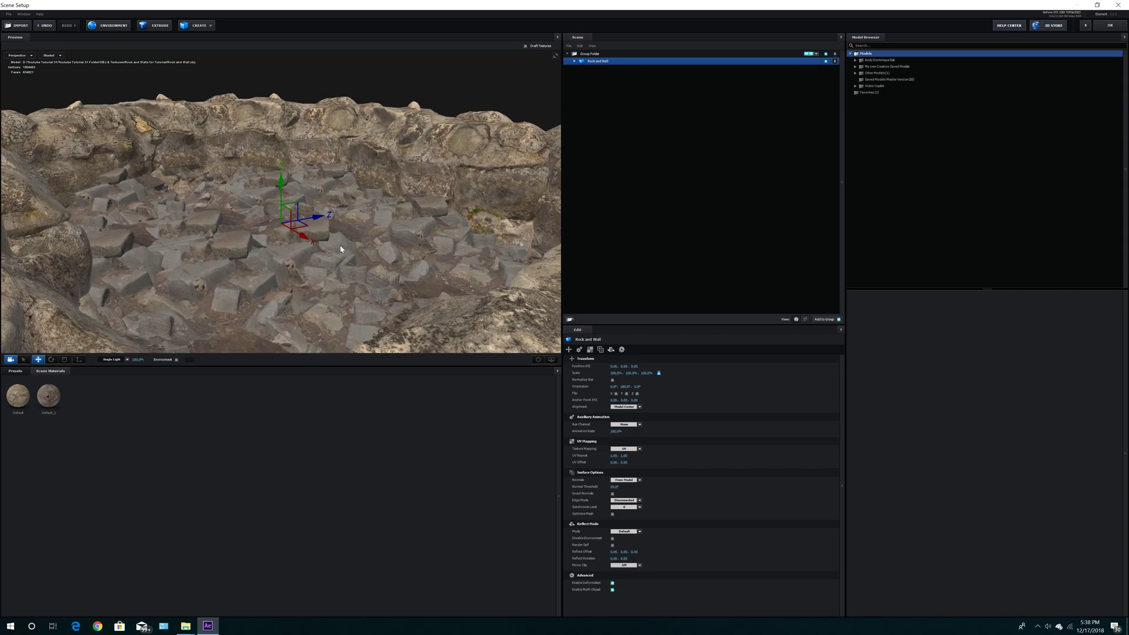
left_click_drag(363, 235, 416, 188)
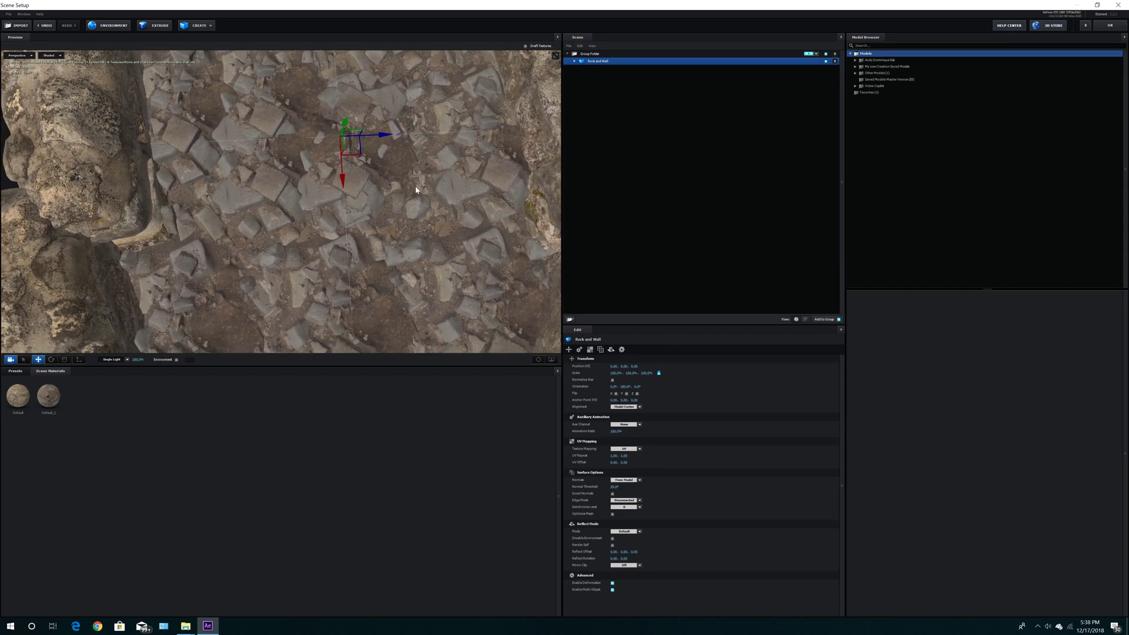
left_click_drag(381, 250, 391, 226)
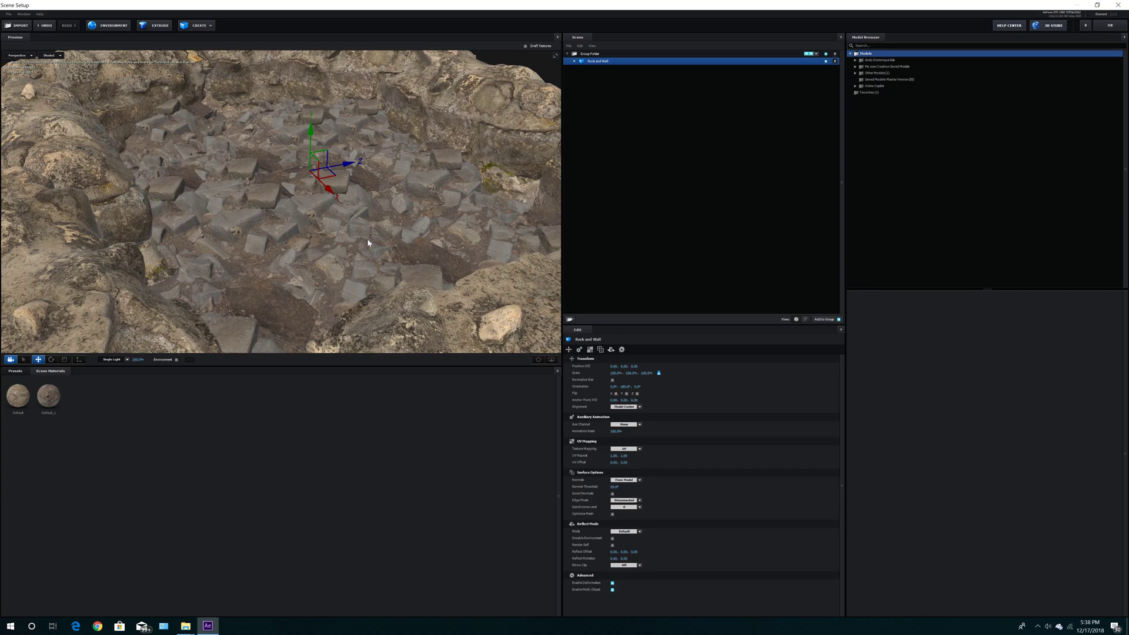
scroll(349, 249, "up", 6)
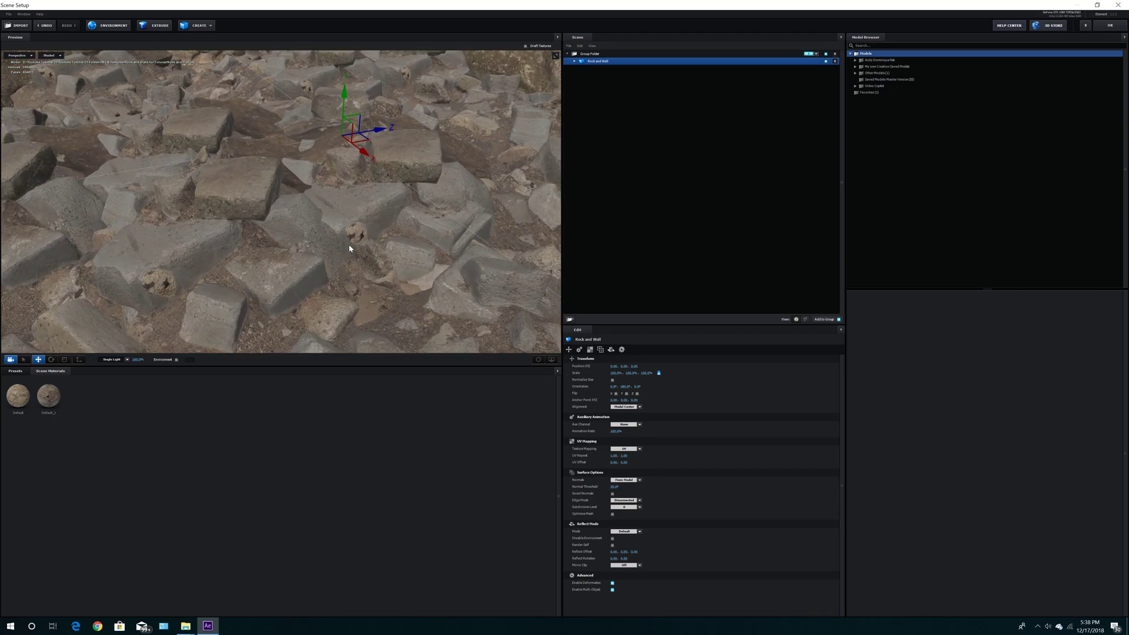
left_click_drag(350, 249, 362, 274)
scroll(426, 234, "down", 8)
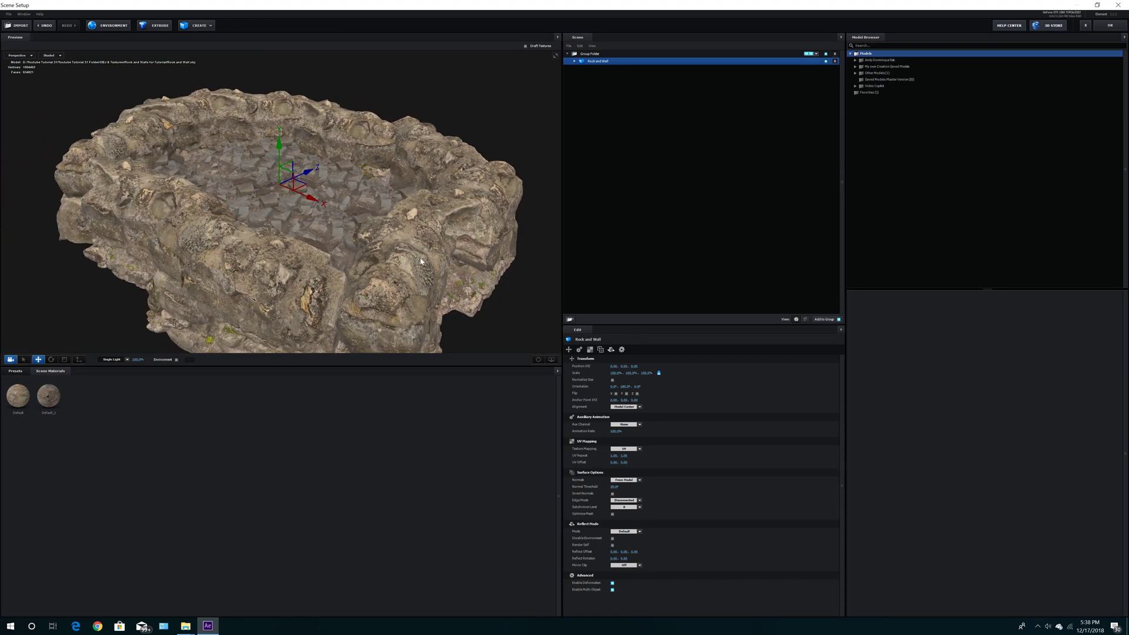
- Add the chess_board model from Video Copilot's Starter_Pack_Physical library to the scene
double_click(875, 86)
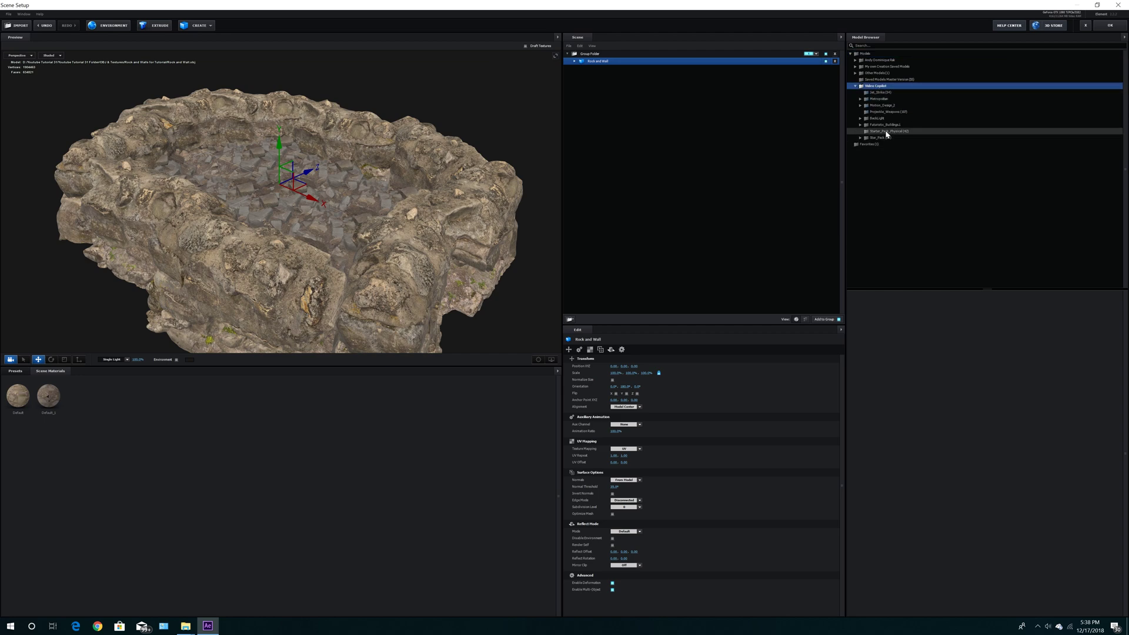
left_click(886, 132)
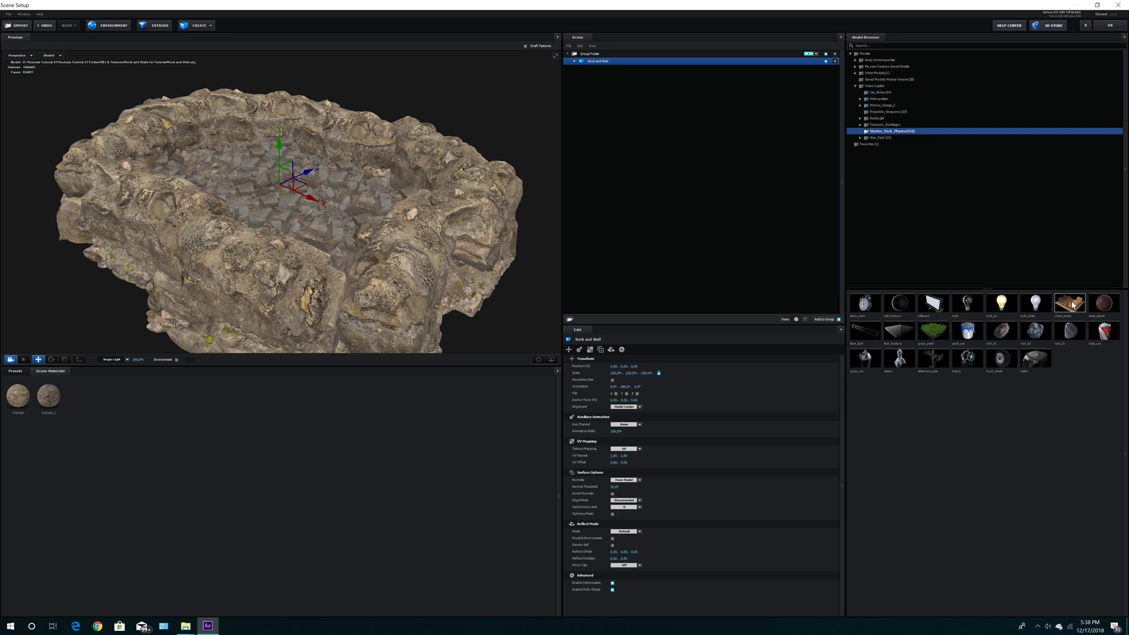
left_click_drag(642, 161, 712, 167)
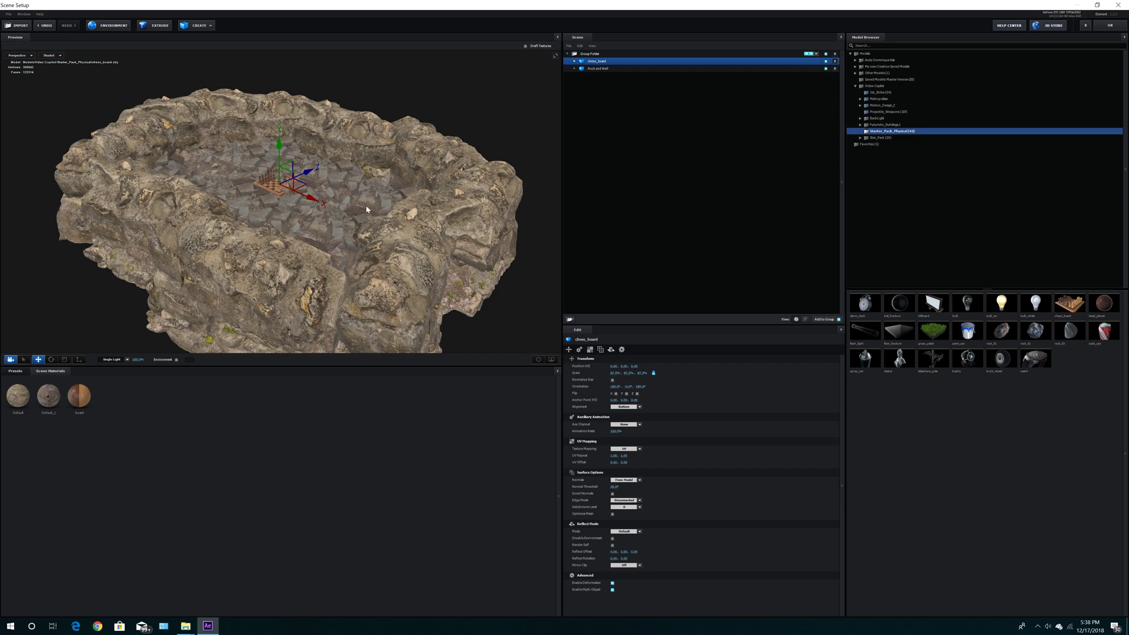
- Raise the chess board along its Y axis until it clears the rubble floor, and expand the model's parts in the scene
left_click(538, 359)
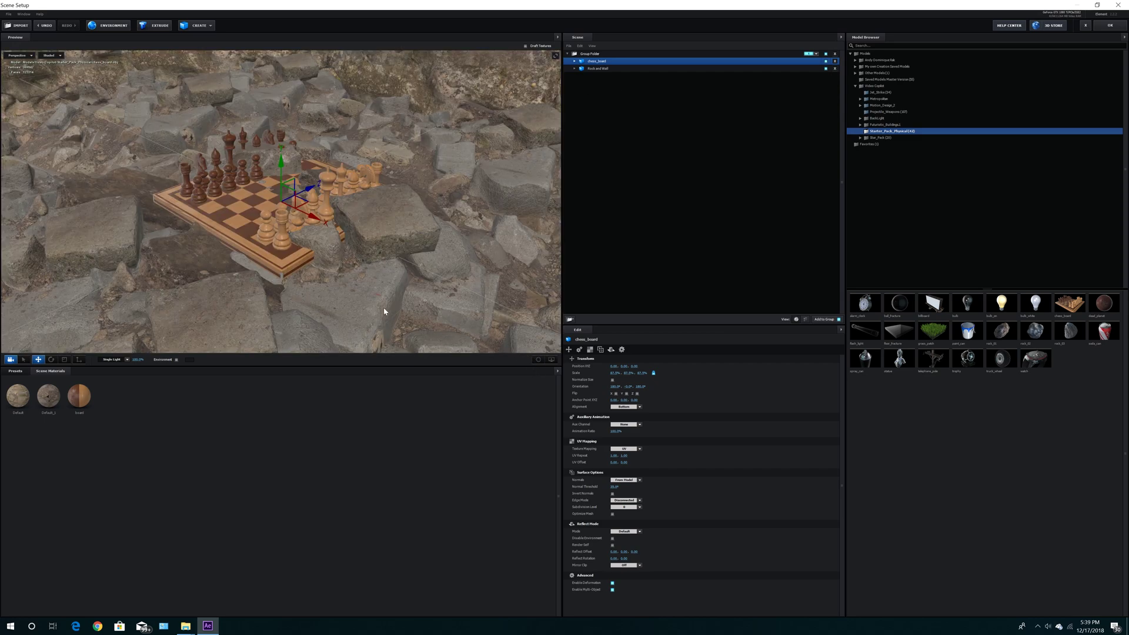
left_click_drag(384, 311, 386, 306)
left_click_drag(269, 132, 402, 167)
left_click_drag(280, 160, 283, 125)
left_click_drag(430, 200, 382, 209)
left_click(576, 61)
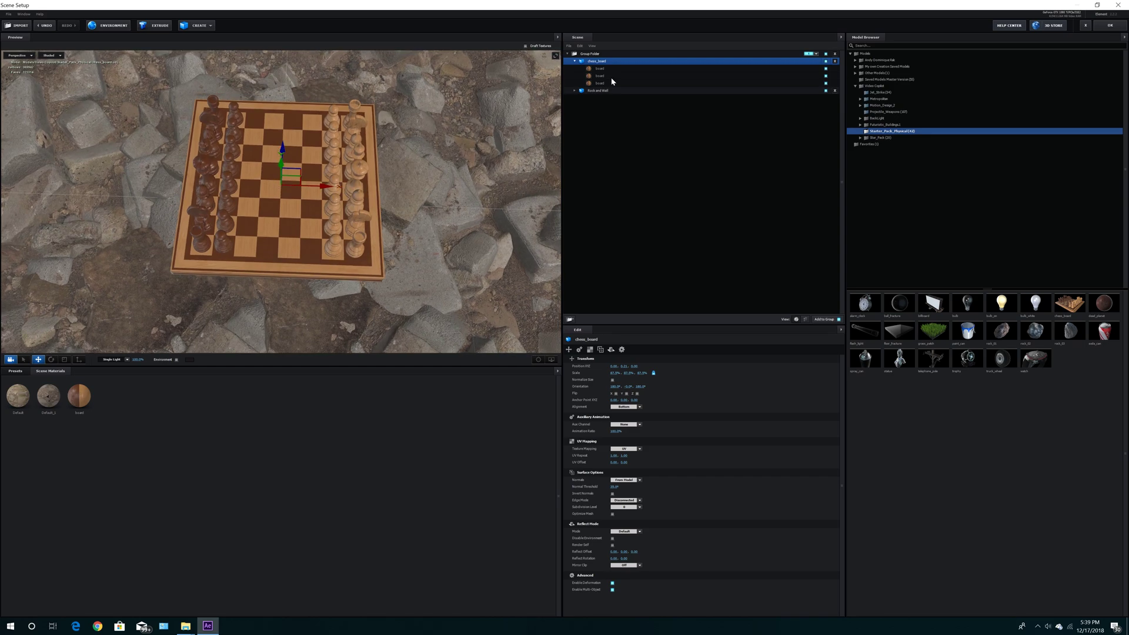
- List the chess board's pieces individually in the scene and move one white pawn from its row to the middle of the board
left_click(805, 320)
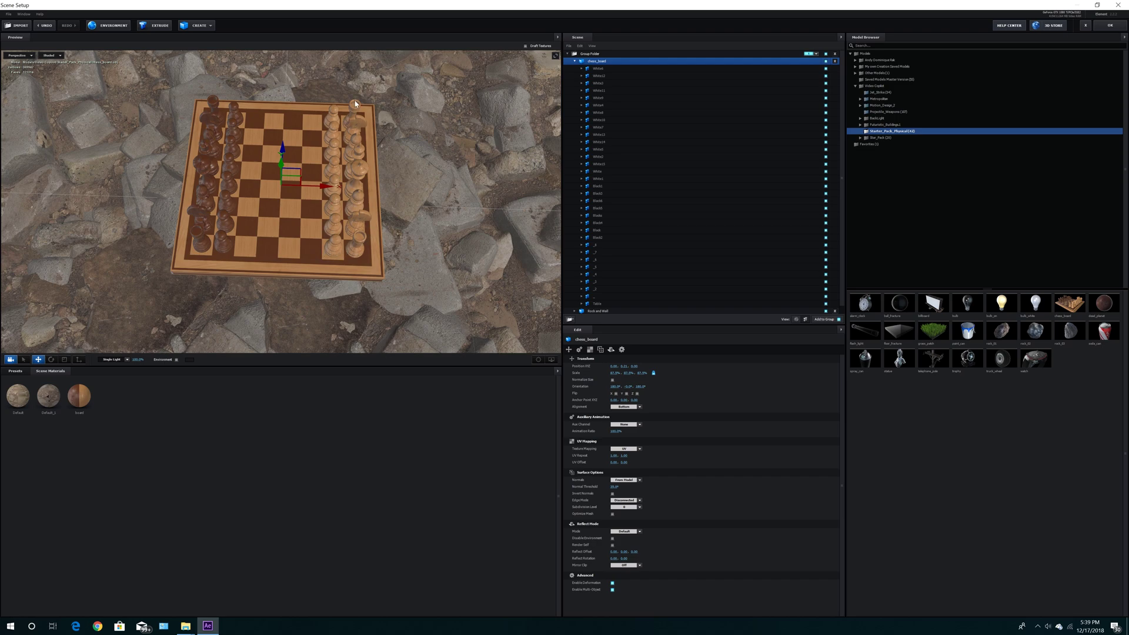
left_click(598, 202)
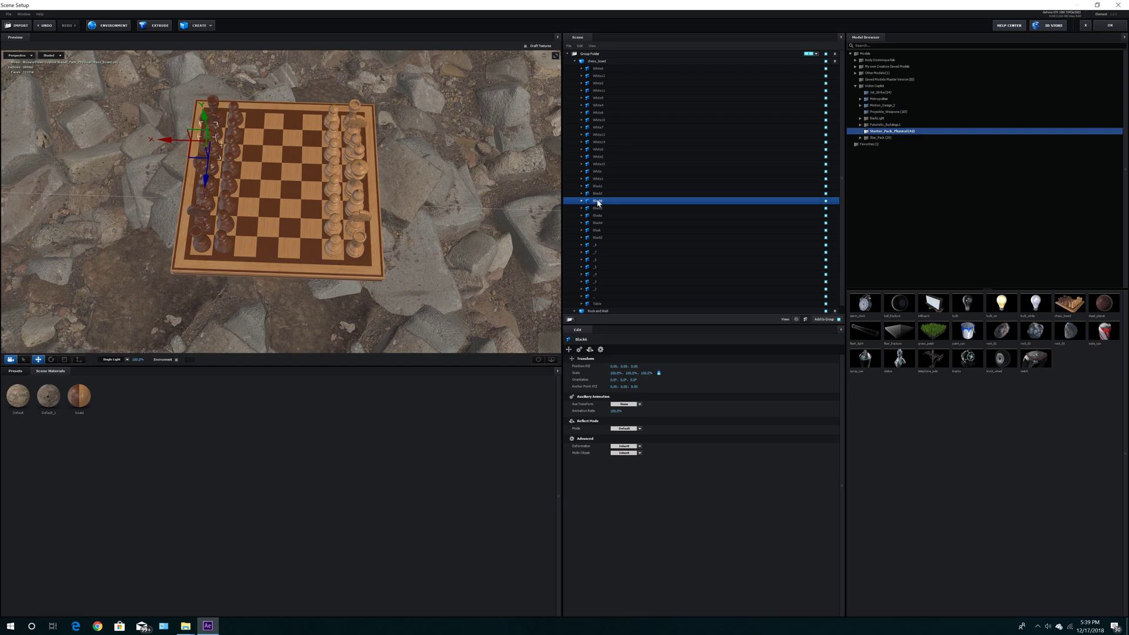
left_click(598, 208)
left_click(597, 215)
left_click(599, 178)
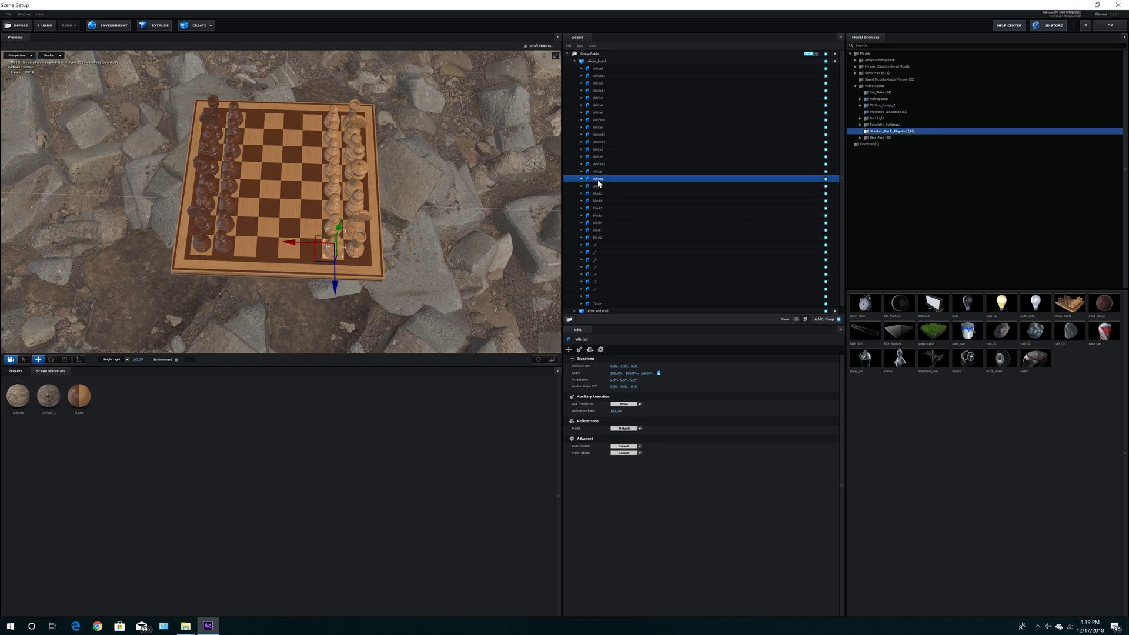
left_click(598, 164)
left_click(598, 149)
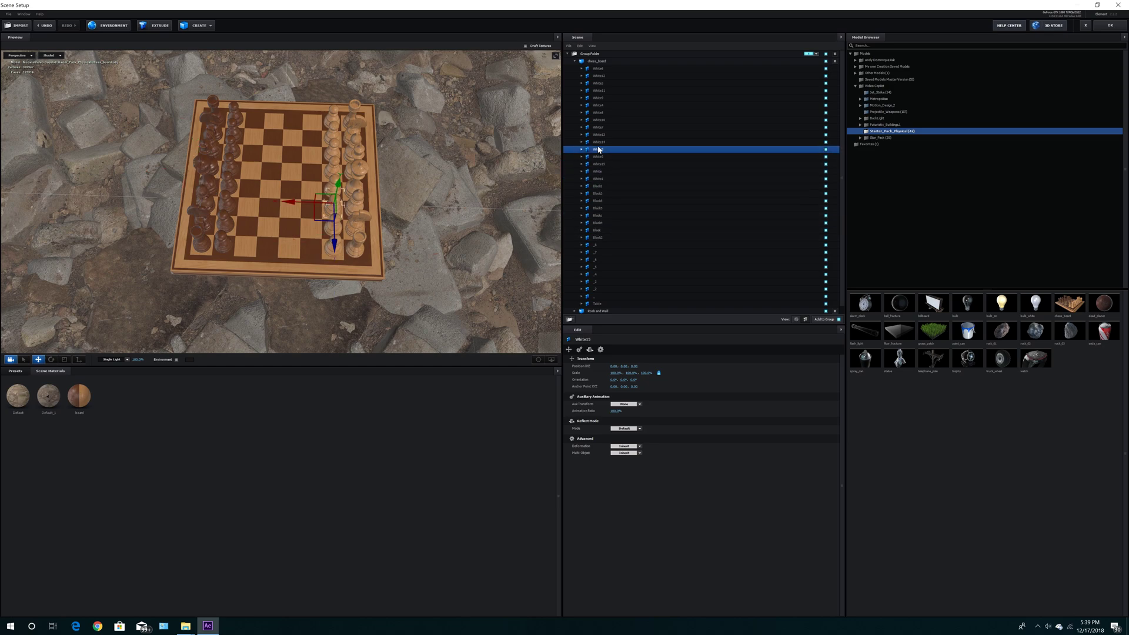
left_click_drag(312, 184, 245, 173)
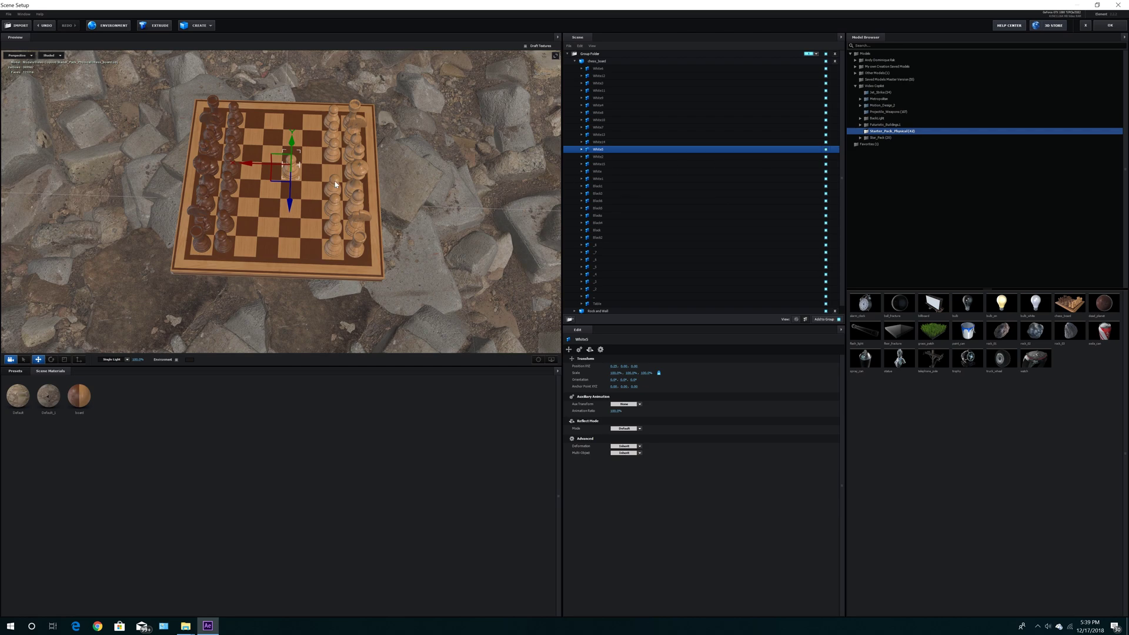
- Hide all chess pieces except the moved white pawn, keep the board itself visible, and apply the scene setup
left_click(826, 151)
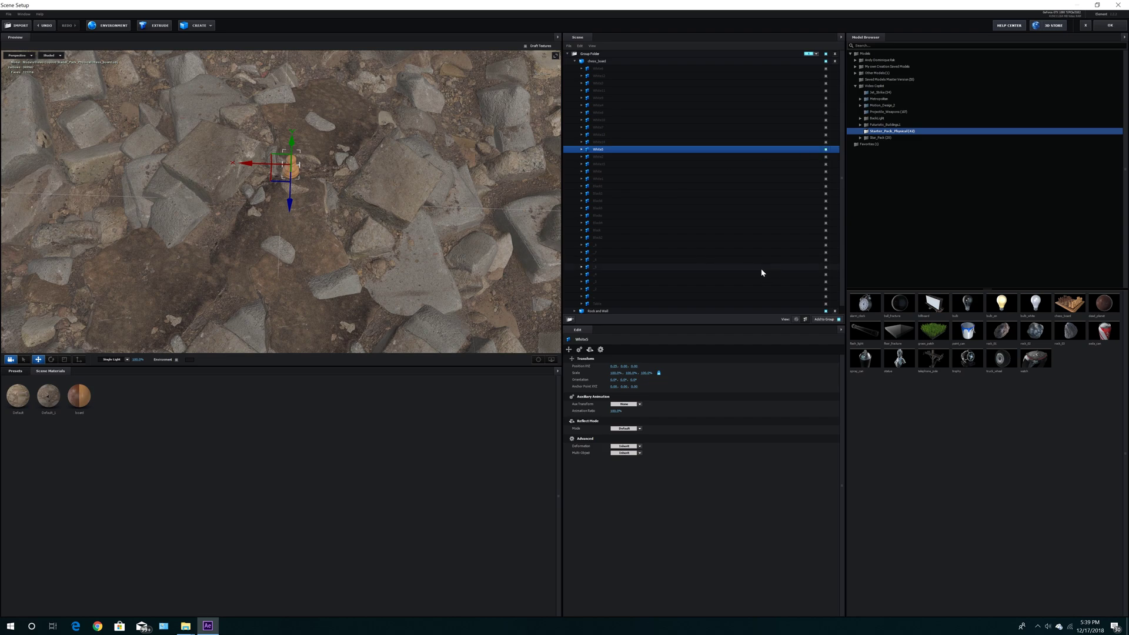
scroll(761, 272, "down", 1)
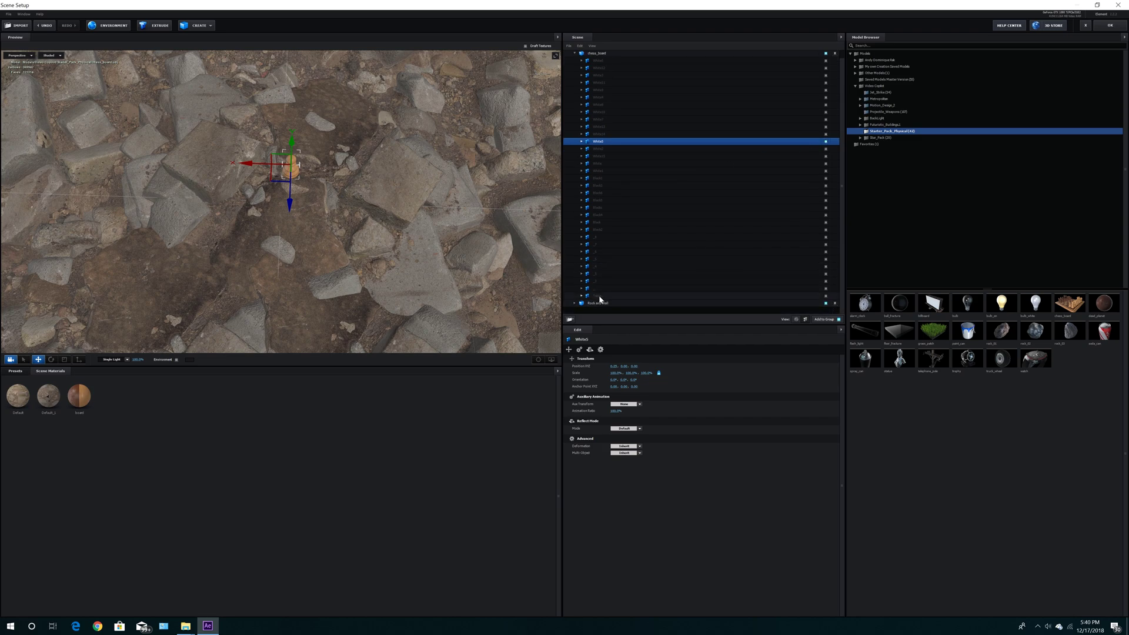
left_click(826, 296)
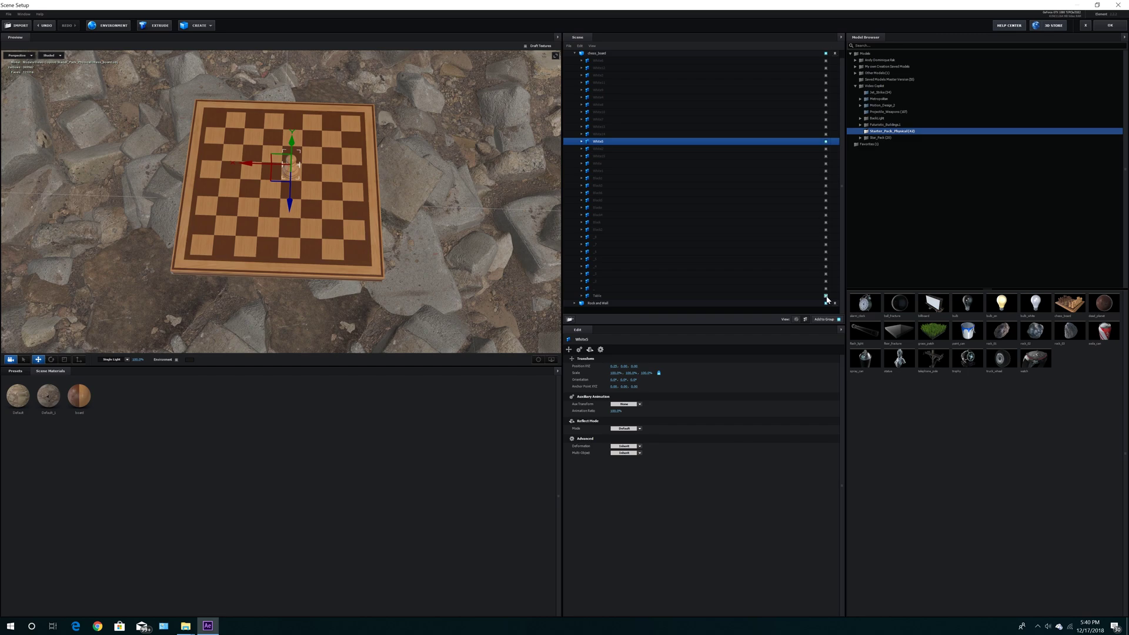
left_click_drag(361, 272, 301, 164)
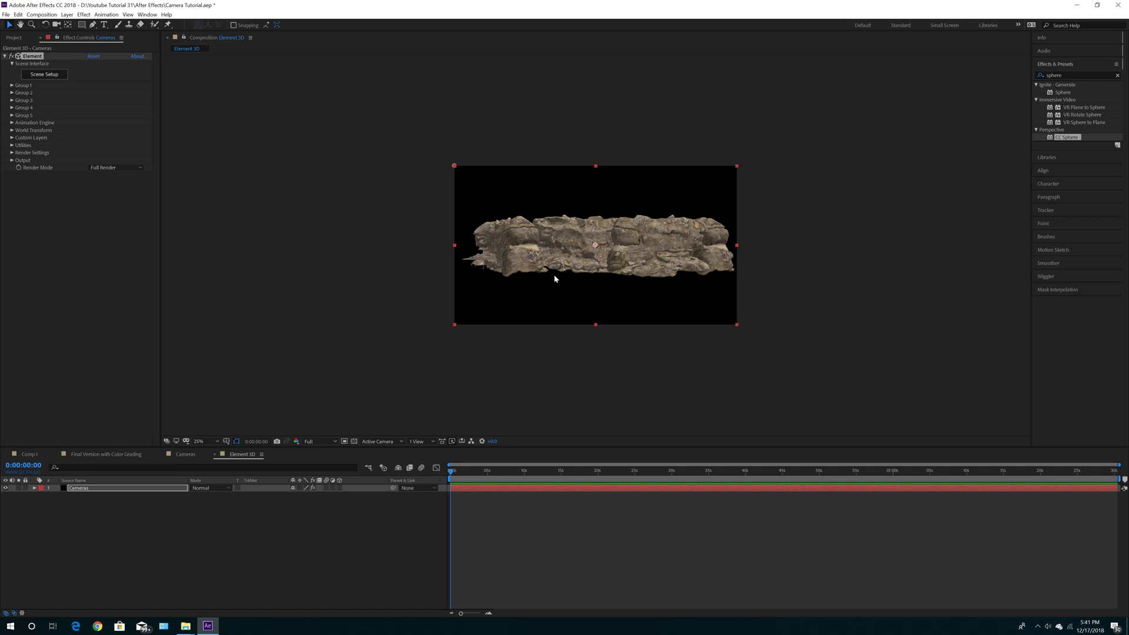
- Create a Two-Node Camera named Camera 1 with the 35mm preset in the Element 3D composition
left_click(95, 490)
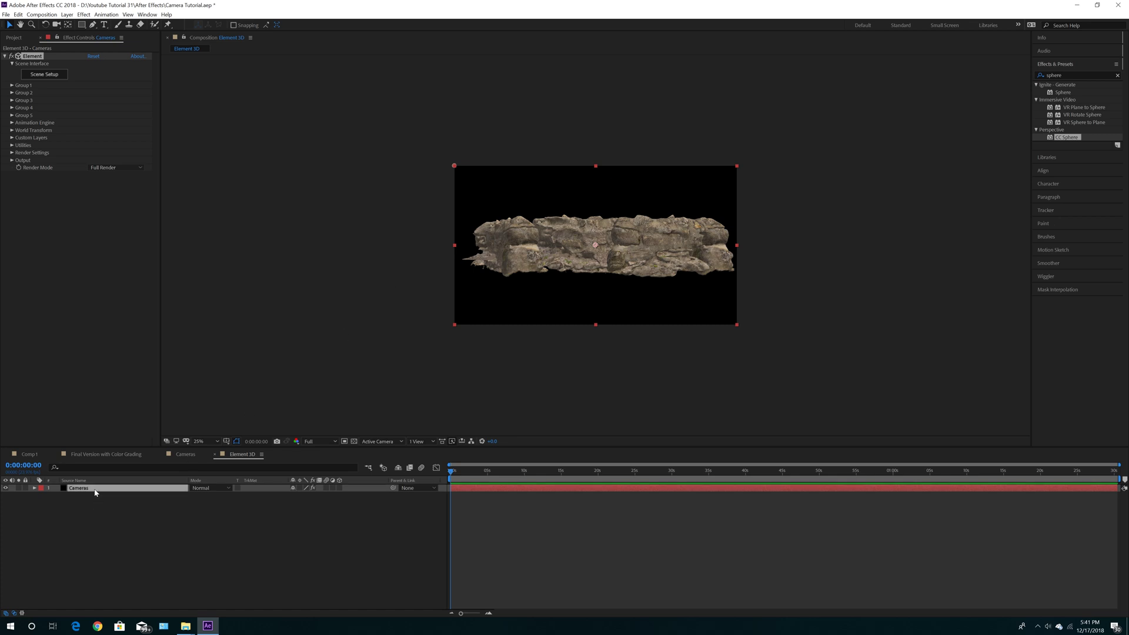
left_click(67, 14)
mouse_move(73, 26)
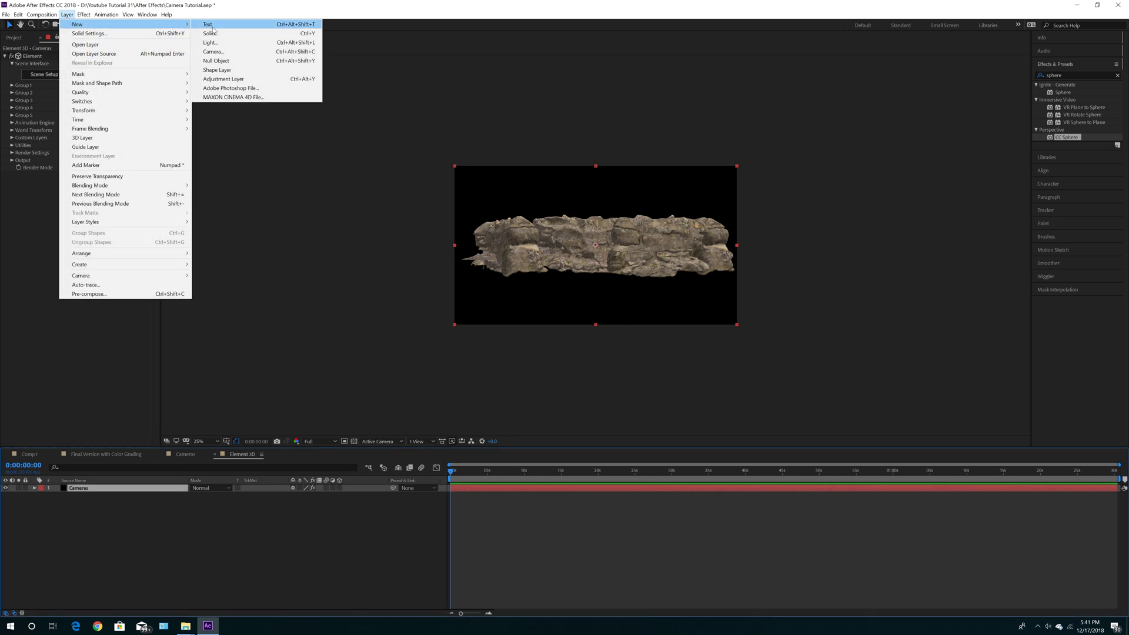
left_click(218, 51)
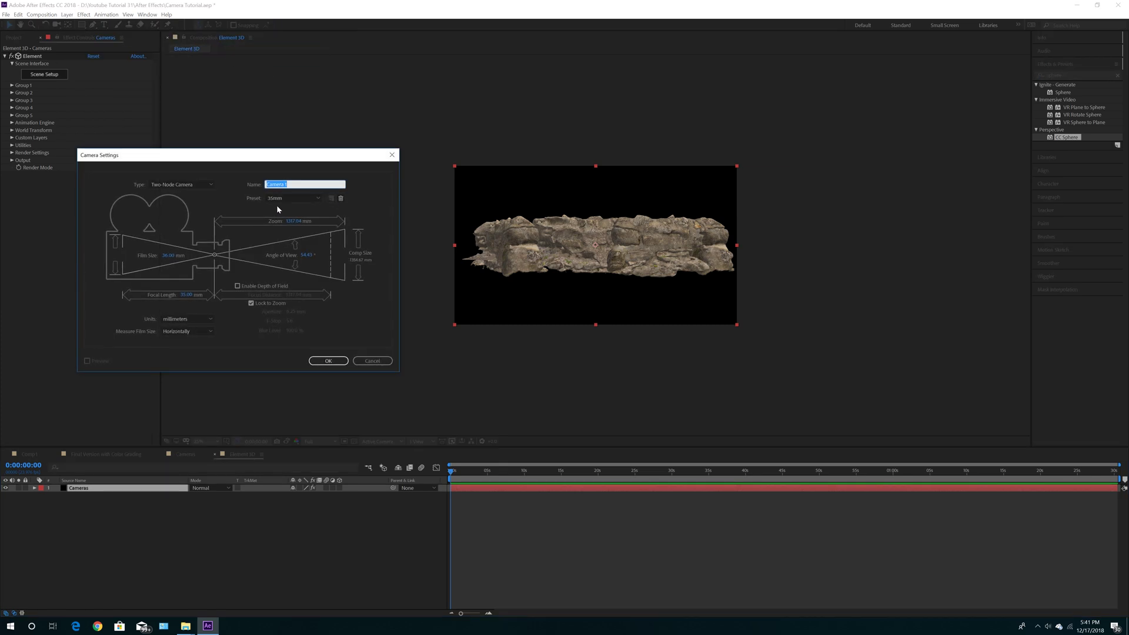
left_click(319, 363)
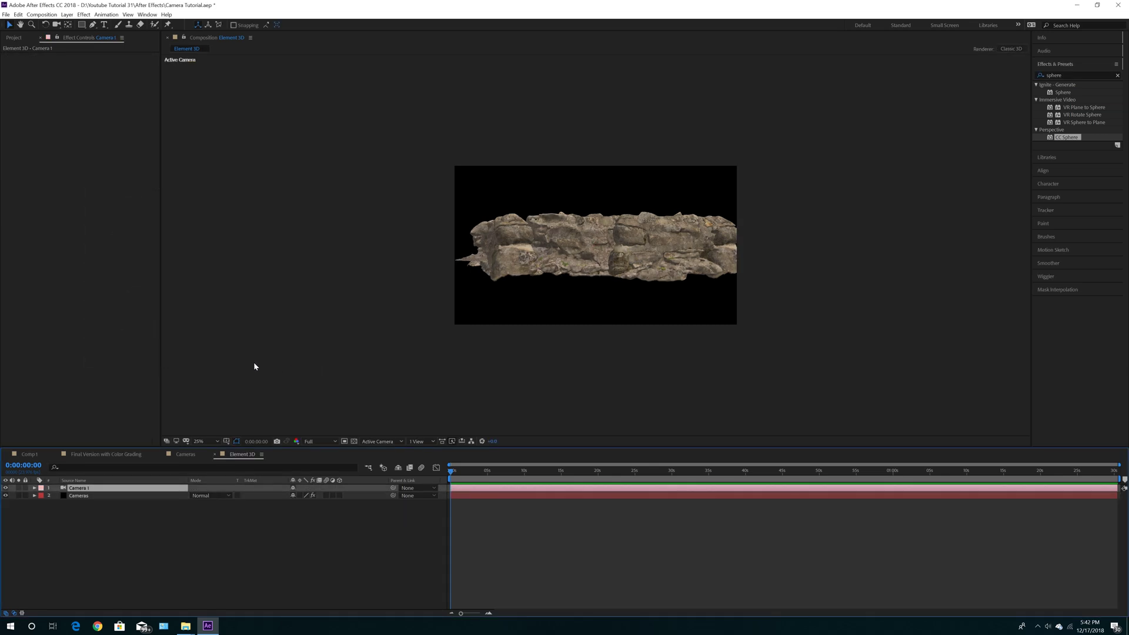
- Try orbiting Camera 1 above the rock wall to look down at the chess board, and reset its Transform properties
left_click(56, 24)
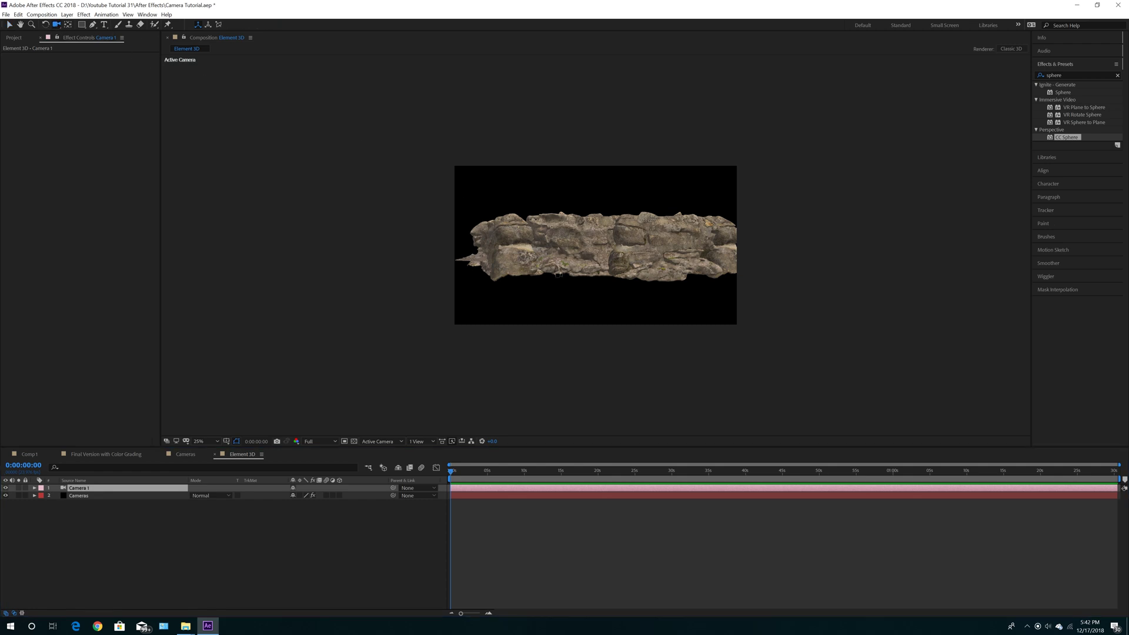
left_click_drag(613, 302, 606, 224)
left_click_drag(641, 263, 403, 350)
left_click(34, 488)
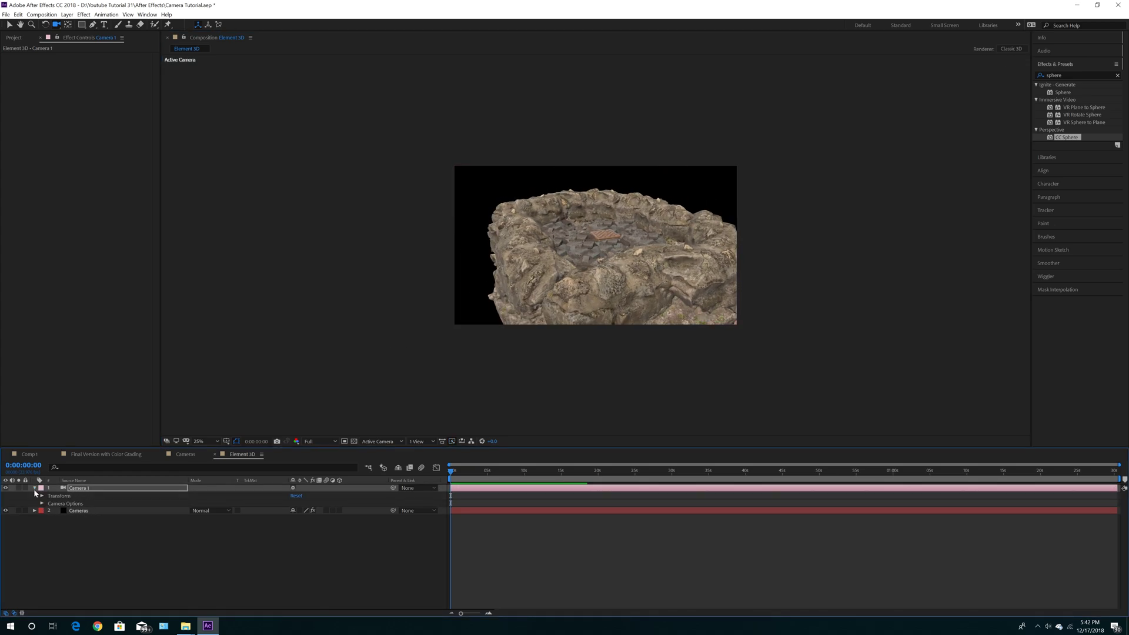
left_click(42, 495)
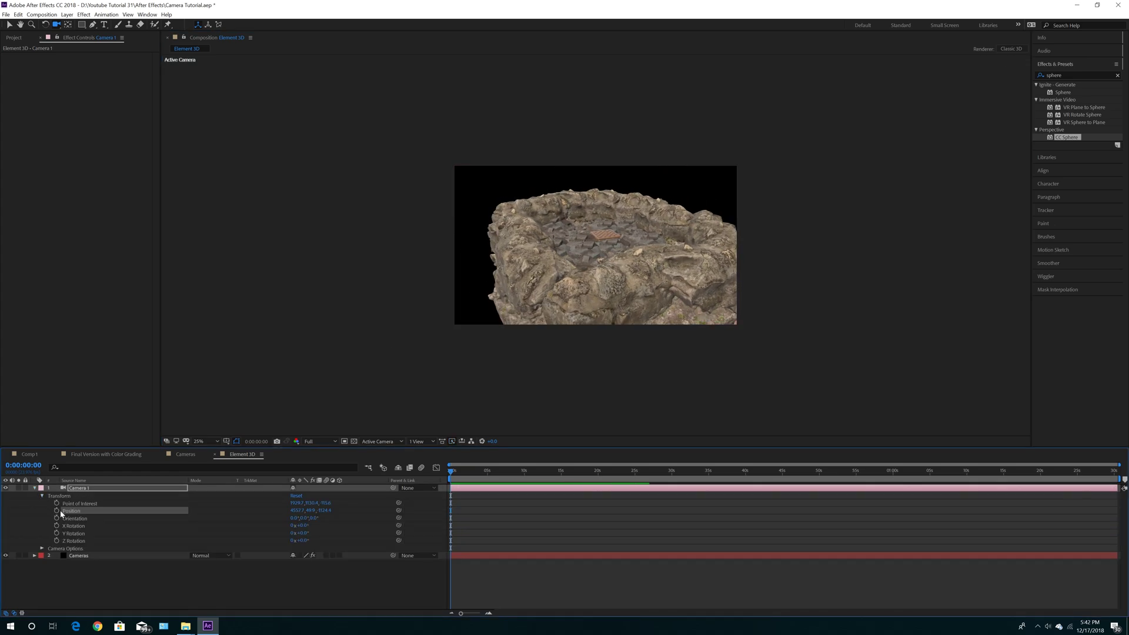
left_click(294, 498)
left_click(34, 488)
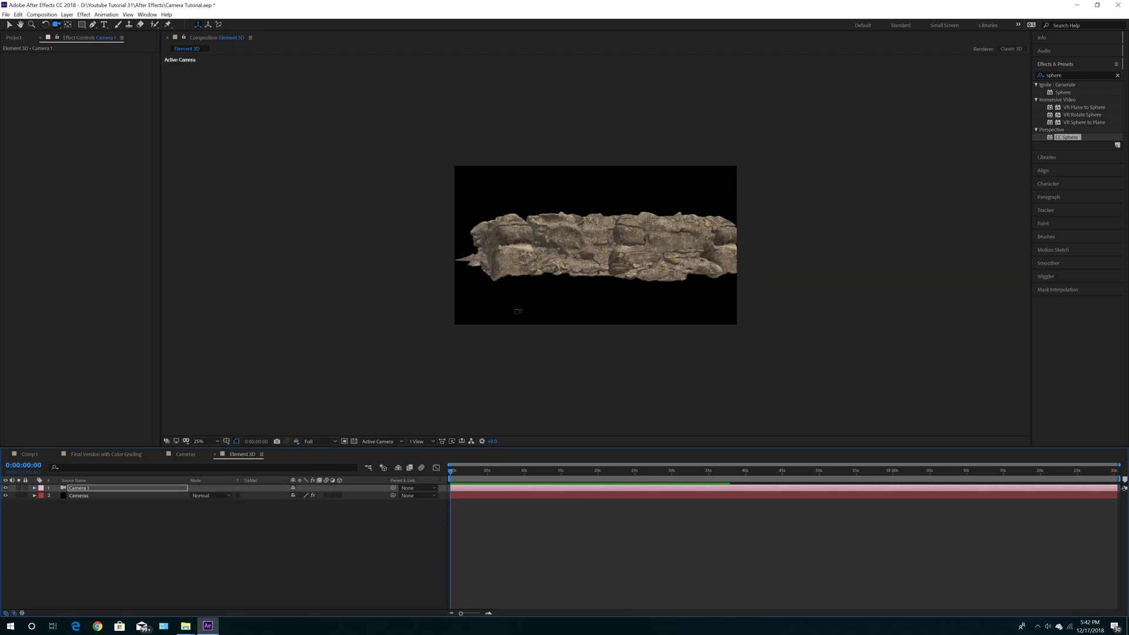
- Examine the scene in the Top view beside the Active Camera using two horizontal views, and return to a single view
key("period")
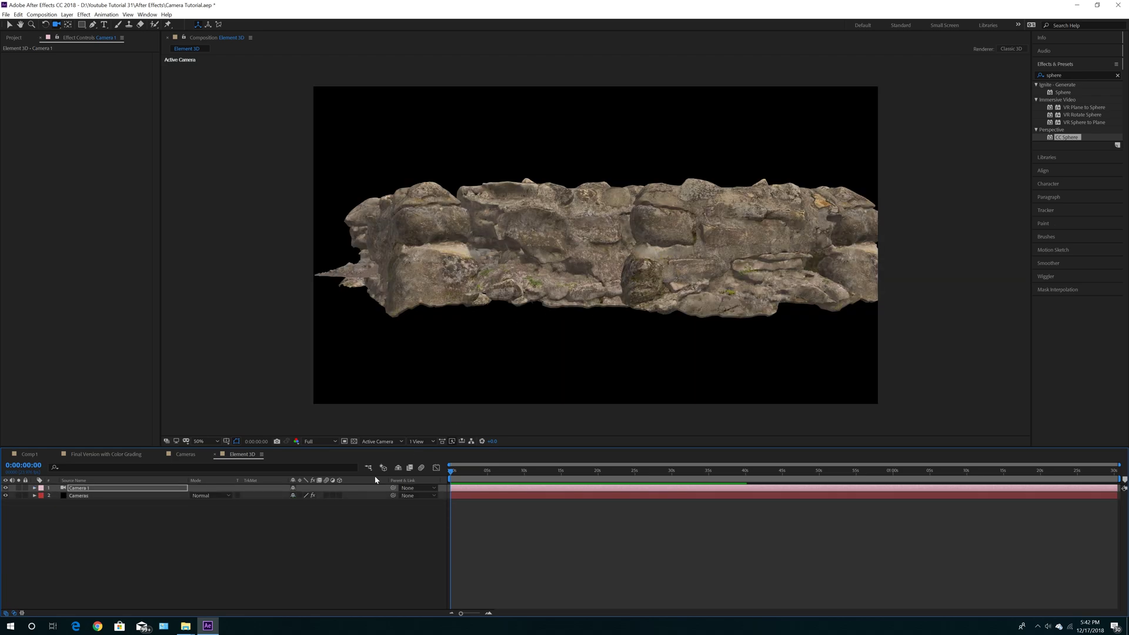
left_click(422, 442)
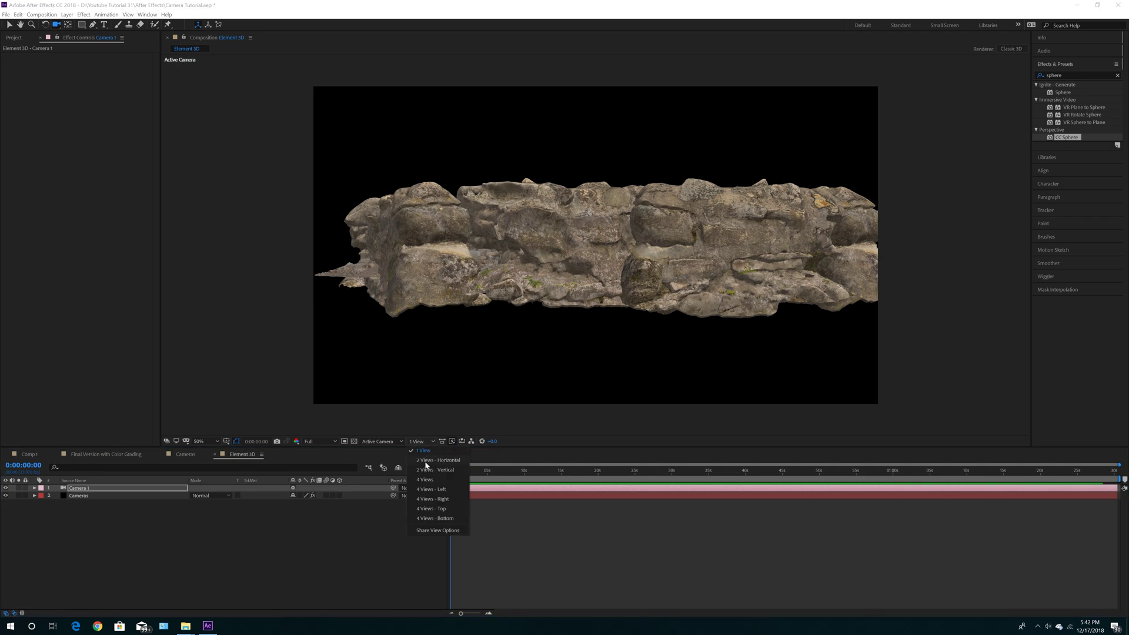
left_click(427, 461)
left_click_drag(385, 309, 389, 231)
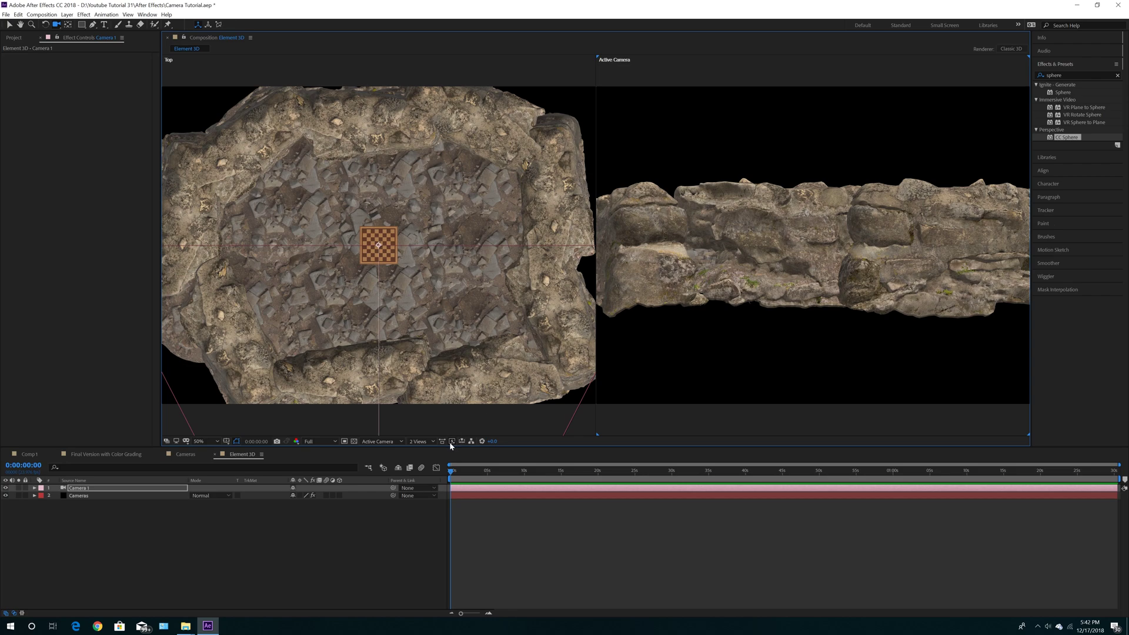
left_click(422, 441)
left_click(423, 464)
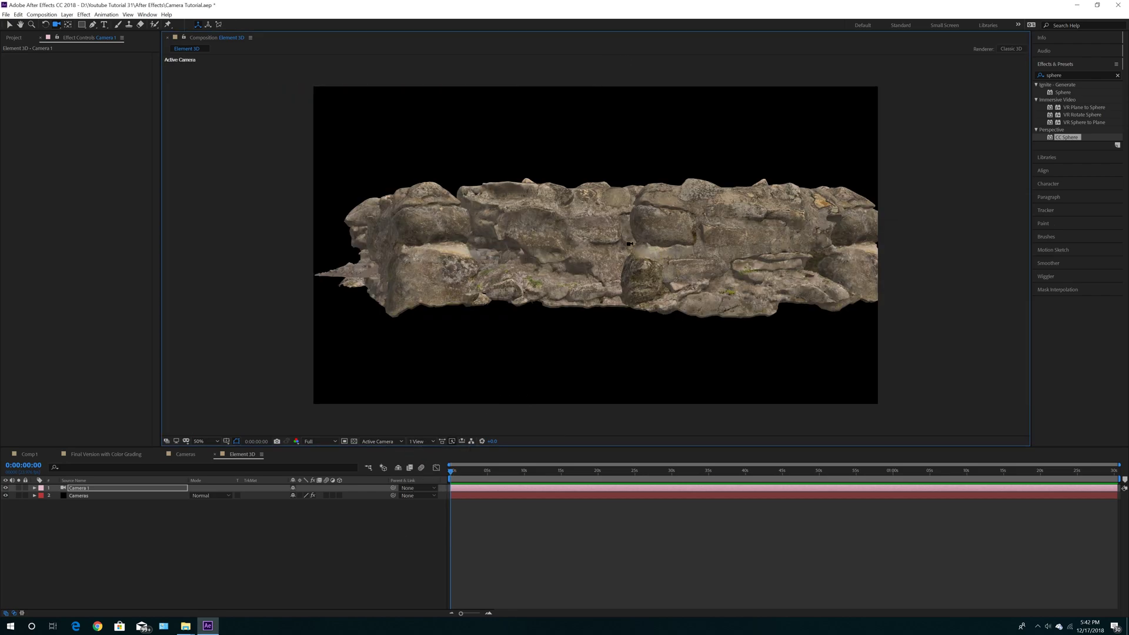
- Frame the chess board and its pawn closely with Camera 1, and display the Top view beside the Active Camera
left_click_drag(629, 244, 919, 302)
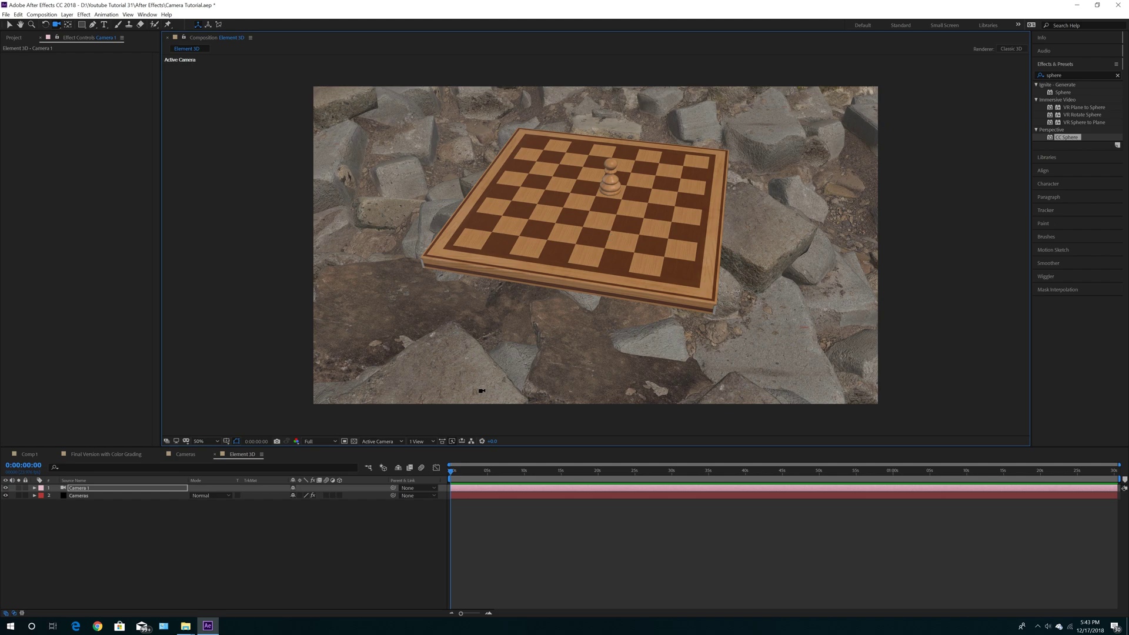
left_click(421, 441)
left_click(432, 469)
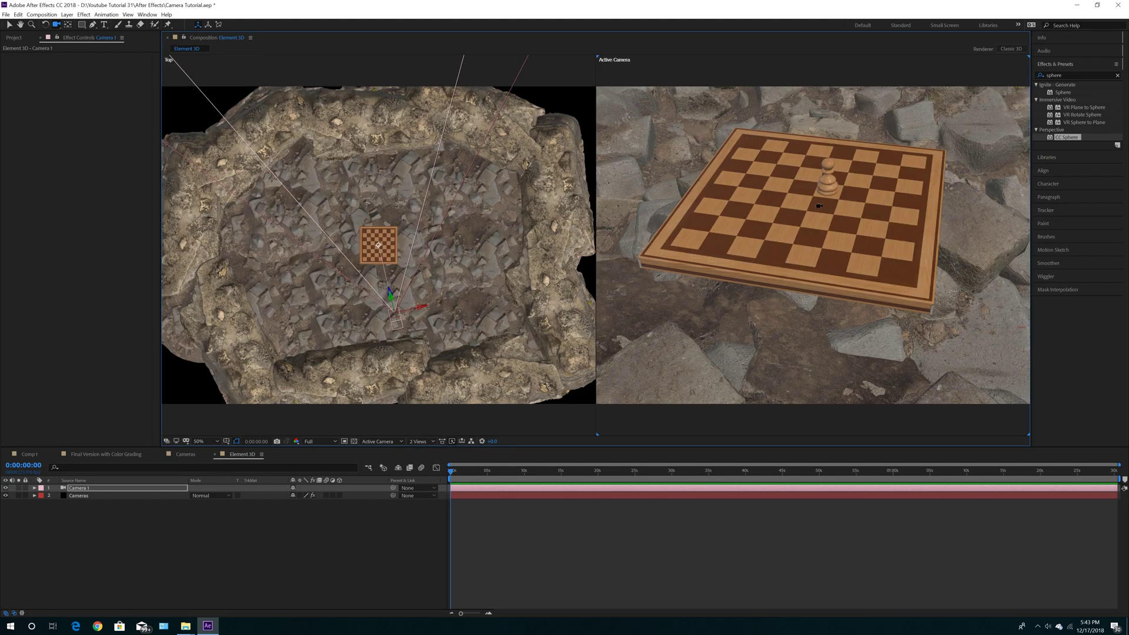
- Move and orbit Camera 1 around the rubble floor beside the chess board while following it in the Top view
left_click_drag(819, 206, 492, 237)
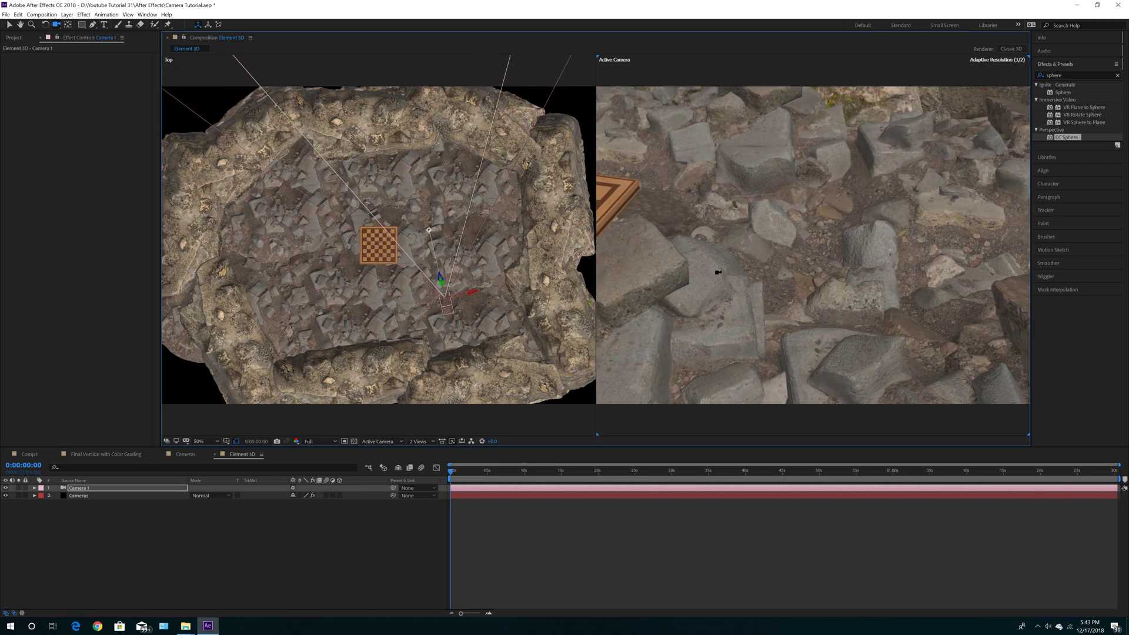
left_click_drag(890, 269, 599, 266)
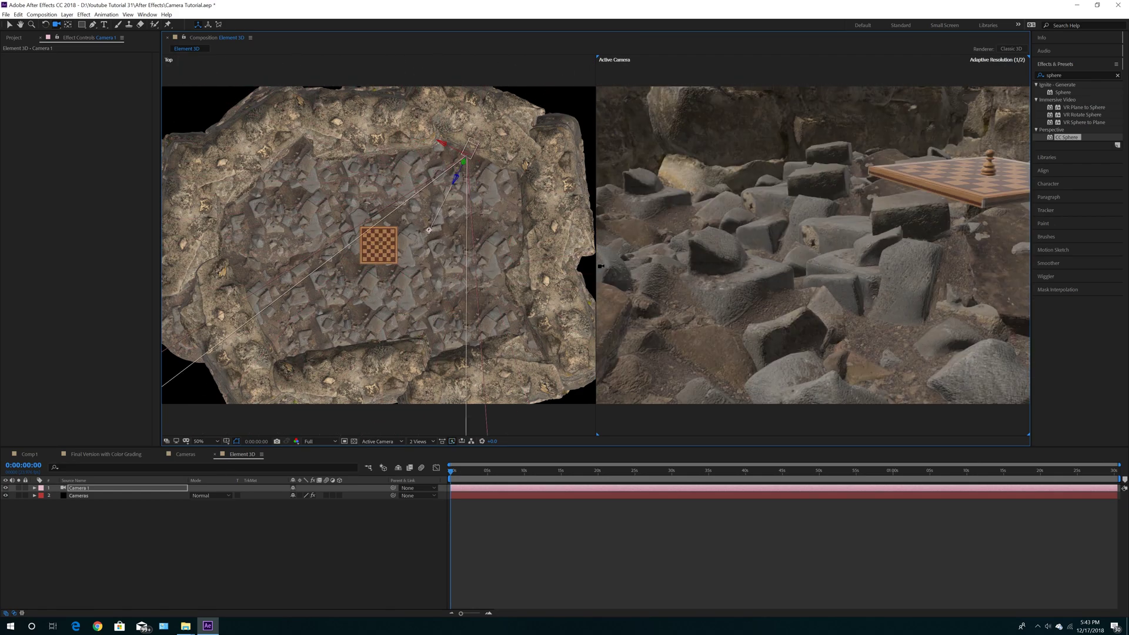
left_click_drag(715, 265, 823, 262)
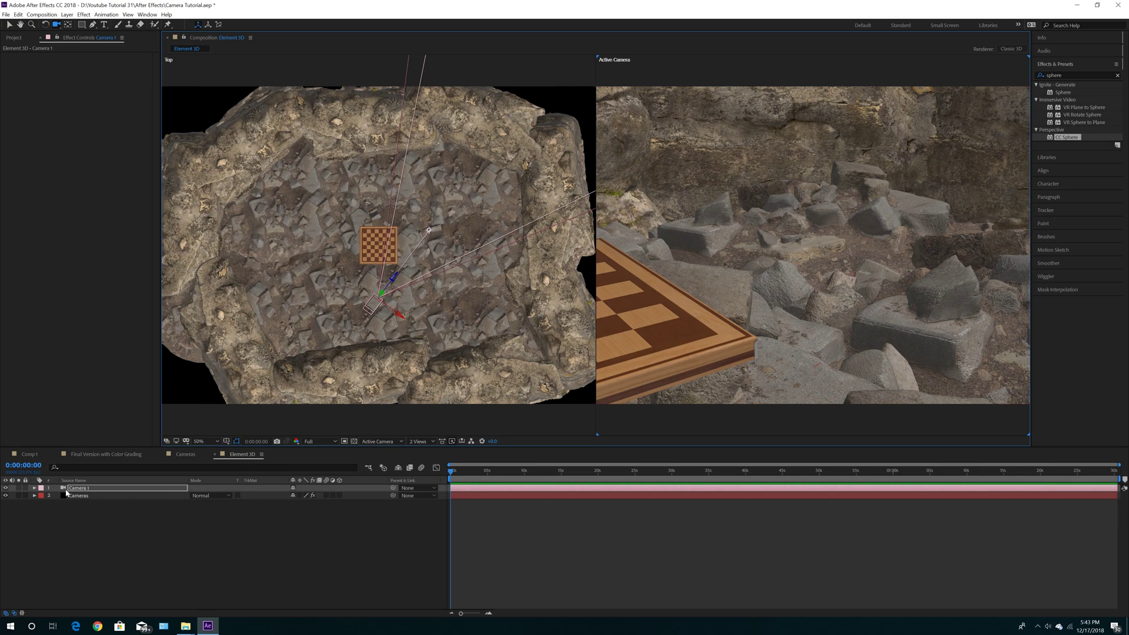
- Reset Camera 1's Transform properties to their defaults
left_click(34, 488)
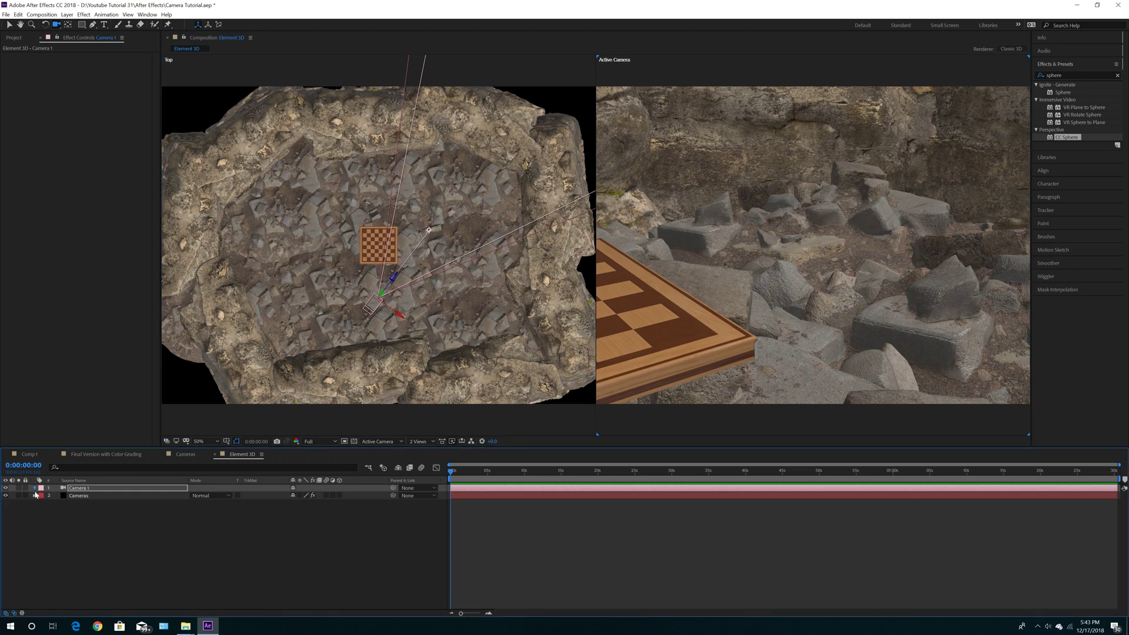
left_click(299, 497)
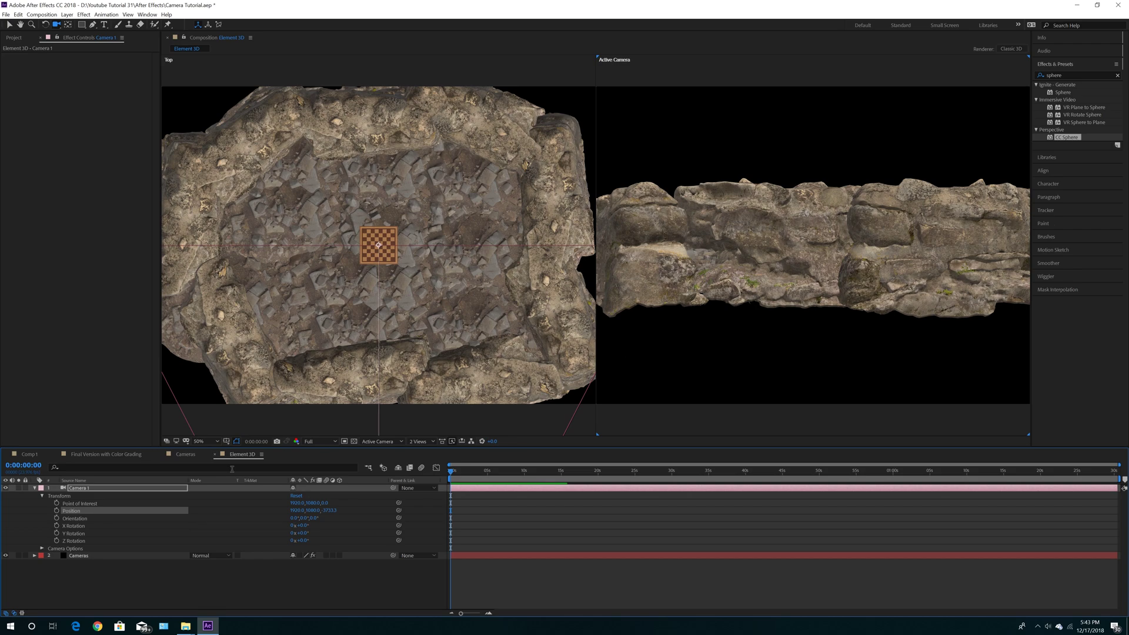
left_click(34, 488)
- Duplicate the Camera 1 layer and rename the copy as "master camera"
left_click(74, 489)
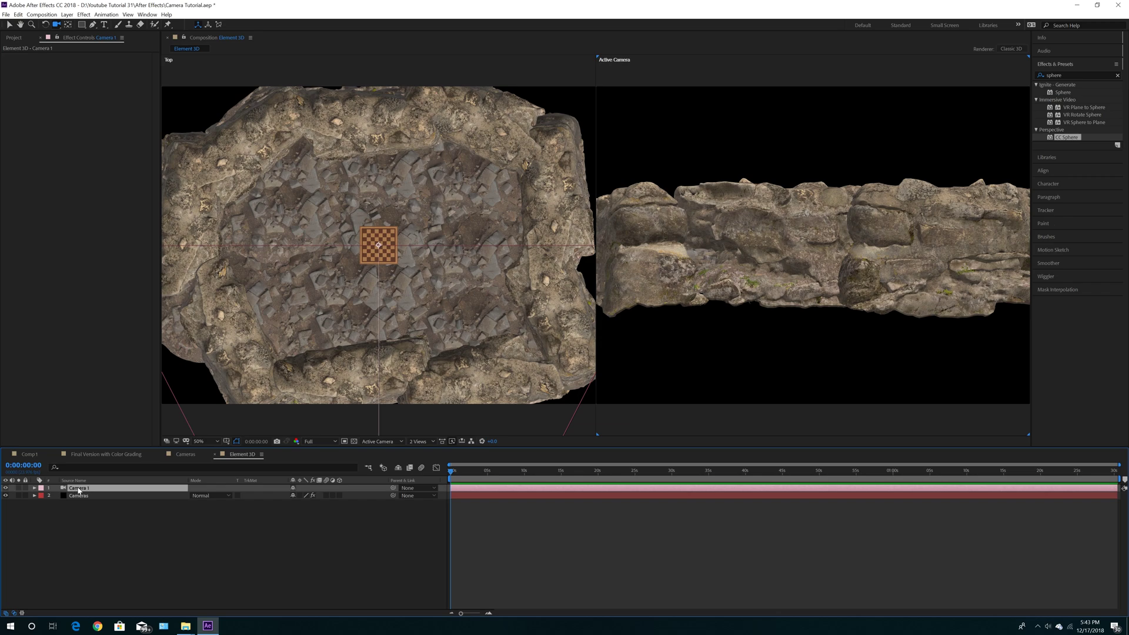
key("ctrl+d")
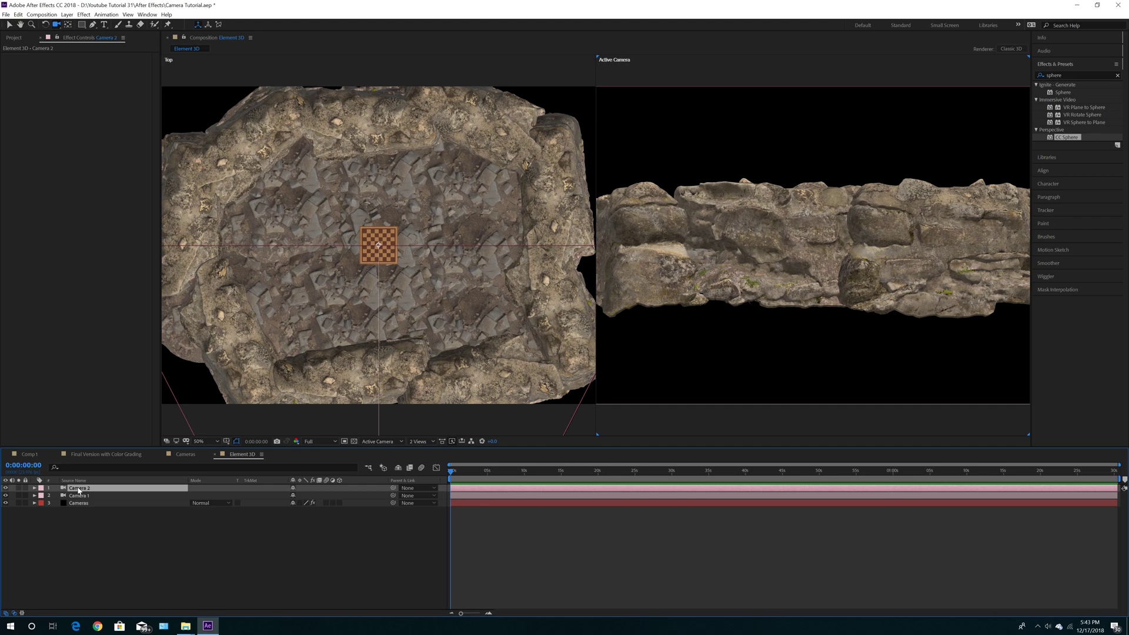
key("Return")
type("masr")
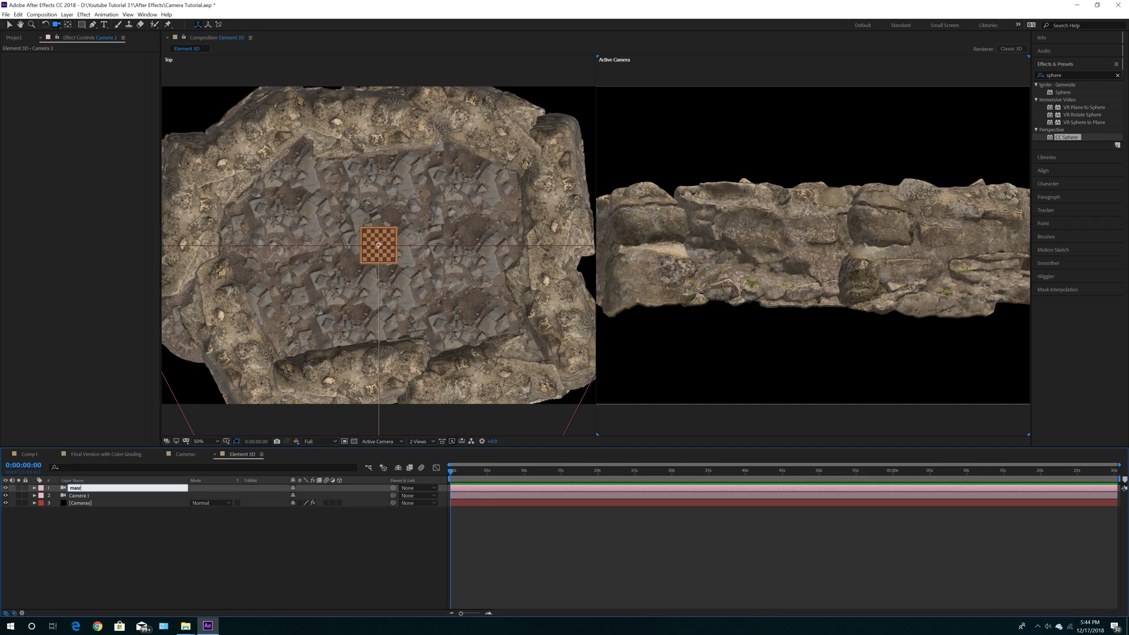
type("tr camera")
key("Return")
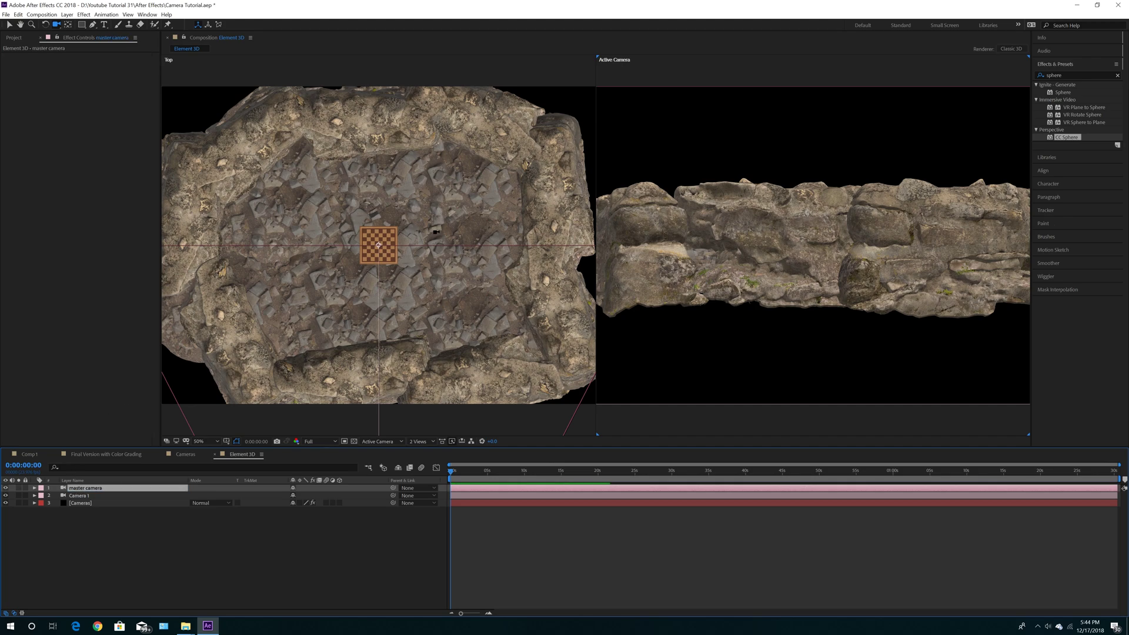
- Orbit and move the master camera over the wall so it looks down on the chess board and the surrounding rubble
left_click_drag(897, 292, 995, 302)
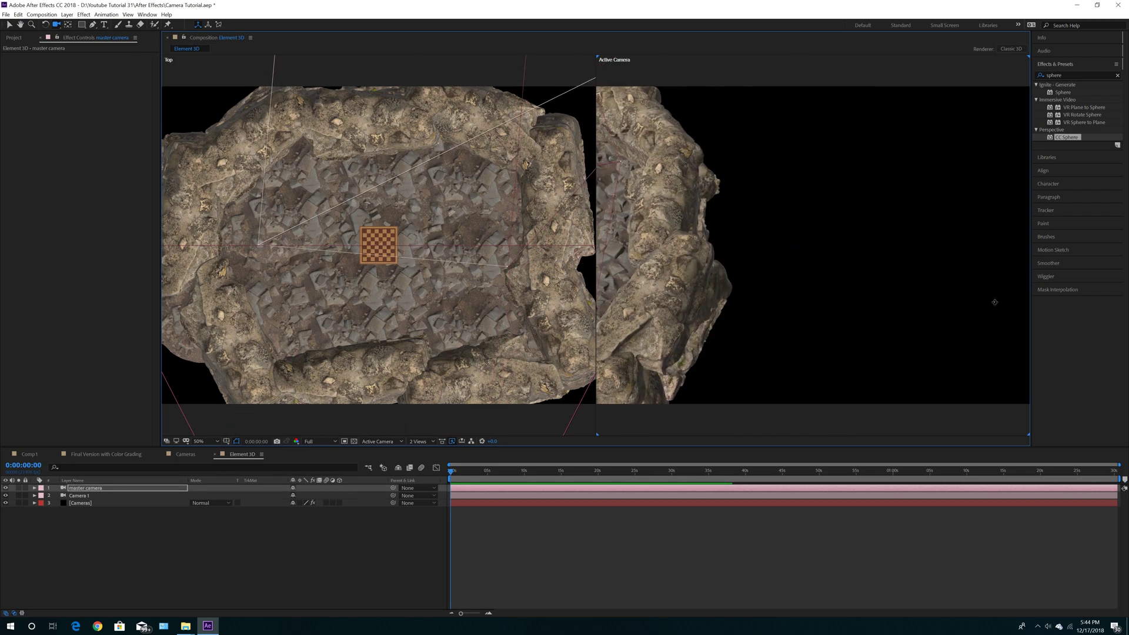
left_click_drag(890, 299, 836, 323)
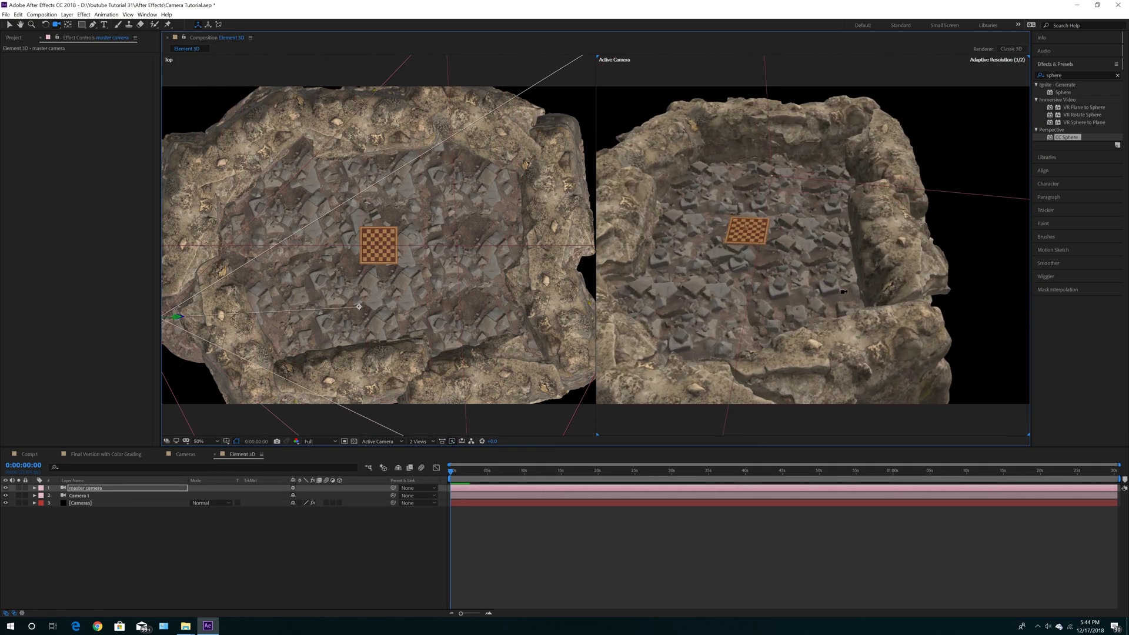
left_click_drag(870, 383, 929, 383)
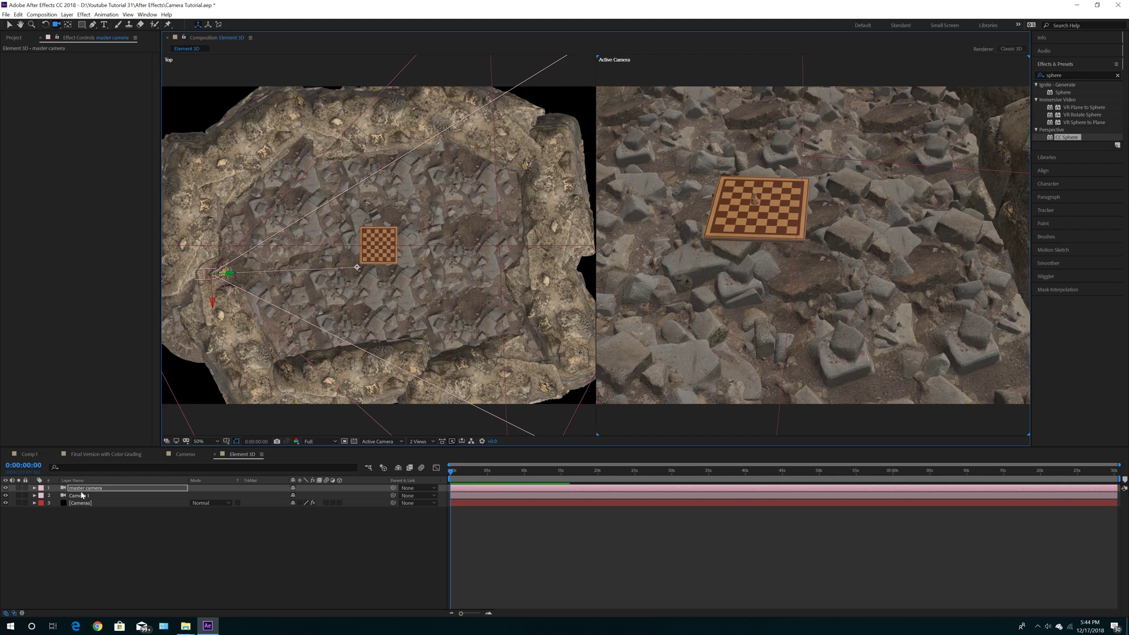
- Switch the composition to a single view and reset the master camera's Transform properties to their defaults
left_click(421, 441)
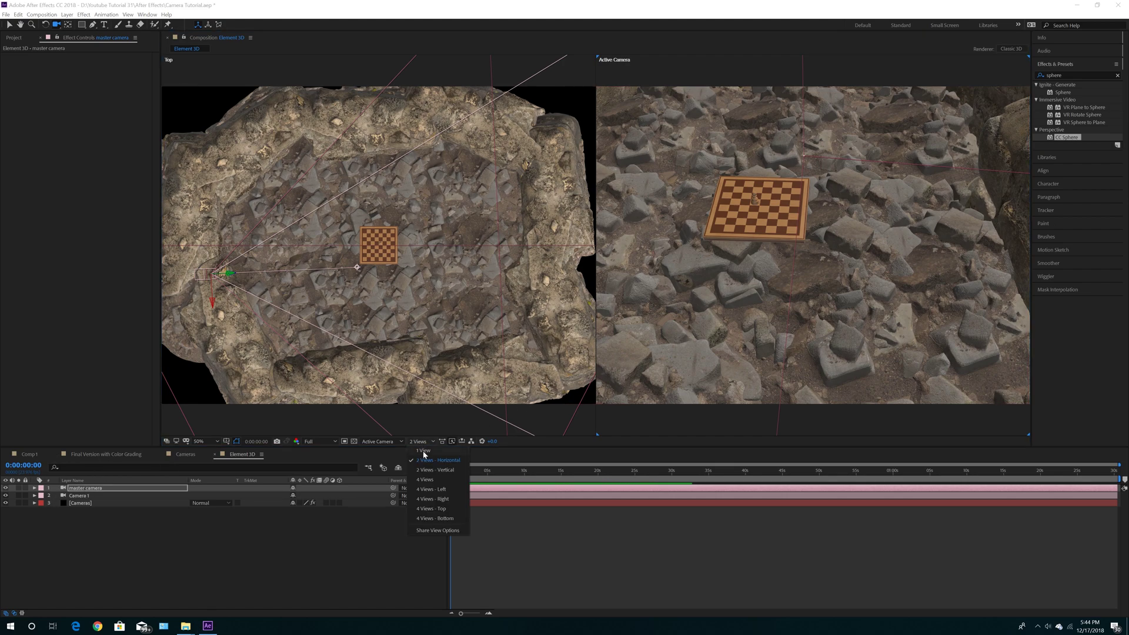
left_click(423, 464)
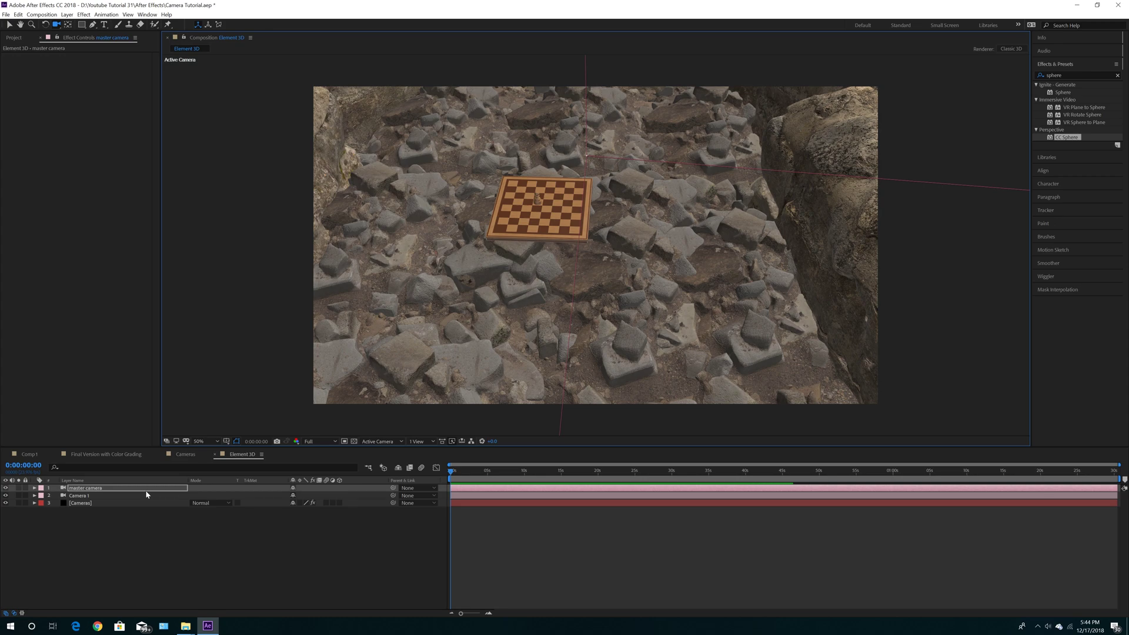
left_click(35, 489)
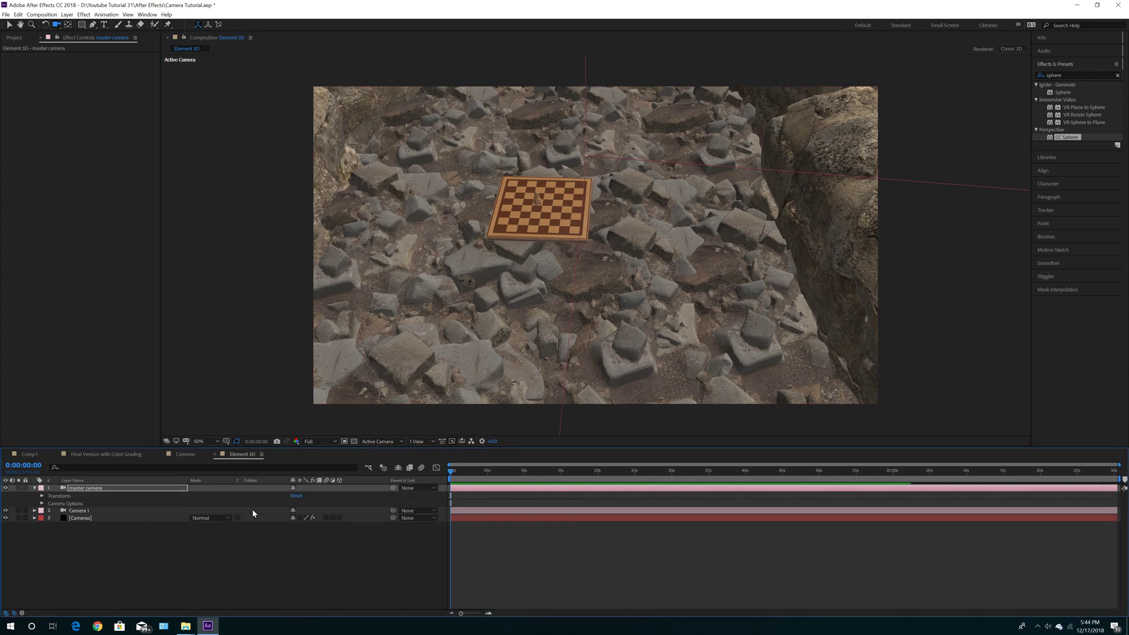
left_click(42, 496)
left_click(296, 496)
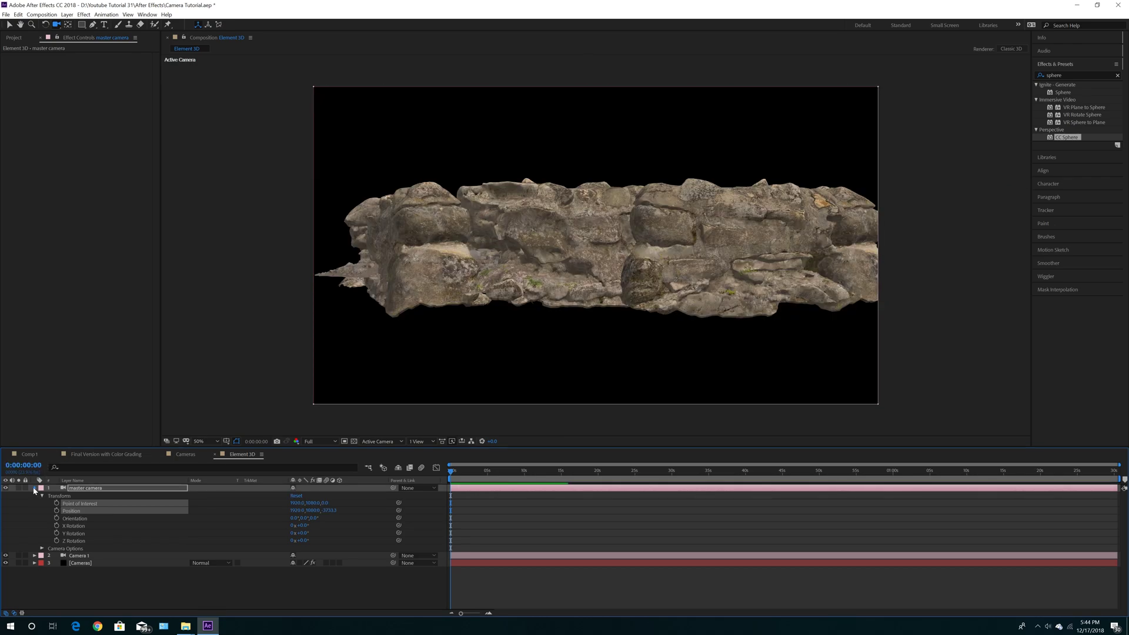
left_click(34, 489)
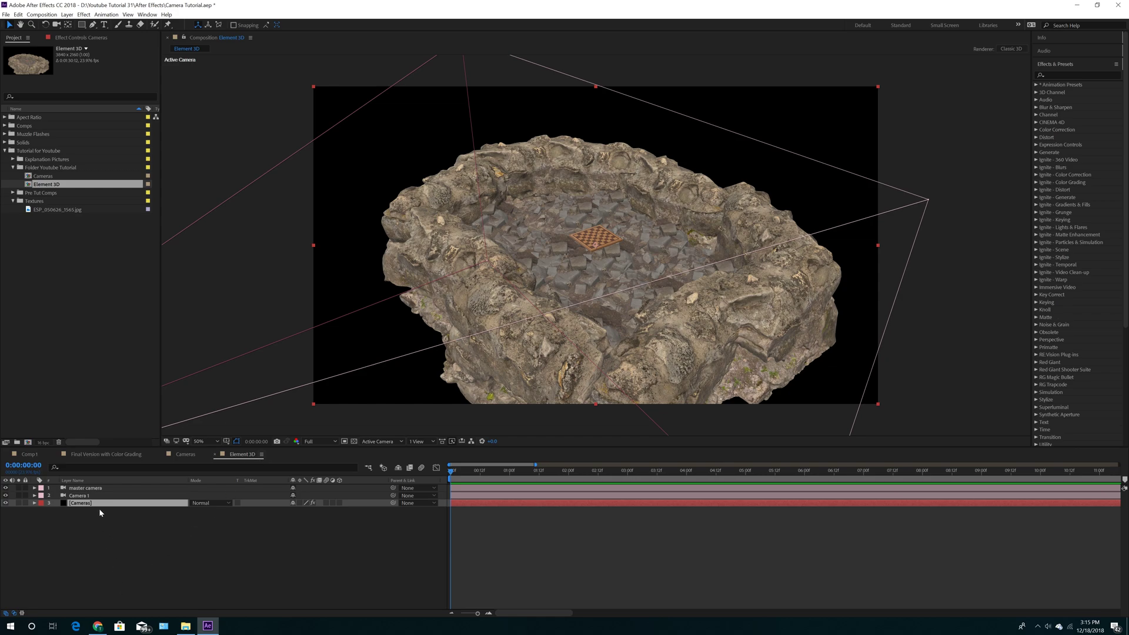
- Orbit and move the master camera with the Unified Camera tool so it looks over the rock wall at the chess board
left_click(93, 488)
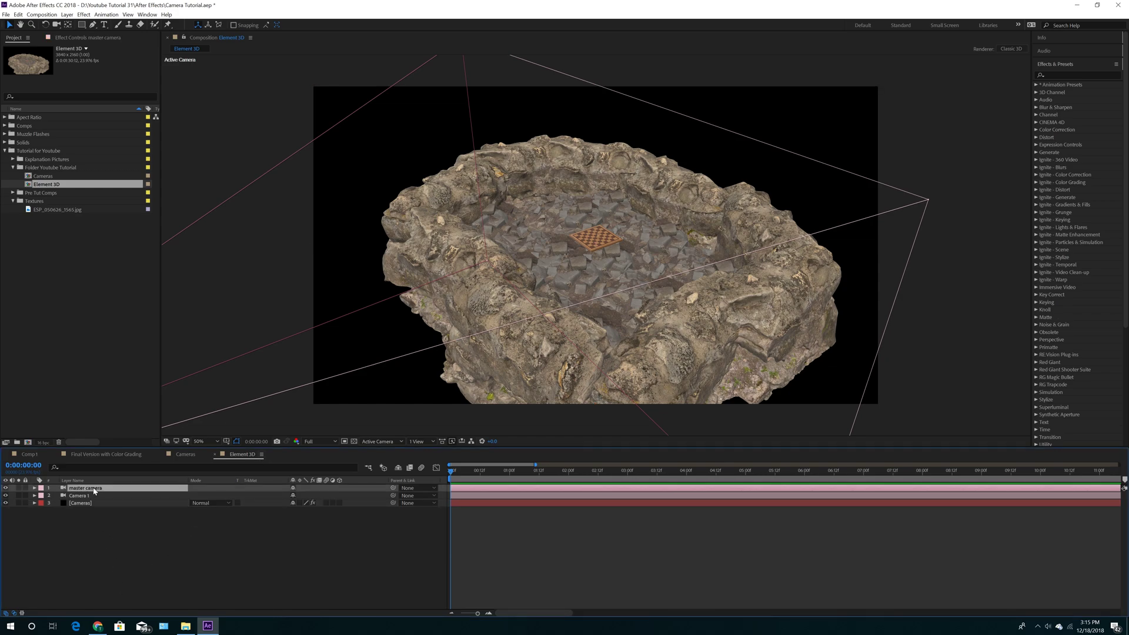
left_click(56, 25)
left_click_drag(711, 348, 745, 246)
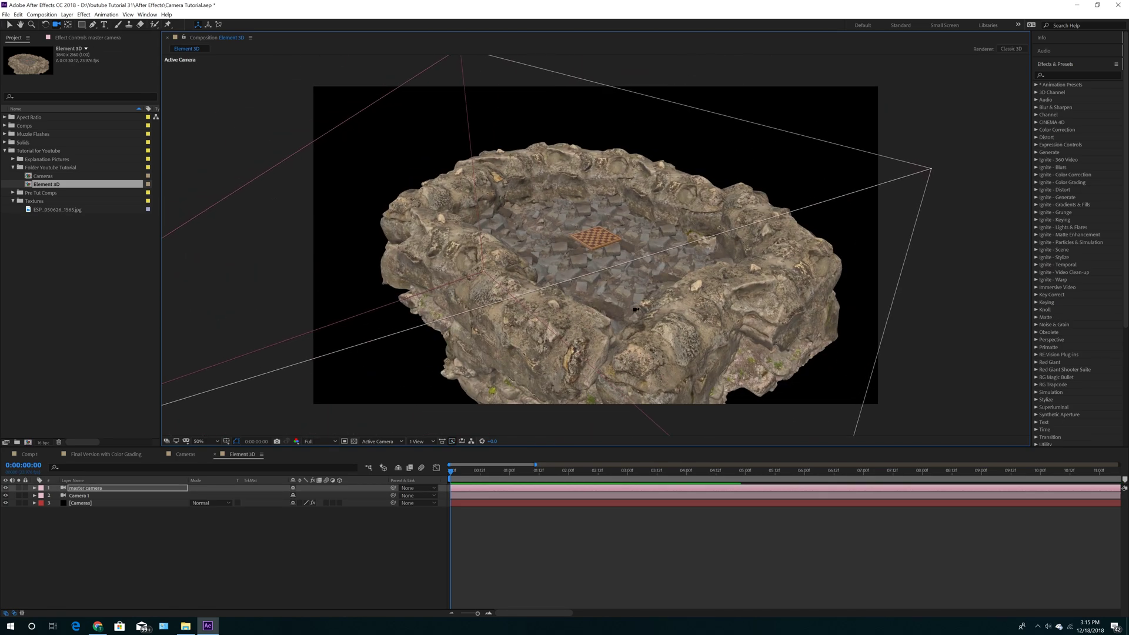
left_click_drag(609, 316, 469, 244)
left_click_drag(506, 288, 567, 631)
left_click_drag(523, 259, 491, 412)
left_click_drag(465, 205, 619, 360)
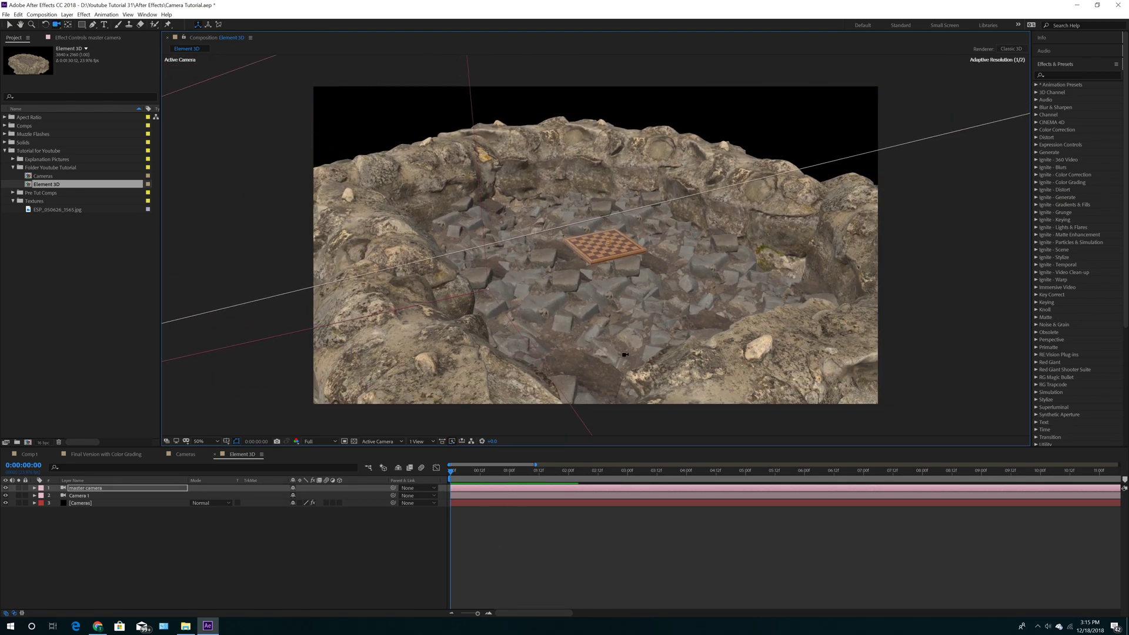
left_click_drag(634, 310, 635, 306)
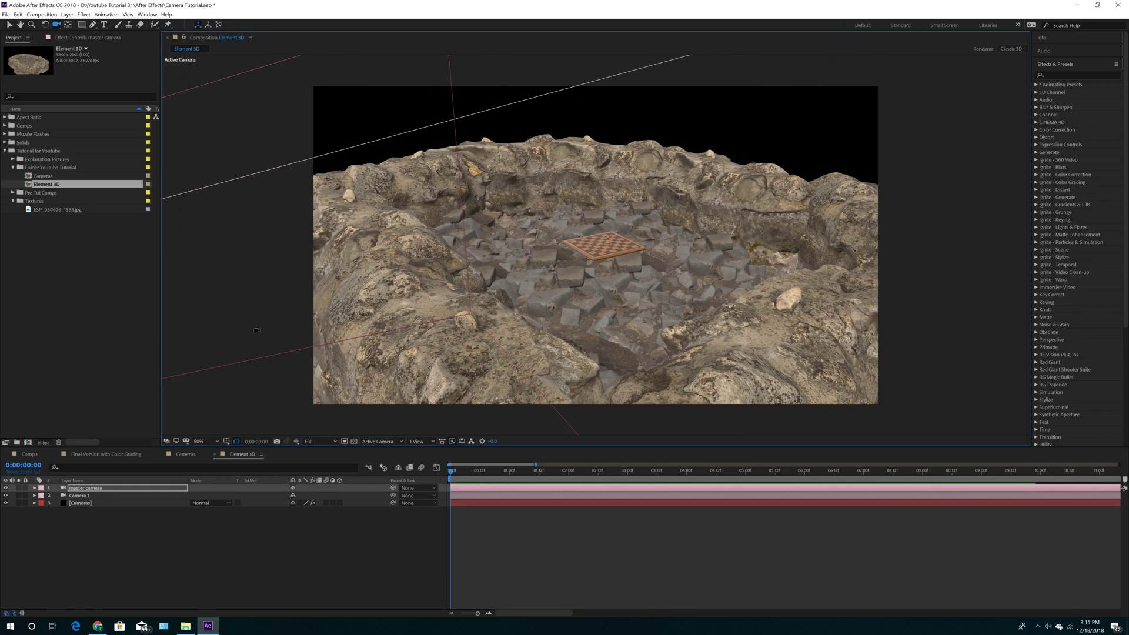
- Hide the master camera, select Camera 1 and show the composition in two horizontal views
left_click(6, 488)
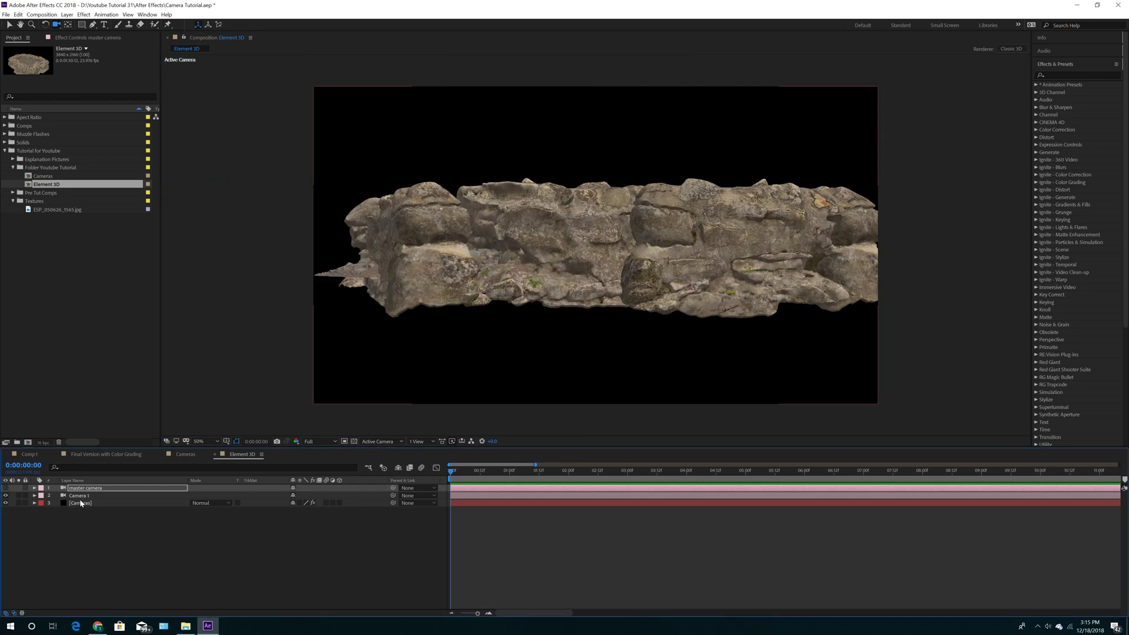
left_click(80, 495)
left_click(419, 441)
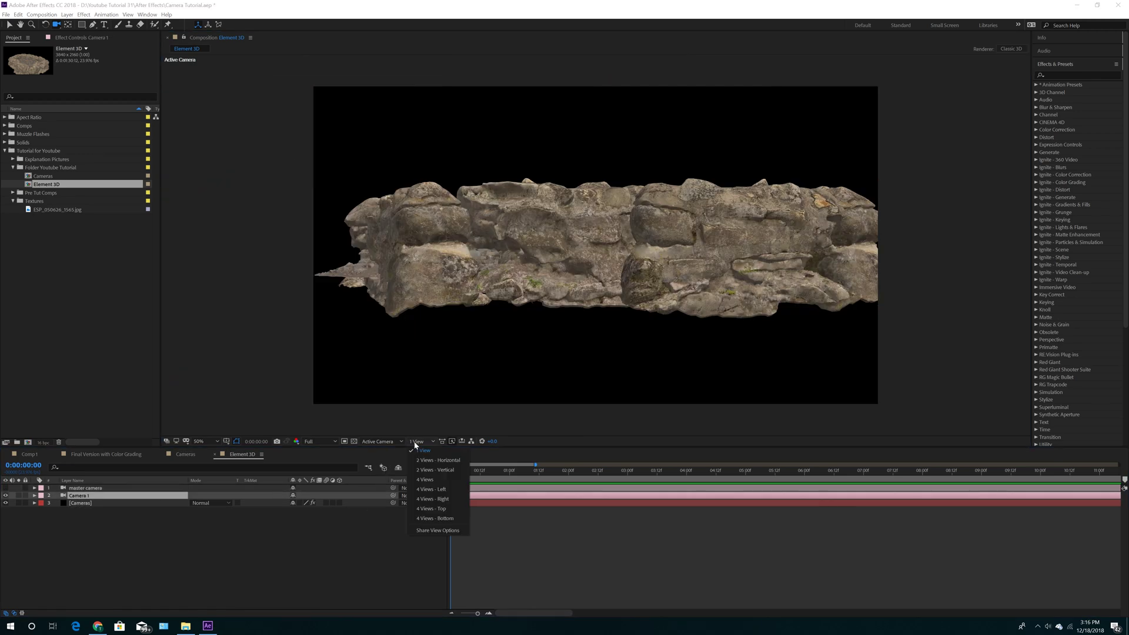
left_click(428, 467)
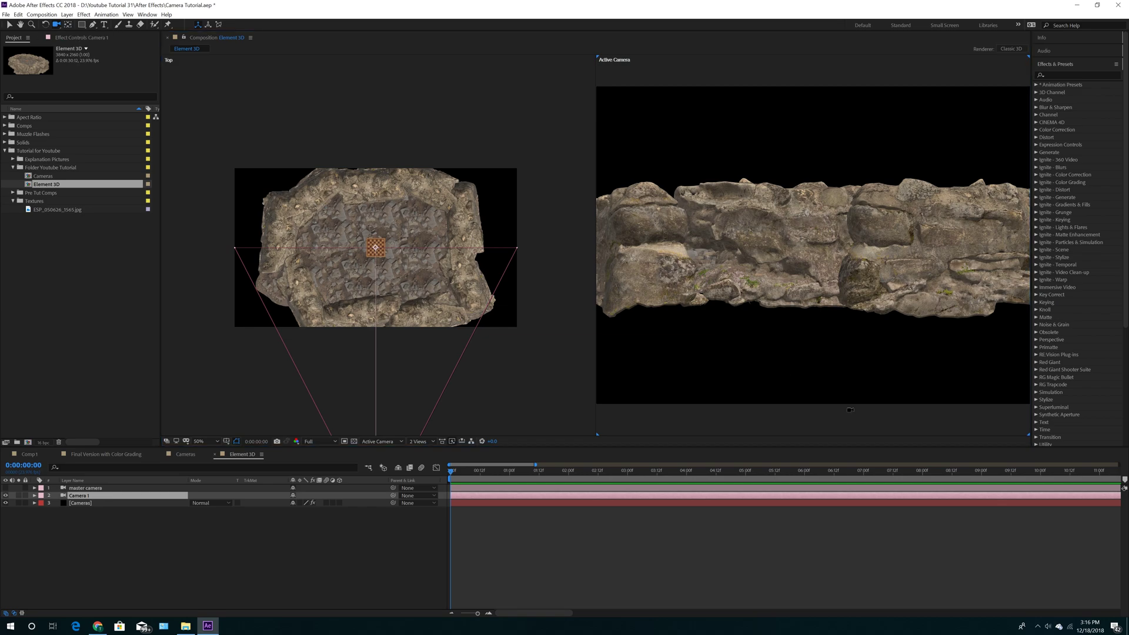
- Orbit Camera 1 to look down over the wall and start Point of Interest and Position keyframes at 0:00:00:00
left_click_drag(916, 277, 834, 310)
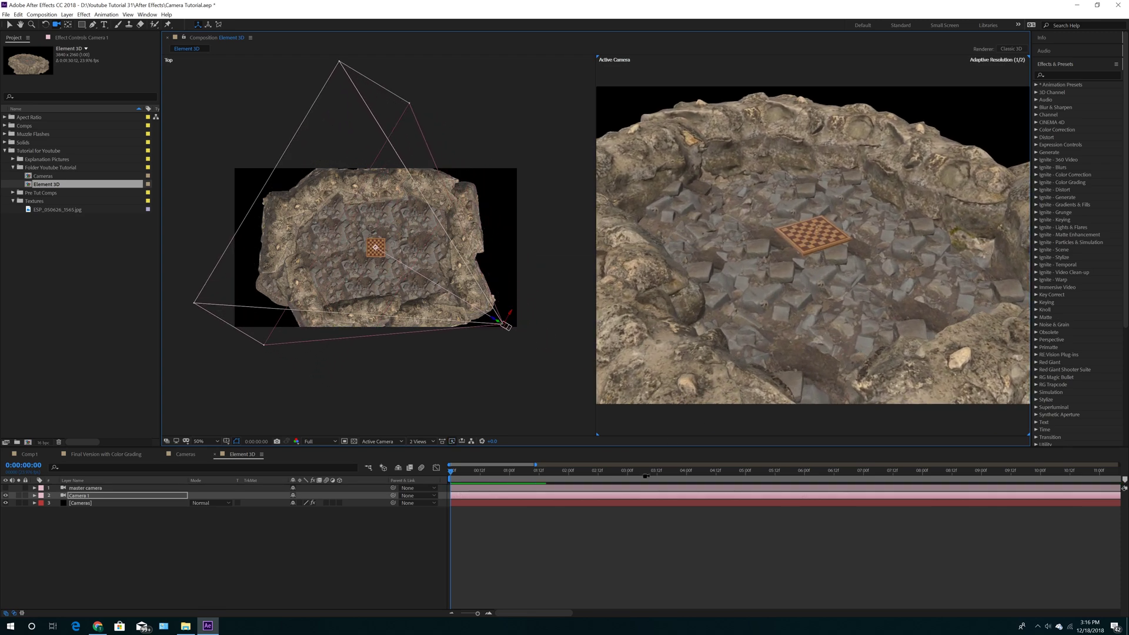
left_click(34, 495)
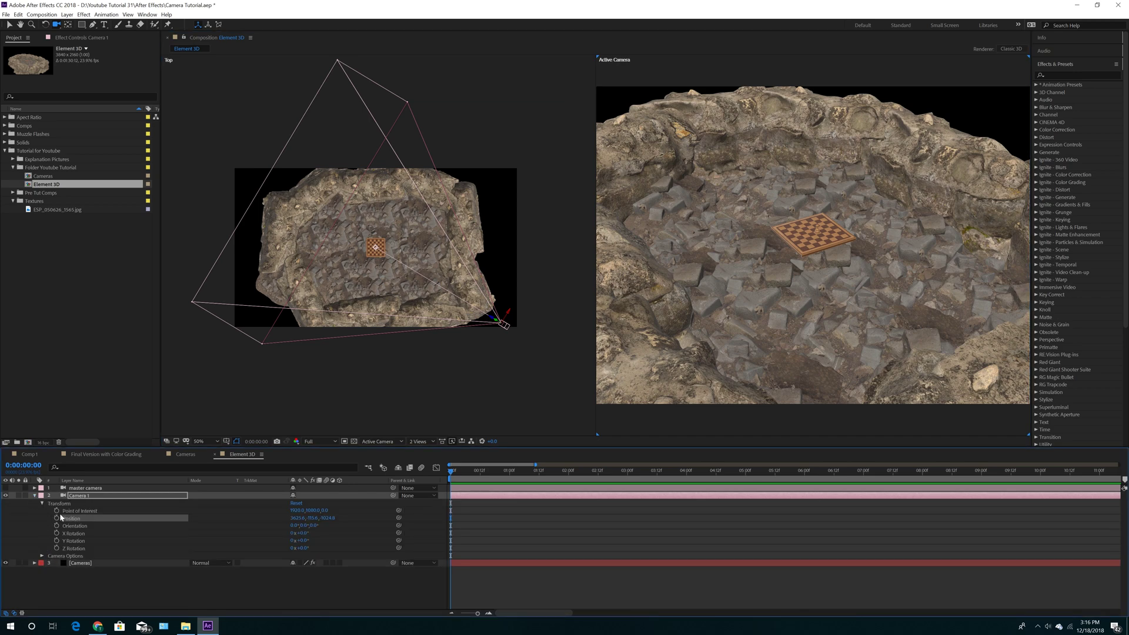
left_click(57, 511)
left_click(56, 519)
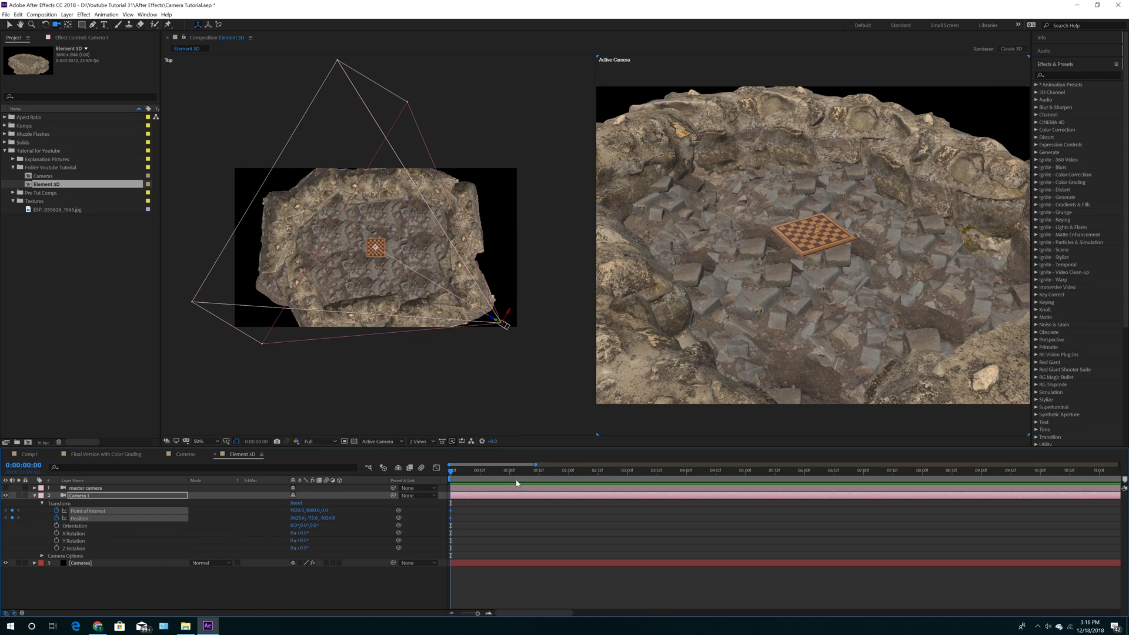
- At 0:00:02:00, bring Camera 1 in close to the corner of the chess board
left_click(568, 473)
left_click_drag(814, 354, 824, 128)
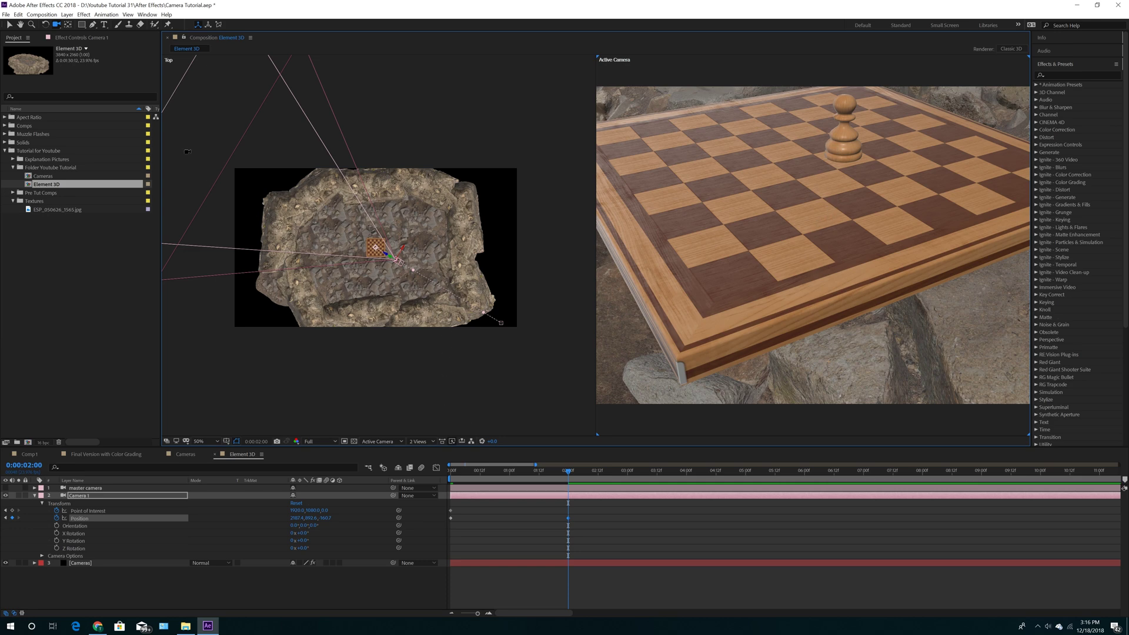
- Change the Top view to Right and raise Camera 1's point of interest so the chess board sits lower in frame
left_click(10, 26)
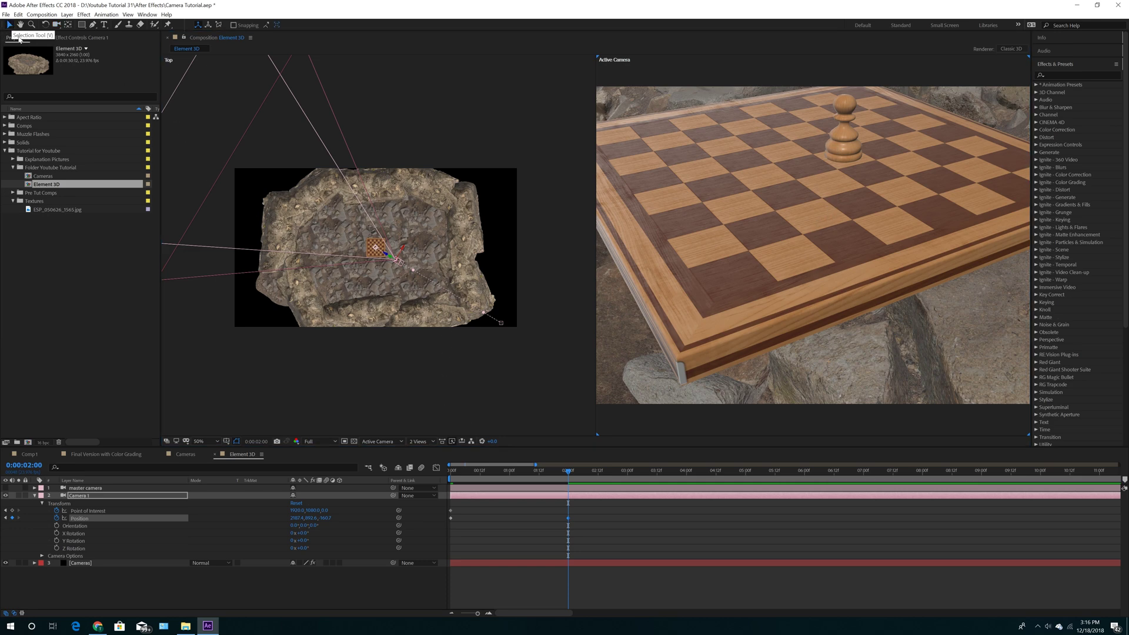
left_click(354, 288)
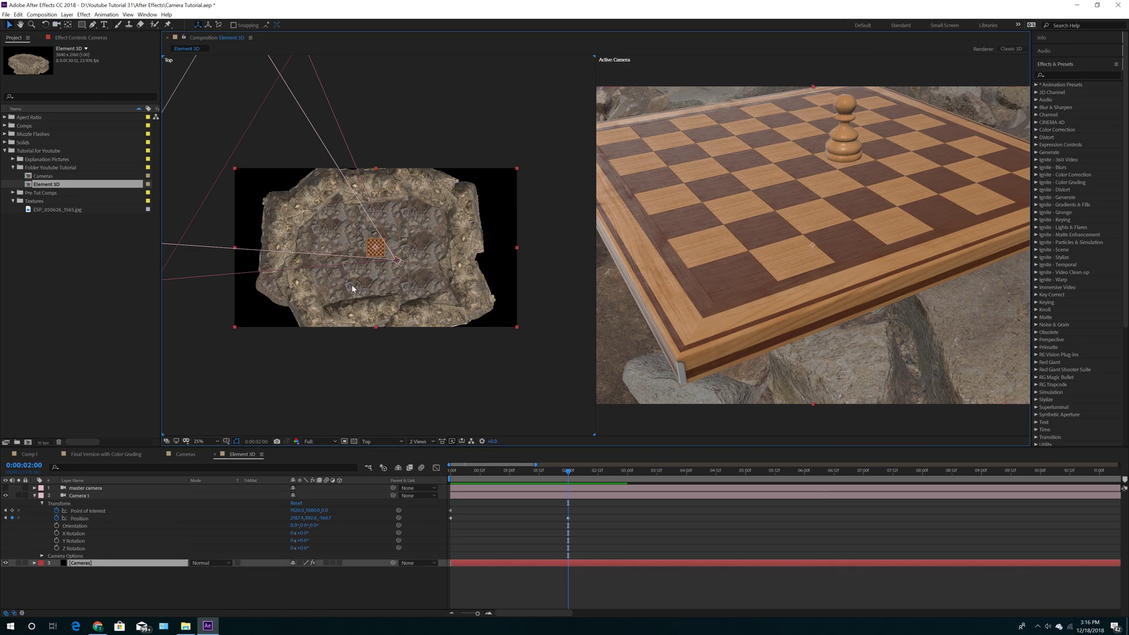
left_click(390, 446)
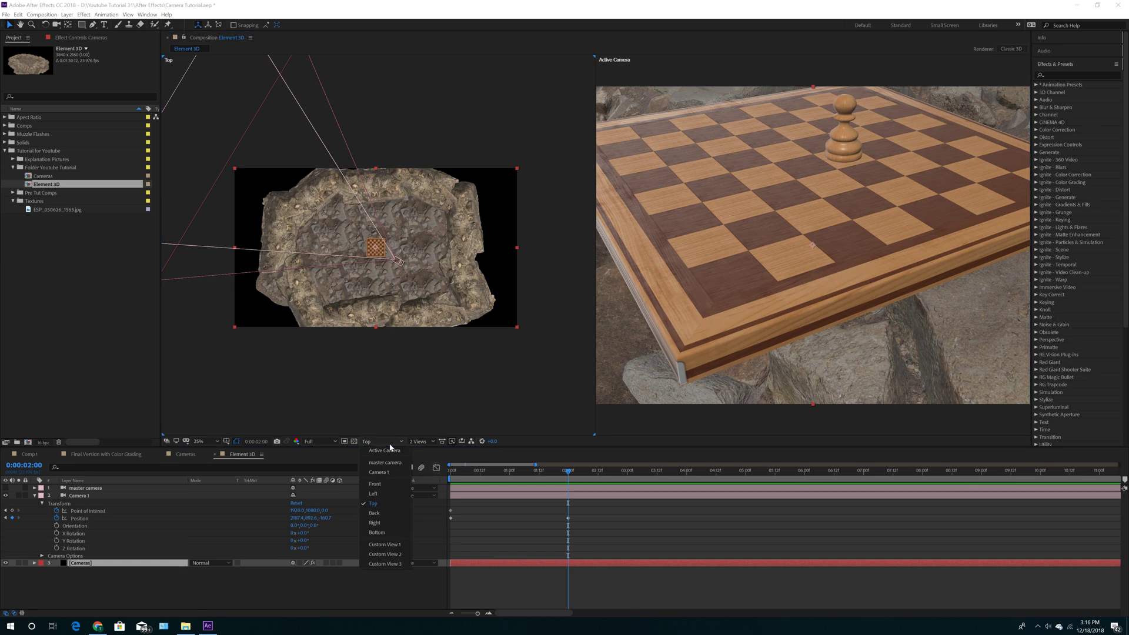
left_click(375, 523)
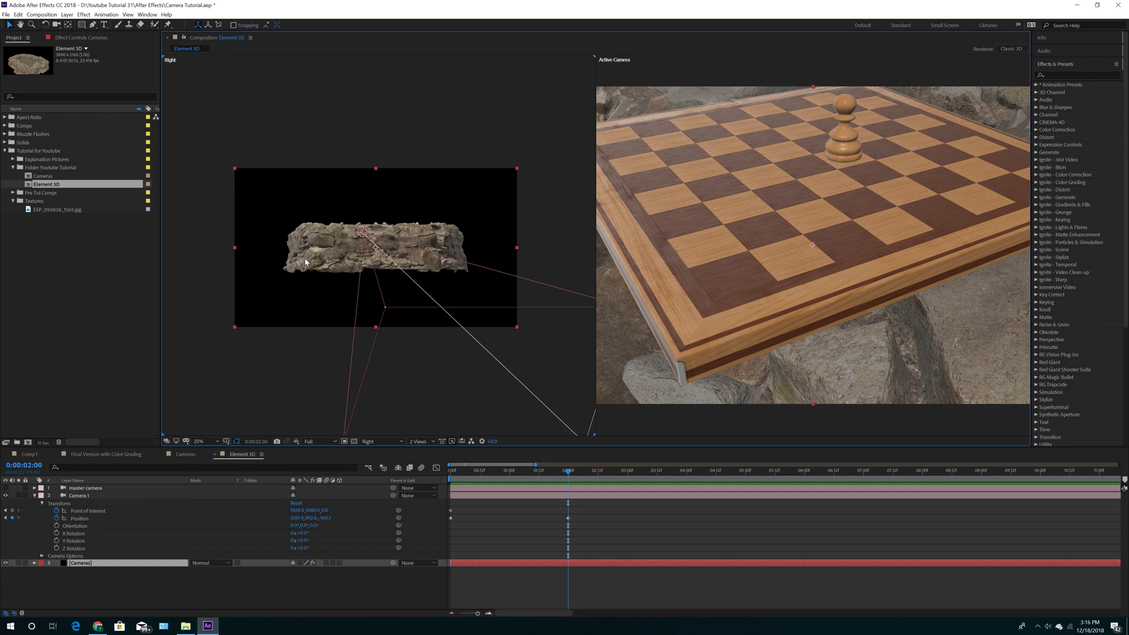
scroll(312, 267, "up", 4)
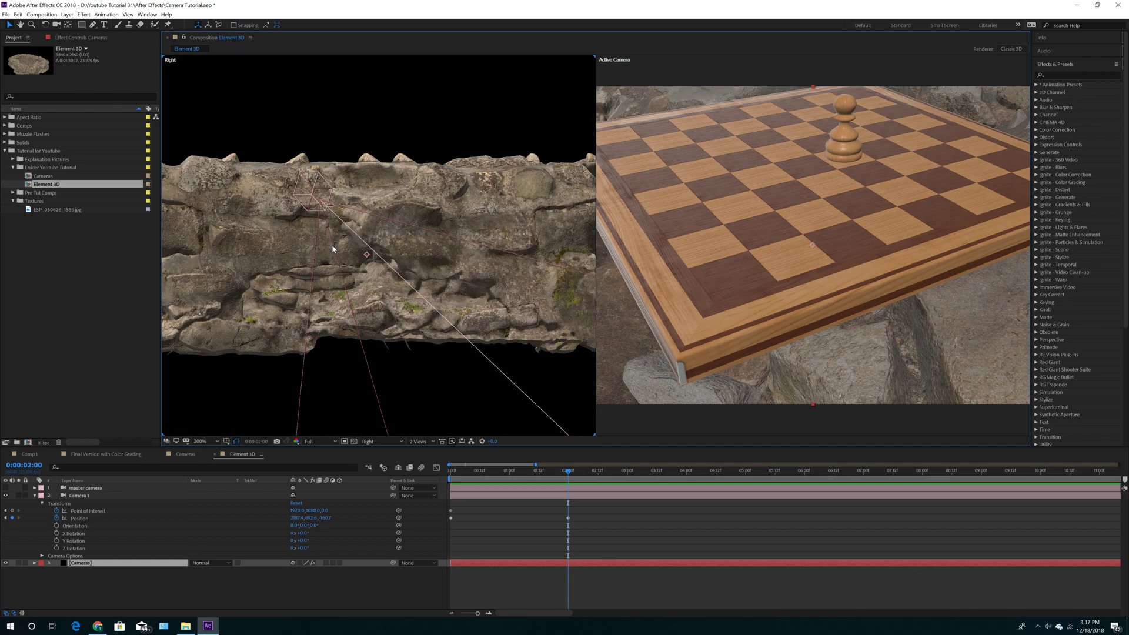
left_click(79, 496)
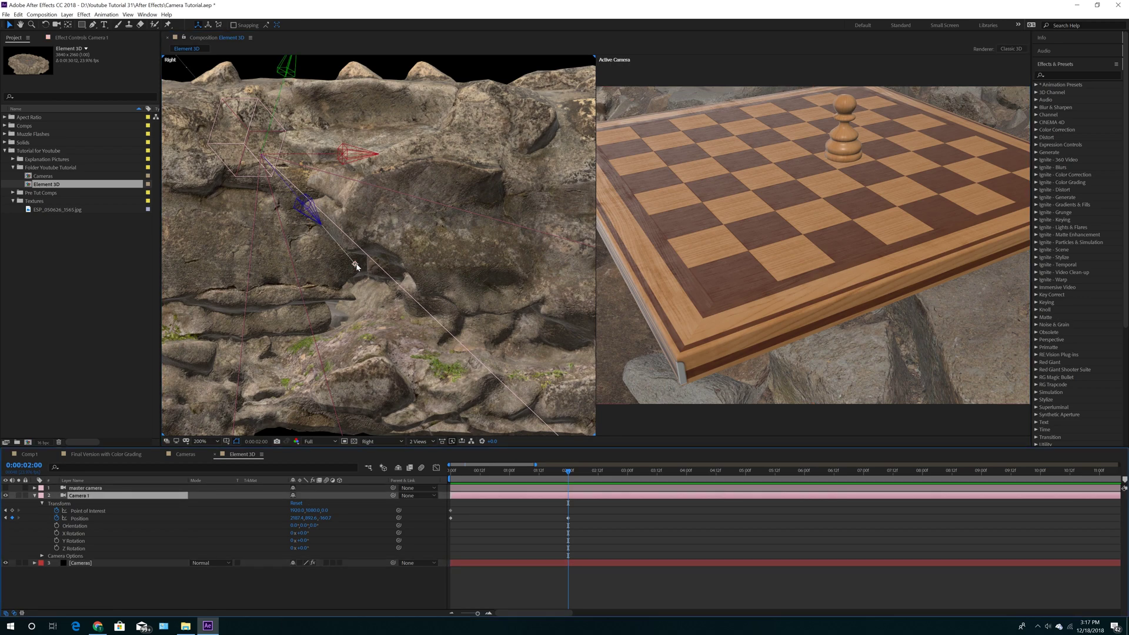
left_click_drag(357, 266, 355, 223)
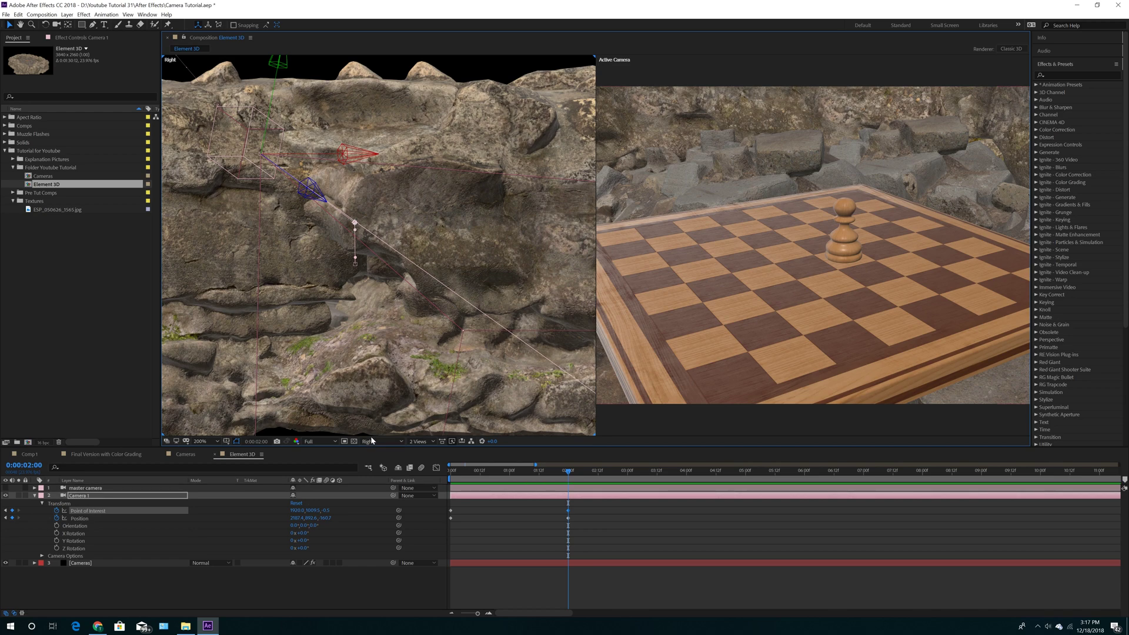
- Add Point of Interest and Position keyframes for Camera 1 at 0:00:02:12 to hold the shot
left_click_drag(572, 470, 597, 478)
left_click(11, 511)
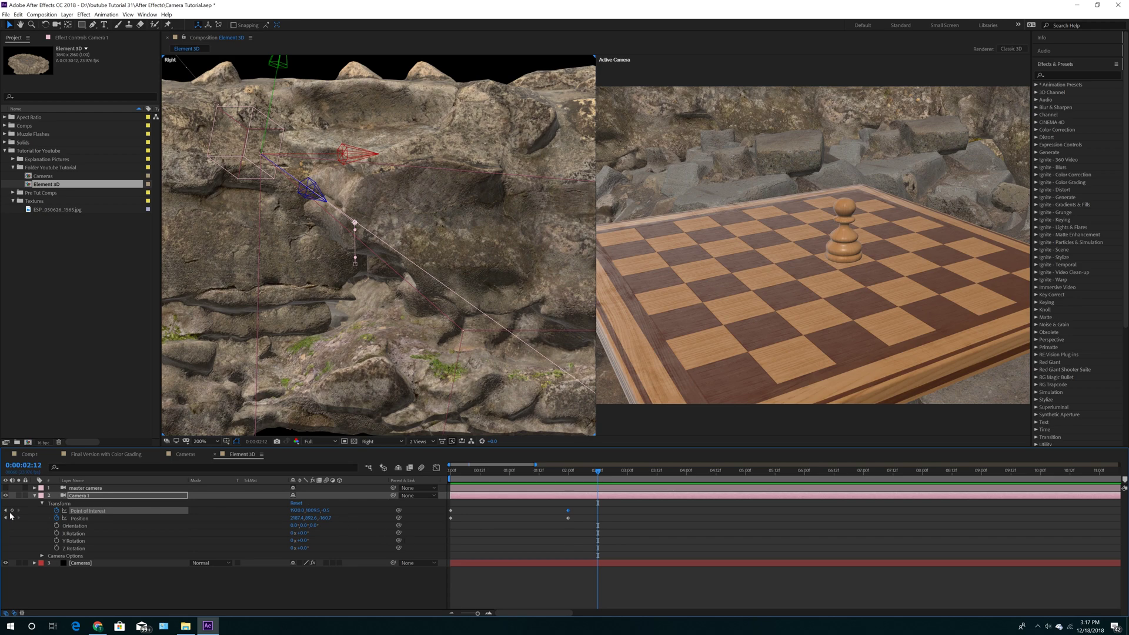
left_click(12, 518)
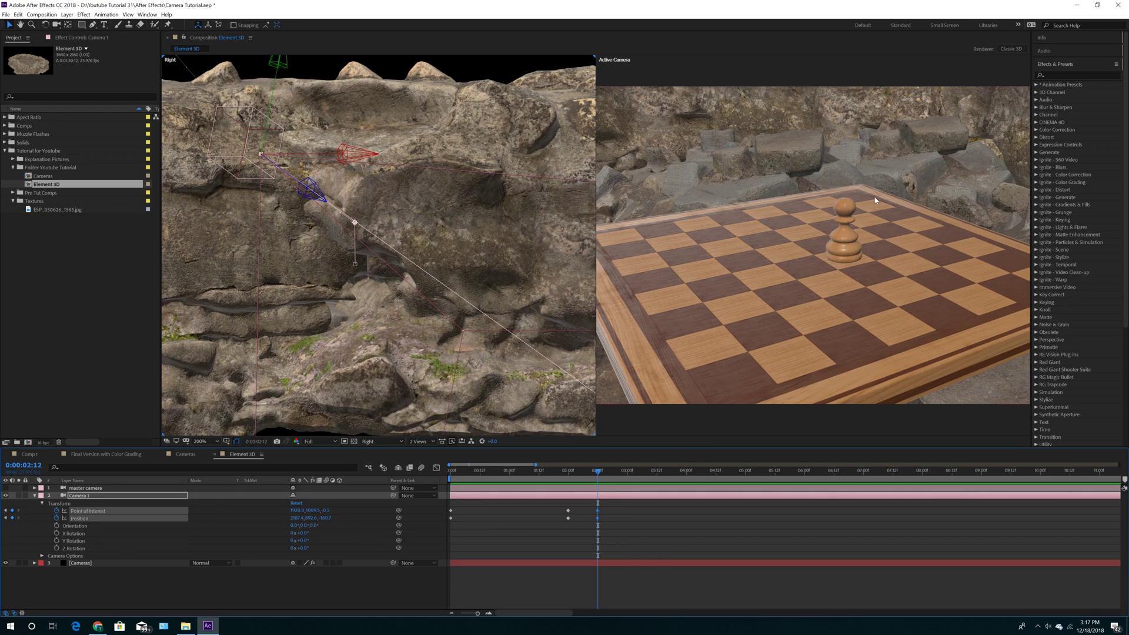
- Move the current time to 0:00:03:12 and change the Right view back to Top
left_click_drag(597, 474, 658, 485)
left_click(432, 237)
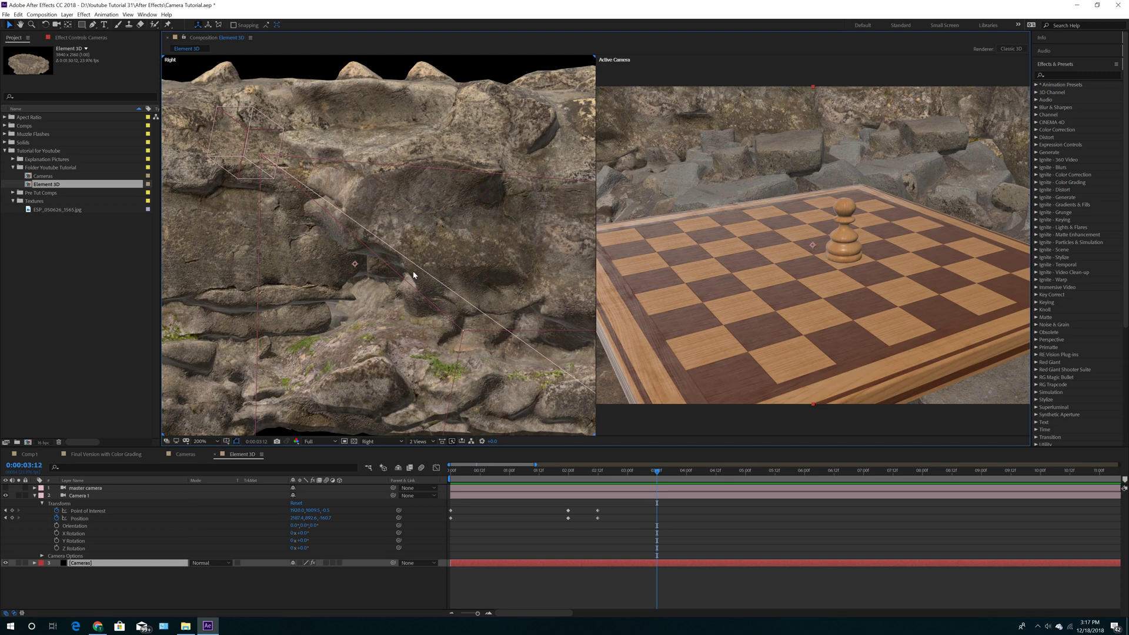
left_click(382, 441)
left_click(373, 503)
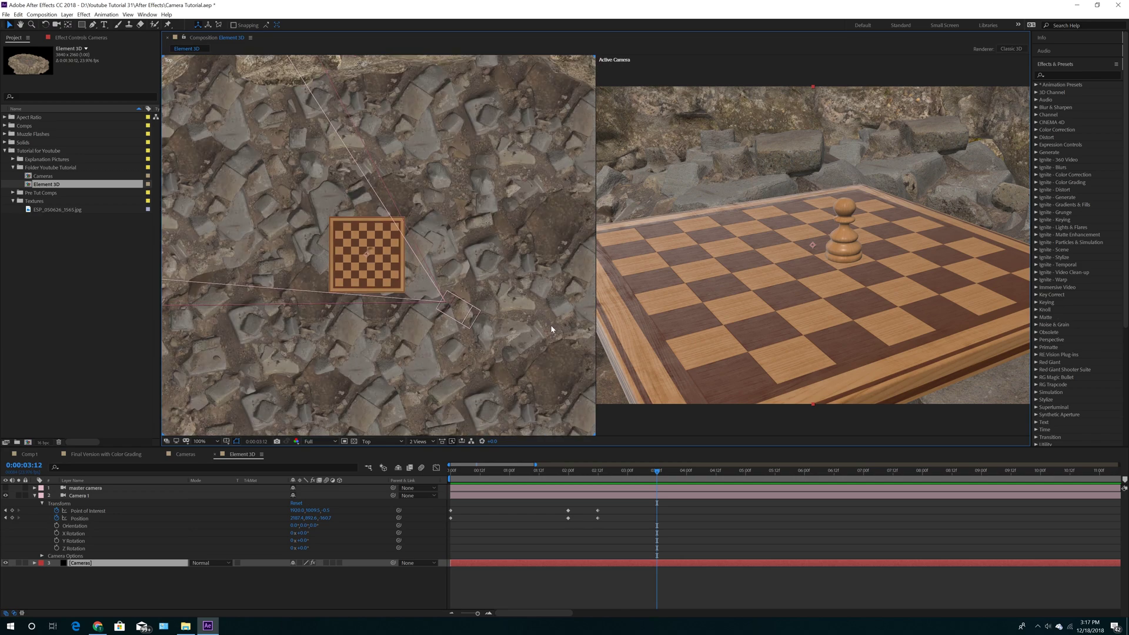
left_click(13, 511)
left_click(13, 518)
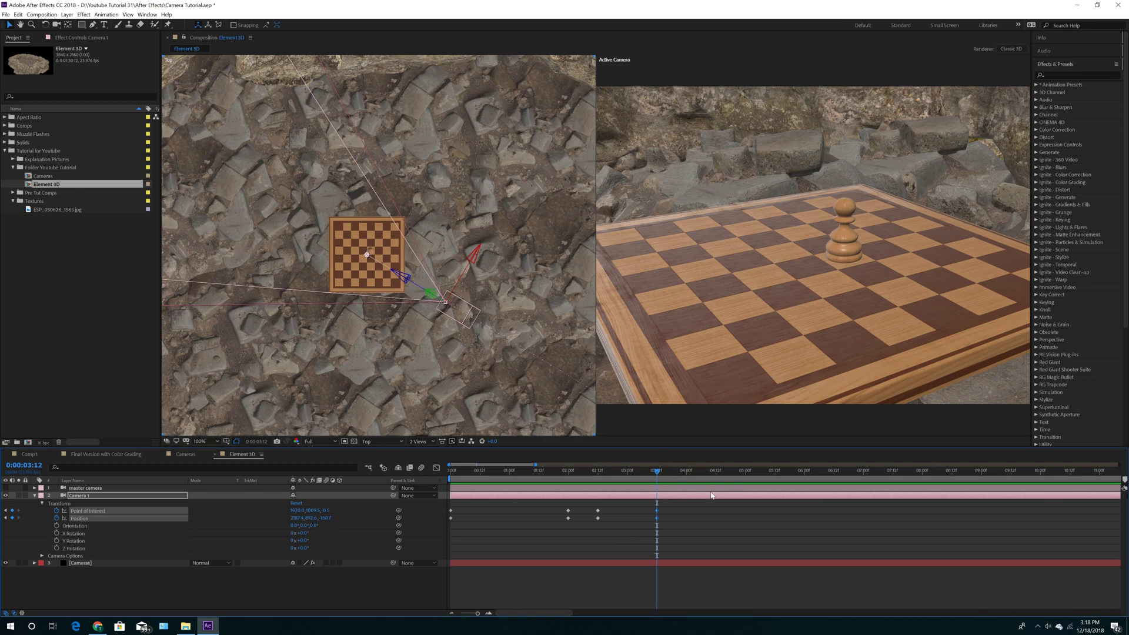
left_click(18, 14)
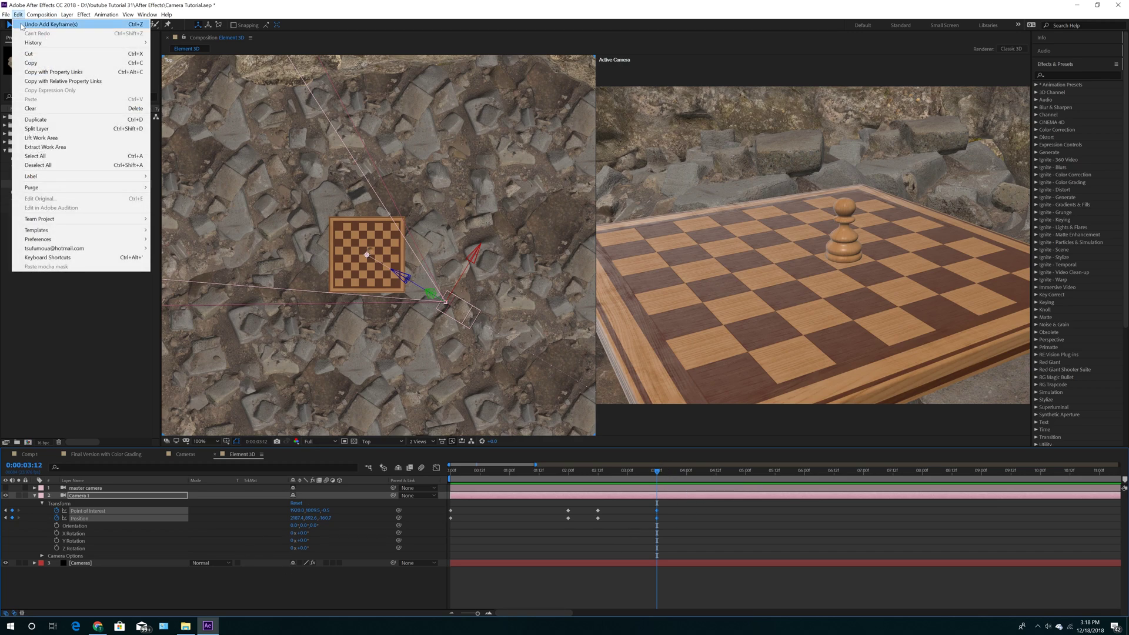
left_click(23, 27)
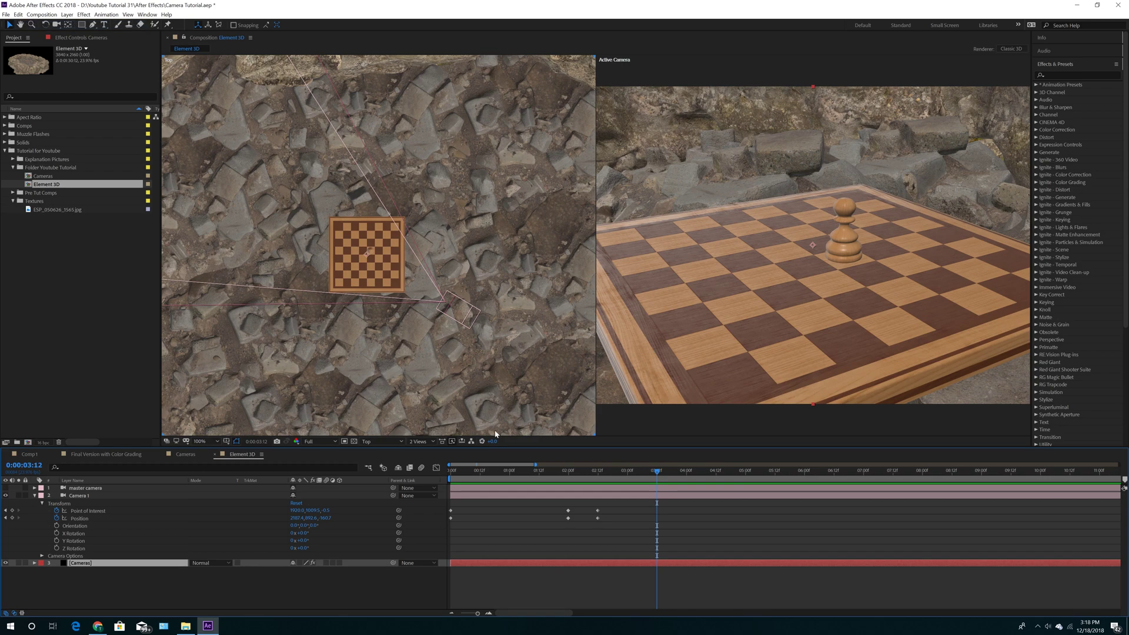
- At 0:00:03:12, move Camera 1 along the chess board's side to its upper corner in the Top view and keyframe the Point of Interest
left_click(598, 474)
left_click(657, 478)
left_click(598, 476)
left_click(657, 475)
left_click(598, 472)
left_click(658, 477)
left_click_drag(470, 316, 468, 189)
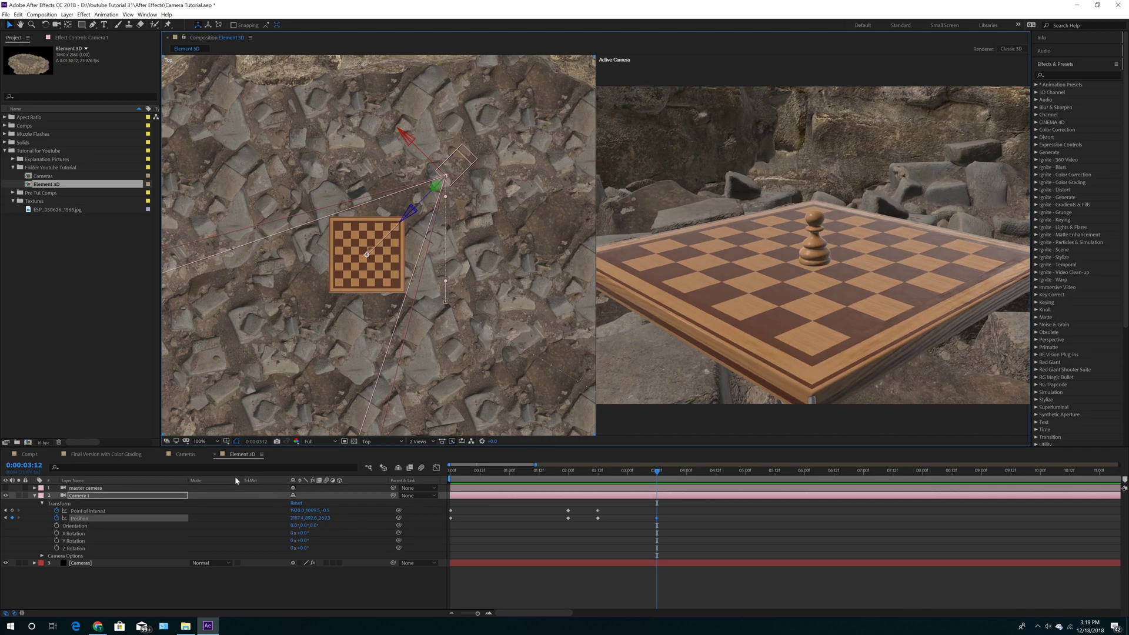
left_click(13, 511)
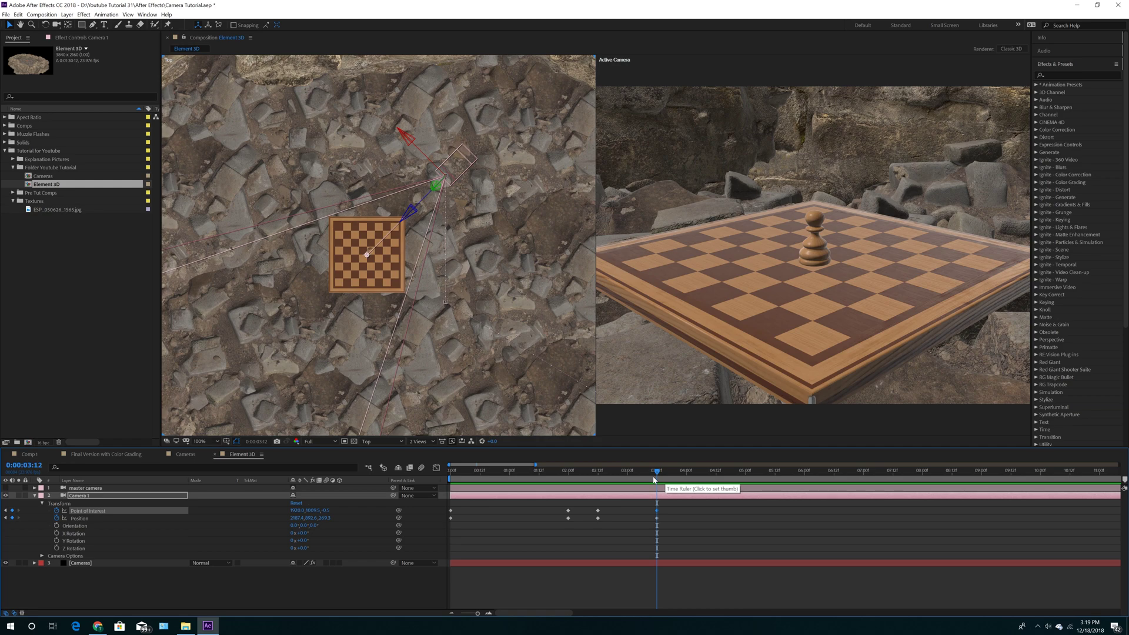
- At 0:00:05:00, move Camera 1 across to the board's upper-left corner in the Top view and keyframe the Point of Interest
left_click(746, 471)
left_click_drag(469, 162, 301, 158)
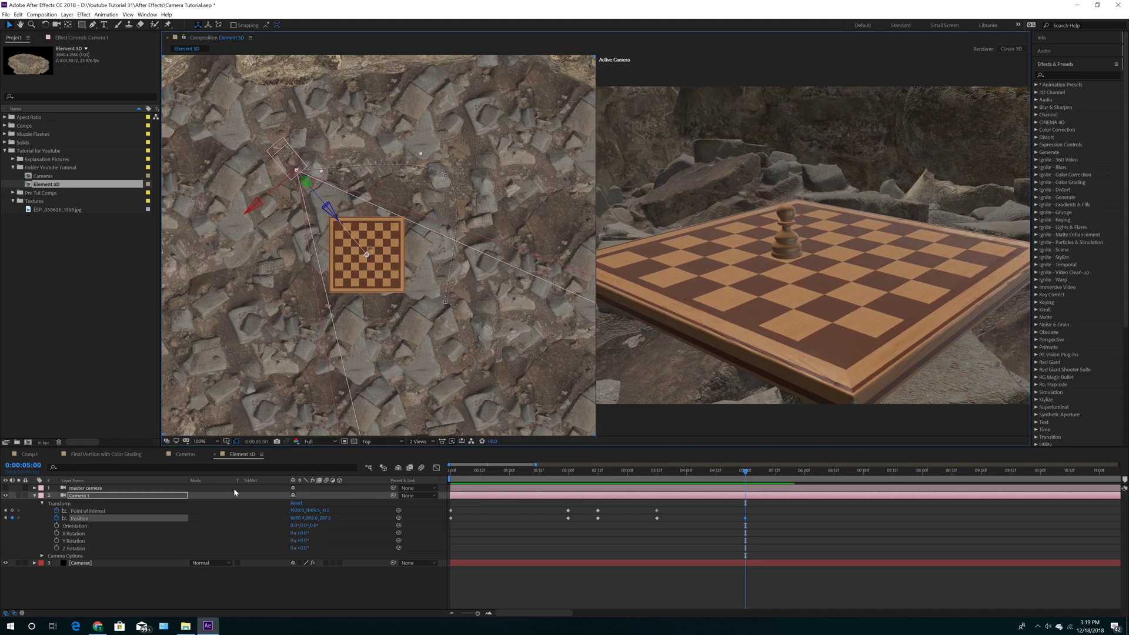
left_click(13, 511)
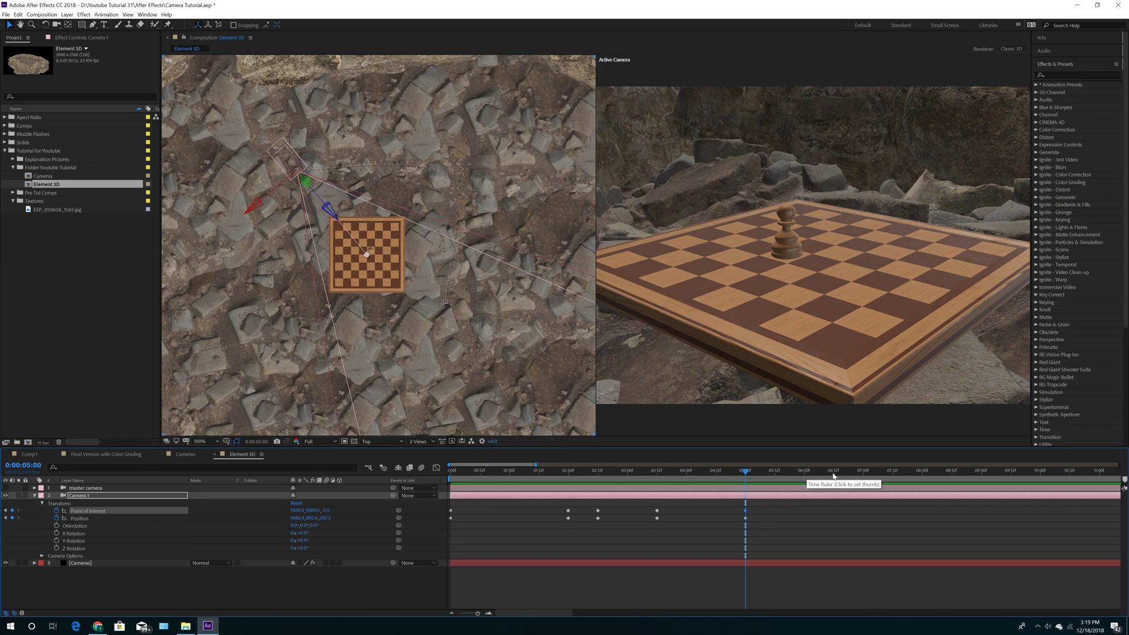
- At 0:00:06:12, move Camera 1 down to the board's lower-left corner in the Top view and keyframe the Point of Interest
left_click(833, 472)
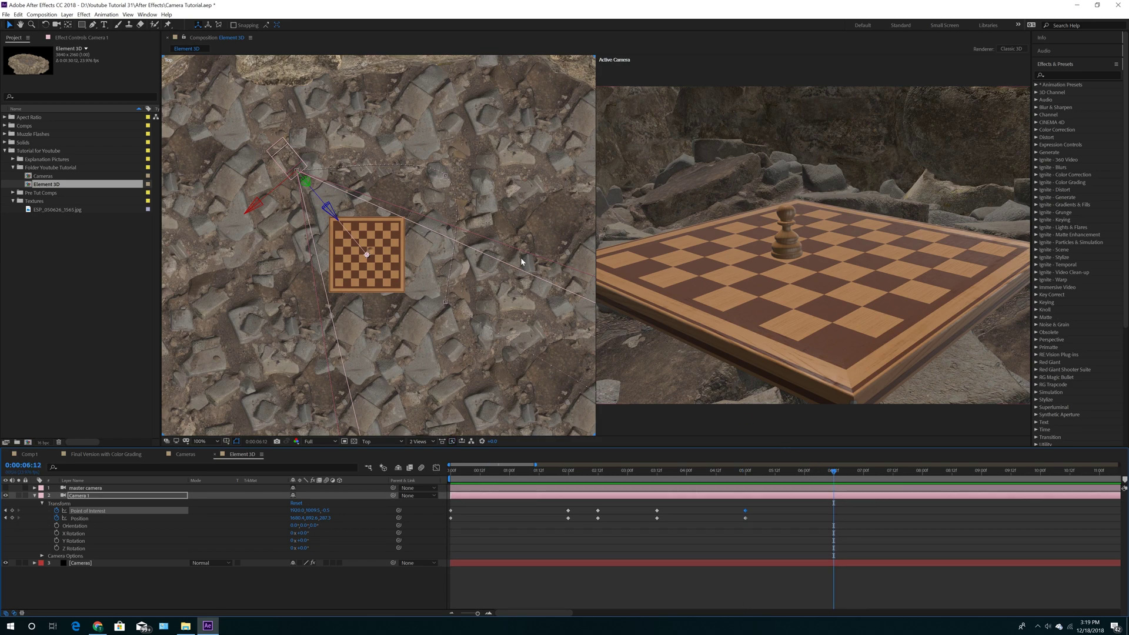
left_click_drag(275, 160, 265, 289)
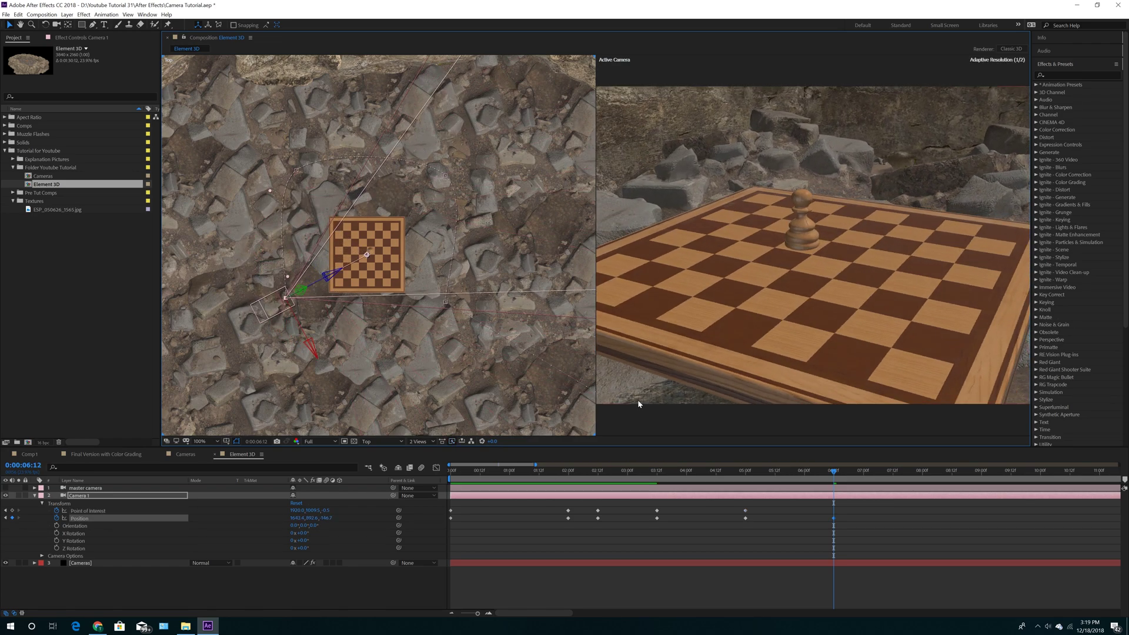
left_click(13, 511)
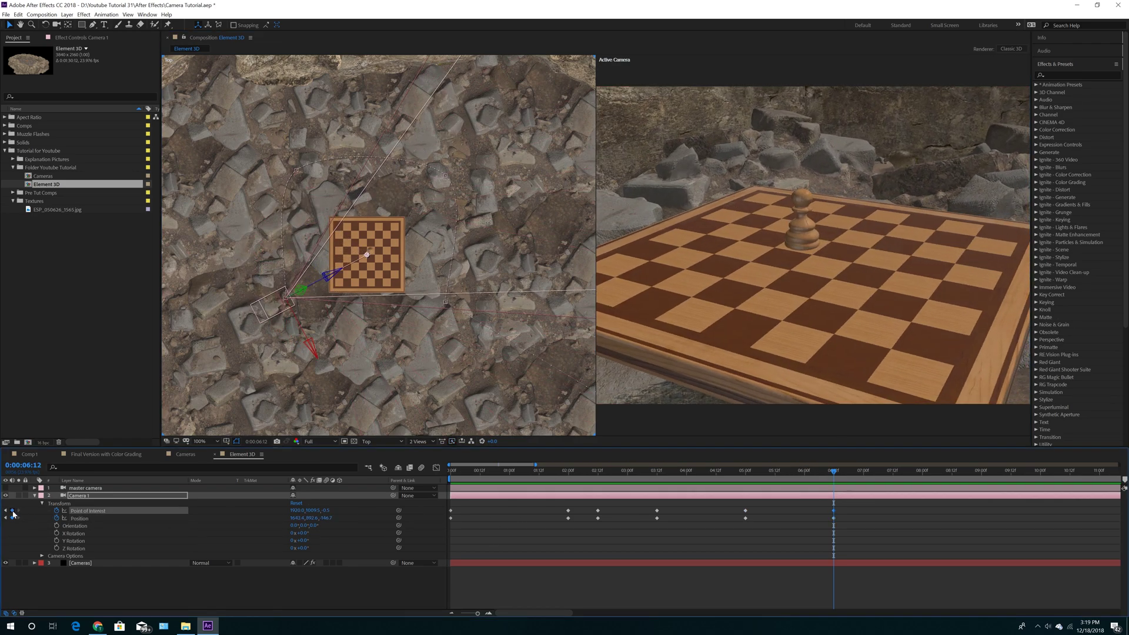
- At 0:00:08:00, move Camera 1 across to the board's lower-right corner in the Top view and keyframe the Point of Interest
left_click_drag(834, 472, 922, 479)
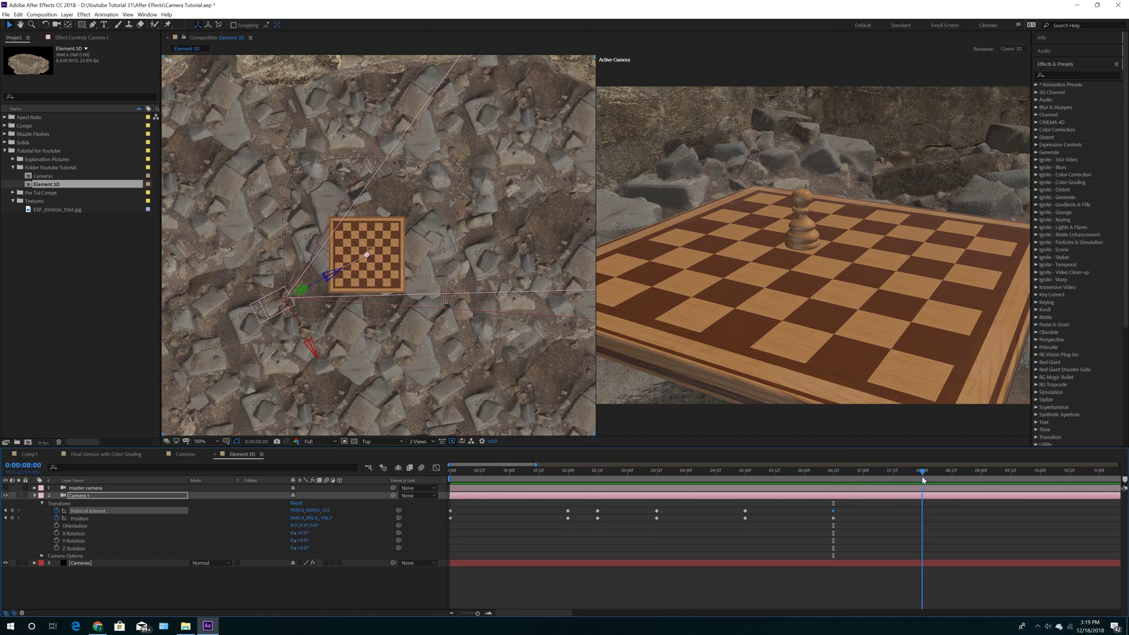
left_click_drag(275, 316, 419, 316)
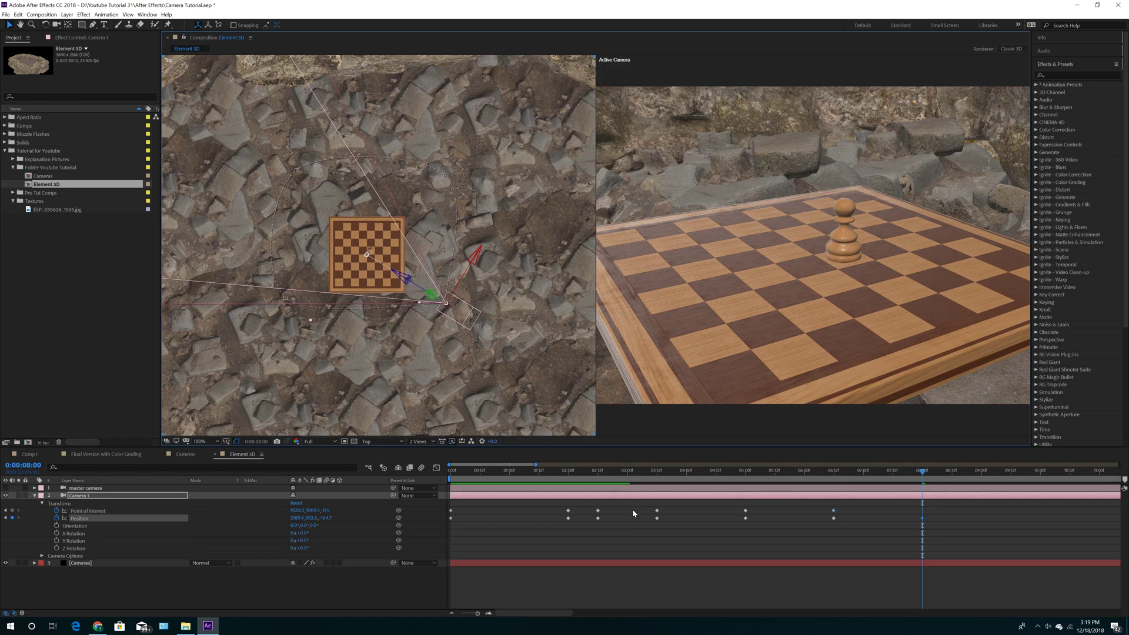
left_click(12, 511)
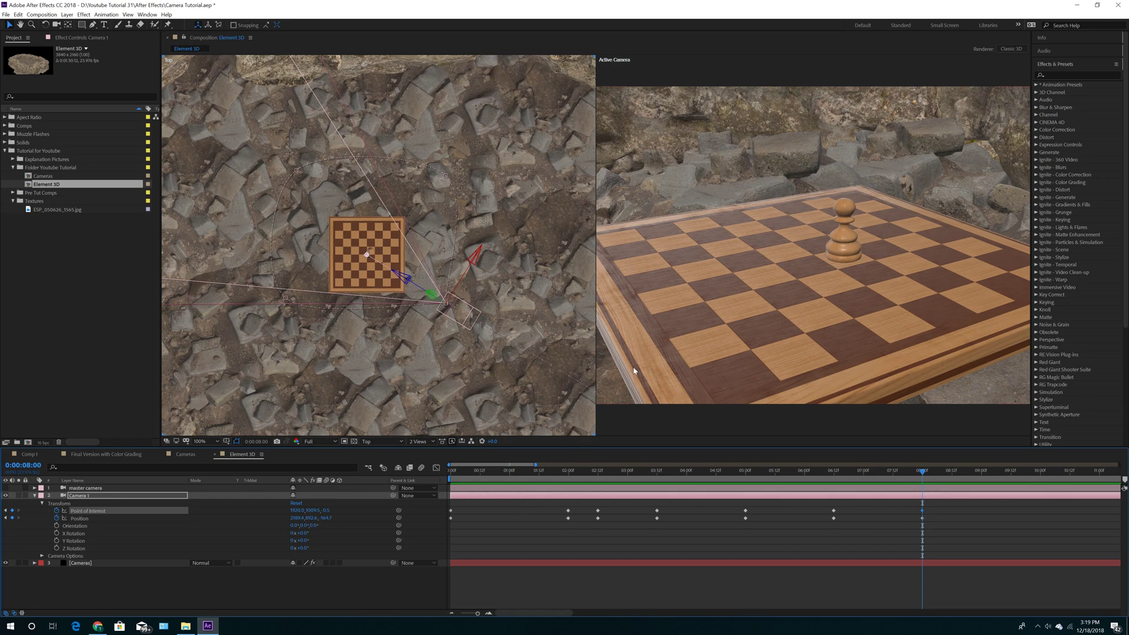
- At 0:00:03:00, add Point of Interest and Position keyframes for Camera 1 and move it slightly outward from the board's right side
key("comma")
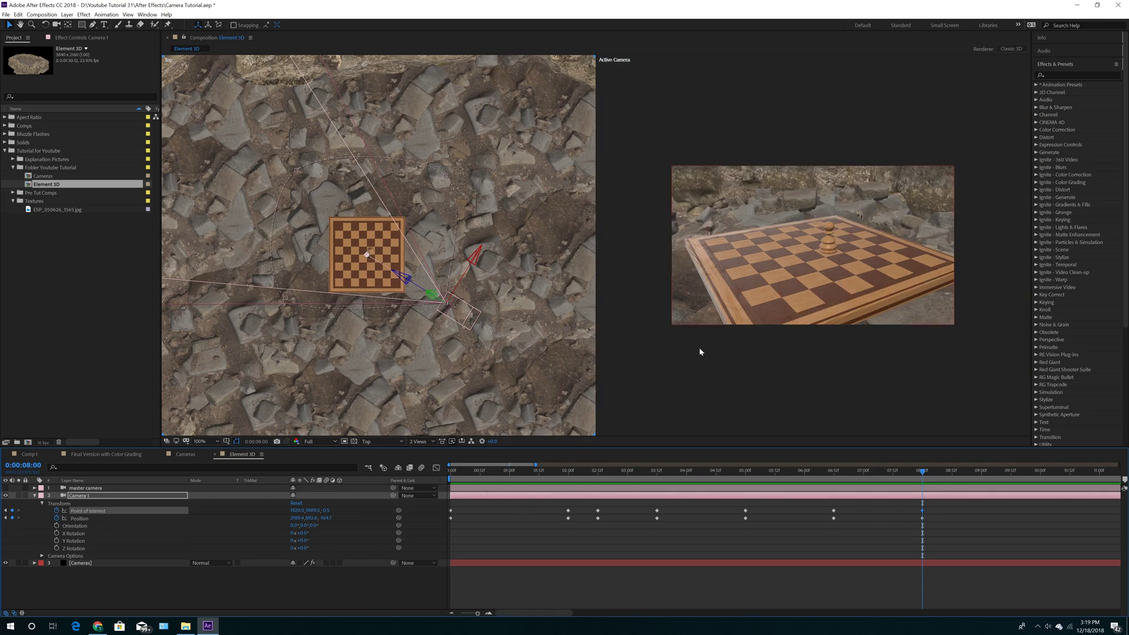
left_click(457, 474)
left_click_drag(457, 474, 922, 504)
left_click(599, 471)
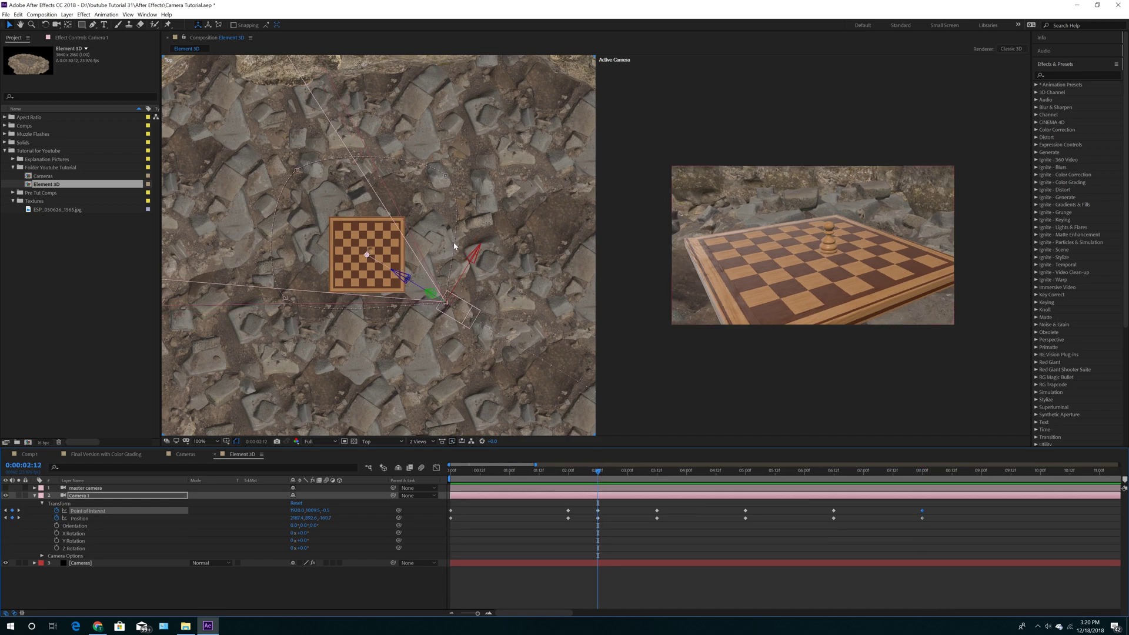
left_click(629, 474)
left_click(12, 510)
left_click(11, 518)
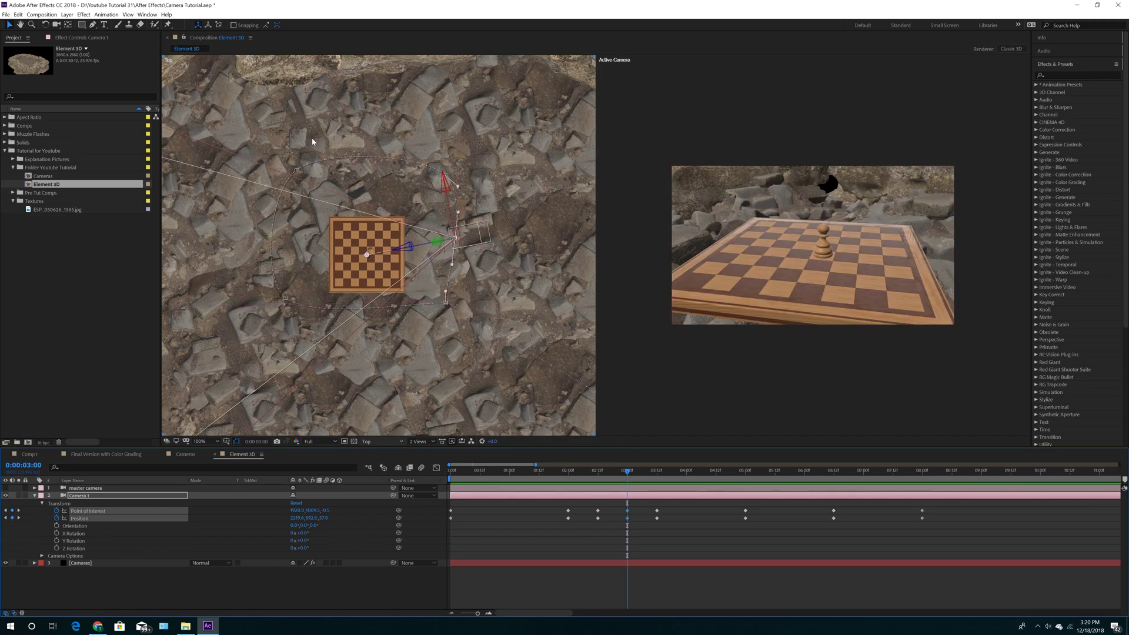
mouse_move(460, 238)
left_mouse_down()
mouse_move(473, 240)
mouse_move(462, 238)
left_mouse_up()
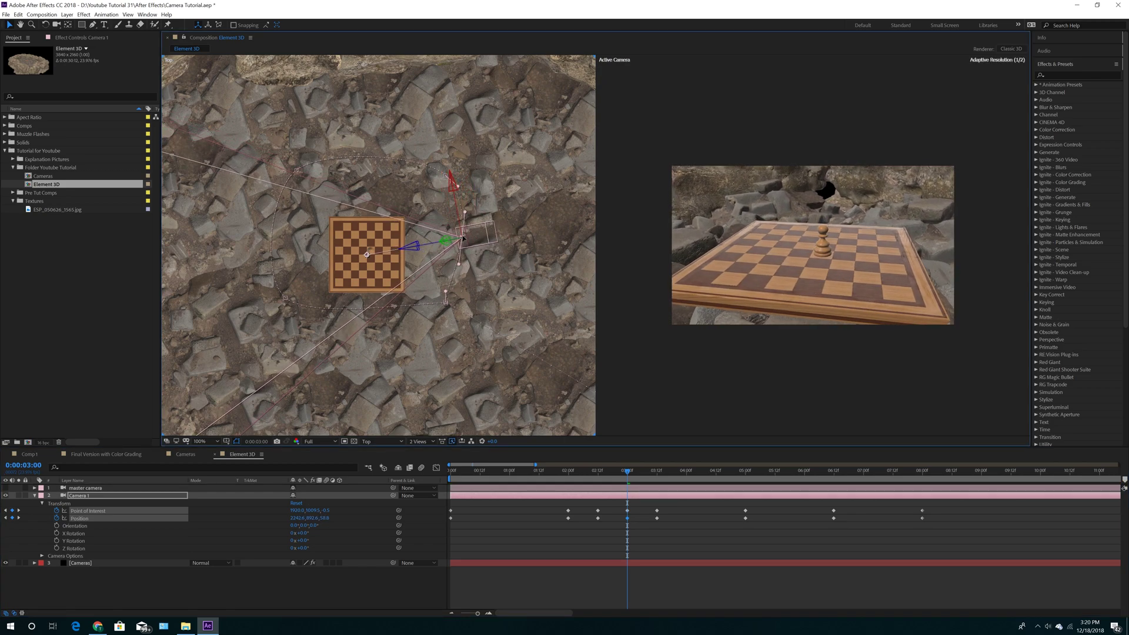
- At 0:00:04:05, add Point of Interest and Position keyframes for Camera 1 and move it slightly farther above the board's upper edge
left_click(700, 474)
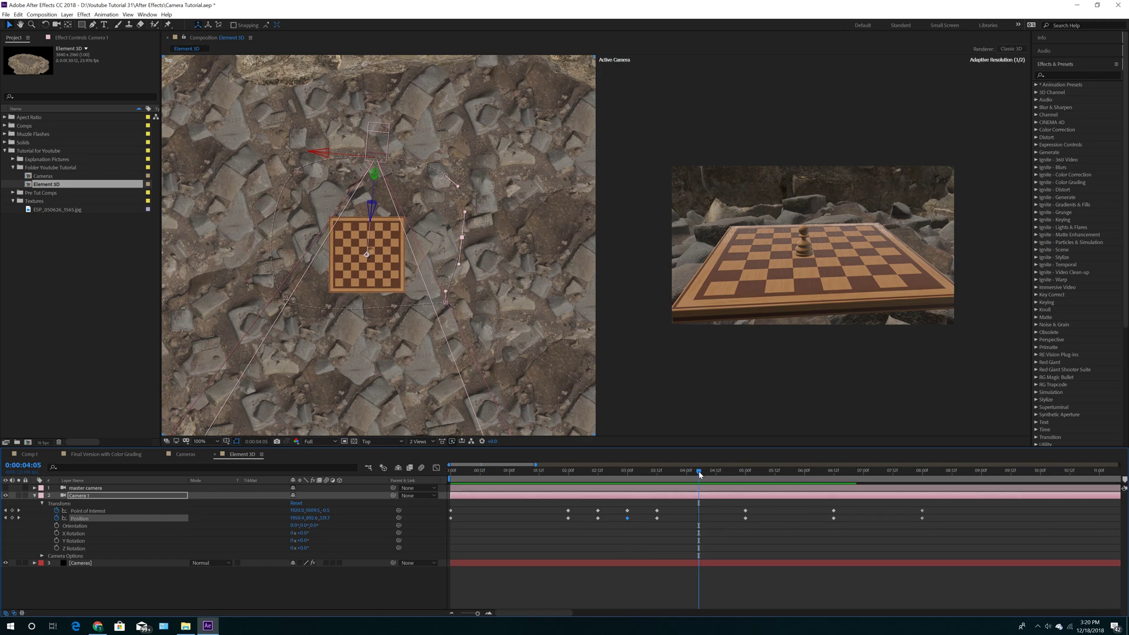
left_click(13, 512)
left_click(13, 518)
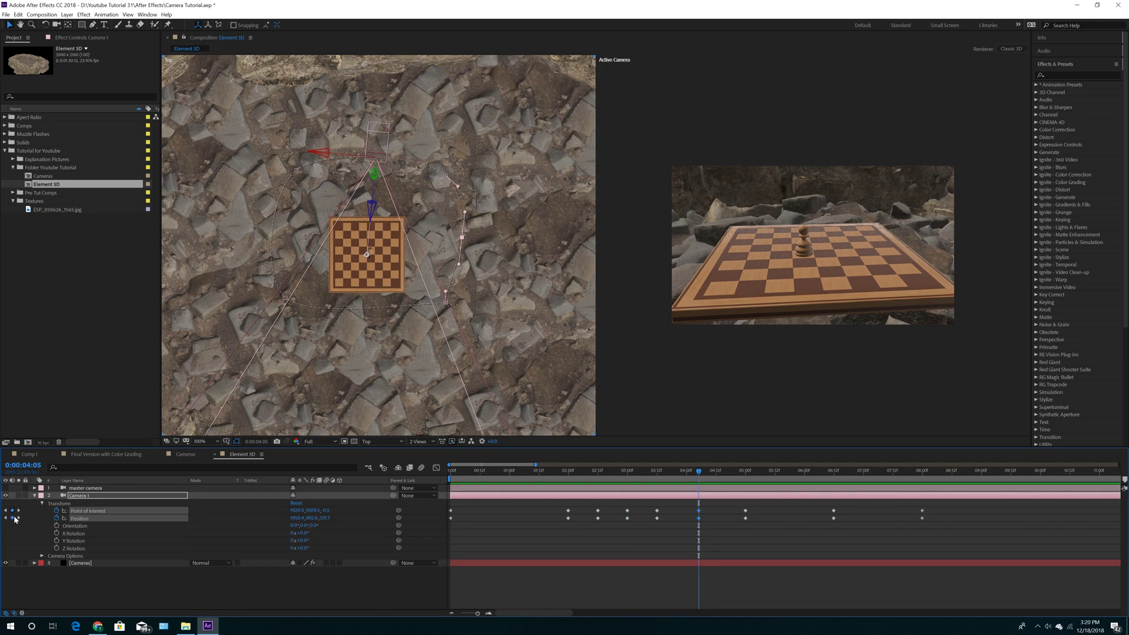
left_click_drag(375, 158, 375, 143)
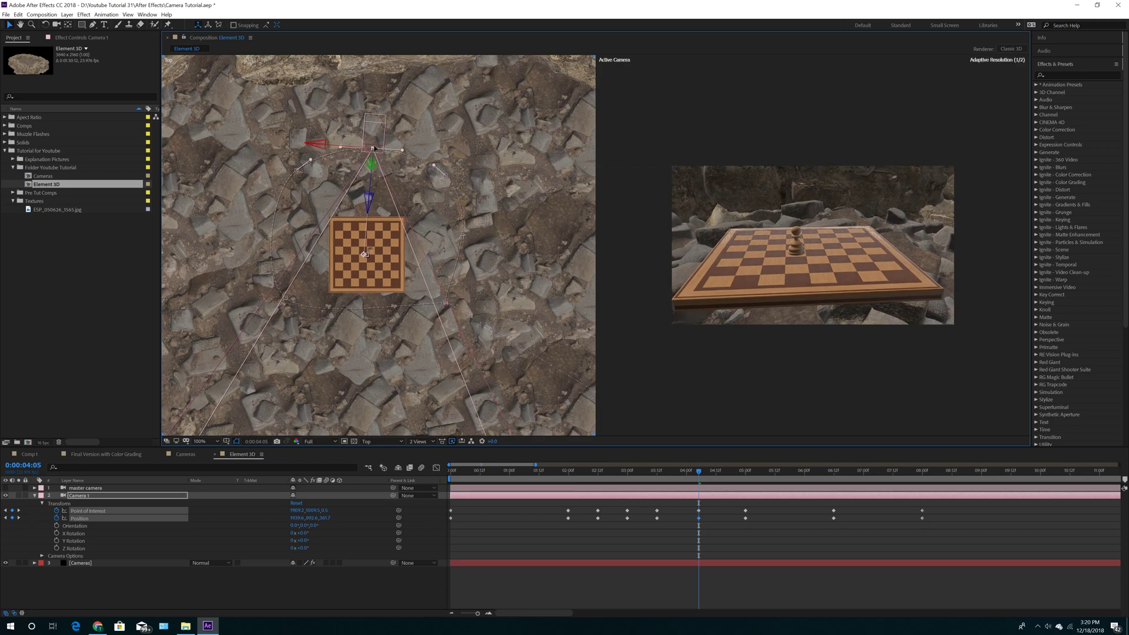
- At 0:00:05:18, add Point of Interest and Position keyframes for Camera 1 and move it slightly outward from the board's left side
left_click(791, 477)
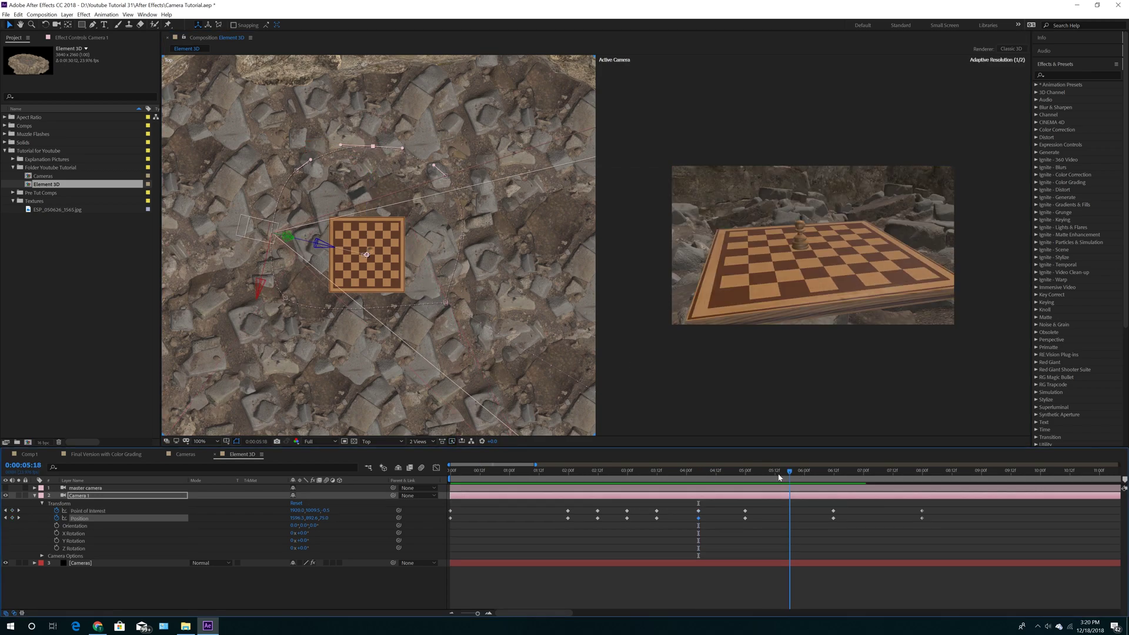
left_click(12, 511)
left_click(13, 518)
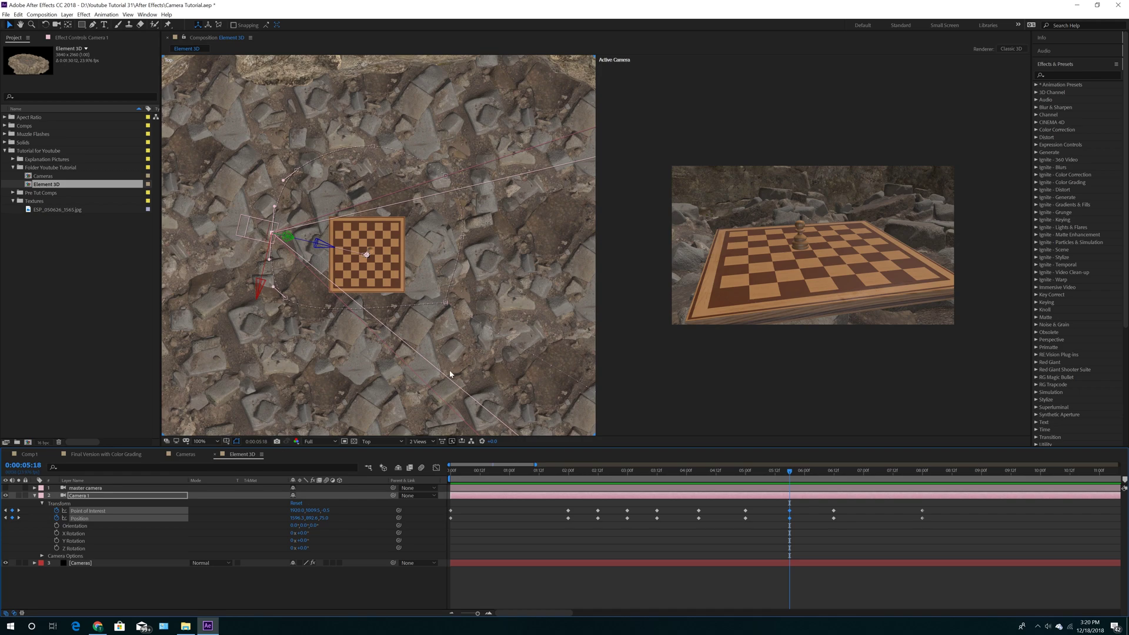
left_click_drag(270, 232, 260, 228)
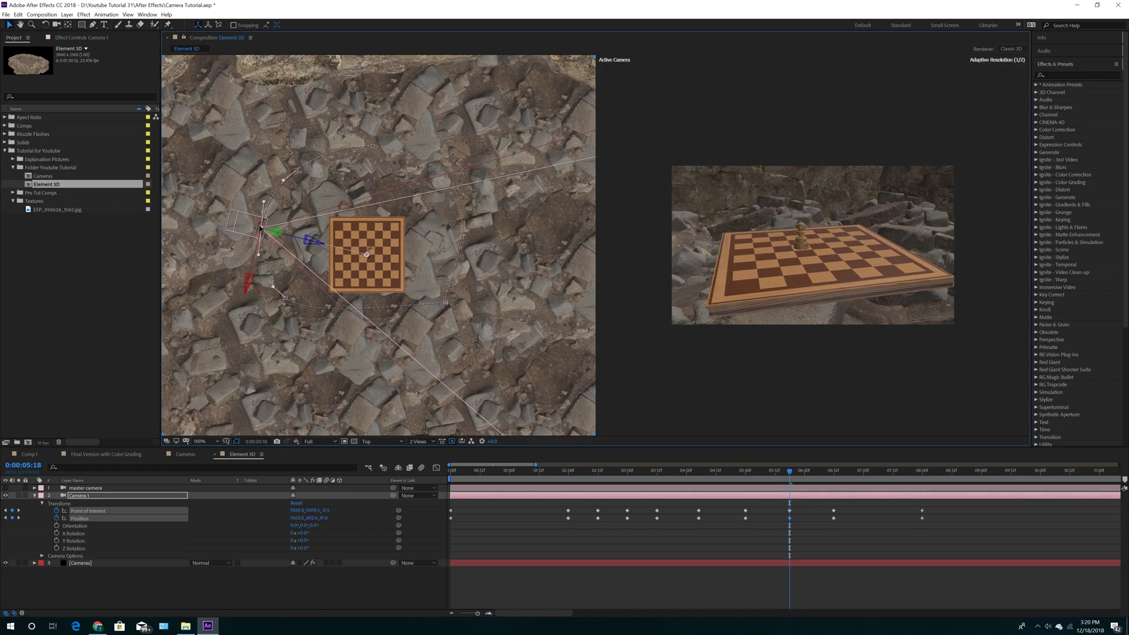
- At 0:00:07:06, add Point of Interest and Position keyframes for Camera 1 and move it farther below the board's lower edge
left_click(880, 471)
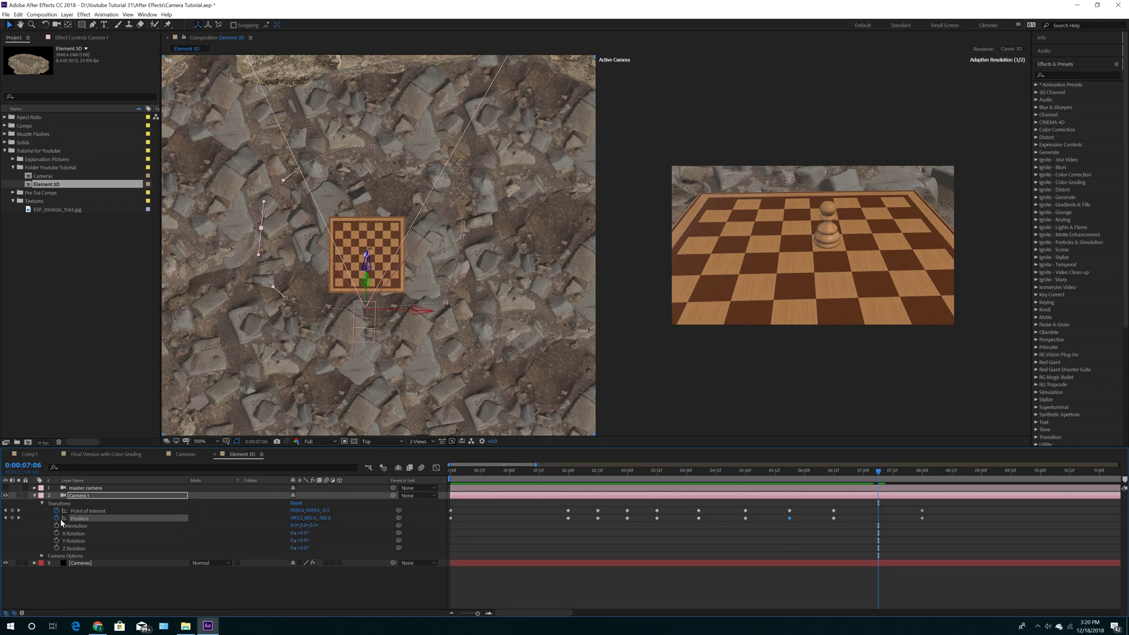
left_click(12, 511)
left_click(12, 518)
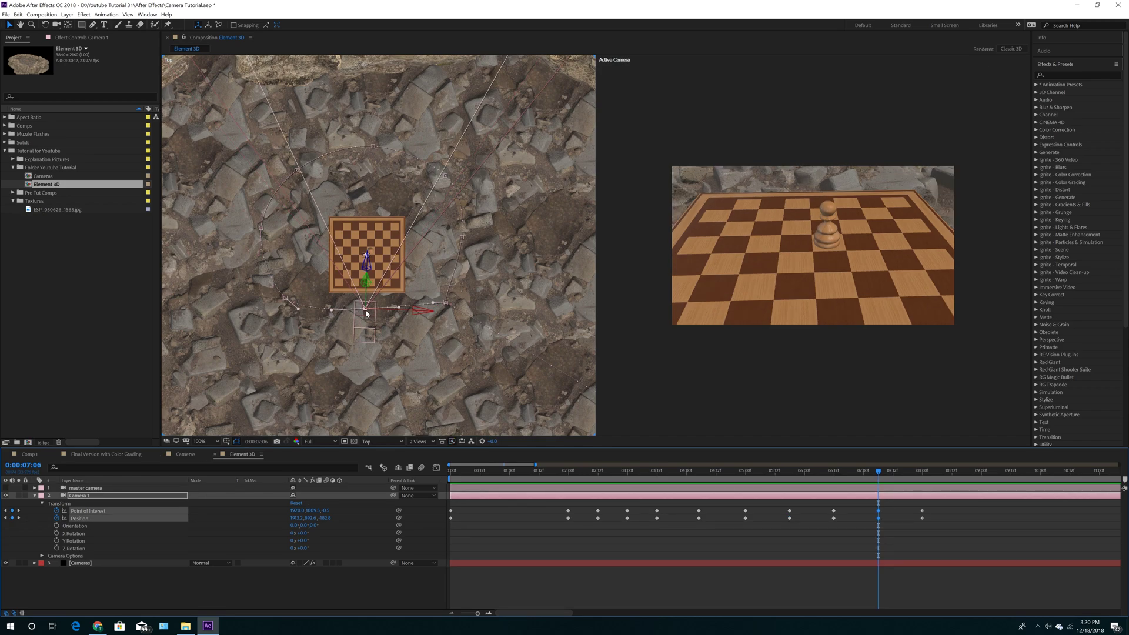
left_click_drag(367, 312, 366, 335)
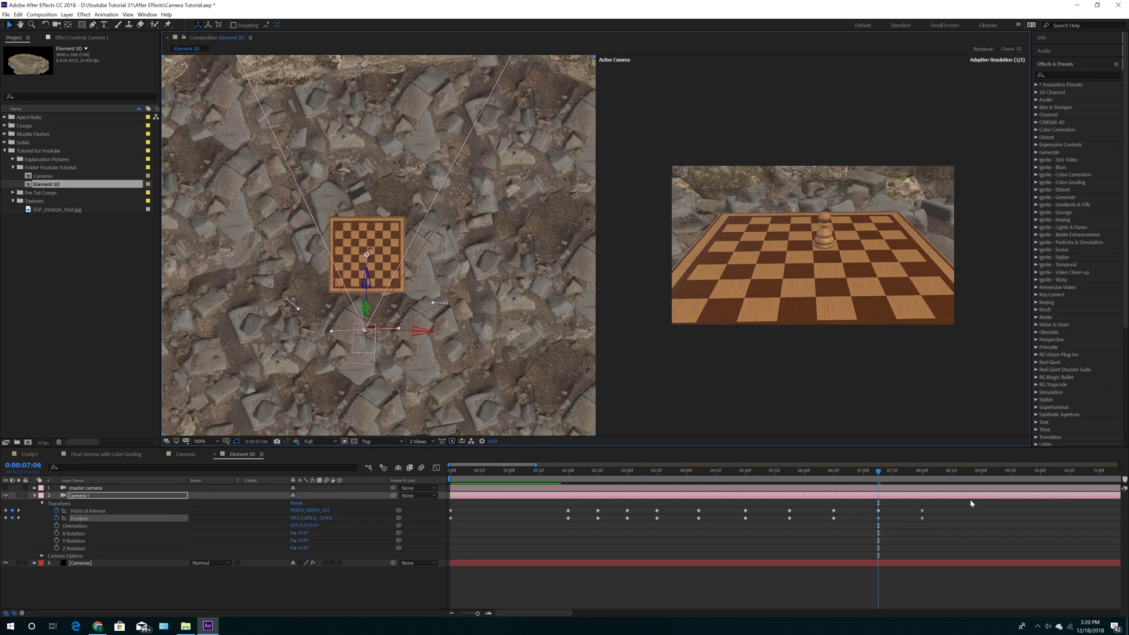
- At 0:00:08:00, move Camera 1 slightly outward from the board's lower-right corner, and collapse the layer's properties
left_click(922, 472)
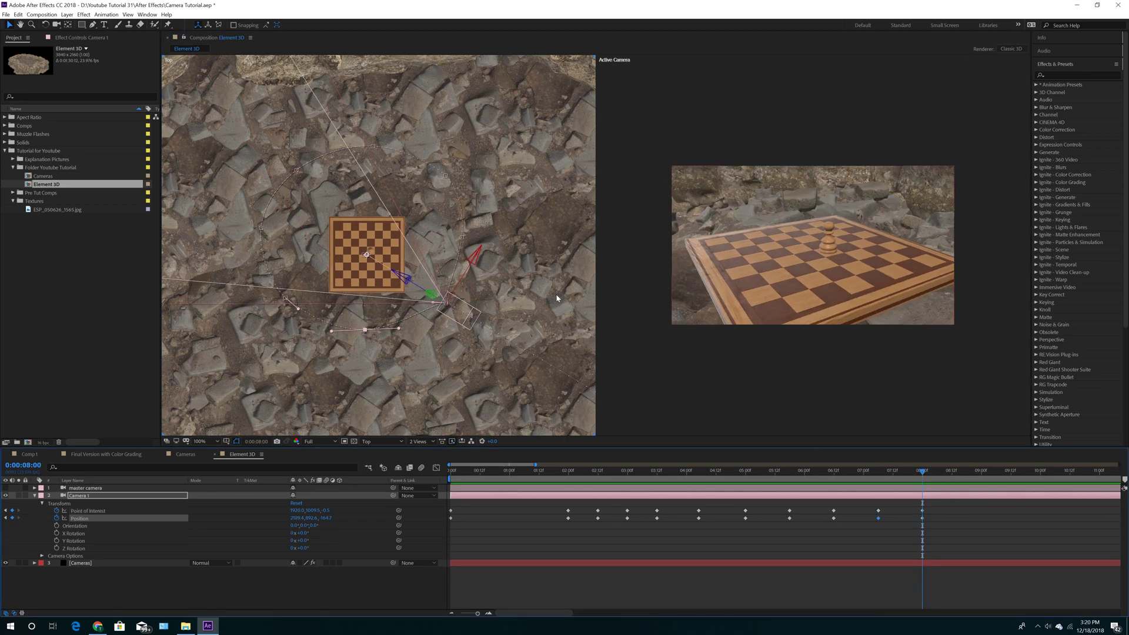
left_click_drag(458, 318, 462, 323)
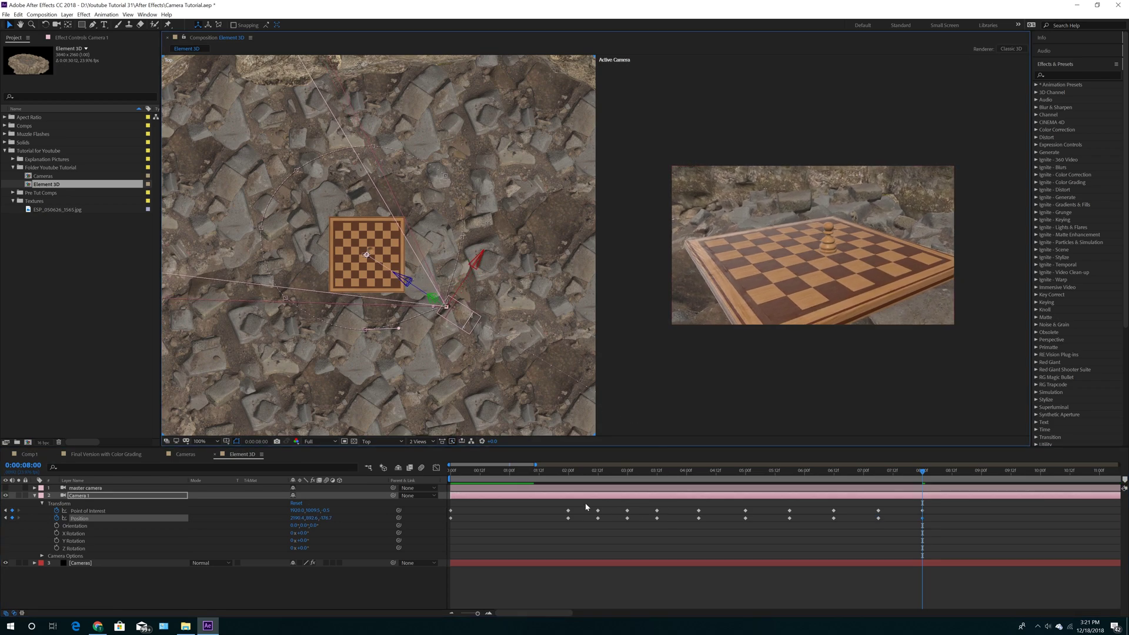
left_click_drag(567, 475, 603, 476)
left_click_drag(622, 479, 923, 489)
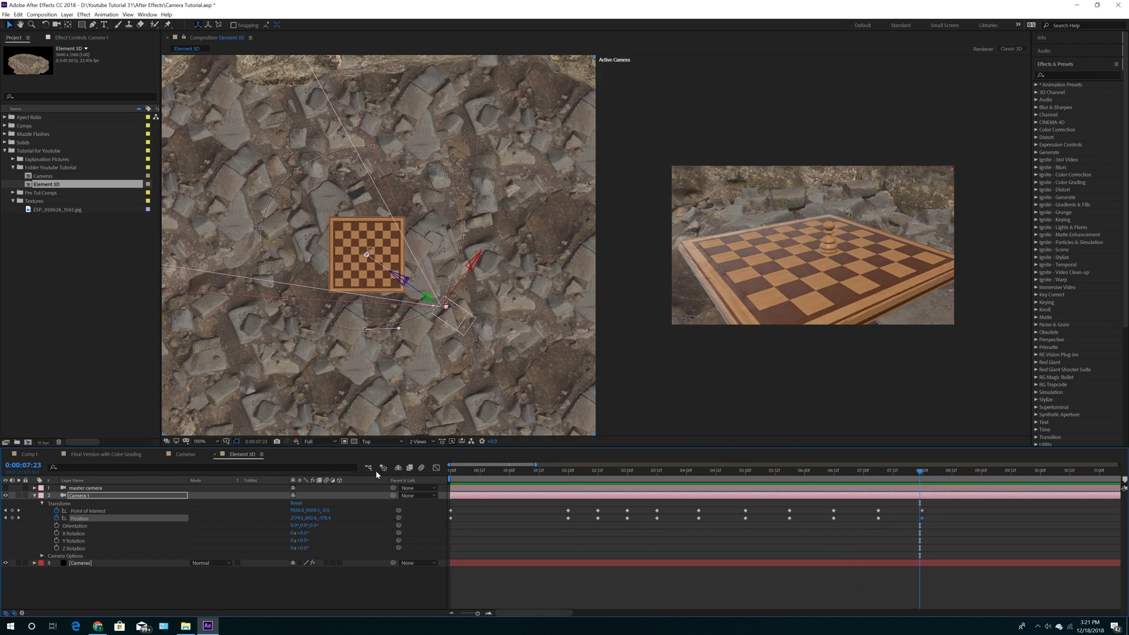
left_click(35, 495)
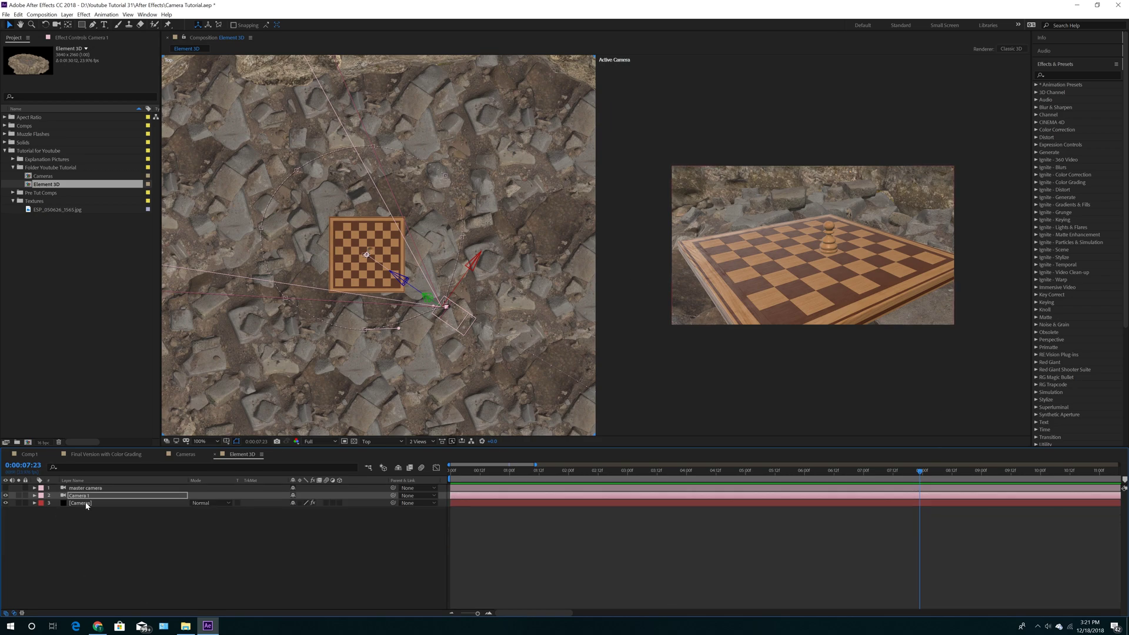
left_click(67, 14)
mouse_move(156, 25)
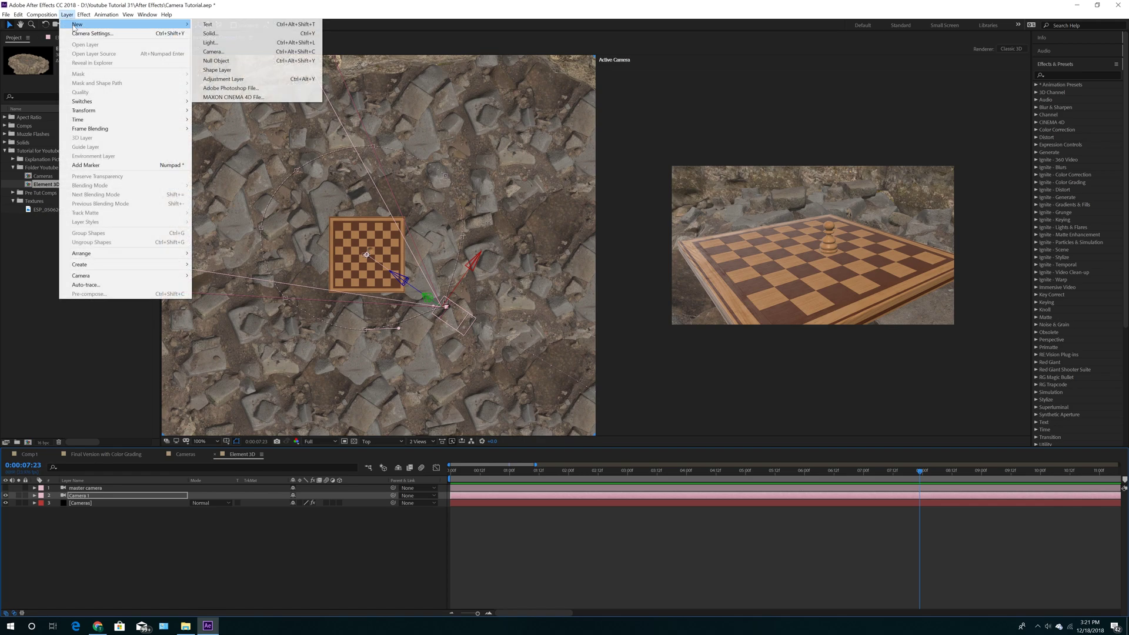
left_click(217, 47)
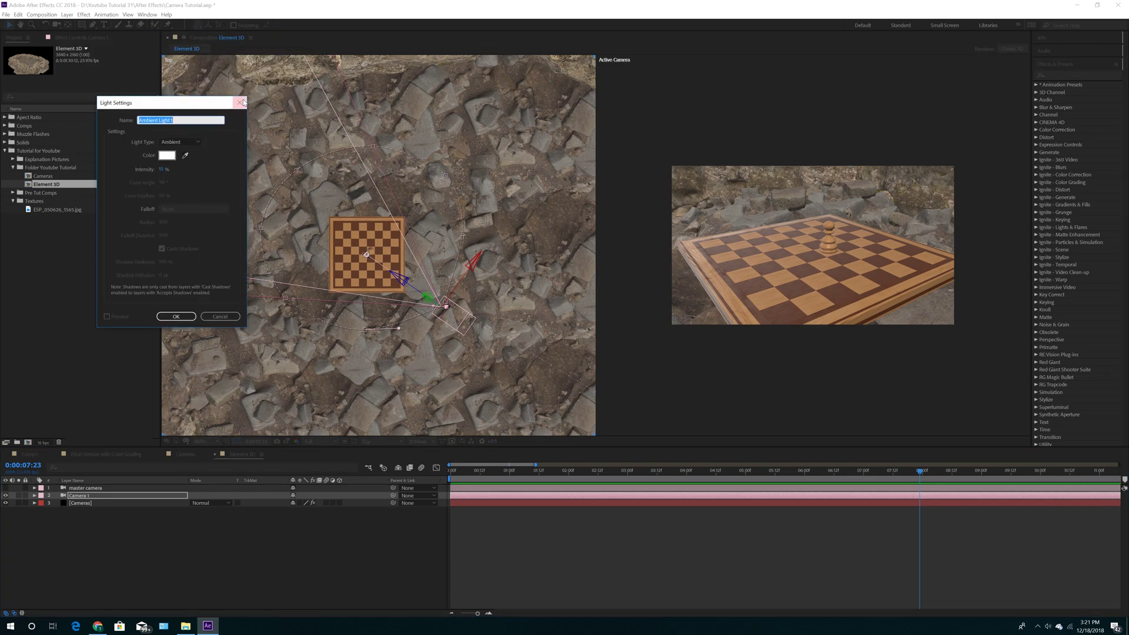
left_click(240, 103)
- Add a second two-node camera named Camera 2 with a 35 mm focal length to the Element 3D composition
left_click(67, 14)
mouse_move(97, 27)
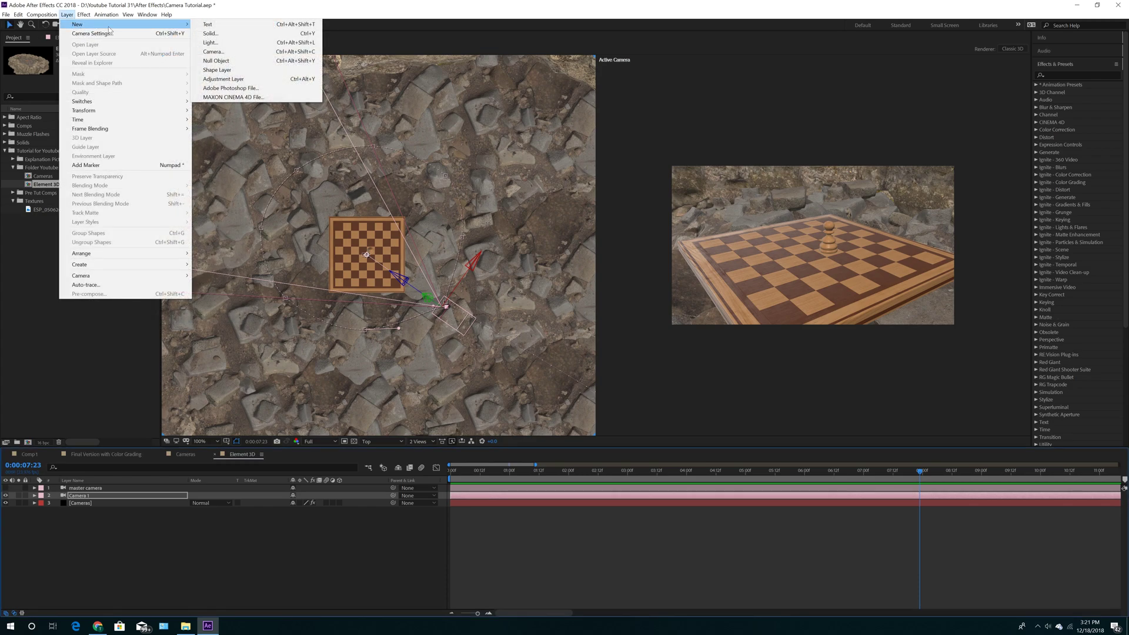
left_click(214, 51)
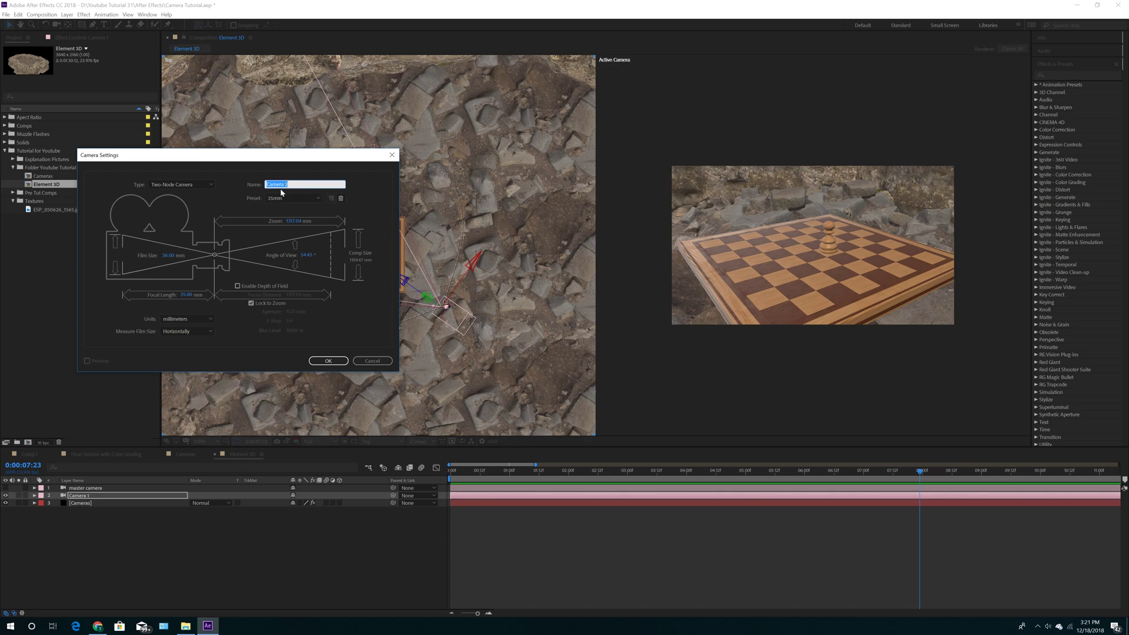
left_click(328, 361)
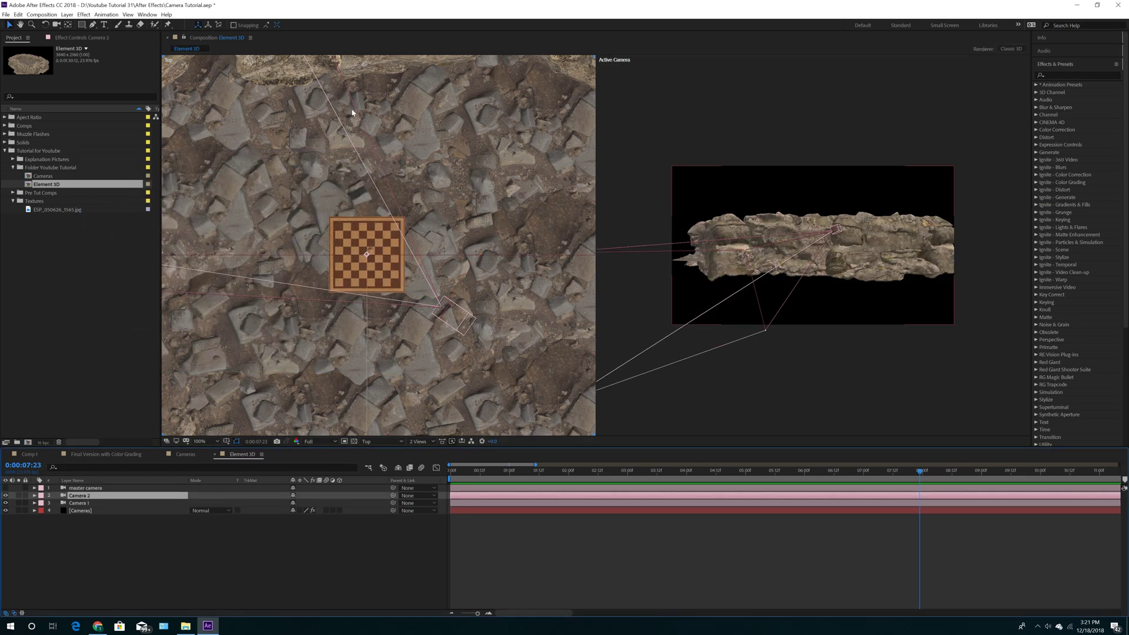
- Change the viewer layout to 1 View and orbit Camera 2 with the Camera tool until the chess board is in frame
left_click(419, 442)
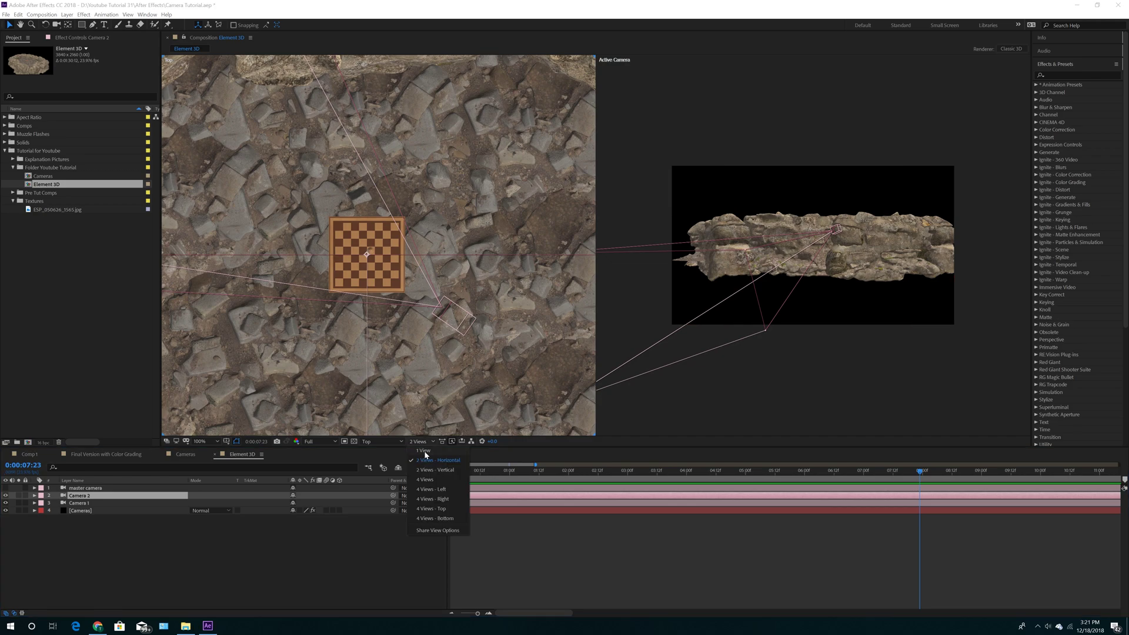
left_click(425, 450)
left_click(57, 26)
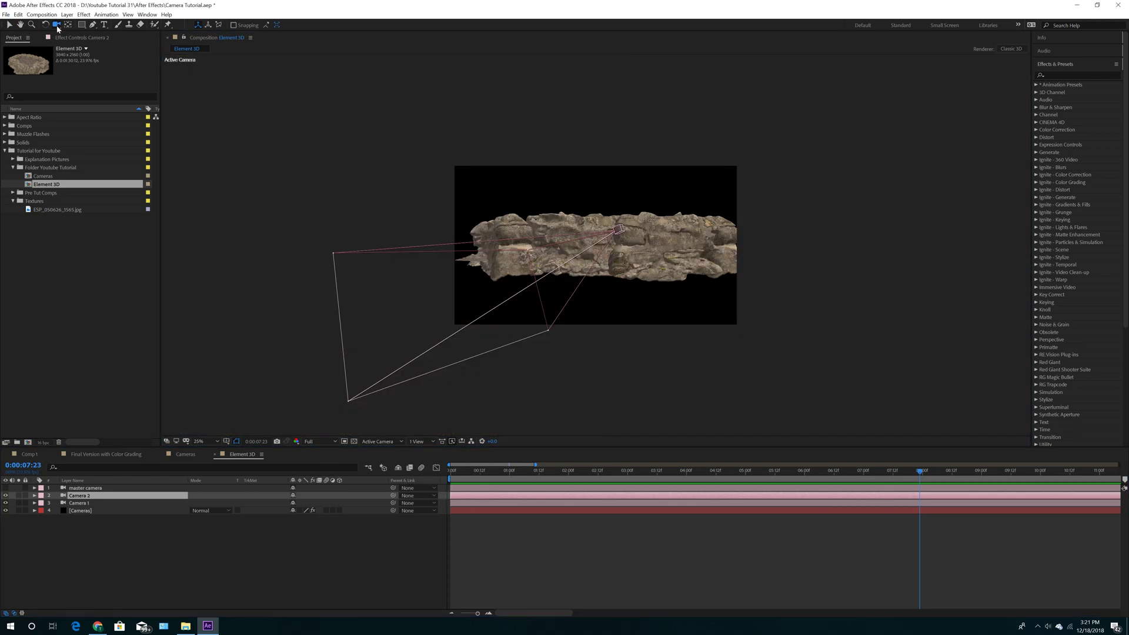
left_click_drag(643, 294, 651, 204)
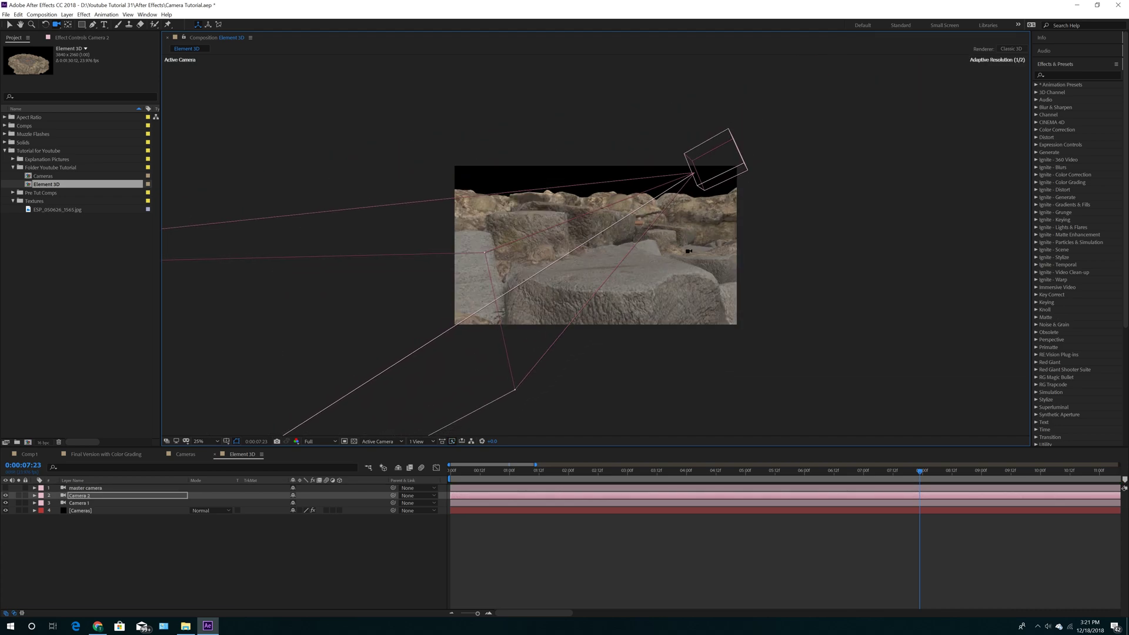
left_click_drag(682, 258, 668, 261)
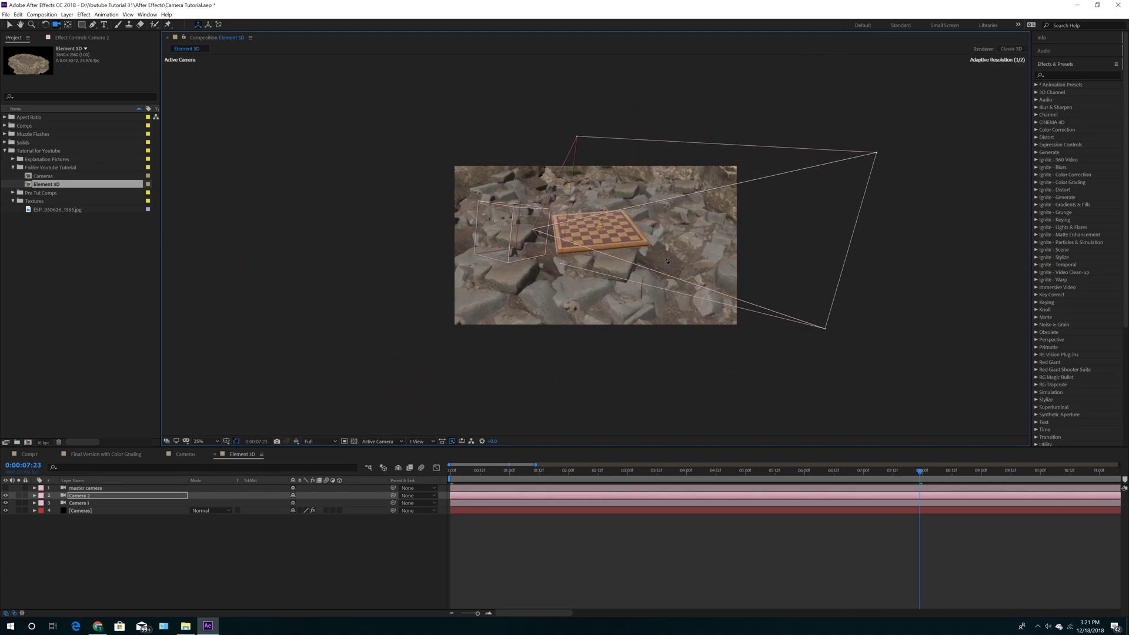
- Orbit and reposition Camera 2 to a low viewpoint looking across the chess board toward the rock wall
left_click_drag(608, 295, 584, 289)
key("period")
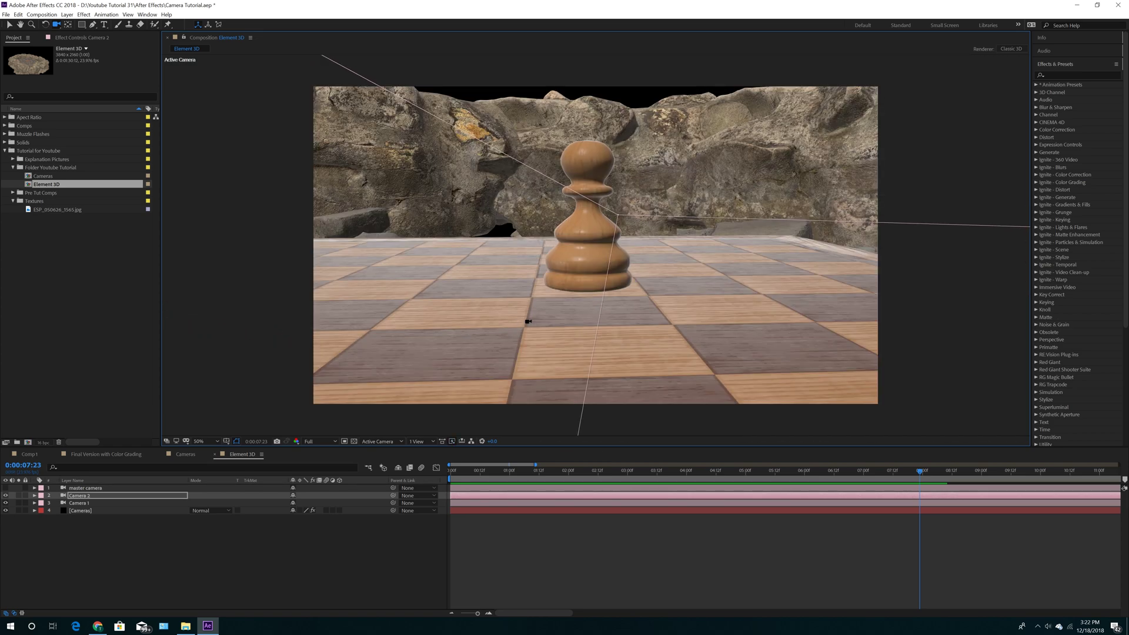
left_click_drag(538, 295, 775, 300)
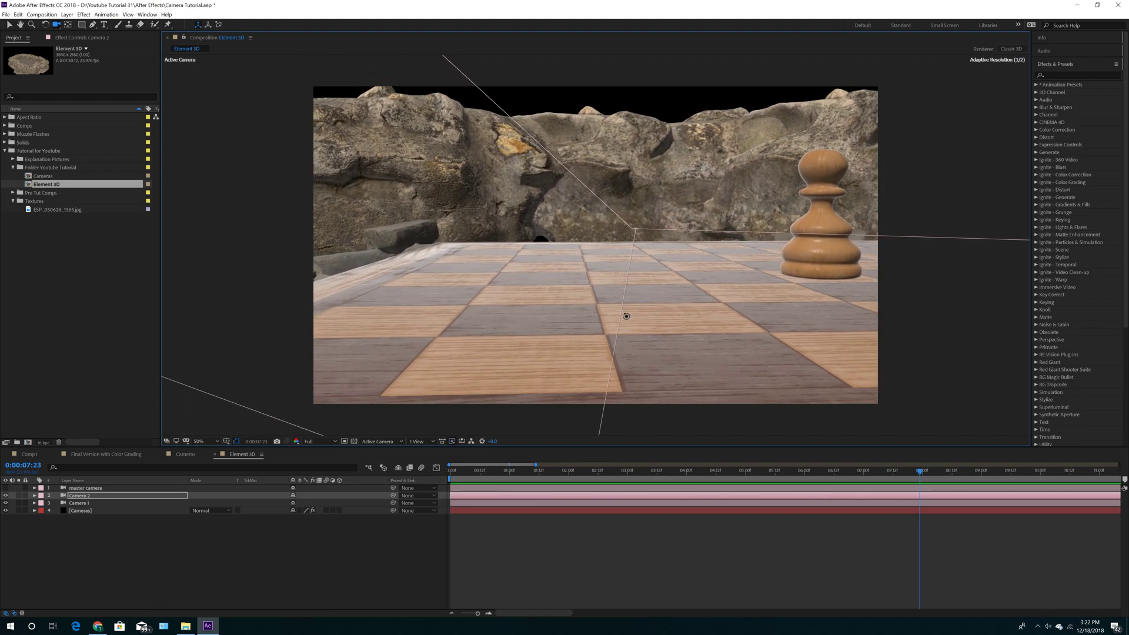
left_click_drag(627, 317, 677, 319)
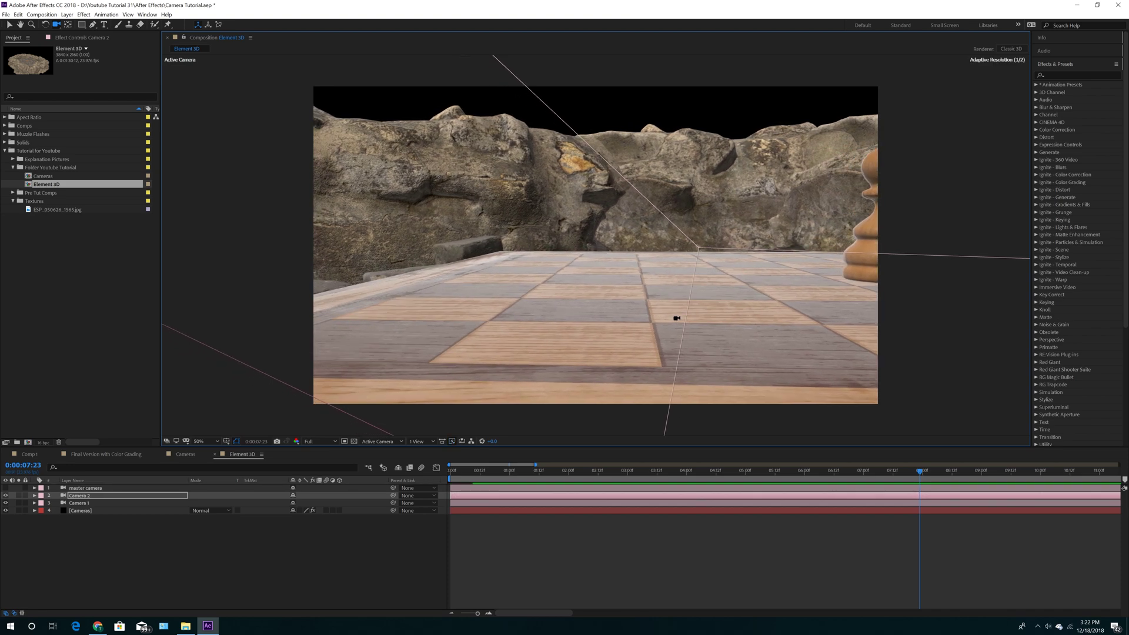
- Switch the viewer to 2 Views - Horizontal and nudge Camera 2 slightly beside the board's lower-right corner in the Top view
left_click(417, 441)
left_click(419, 464)
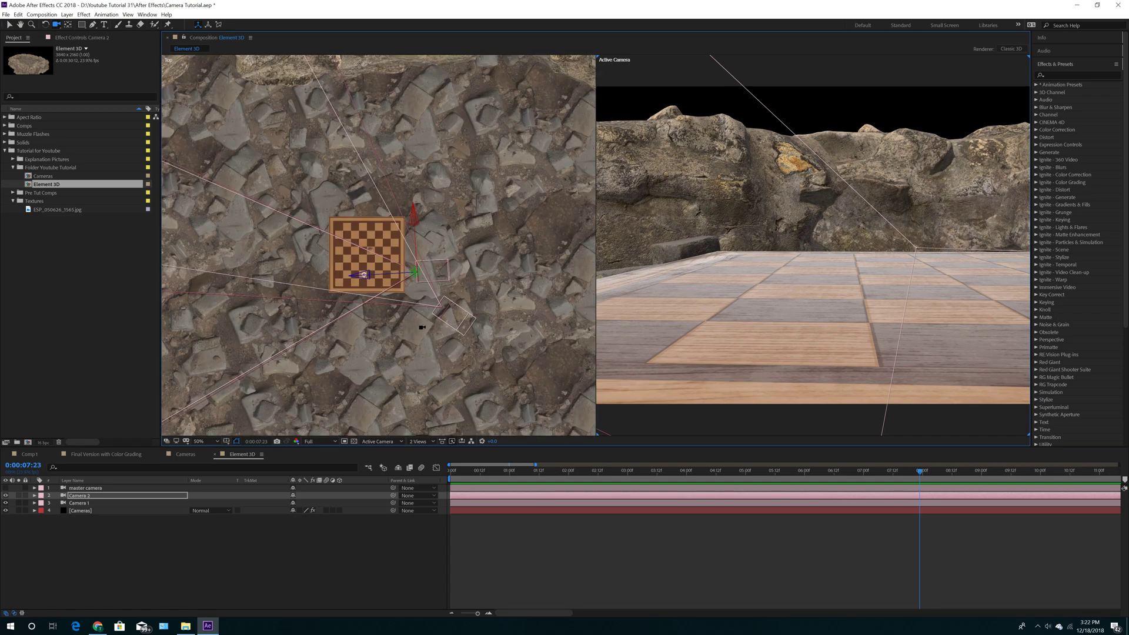
left_click(8, 25)
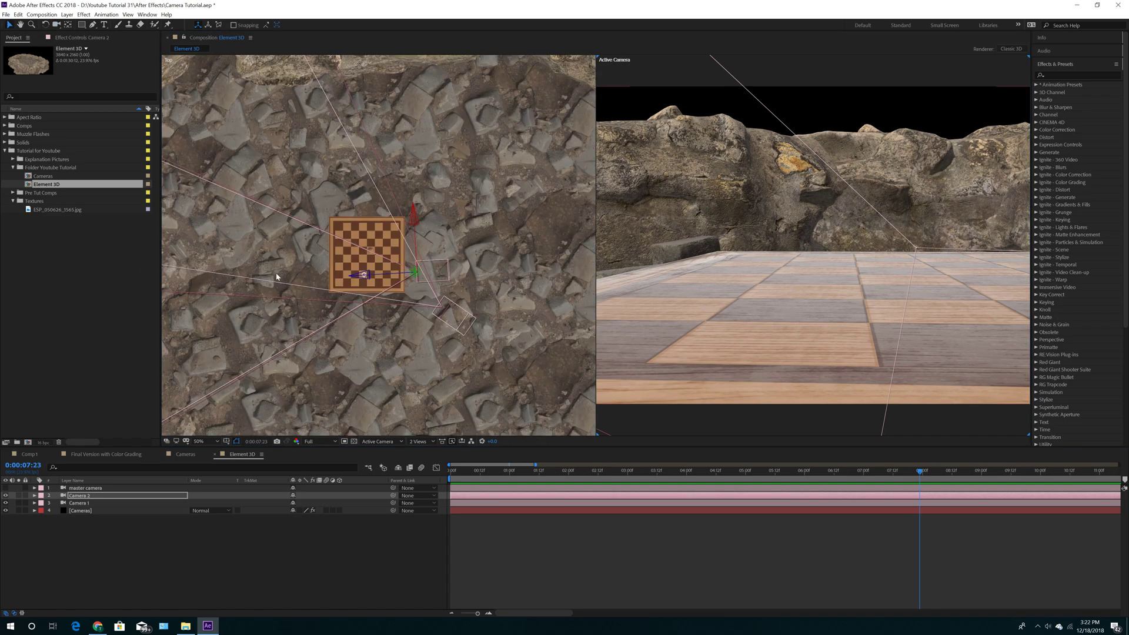
scroll(371, 346, "up", 1)
left_click_drag(515, 312, 518, 321)
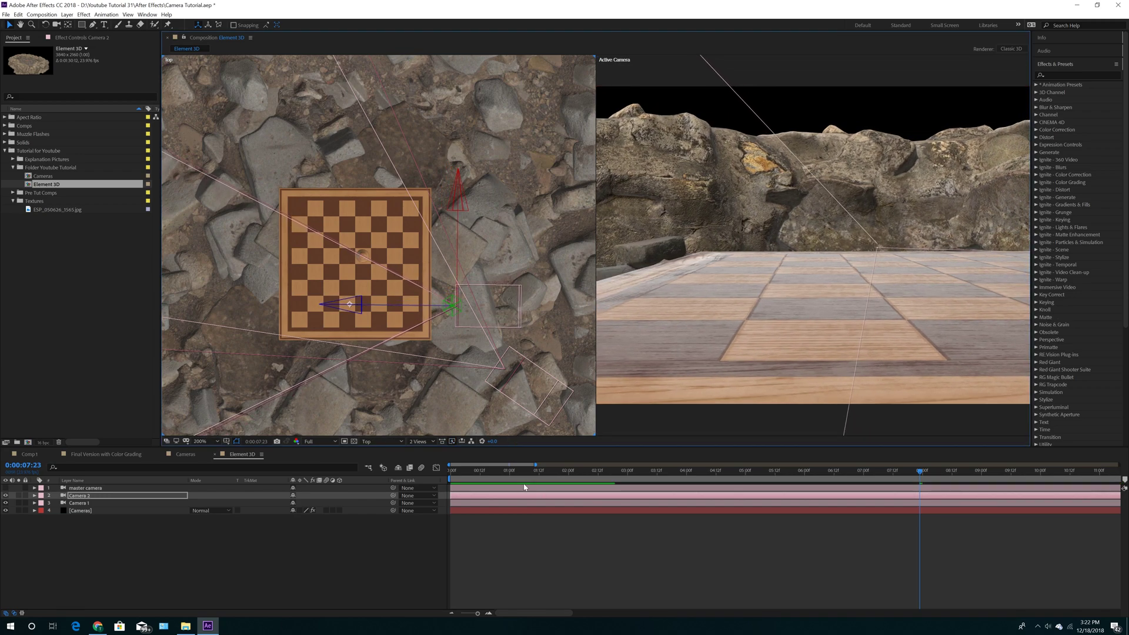
- Start the Camera 2 layer at 0:00:08:00, aligned with Camera 1's last keyframes
left_click(34, 503)
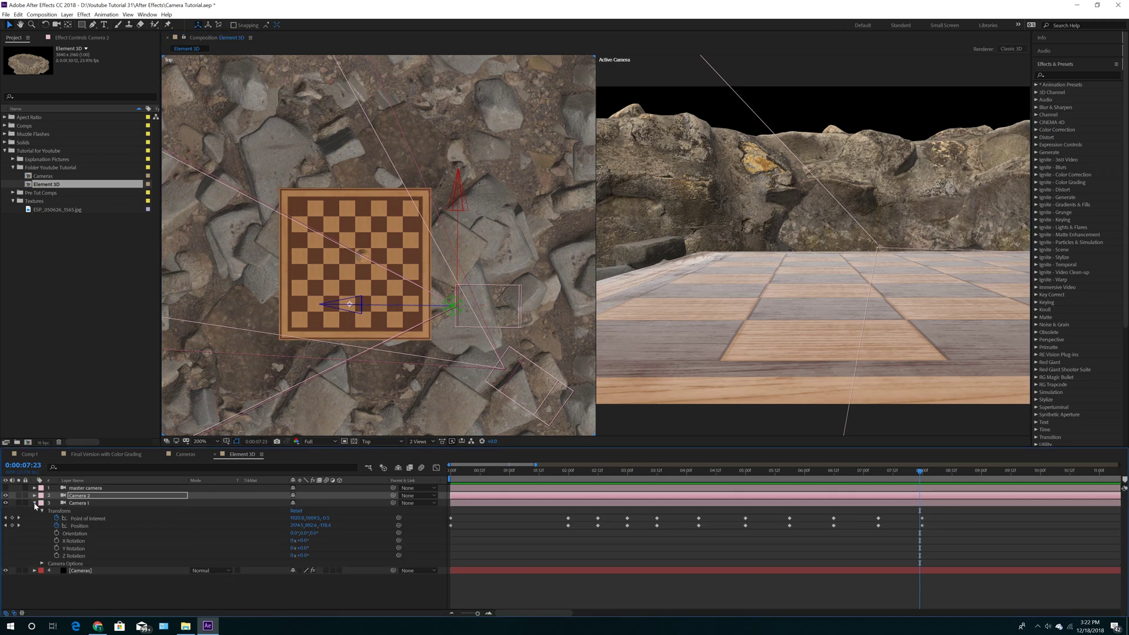
left_click(923, 471)
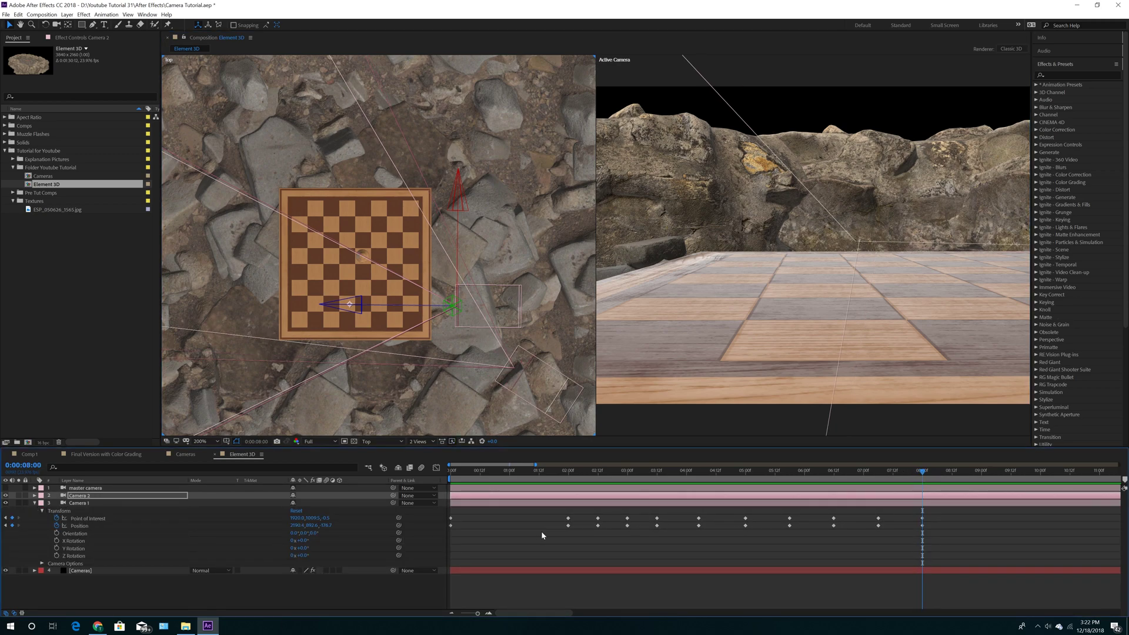
left_click(80, 496)
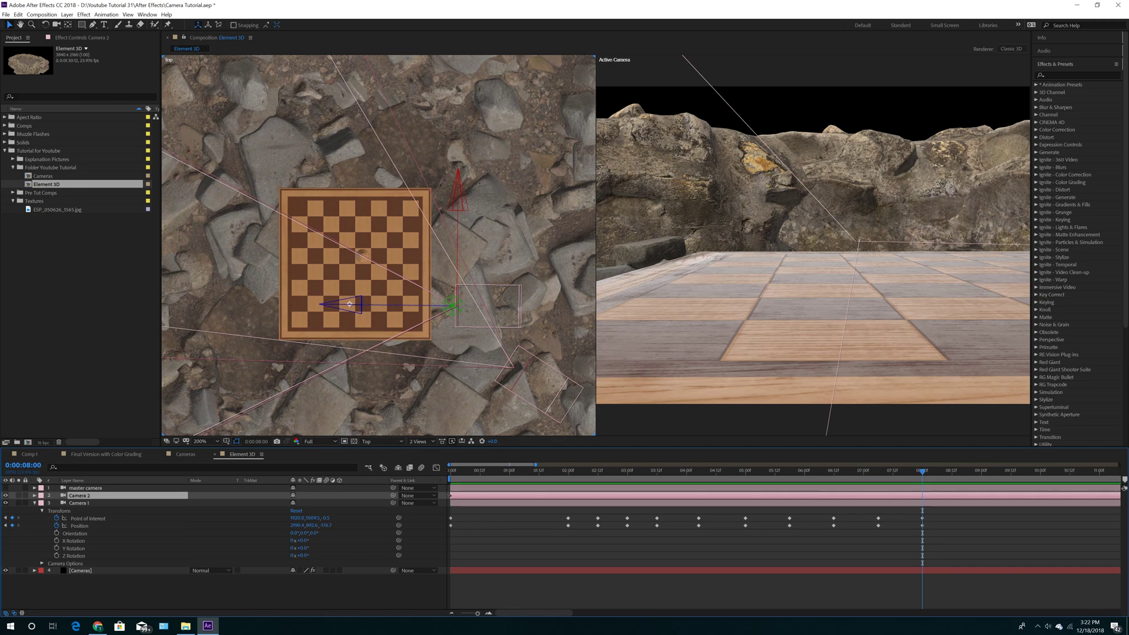
left_click_drag(456, 496, 914, 508)
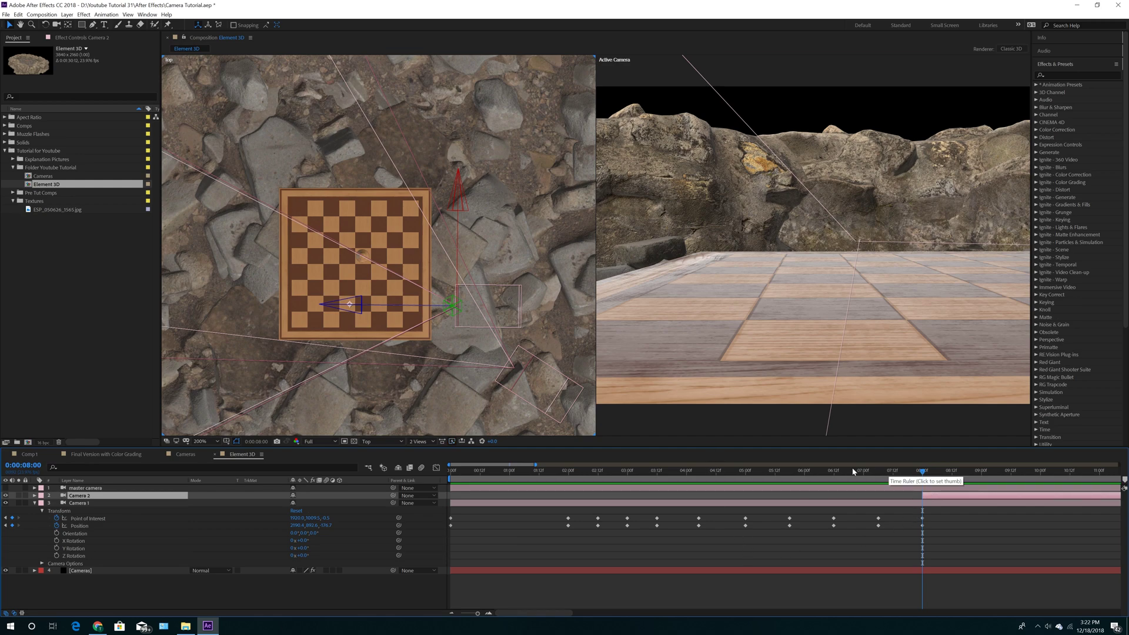
left_click_drag(805, 472, 930, 483)
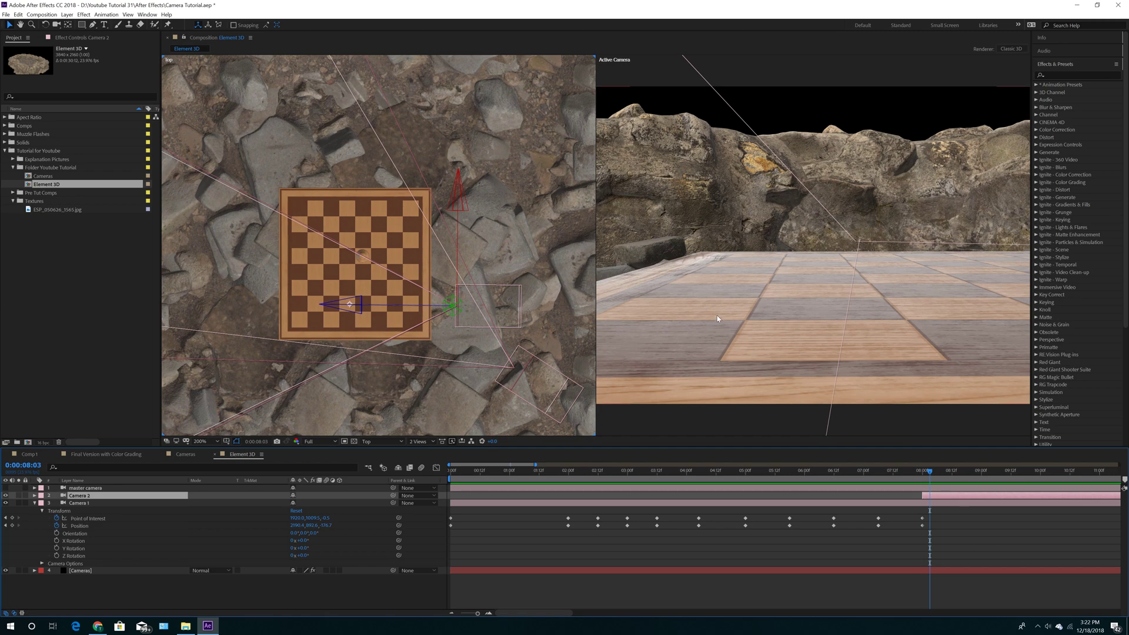
- At 0:00:08:00, enable keyframing for Camera 2's Point of Interest and Position
left_click(34, 496)
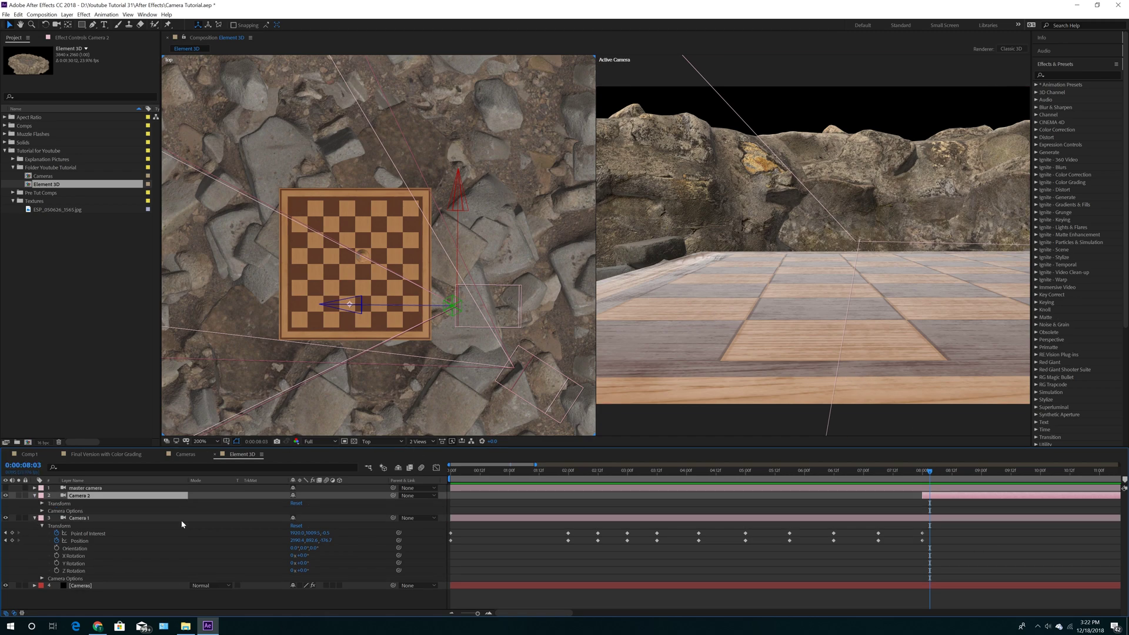
left_click(41, 504)
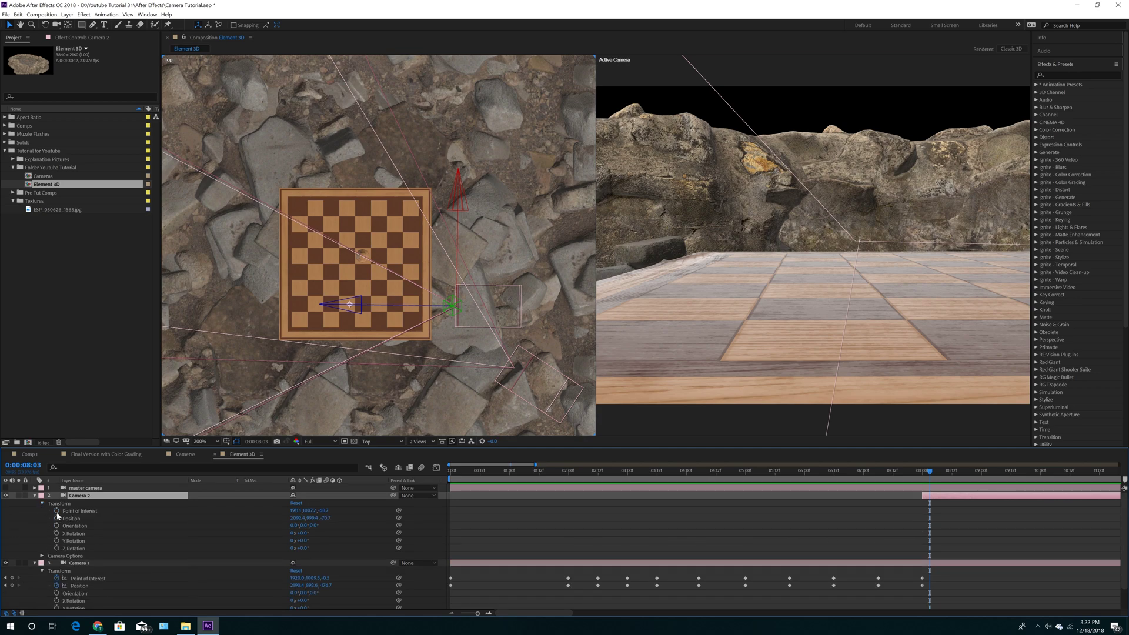
left_click_drag(930, 474, 922, 474)
left_click(57, 511)
left_click(57, 519)
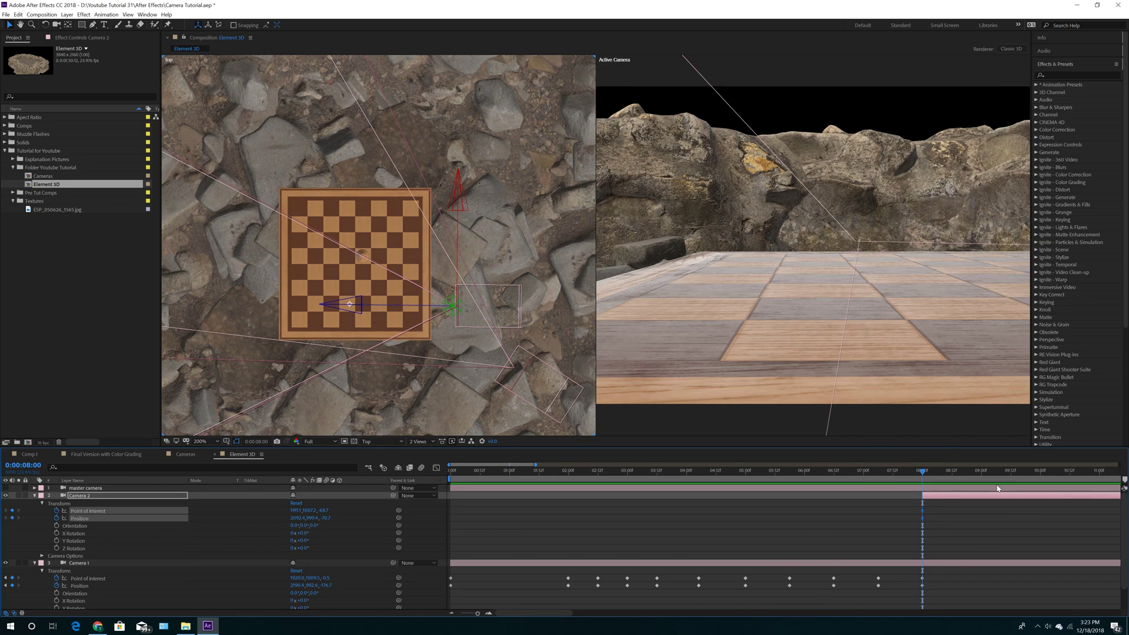
- At 0:00:10:00, slide Camera 2 along its red axis, parallel to the board's right edge, until the pawn is in frame
left_click(1042, 475)
left_click_drag(458, 208, 463, 140)
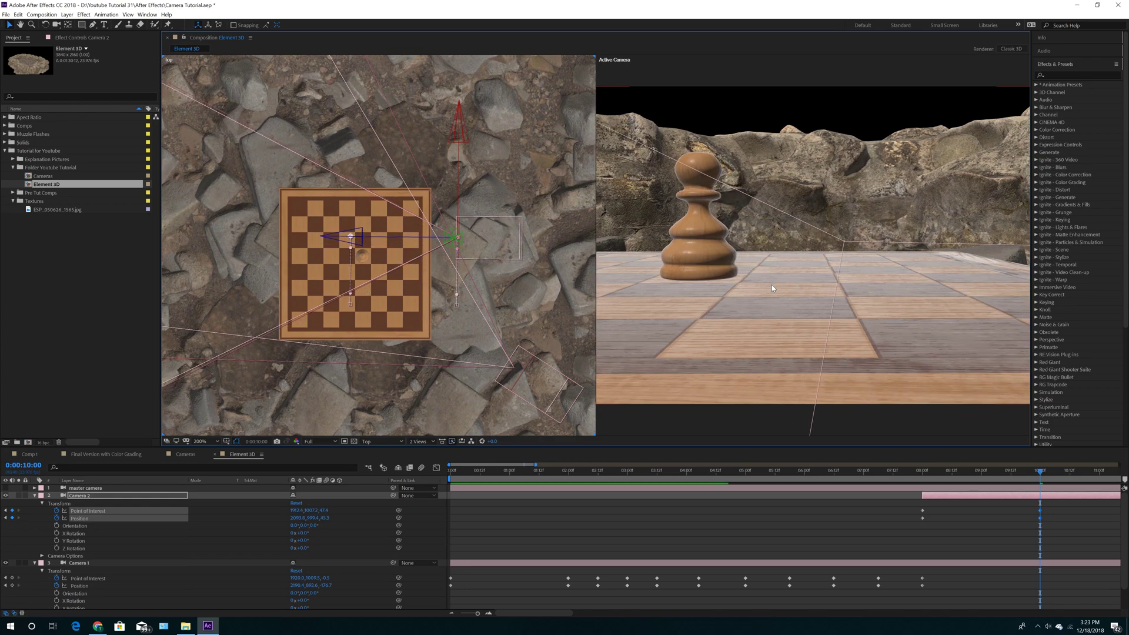
scroll(771, 285, "down", 2)
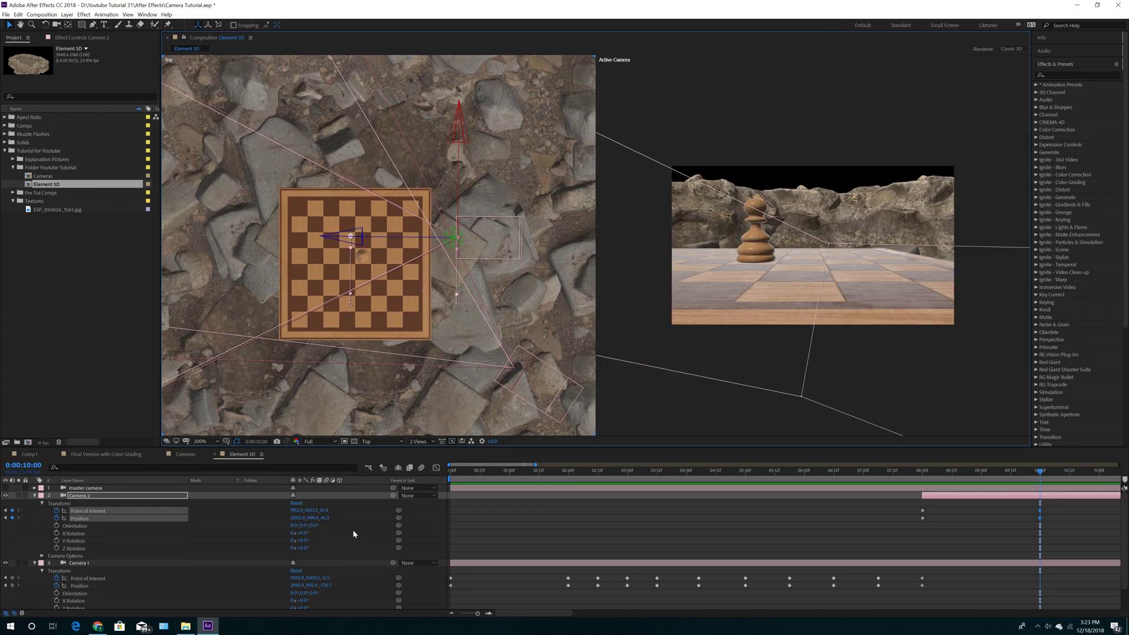
- Review both camera shots from the start of the composition through 0:00:10:00
left_click_drag(469, 467, 406, 471)
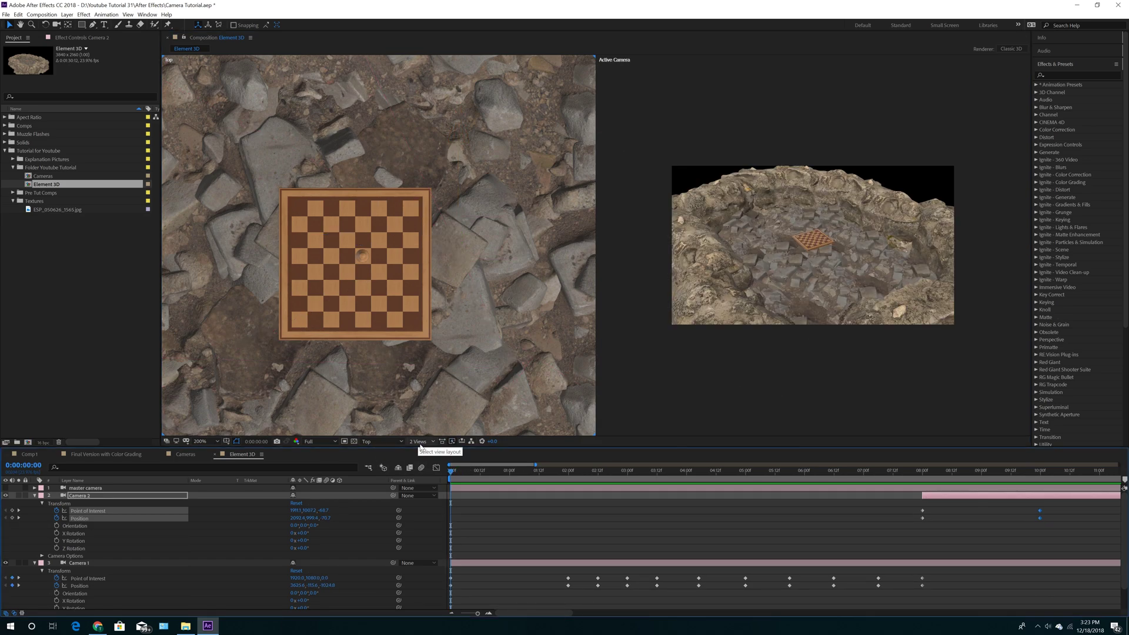
key("space")
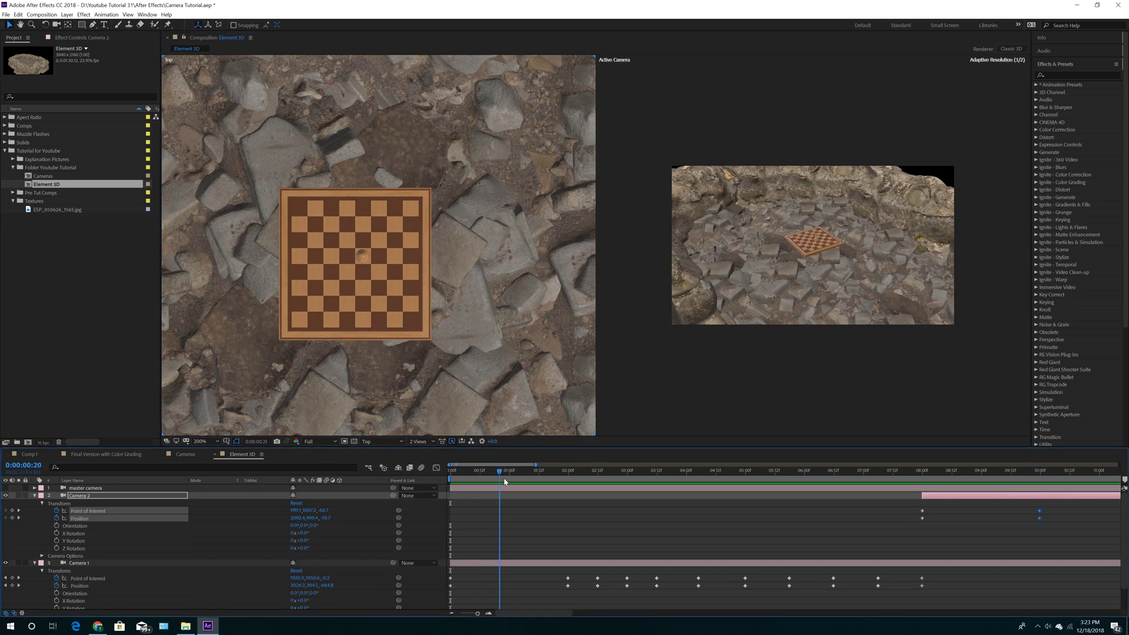
left_click_drag(550, 487, 1043, 488)
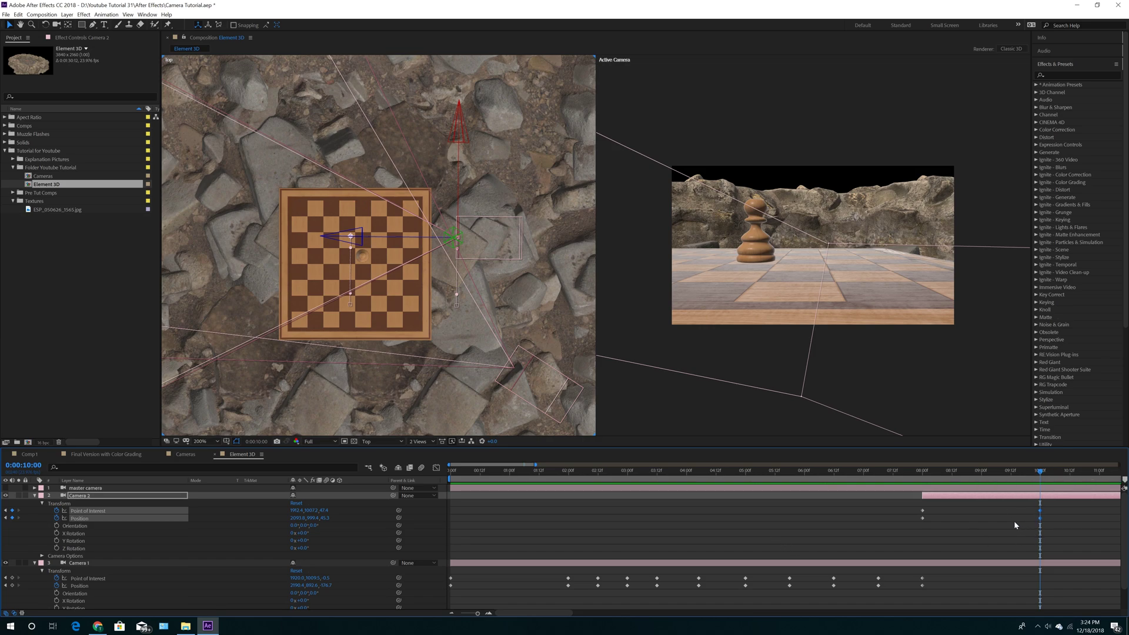
- At 0:00:12:00, orbit Camera 2 upward with the Camera tool so it looks down on the pawn and board
left_click_drag(1041, 476, 1099, 477)
left_click_drag(551, 618, 565, 618)
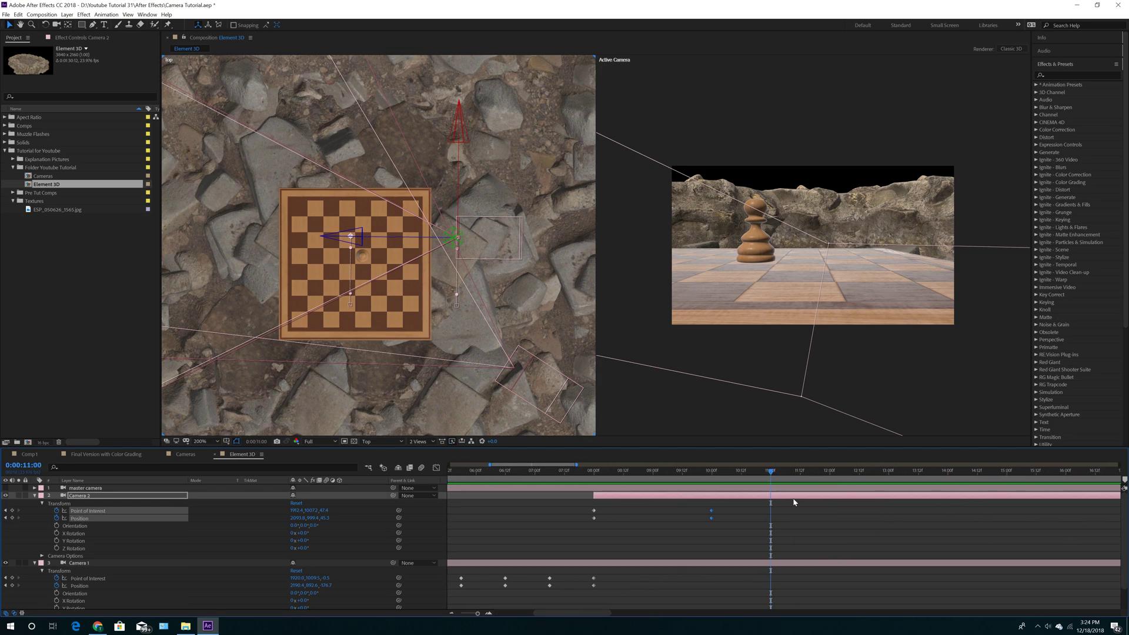
left_click(829, 471)
left_click(56, 25)
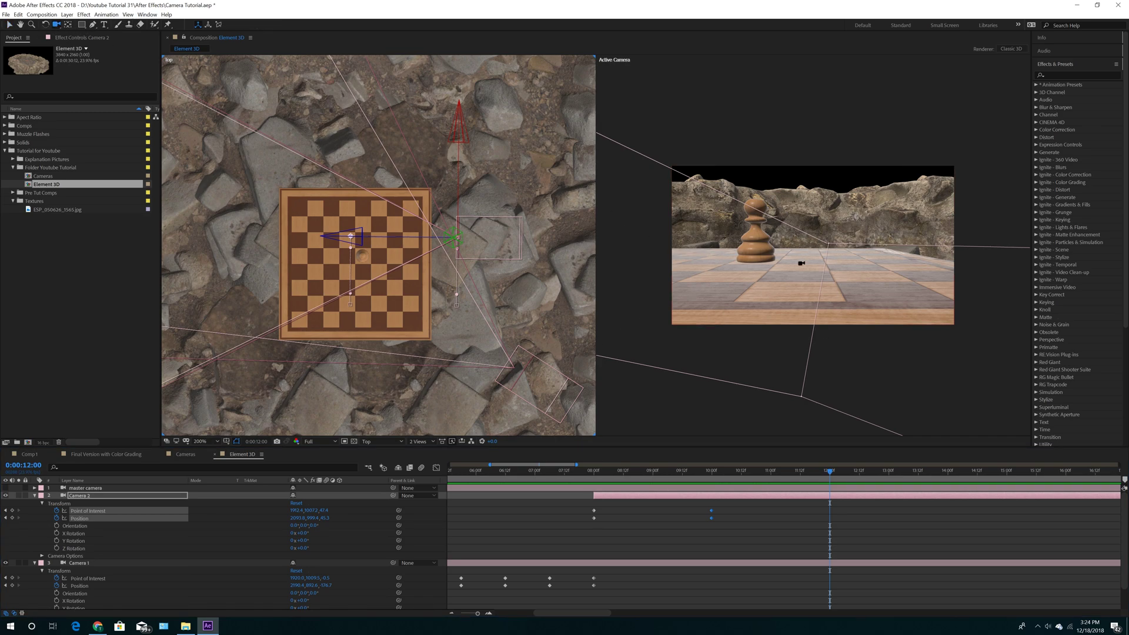
left_click(813, 249)
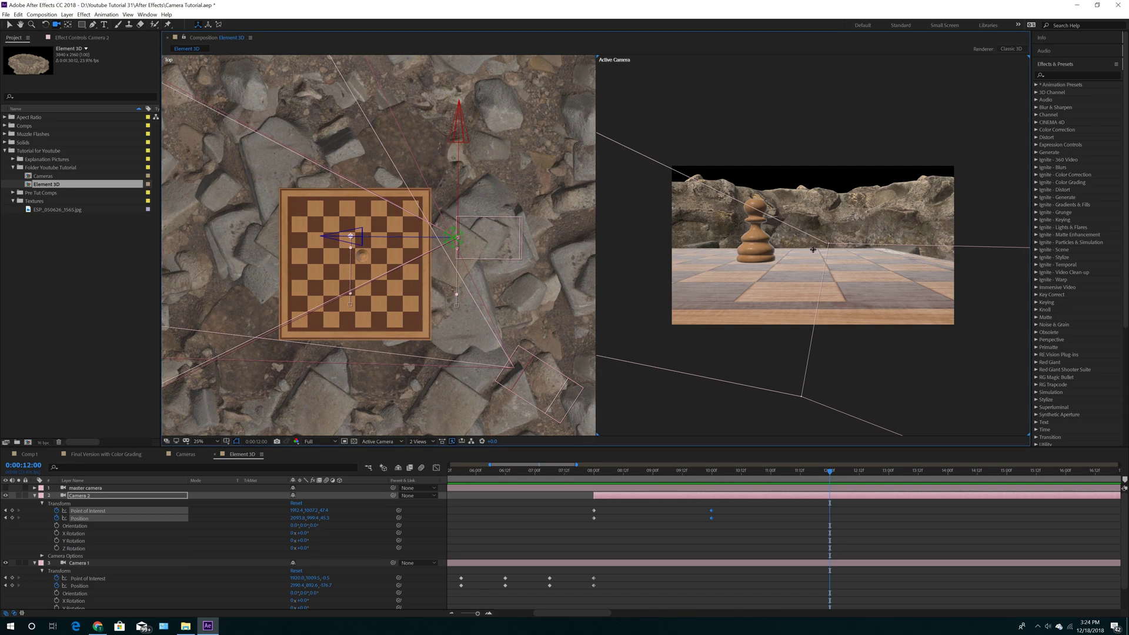
middle_click(813, 250)
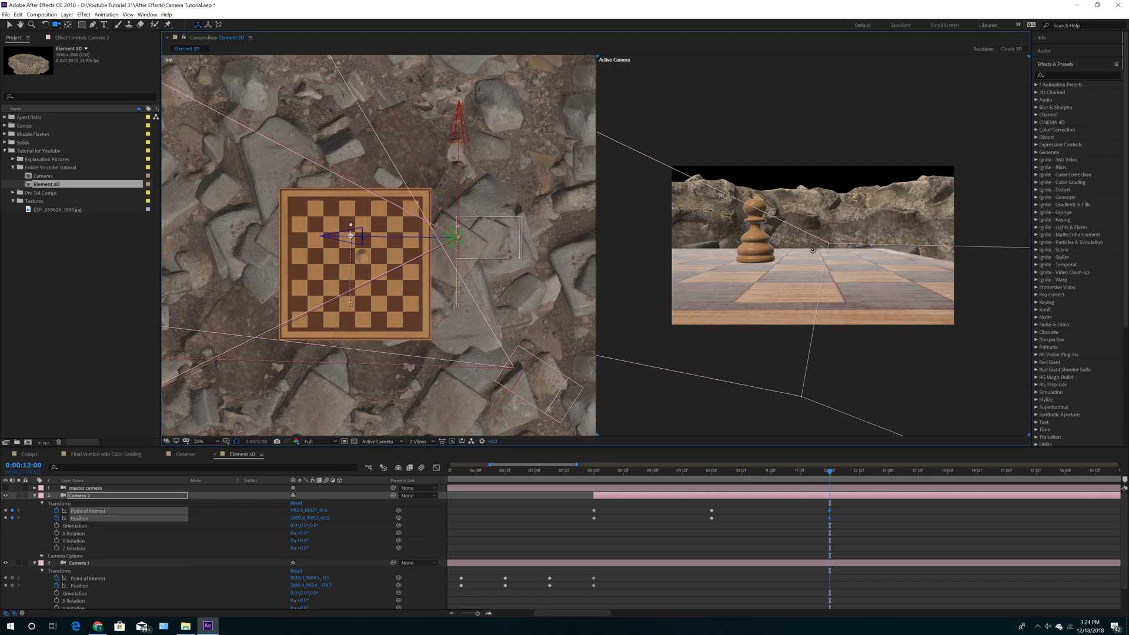
left_click_drag(813, 249, 813, 261)
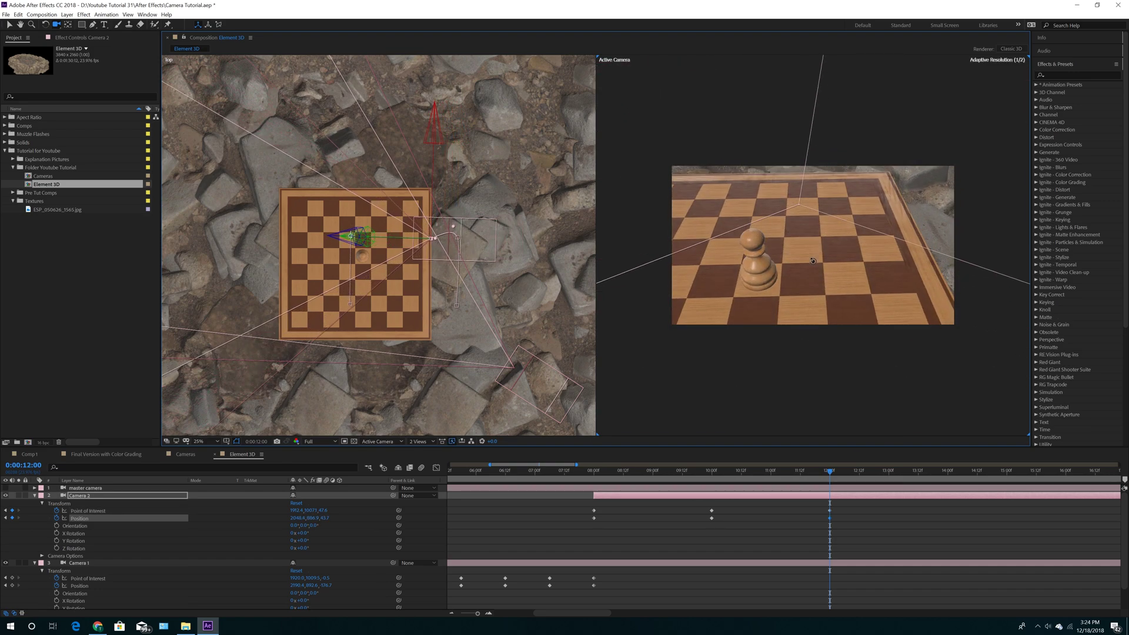
mouse_move(830, 470)
left_mouse_down()
mouse_move(704, 489)
mouse_move(831, 485)
left_mouse_up()
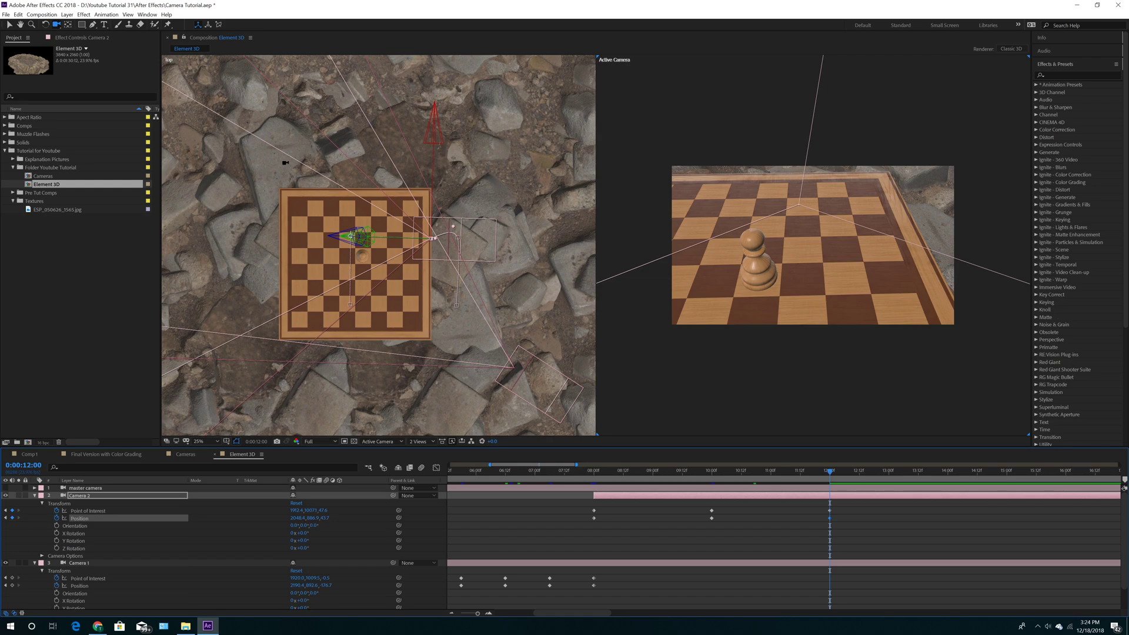
- Change the Top view to the Right view and select Camera 1 in it
left_click(8, 26)
left_click(420, 328)
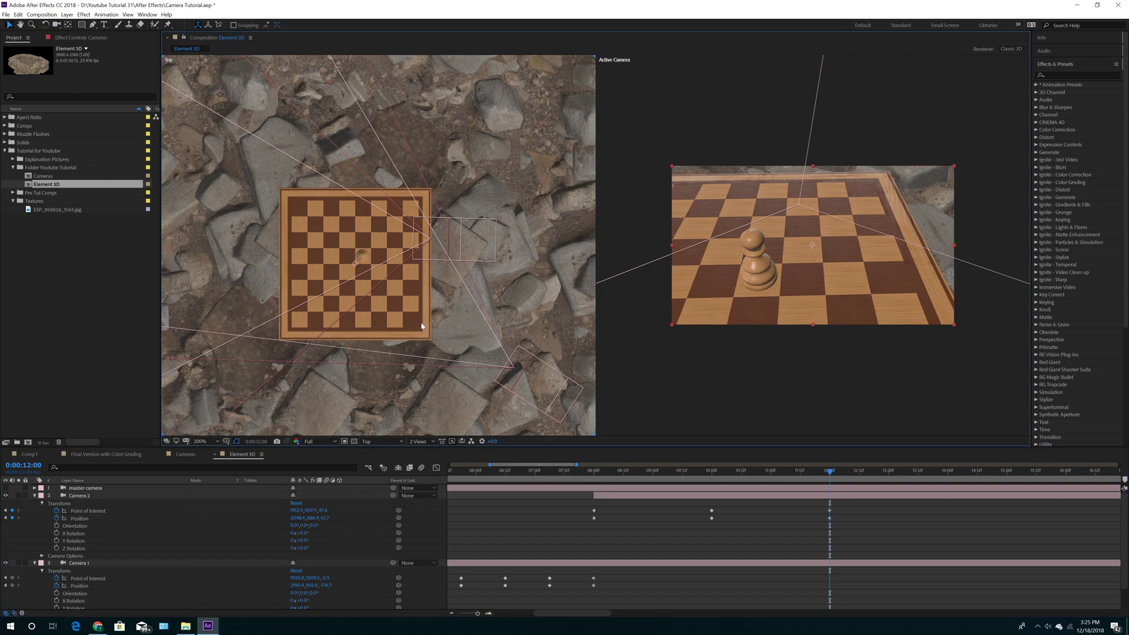
left_click(388, 442)
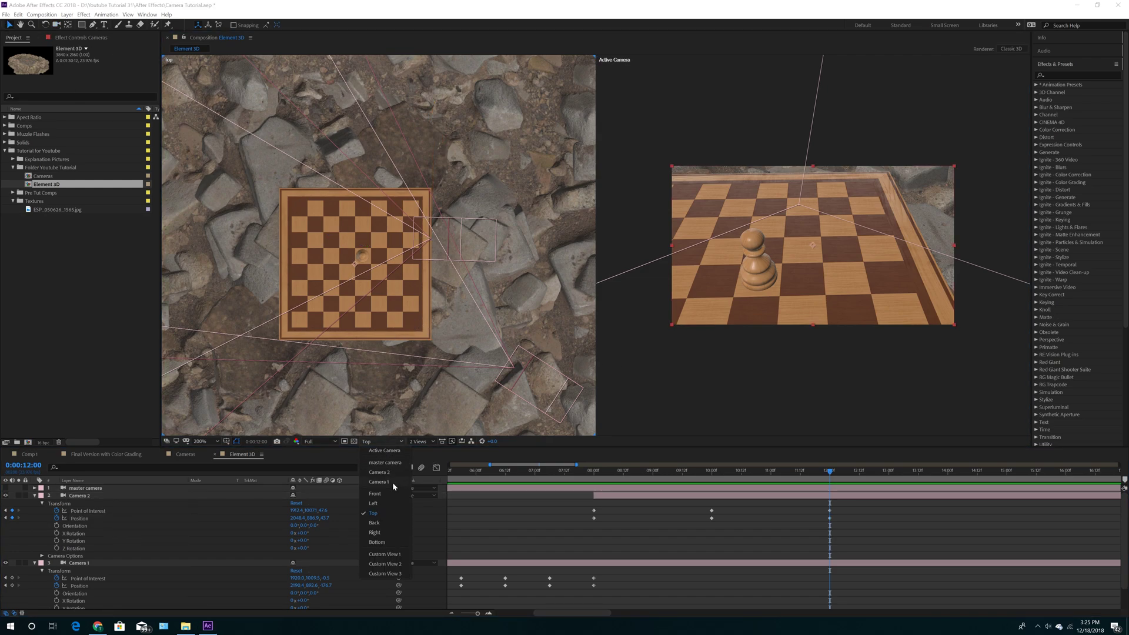
left_click(398, 528)
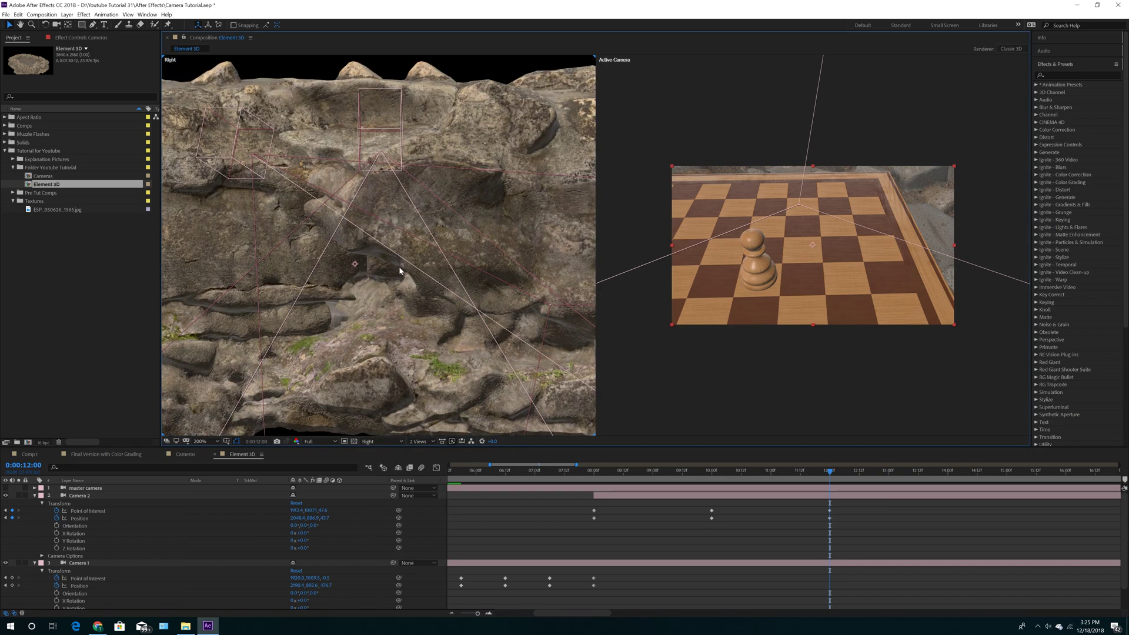
left_click(237, 159)
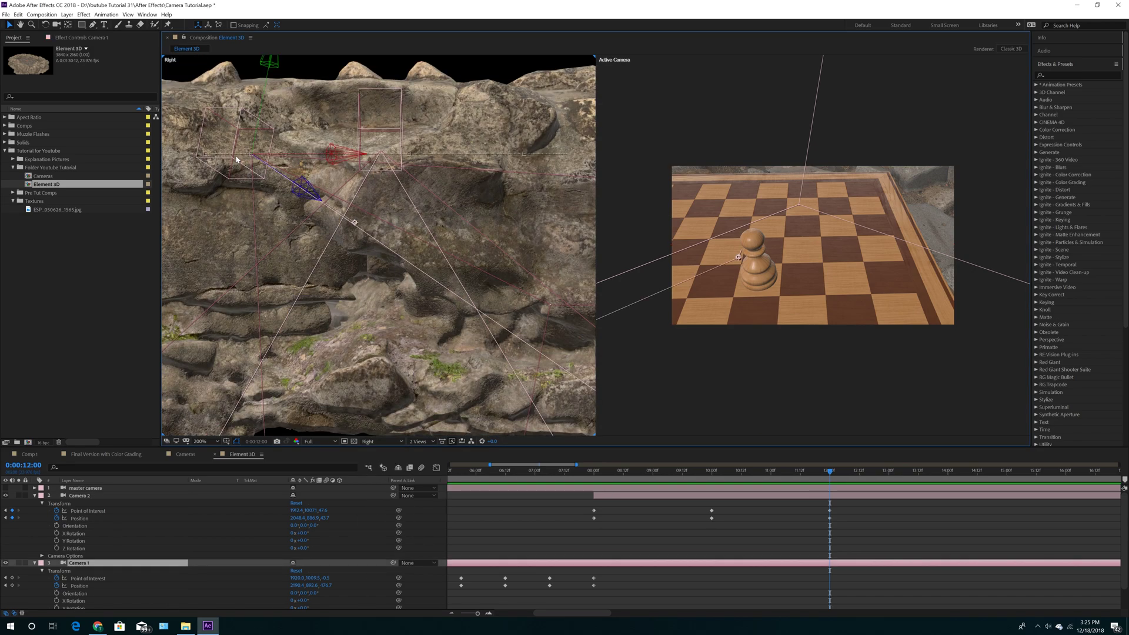
- Move around the Right view with the Camera tool to examine how the cameras are placed against the rock wall
left_click(56, 26)
left_click(56, 26)
left_click_drag(360, 277, 344, 13)
left_click_drag(377, 237, 395, 199)
left_click_drag(385, 113, 354, 178)
left_click_drag(369, 633, 369, 634)
left_click_drag(376, 236, 383, 480)
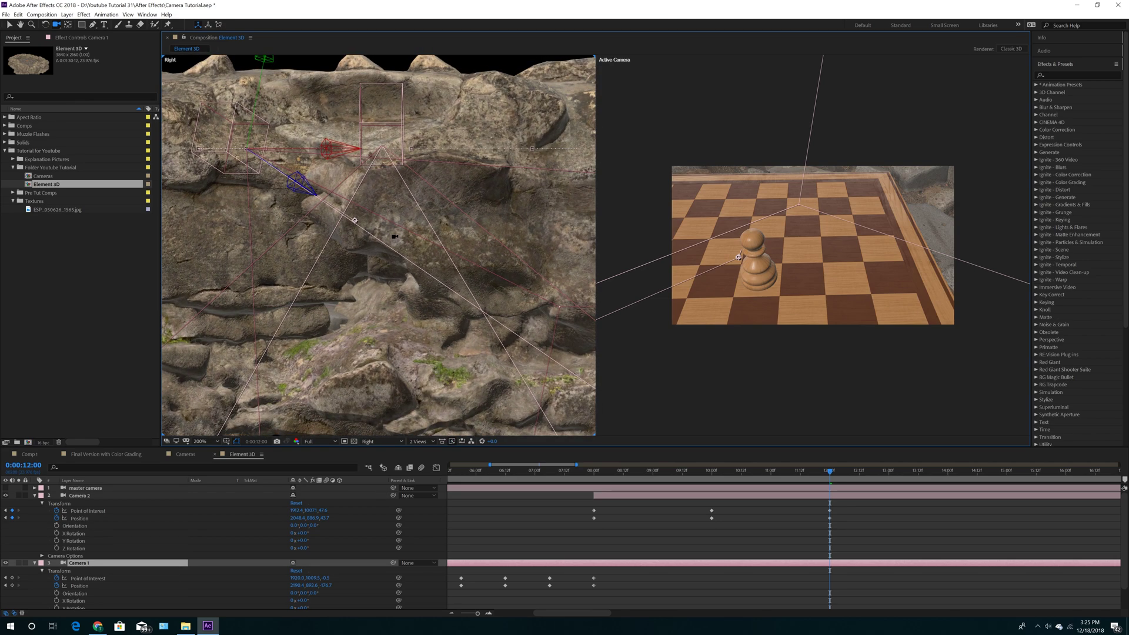
left_click_drag(393, 236, 391, 456)
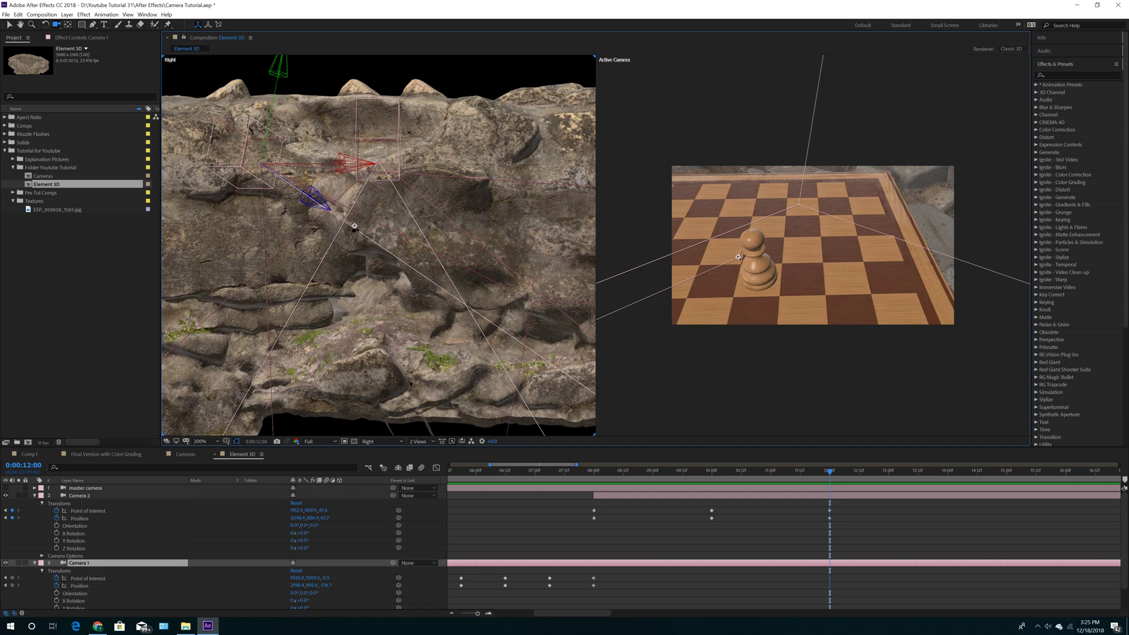
key("v")
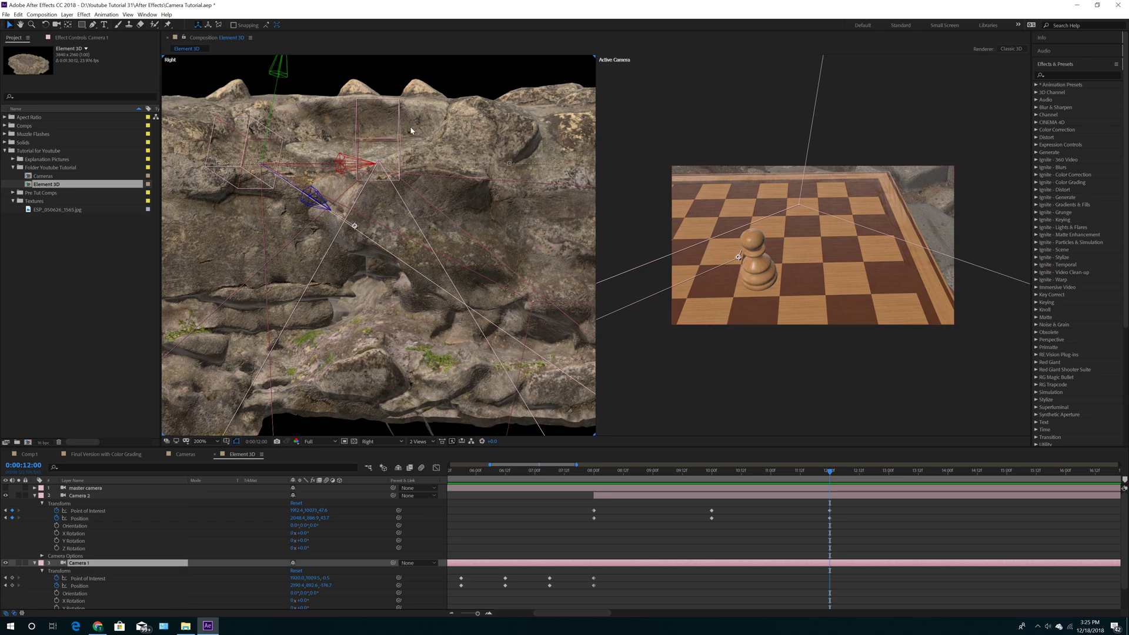
left_click_drag(828, 481, 831, 510)
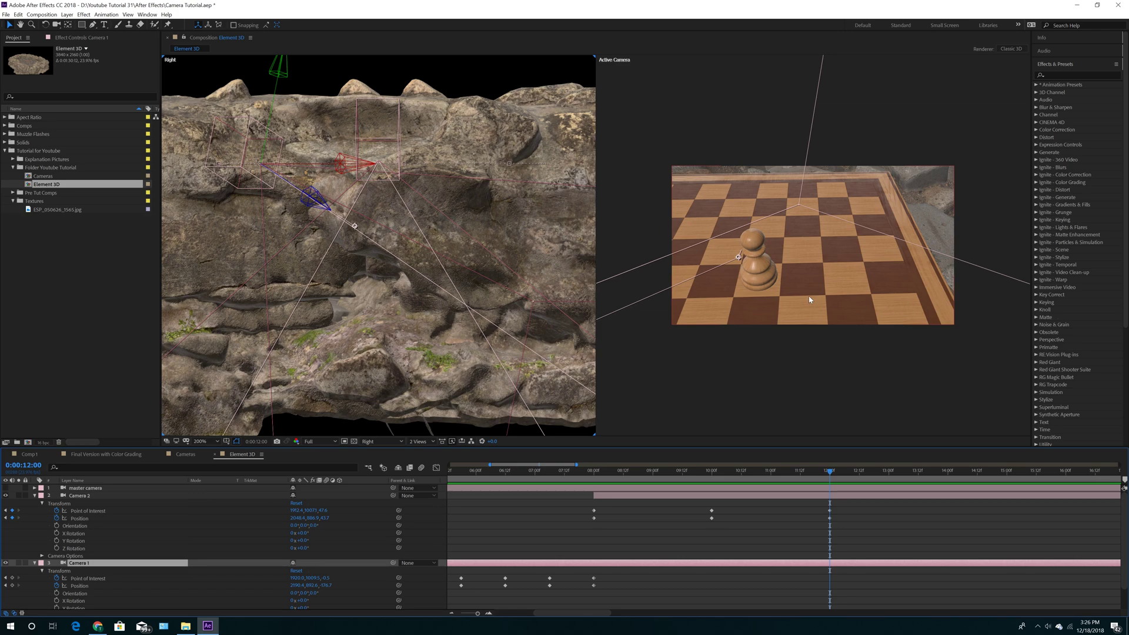
key("c")
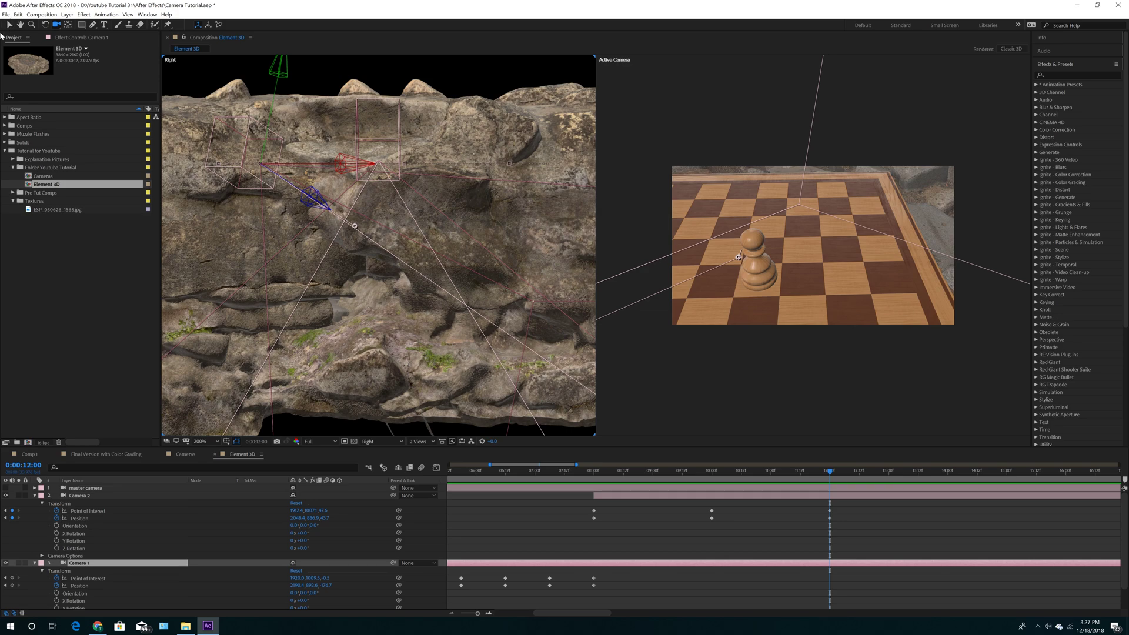
key("v")
- Switch the composition to a single Active Camera view and show both cameras' keyframes in the timeline from the start of the composition
left_click(419, 441)
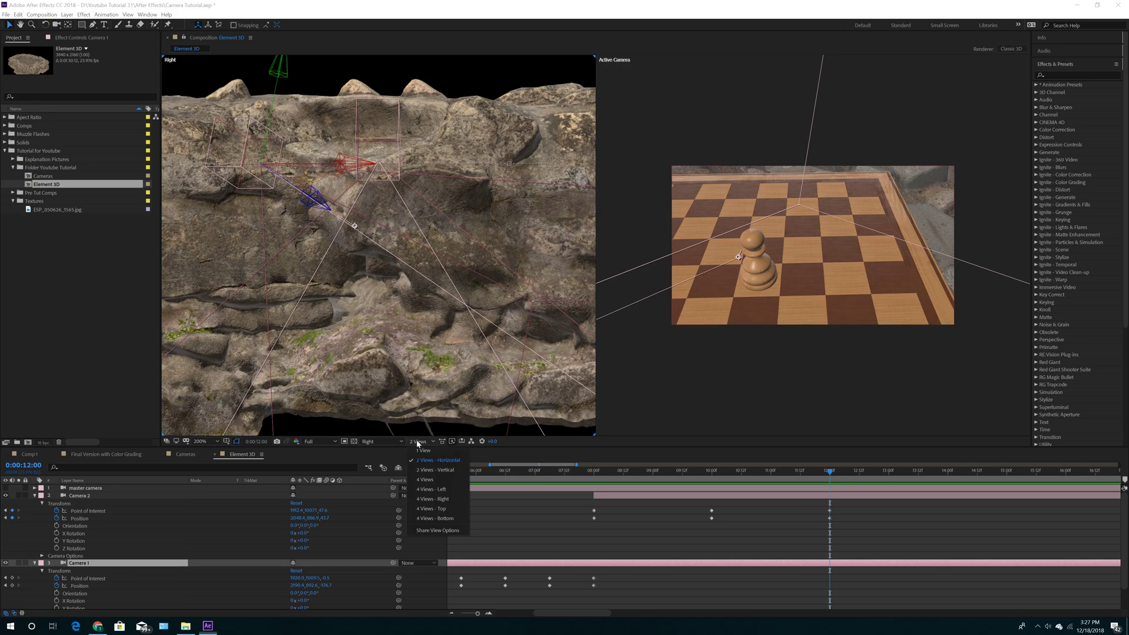
left_click(423, 464)
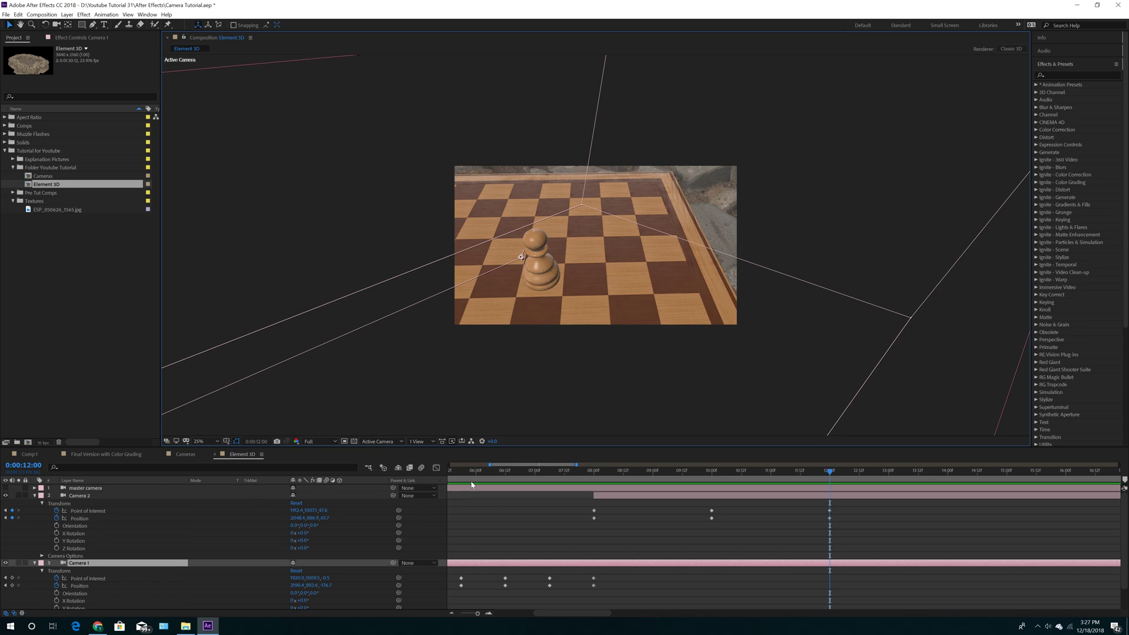
left_click_drag(536, 613, 498, 613)
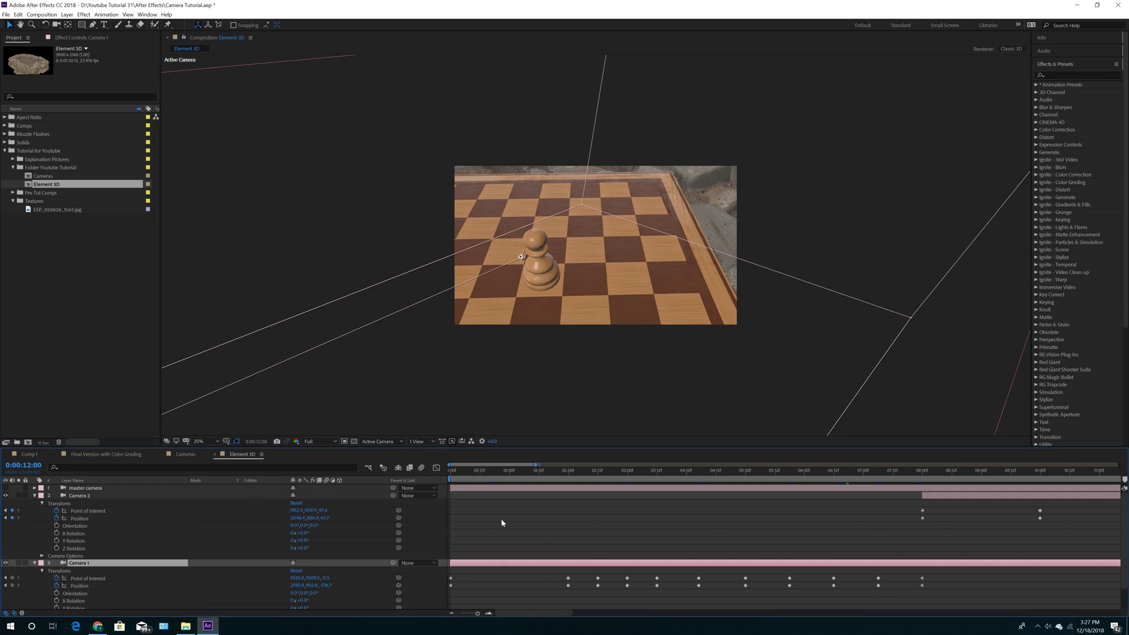
key("Home")
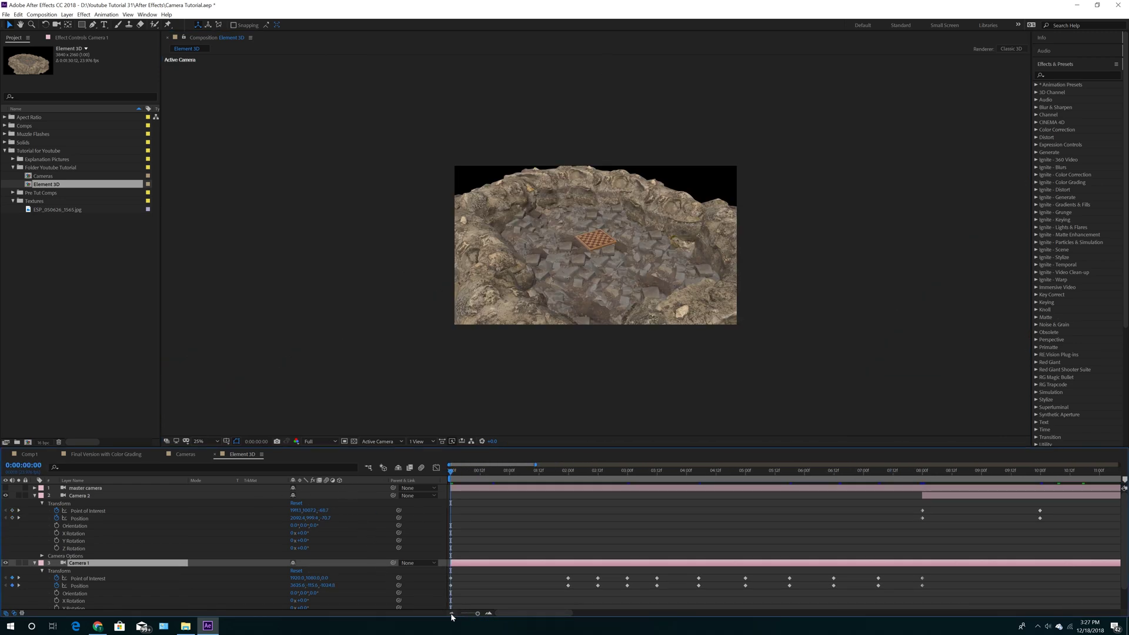
left_click(453, 613)
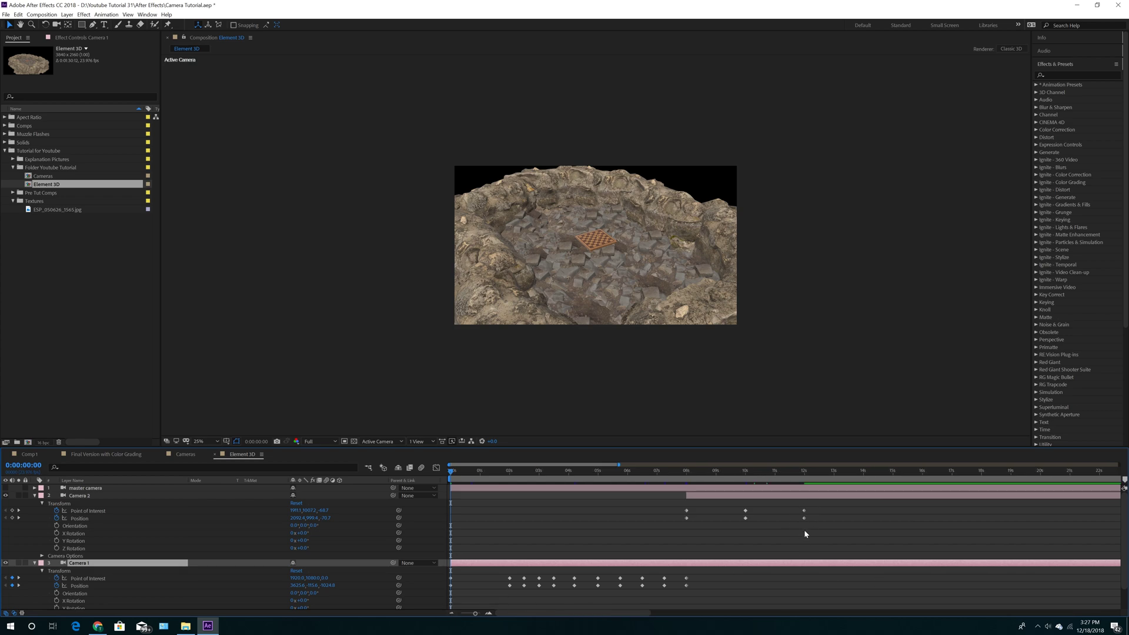
- At 0:00:02:00, expand Camera 1's camera options and turn on Depth of Field
left_click(461, 475)
left_click_drag(462, 478, 510, 479)
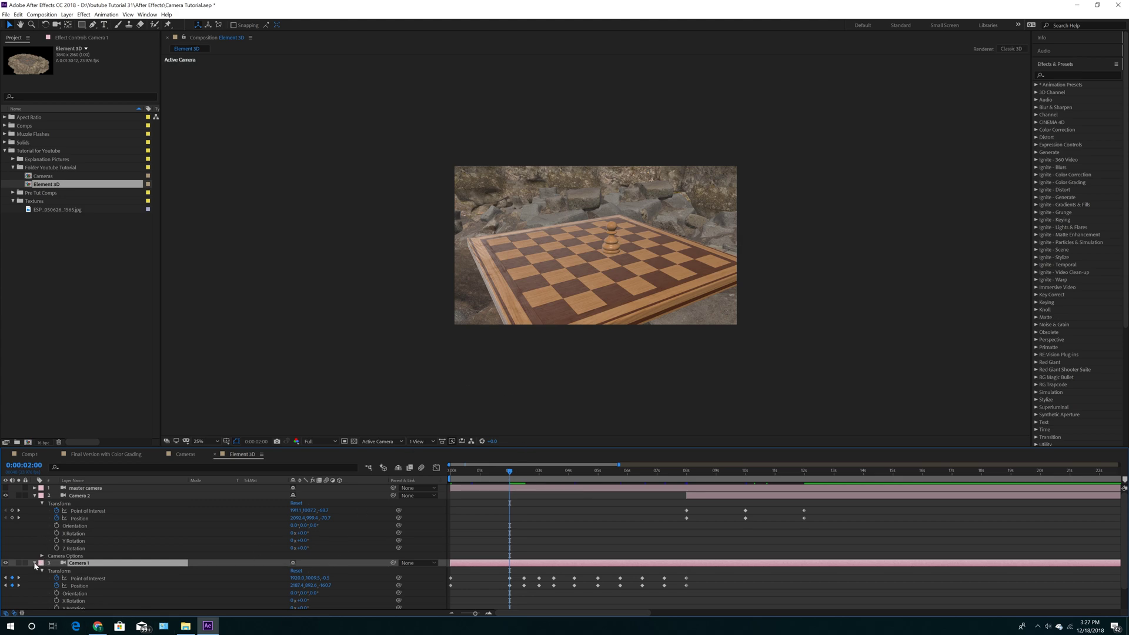
scroll(40, 586, "down", 1)
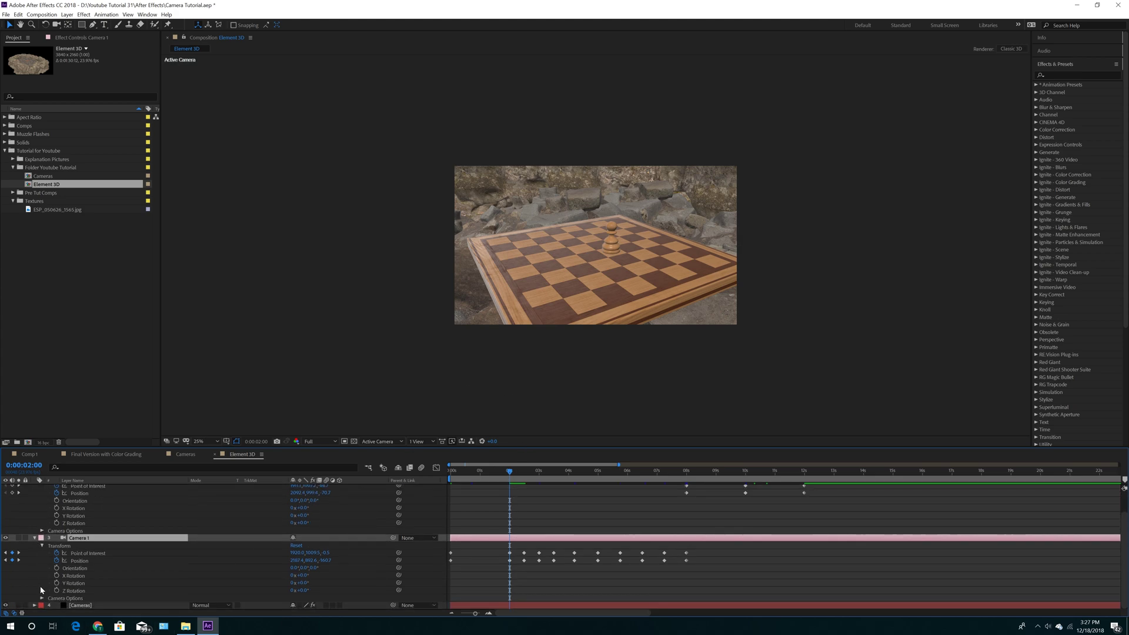
left_click(42, 600)
scroll(44, 584, "down", 1)
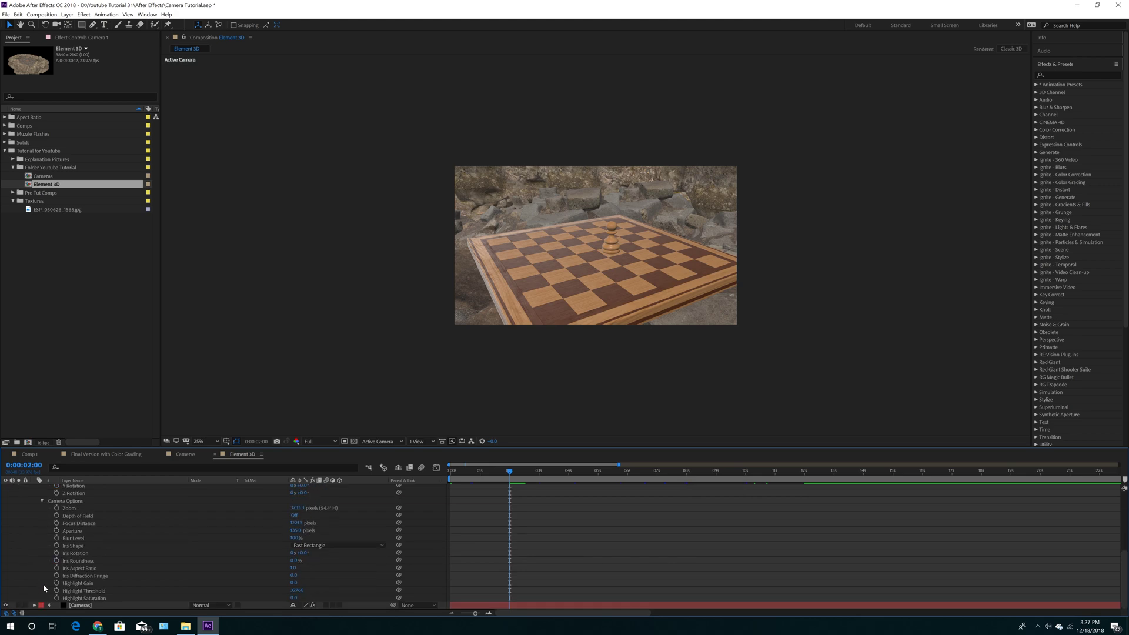
left_click(292, 516)
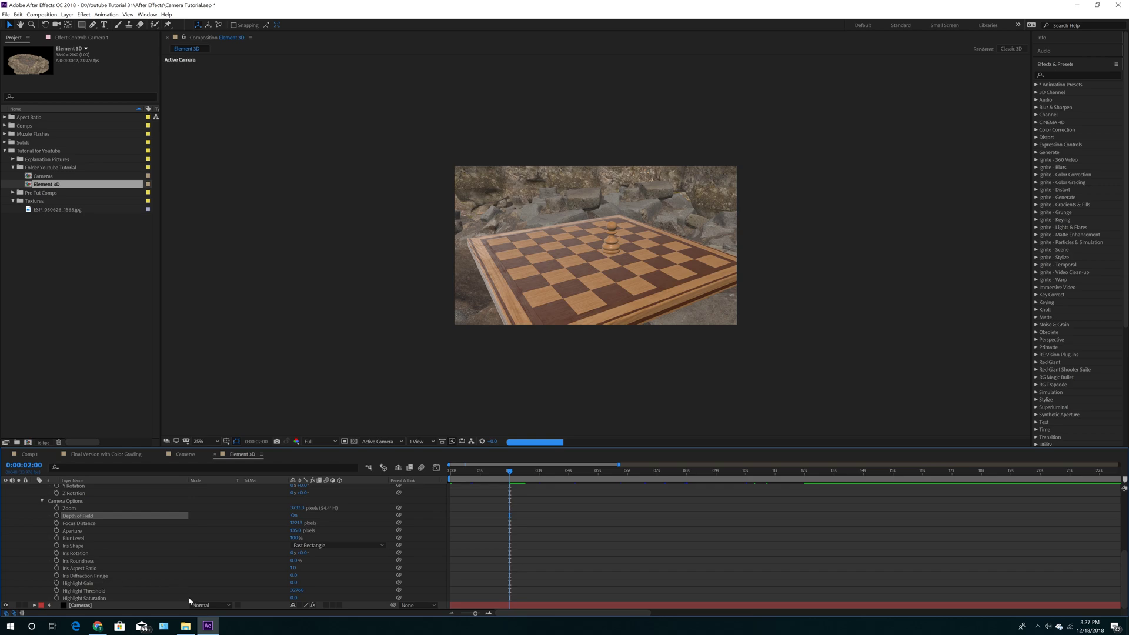
- Set the DOF Mode of the Element effect on the Cameras layer to Focus Indicator
left_click(87, 606)
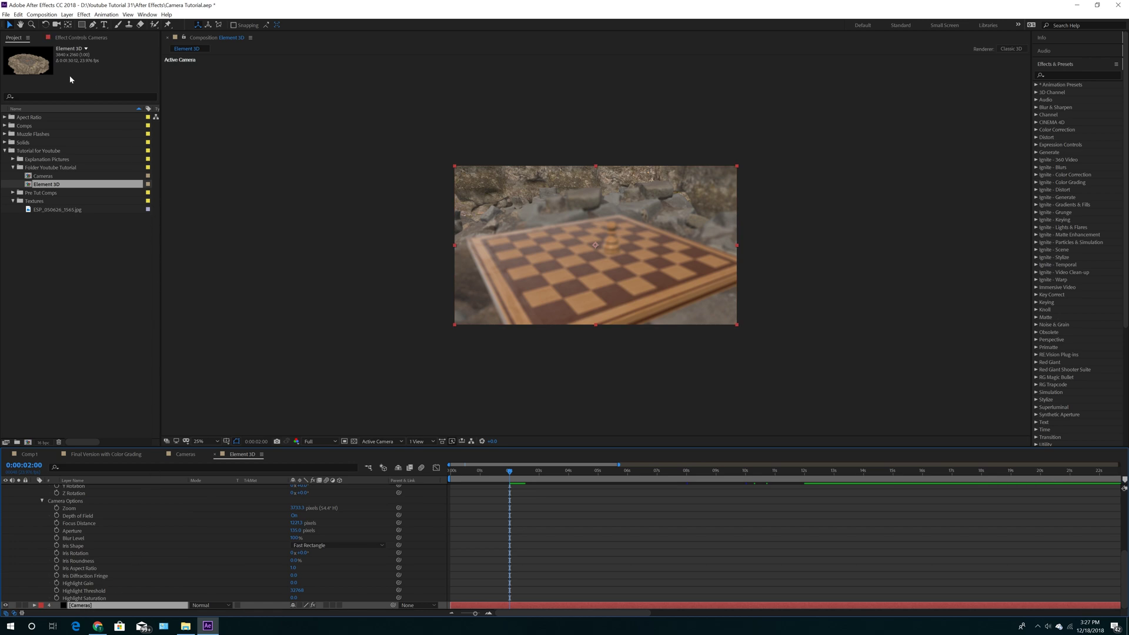
left_click(68, 39)
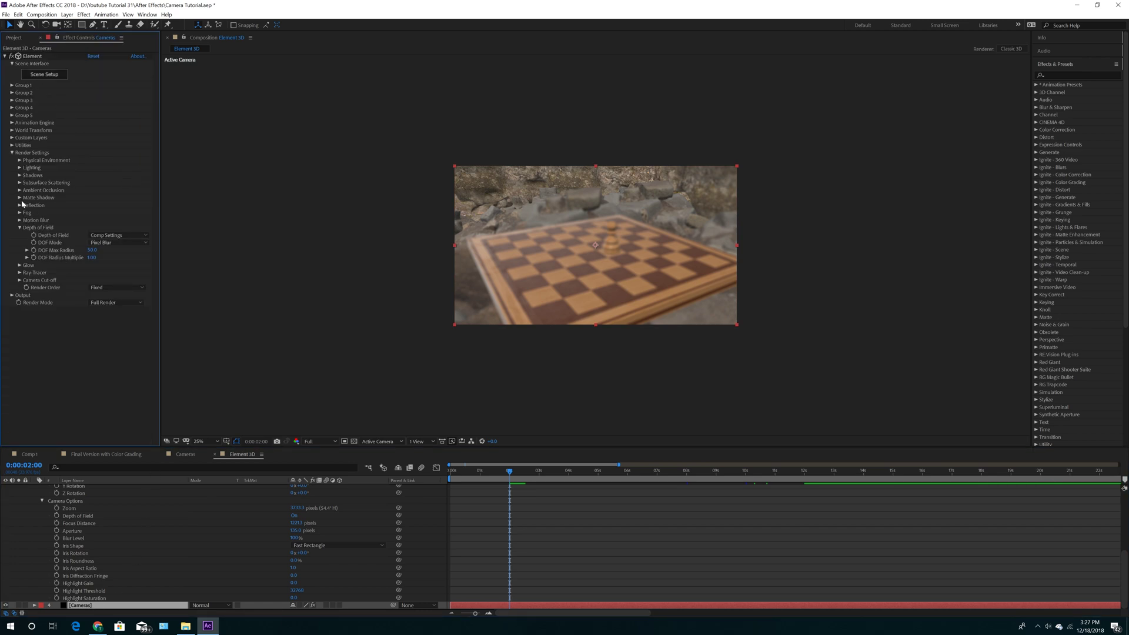
left_click(108, 243)
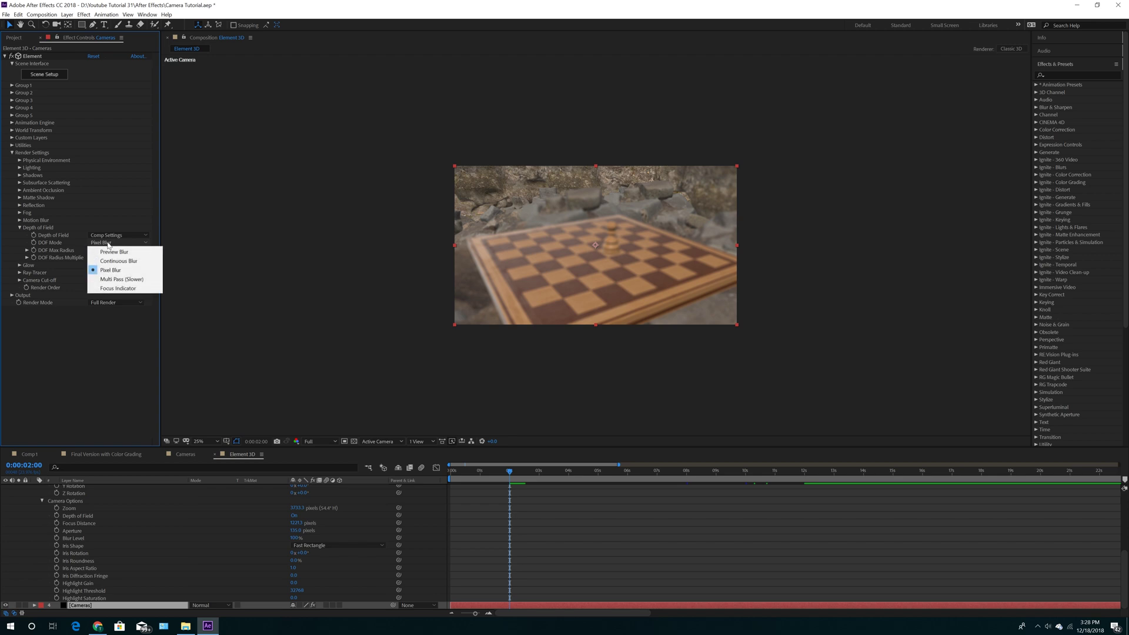
left_click(111, 290)
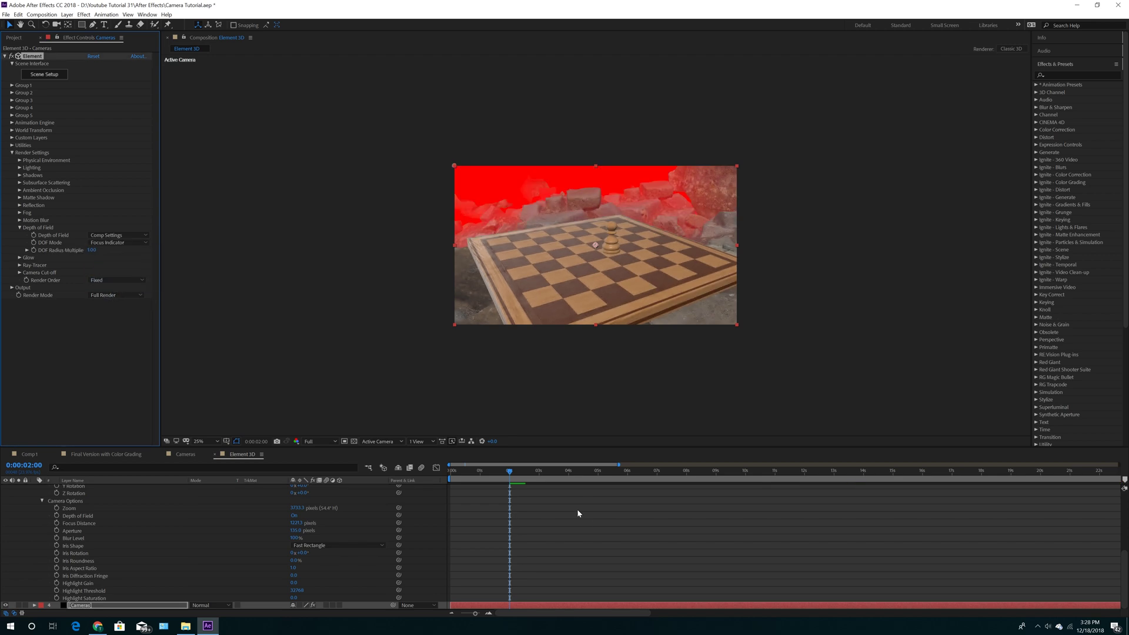
- At the start of the composition, increase Camera 1's focus distance to shift the red focus area within the rock pit
left_click_drag(468, 473, 419, 475)
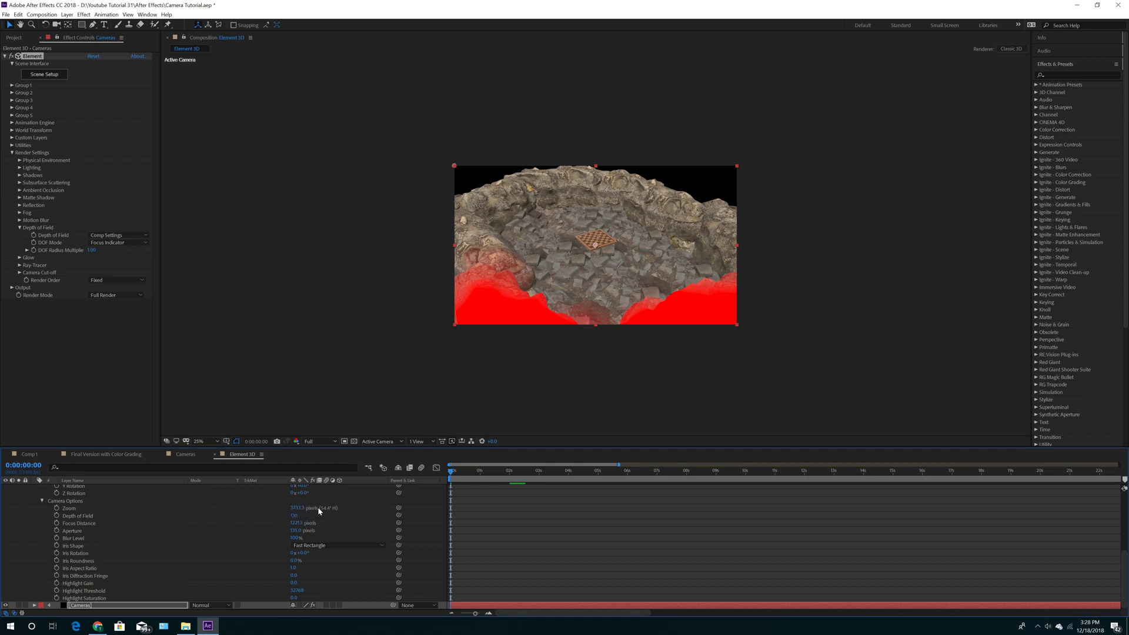
left_click_drag(296, 523, 414, 528)
mouse_move(297, 523)
left_mouse_down()
mouse_move(342, 519)
mouse_move(297, 522)
left_mouse_up()
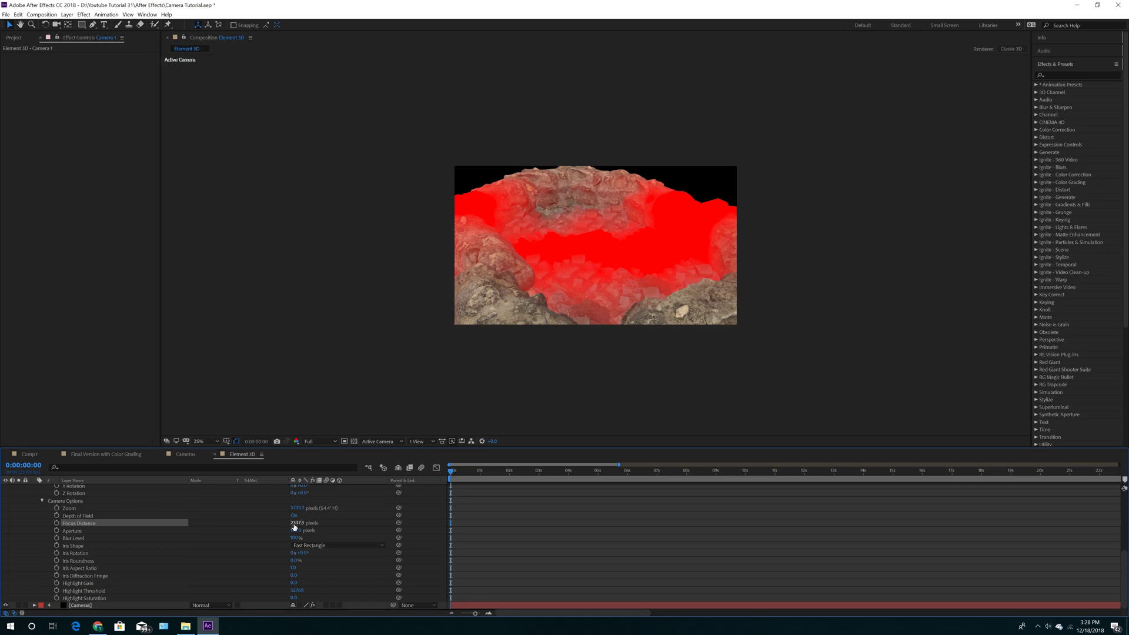
scroll(583, 545, "up", 4)
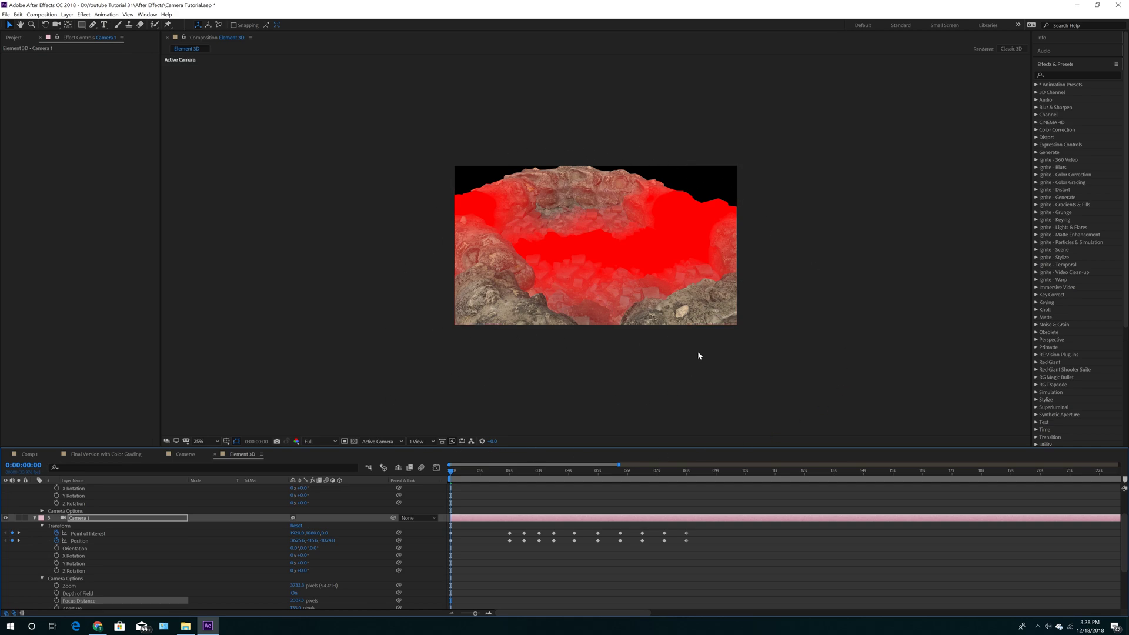
- At 0:00:02:00, show two side-by-side views with a Top view zoomed out to 25% beside the Active Camera
left_click(509, 472)
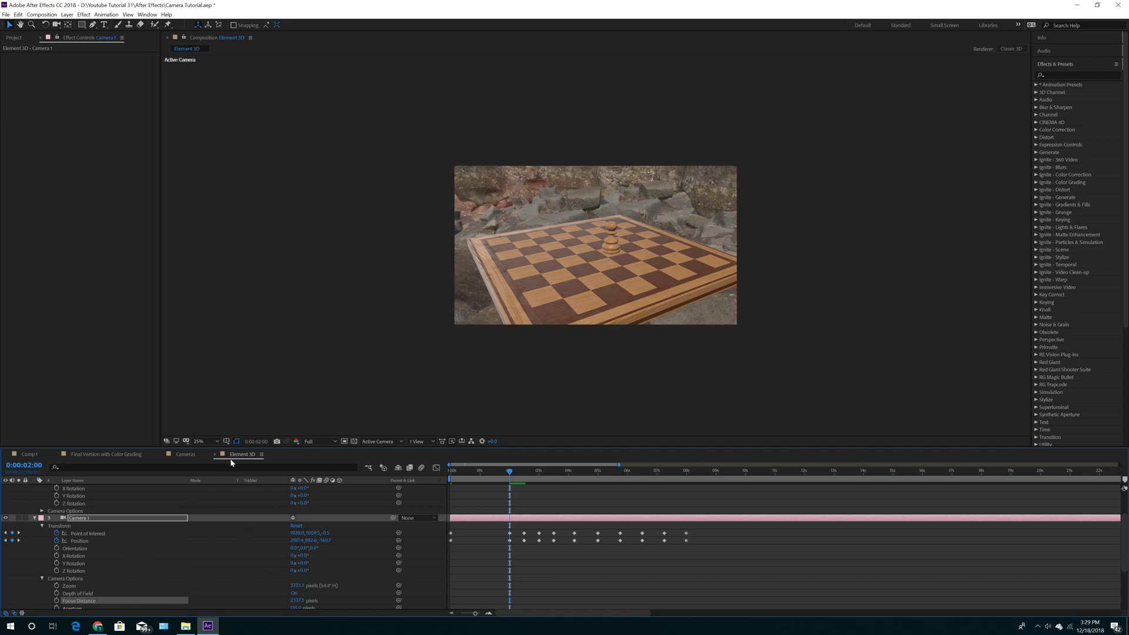
left_click(427, 441)
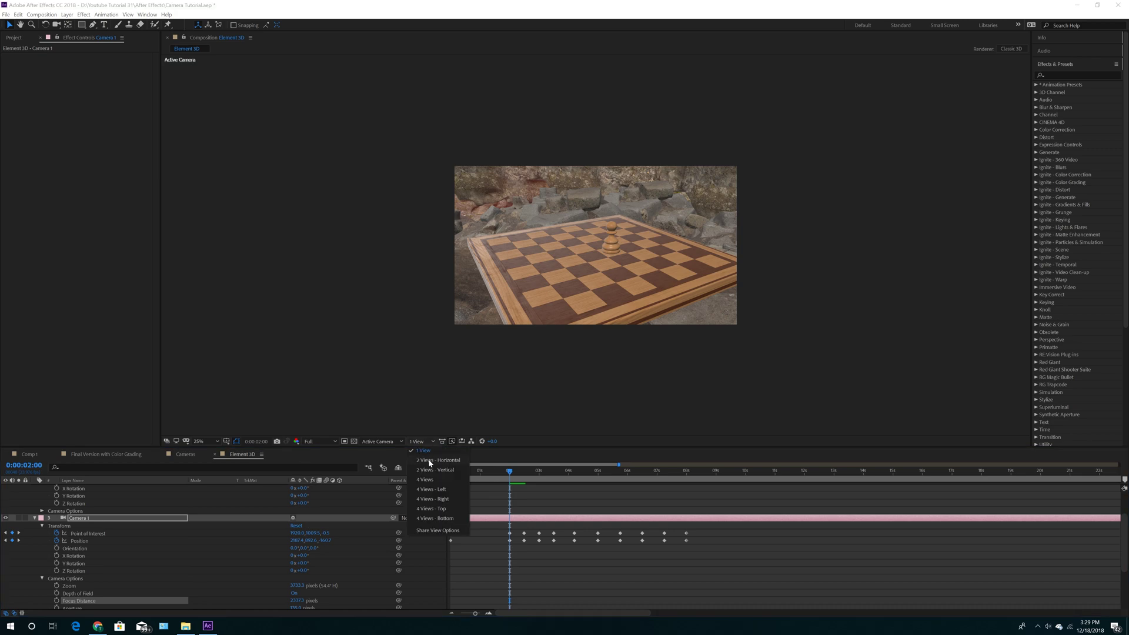
left_click(430, 471)
left_click(354, 316)
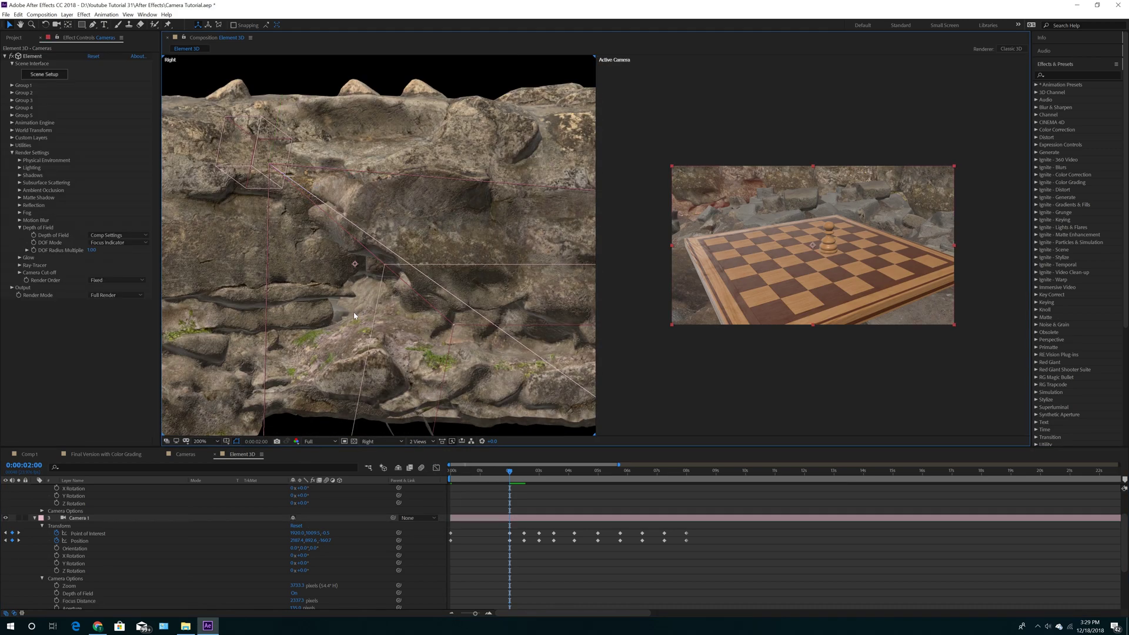
left_click(377, 441)
left_click(389, 507)
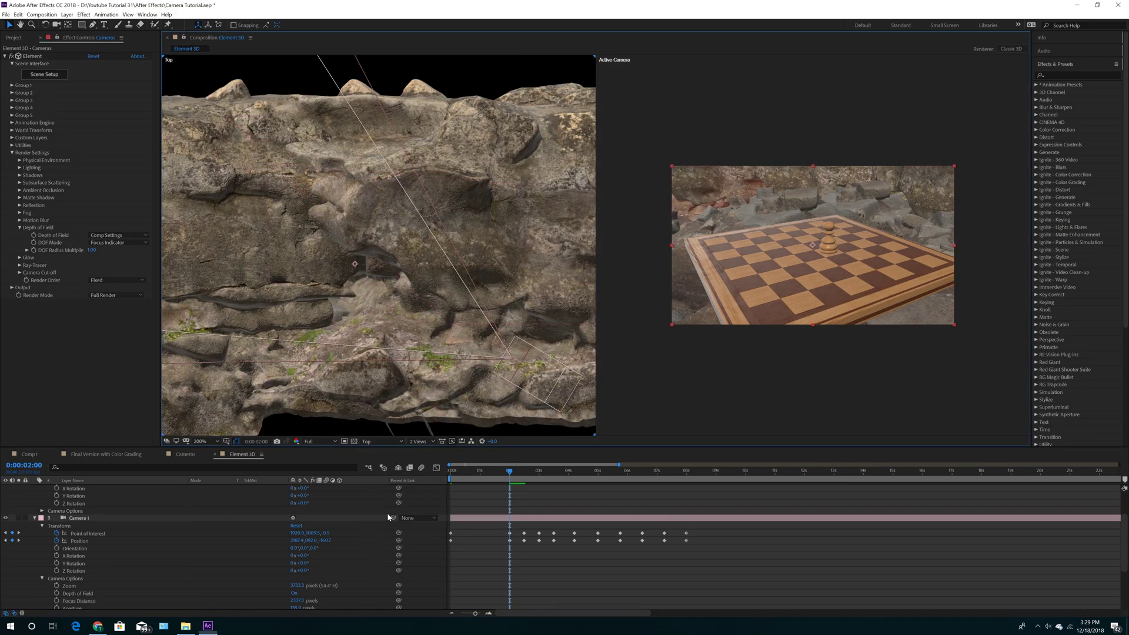
scroll(391, 352, "down", 6)
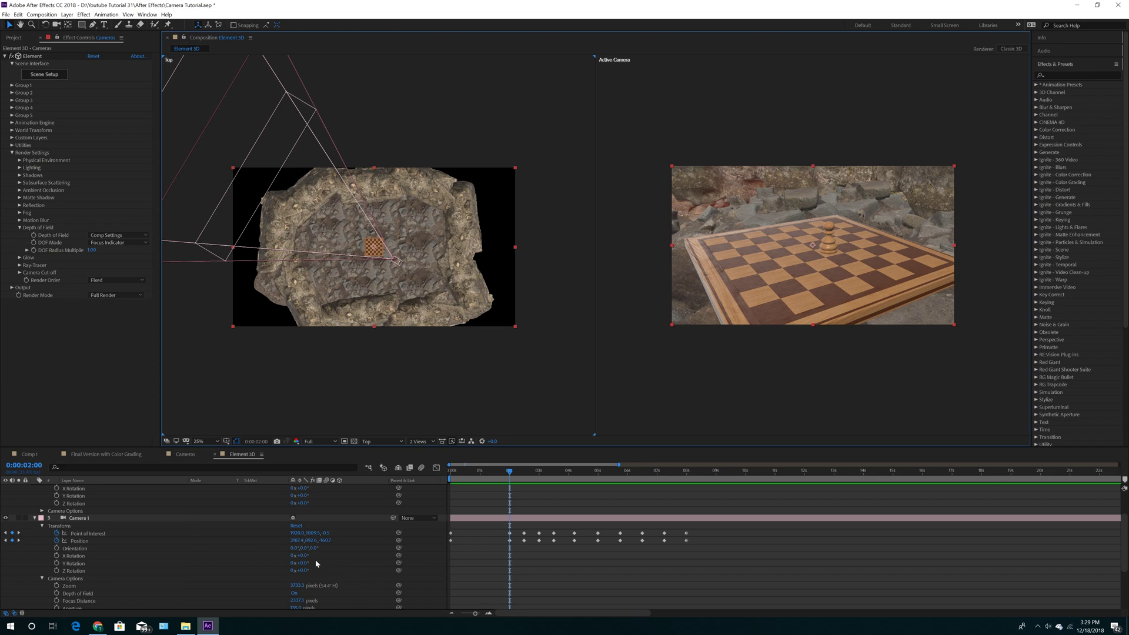
- Reduce Camera 1's focus distance to about 337 pixels so the red focus area covers the pawn
scroll(107, 567, "down", 3)
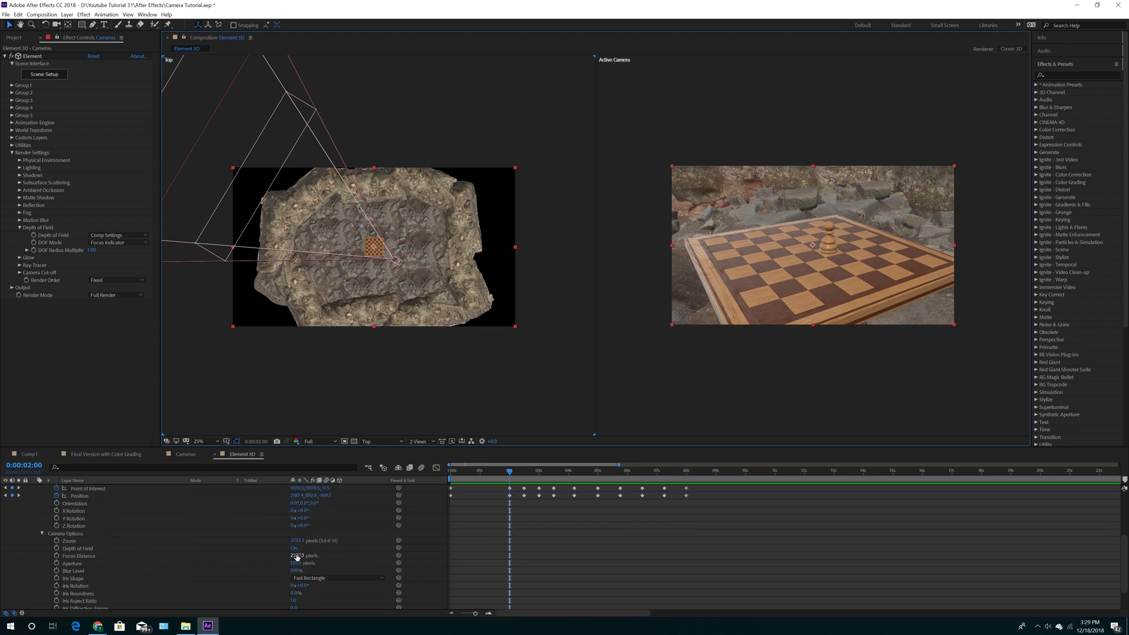
left_click_drag(294, 557, 227, 561)
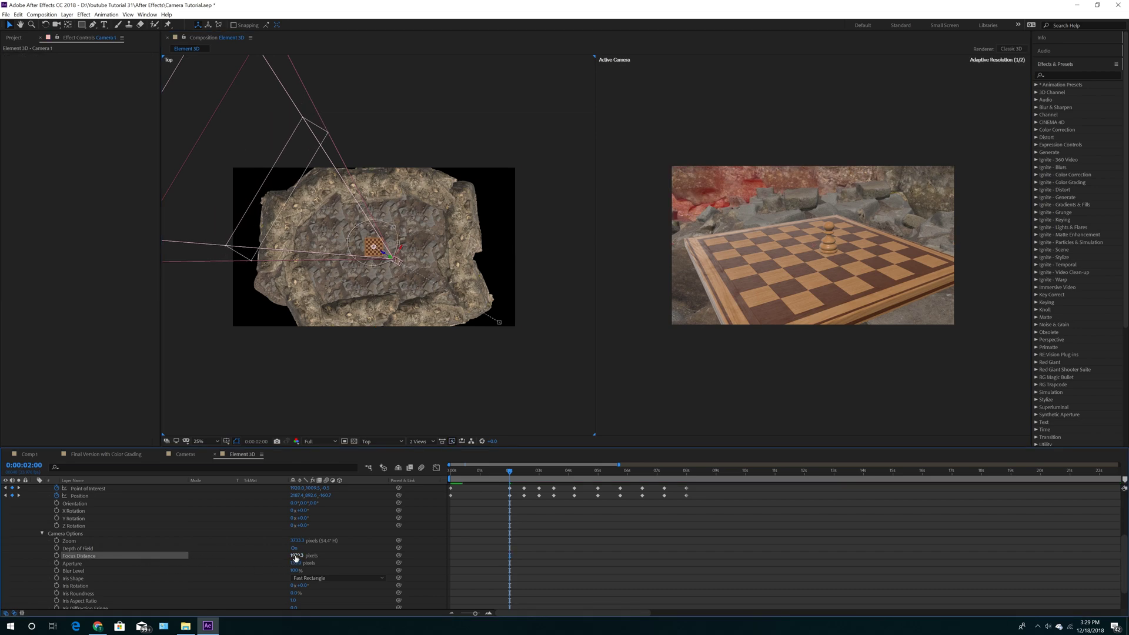
left_click_drag(296, 558, 13, 575)
key("space")
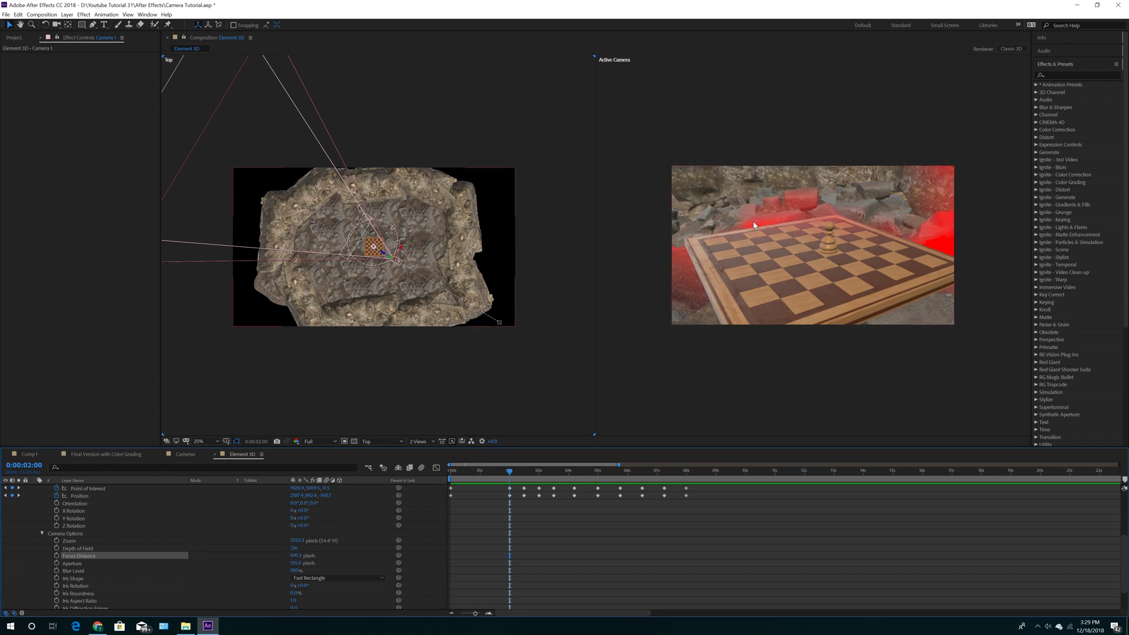
left_click_drag(296, 555, 178, 571)
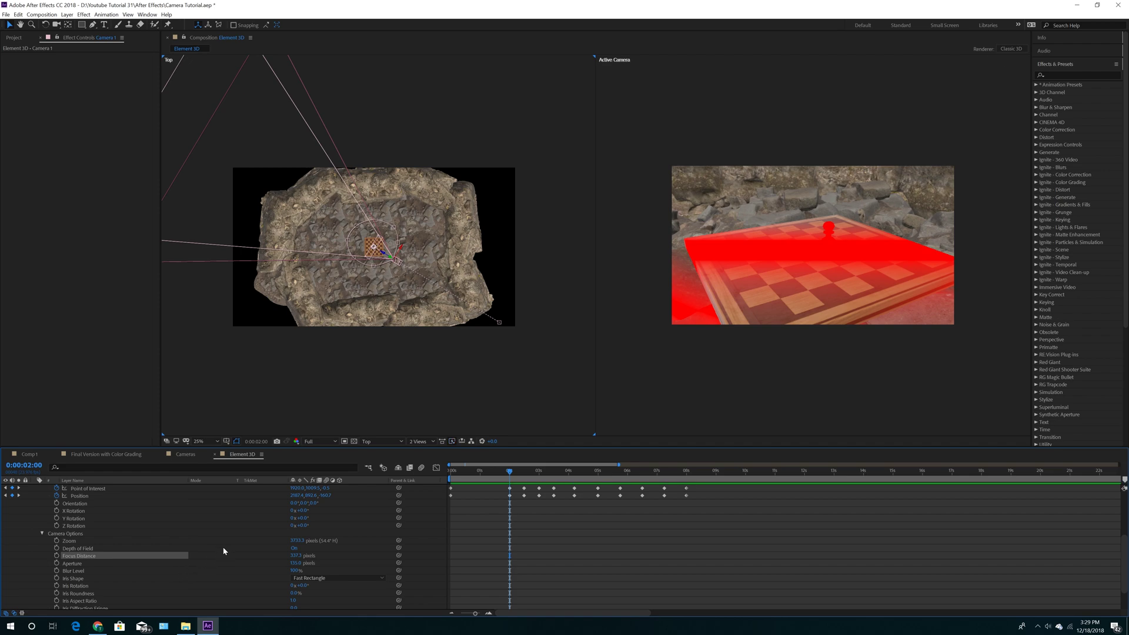
- Set the DOF Mode of the Element effect on the Cameras layer to Pixel Blur
scroll(202, 567, "down", 2)
left_click(125, 606)
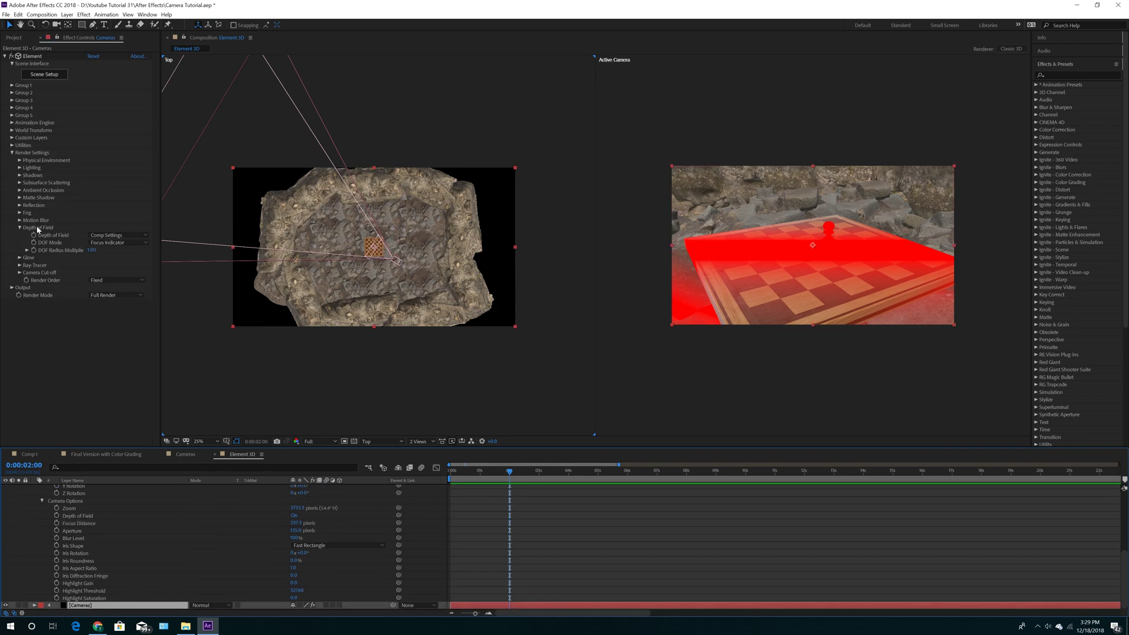
left_click(123, 242)
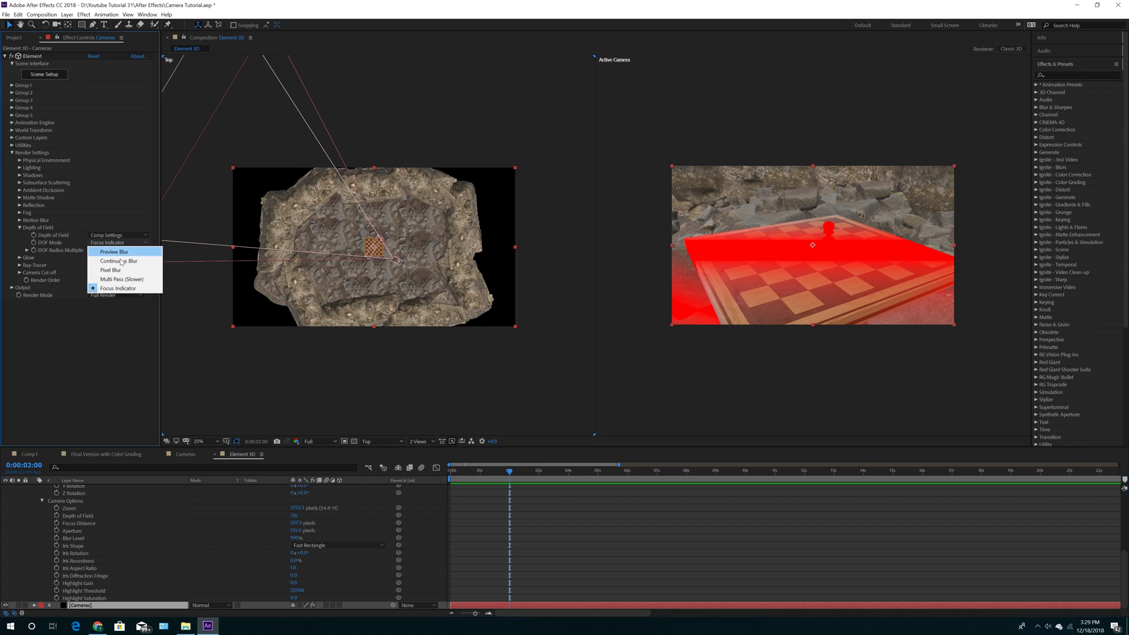
left_click(119, 271)
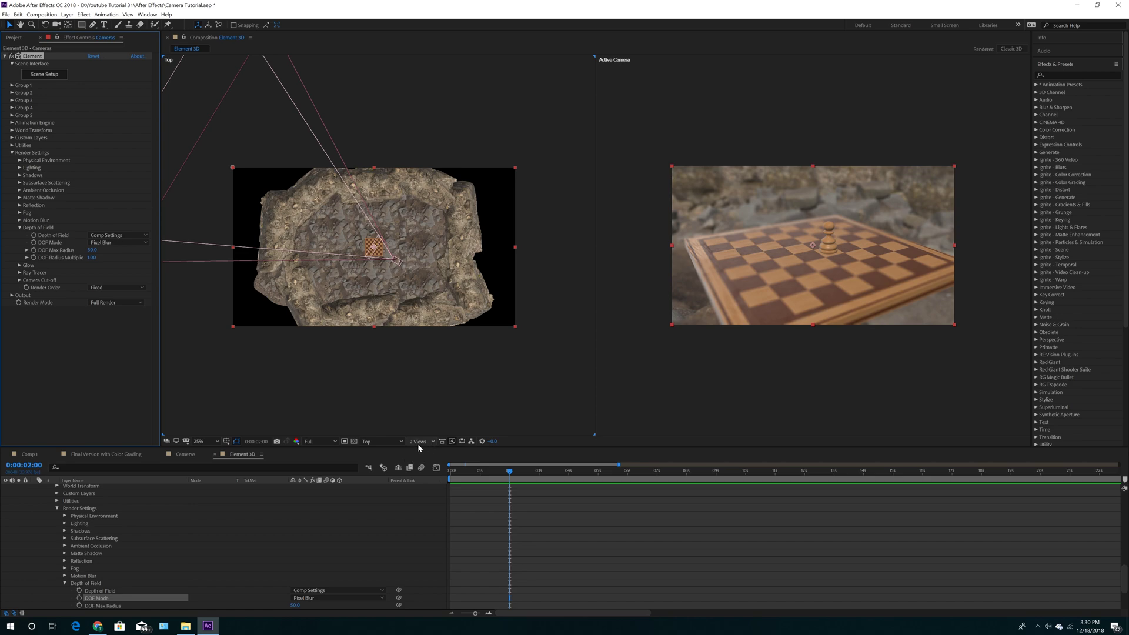
- Return to a single Active Camera view at 50% magnification and bring Camera 1's camera options into view
left_click(419, 442)
left_click(422, 455)
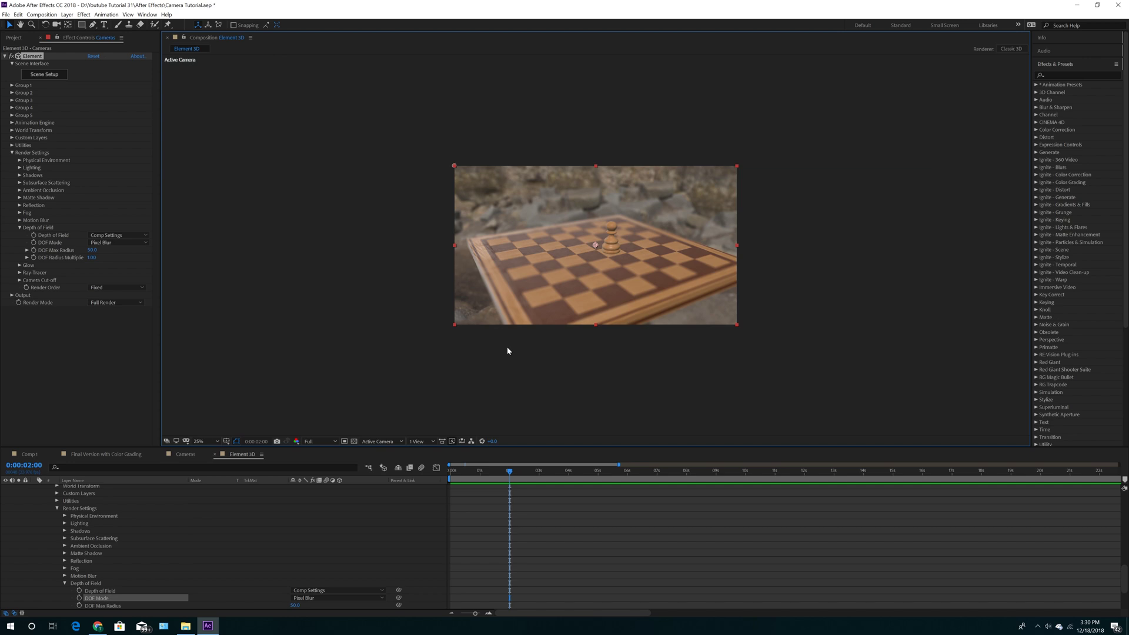
key("period")
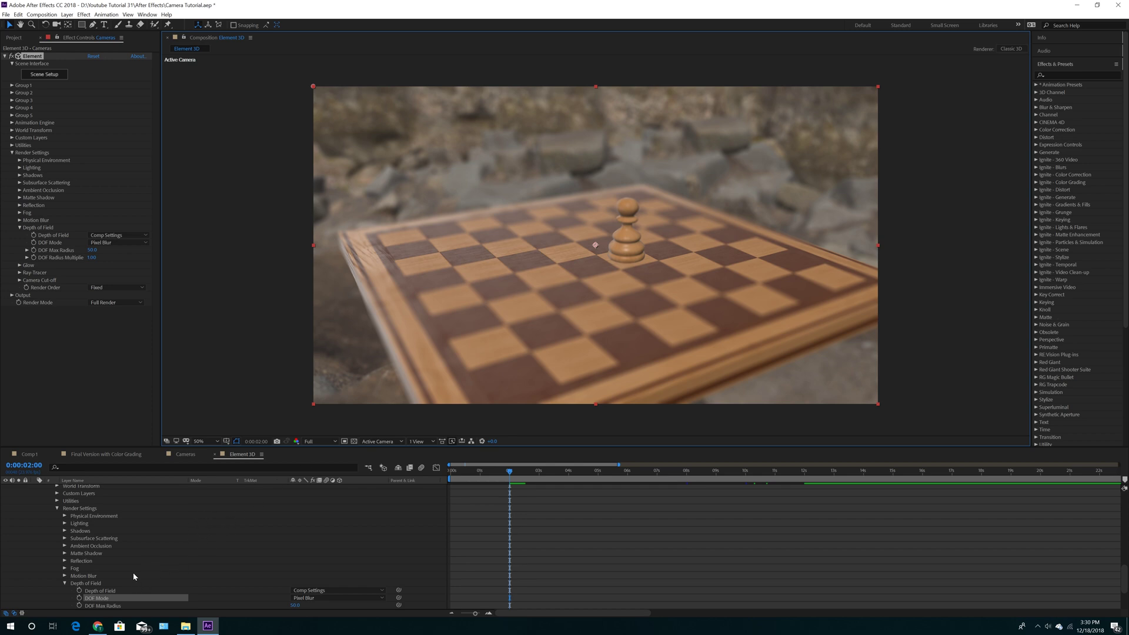
scroll(134, 576, "up", 6)
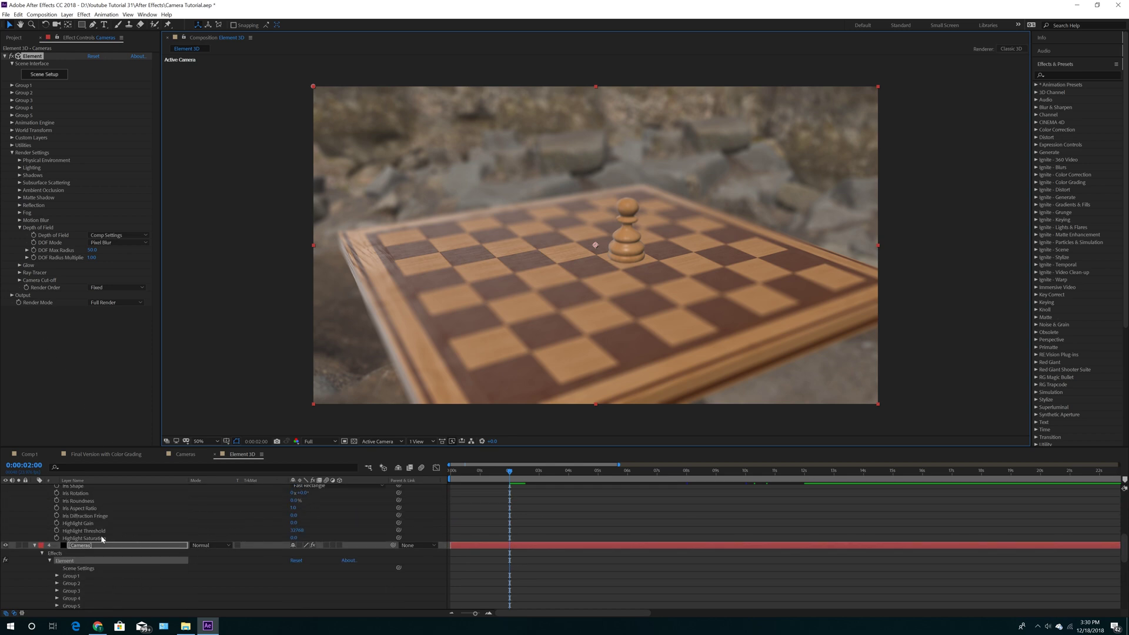
scroll(152, 539, "up", 3)
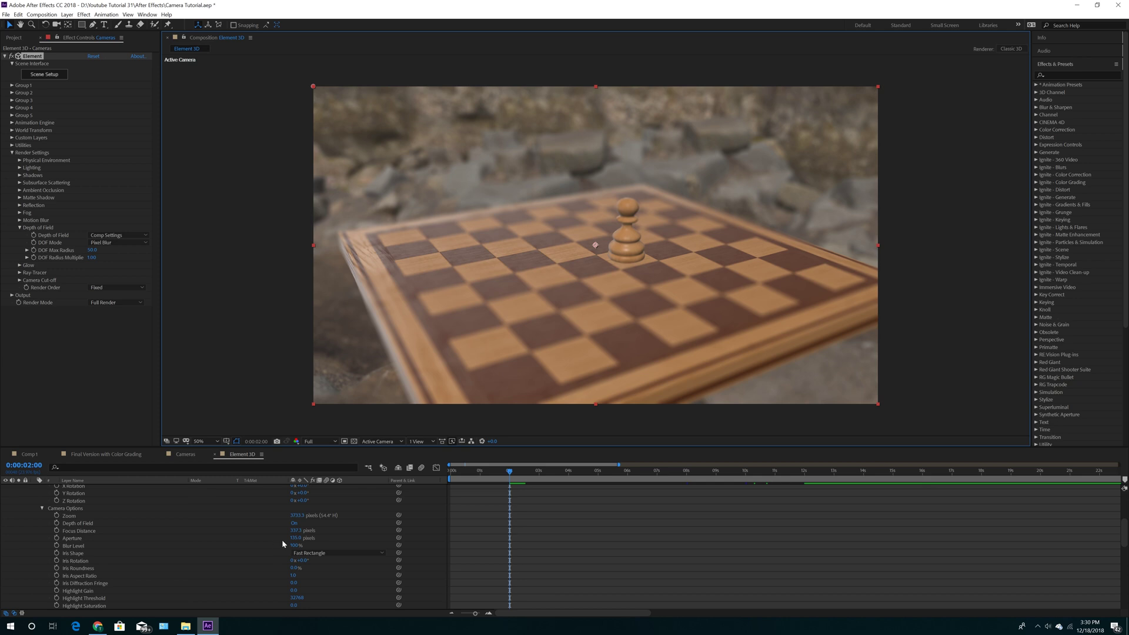
- Set Camera 1's Aperture to 24 pixels
left_click_drag(292, 543, 243, 536)
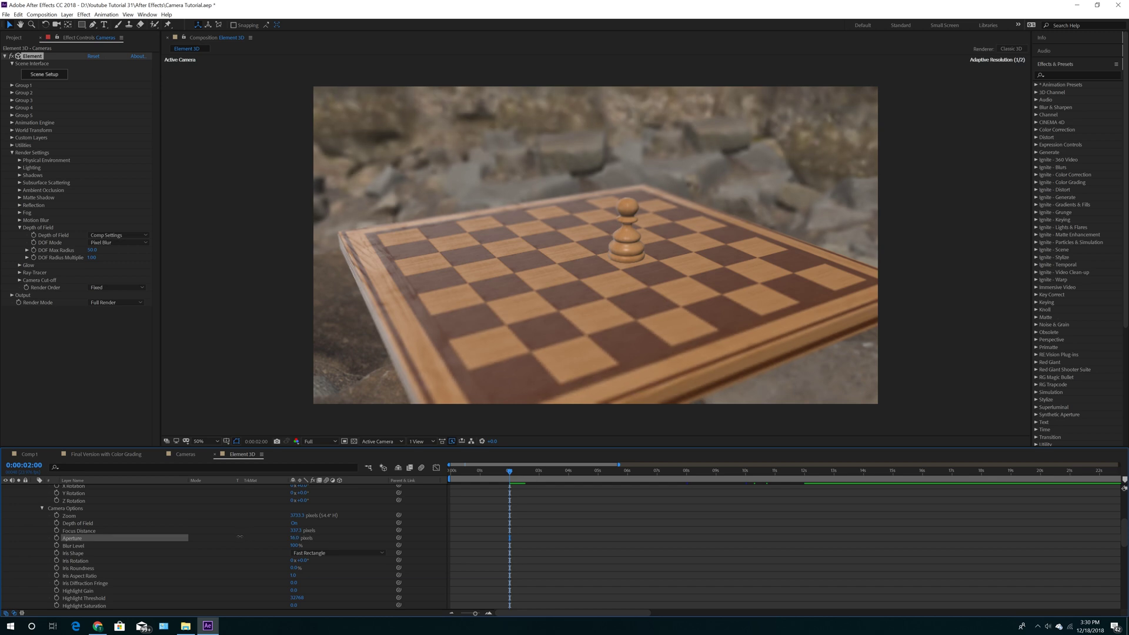
left_click(240, 537)
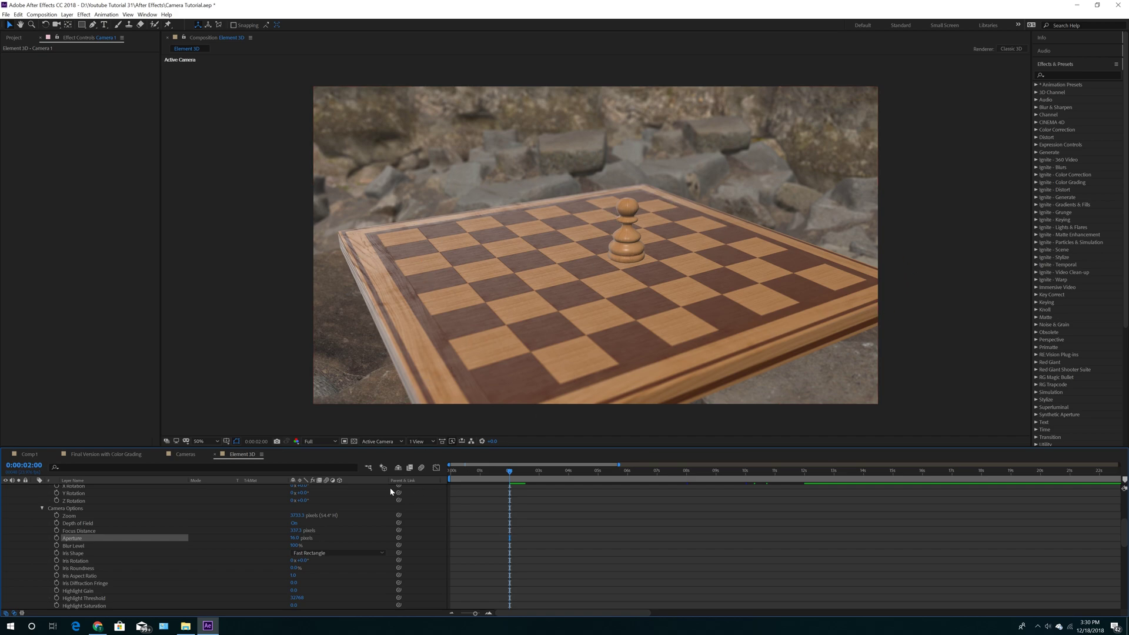
left_click(296, 538)
type("24")
key("Return")
- Turn on keyframing for Camera 1's Focus Distance and Aperture at 0:00:02:00
scroll(614, 520, "up", 5)
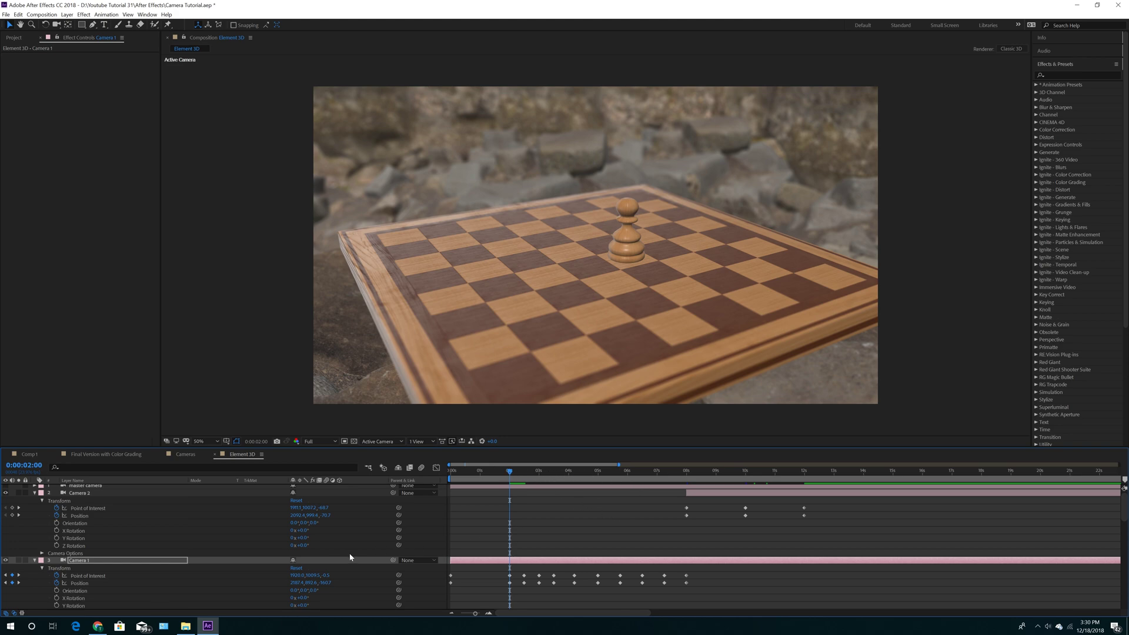
scroll(121, 574, "down", 2)
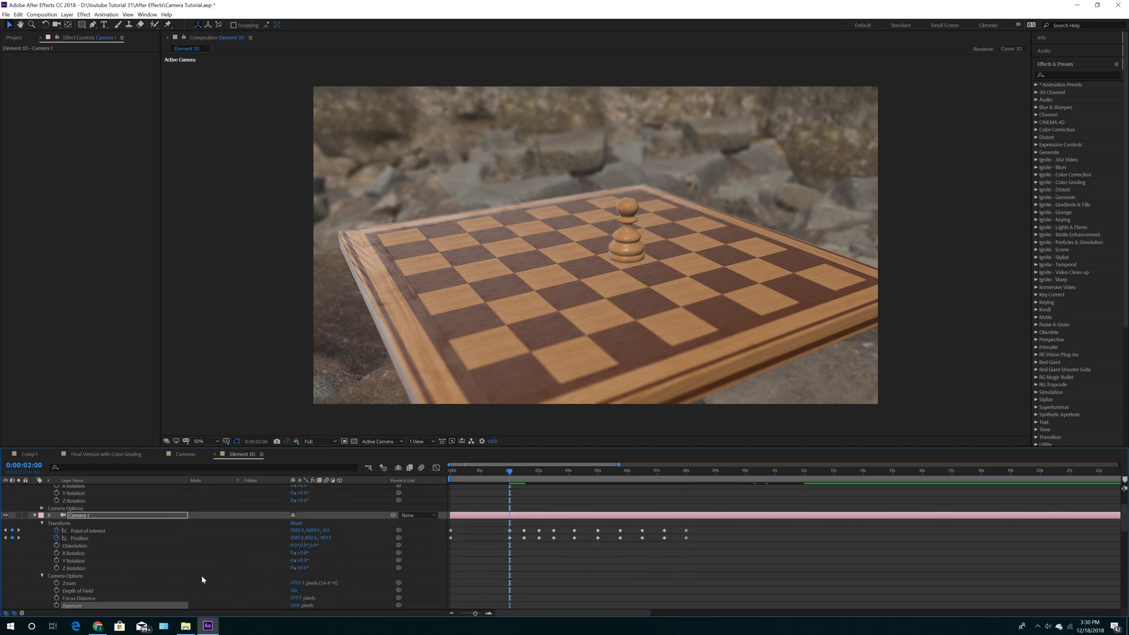
scroll(201, 575, "down", 1)
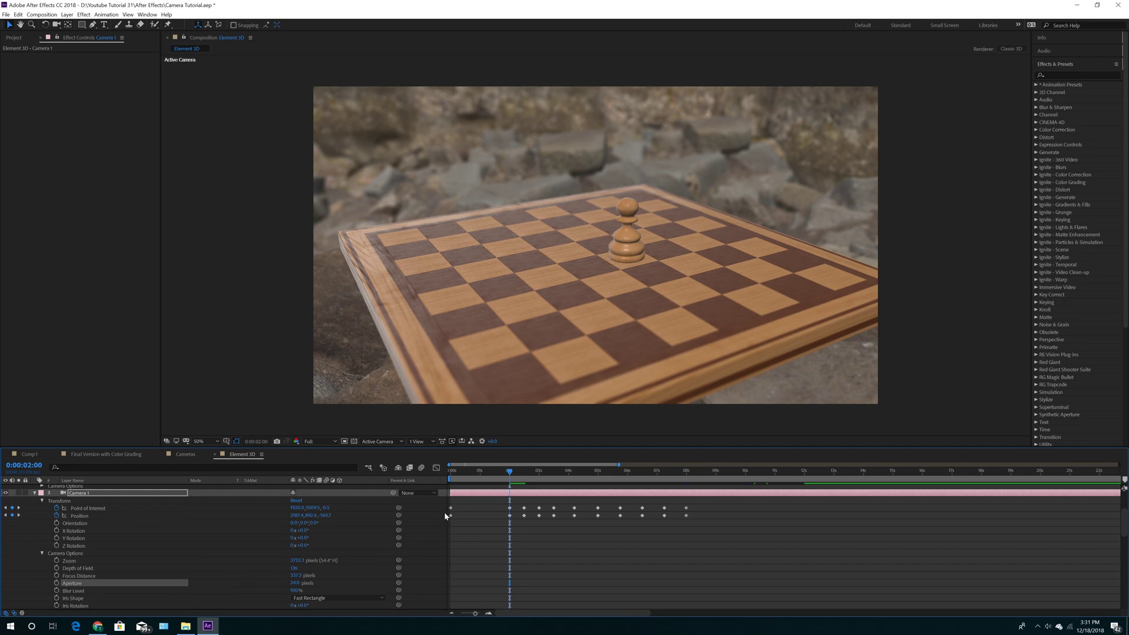
left_click(57, 584)
- Go to 0:00:01:00 and show two side-by-side views, Top beside Active Camera
left_click(480, 475)
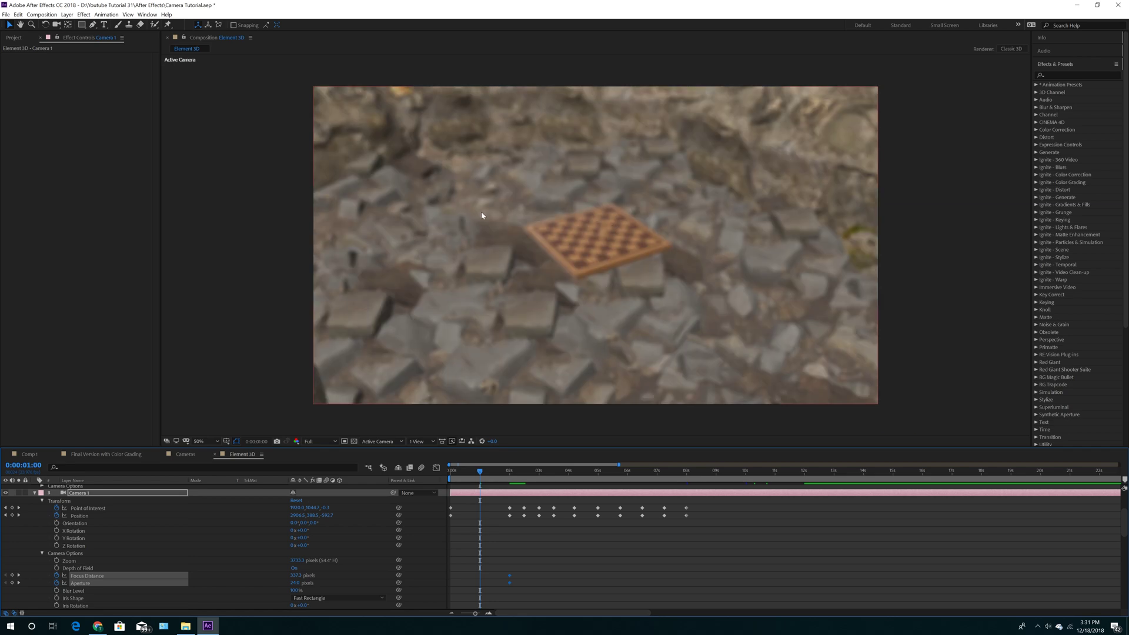
left_click(415, 441)
left_click(429, 464)
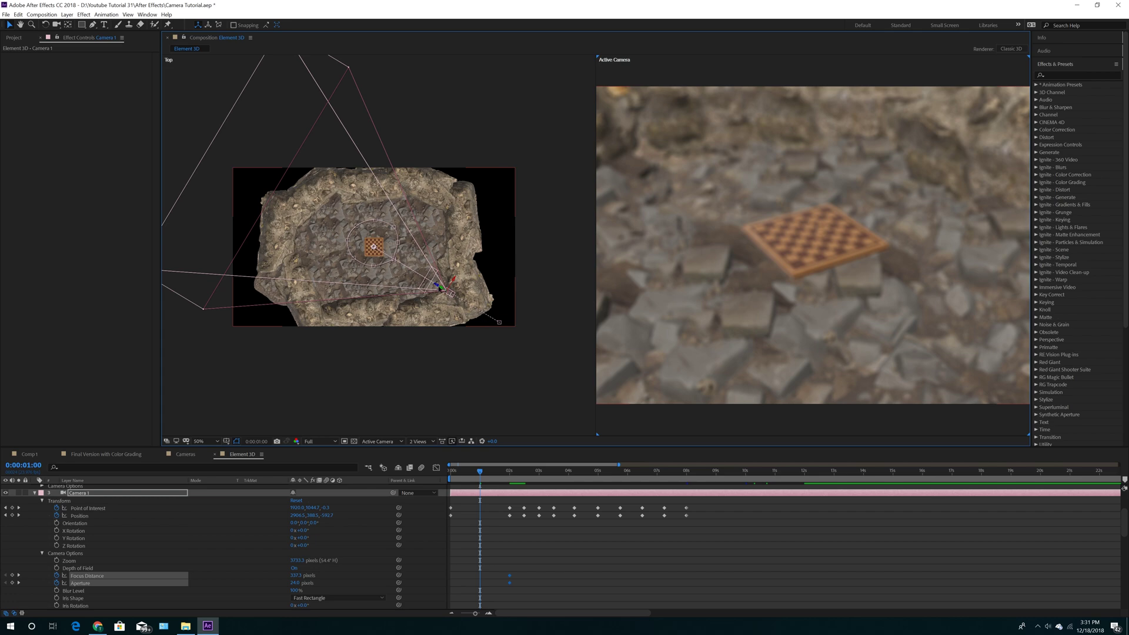
left_click(264, 568)
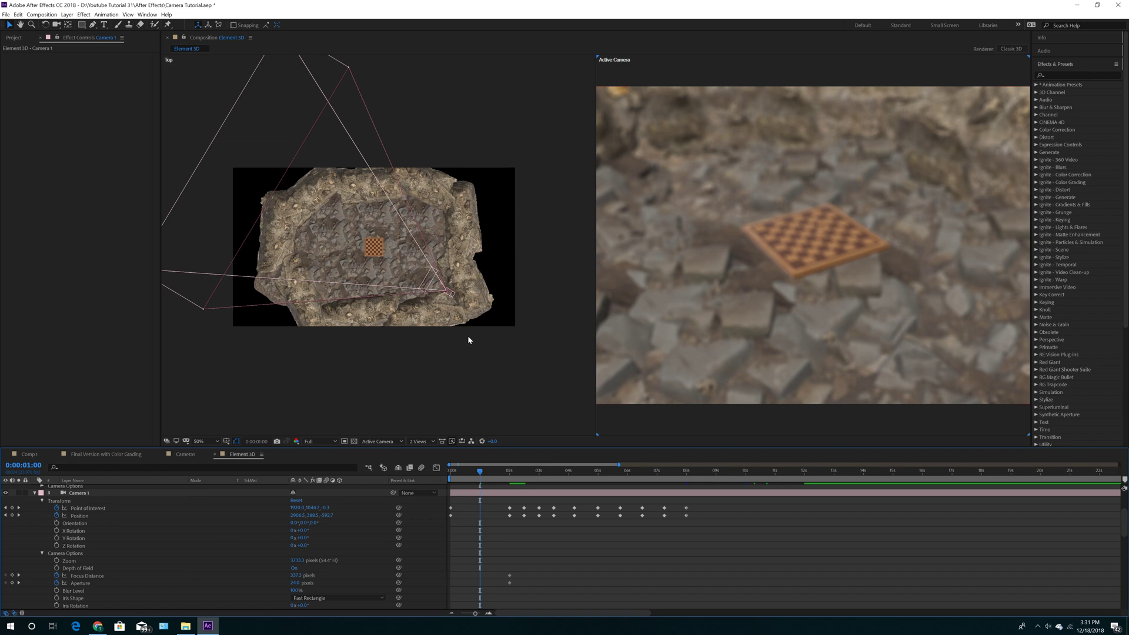
- Set the DOF Mode of the Element effect on the Cameras layer to Focus Indicator
scroll(241, 560, "down", 10)
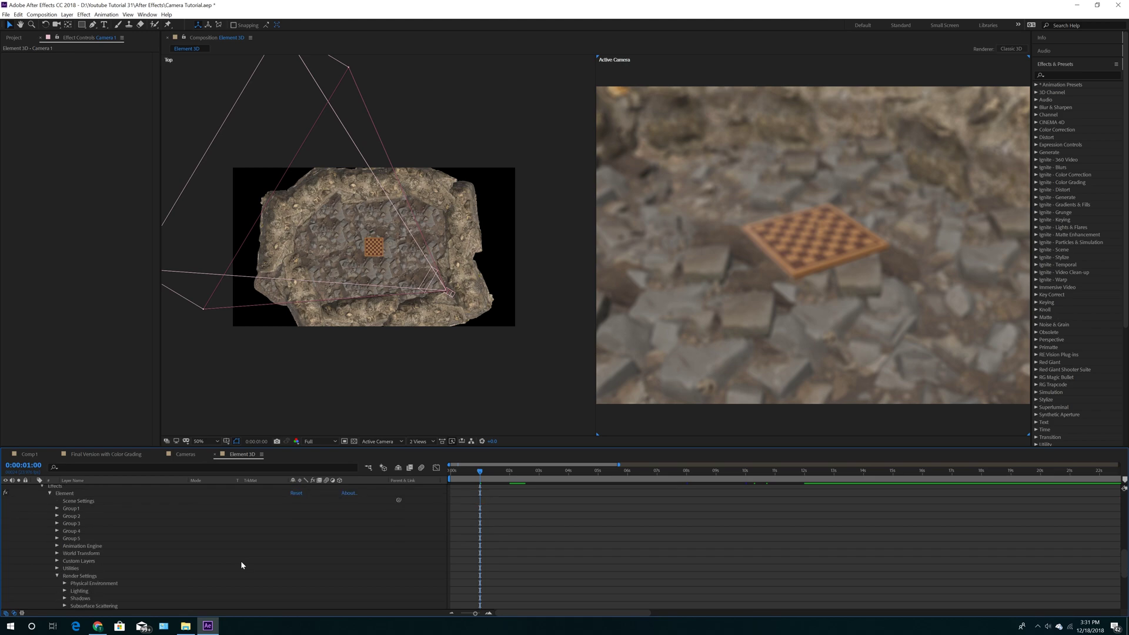
scroll(241, 560, "down", 4)
scroll(241, 560, "up", 5)
left_click(118, 546)
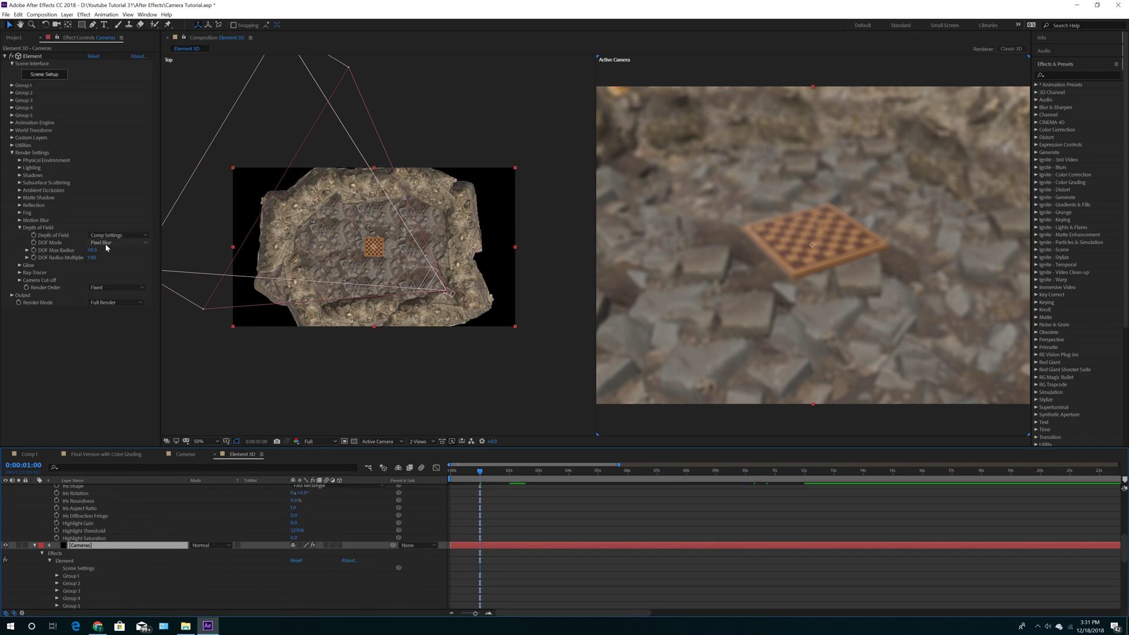
left_click(127, 242)
left_click(117, 288)
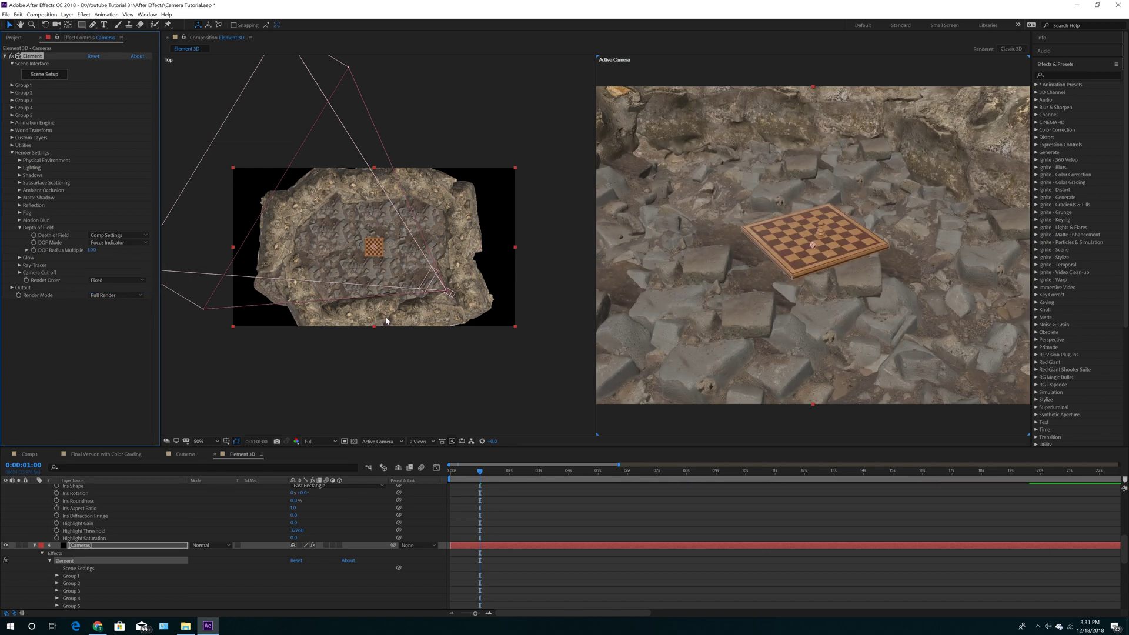
- At 0:00:01:00, increase Camera 1's Focus Distance until the red focus area covers the chessboard
scroll(299, 550, "up", 4)
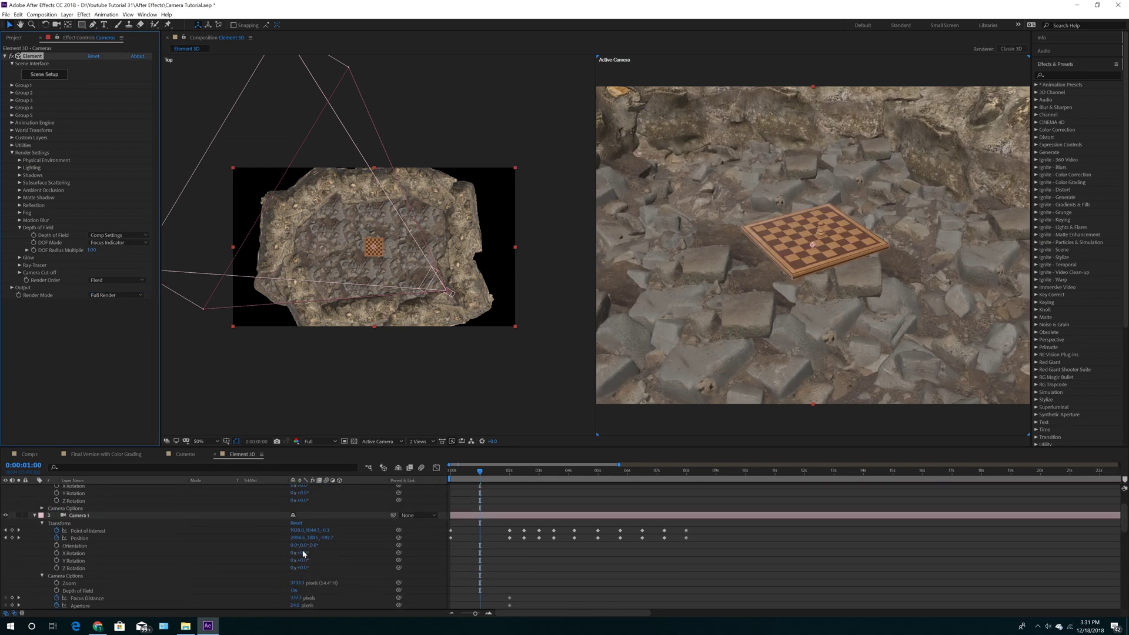
left_click_drag(300, 555, 303, 552)
left_click_drag(366, 544, 708, 514)
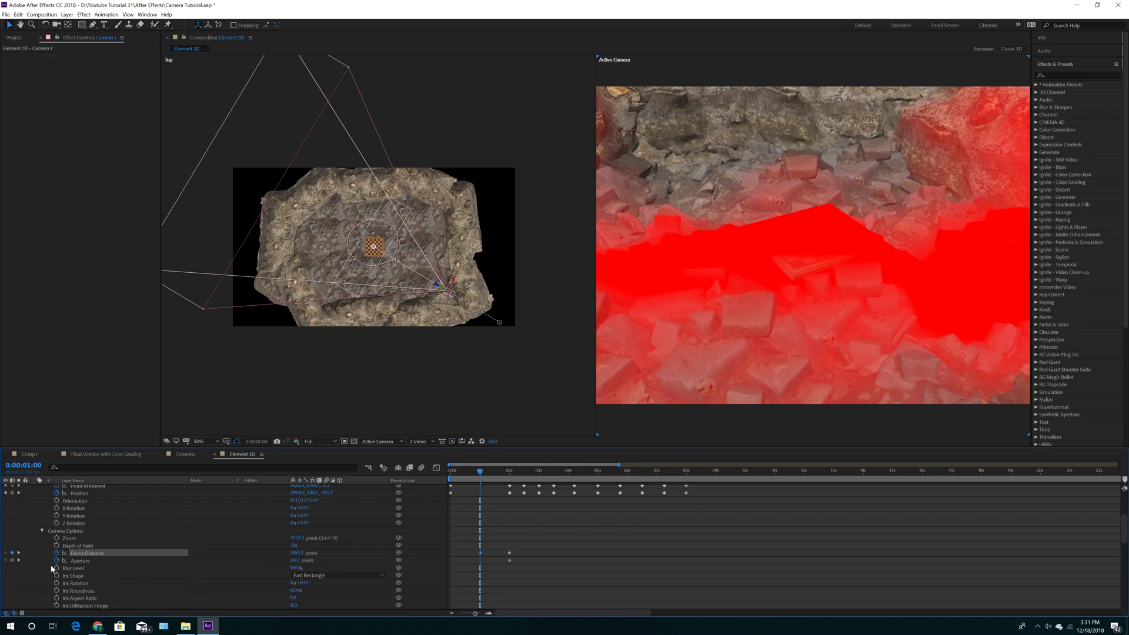
- Switch the Element effect's DOF Mode on the Cameras layer back to Pixel Blur
scroll(183, 544, "down", 10)
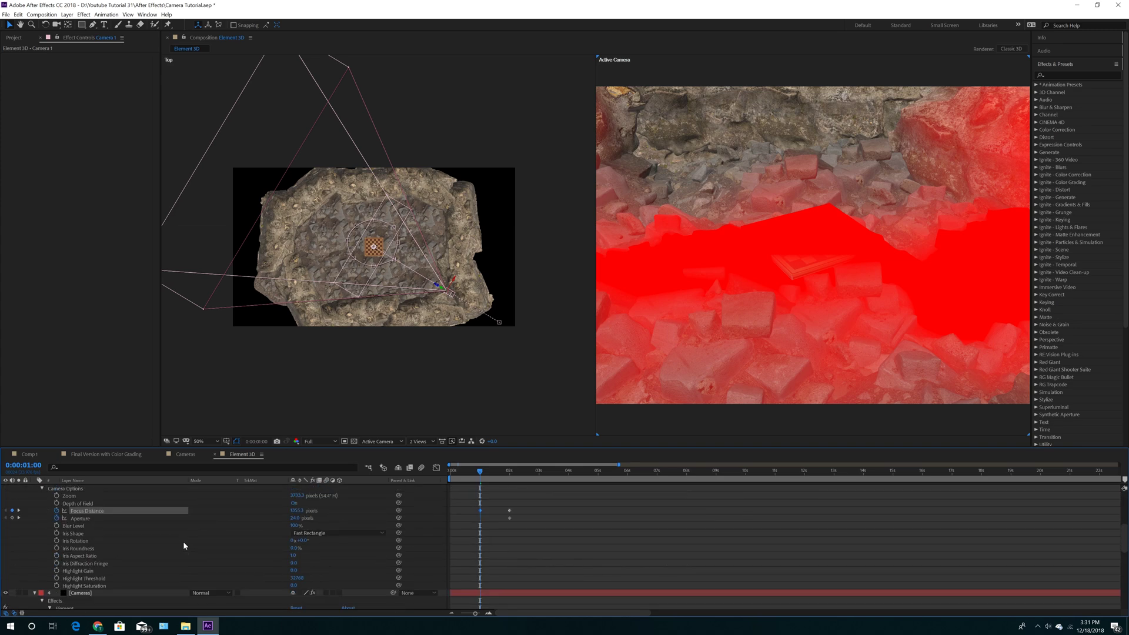
scroll(182, 541, "down", 5)
left_click(182, 546)
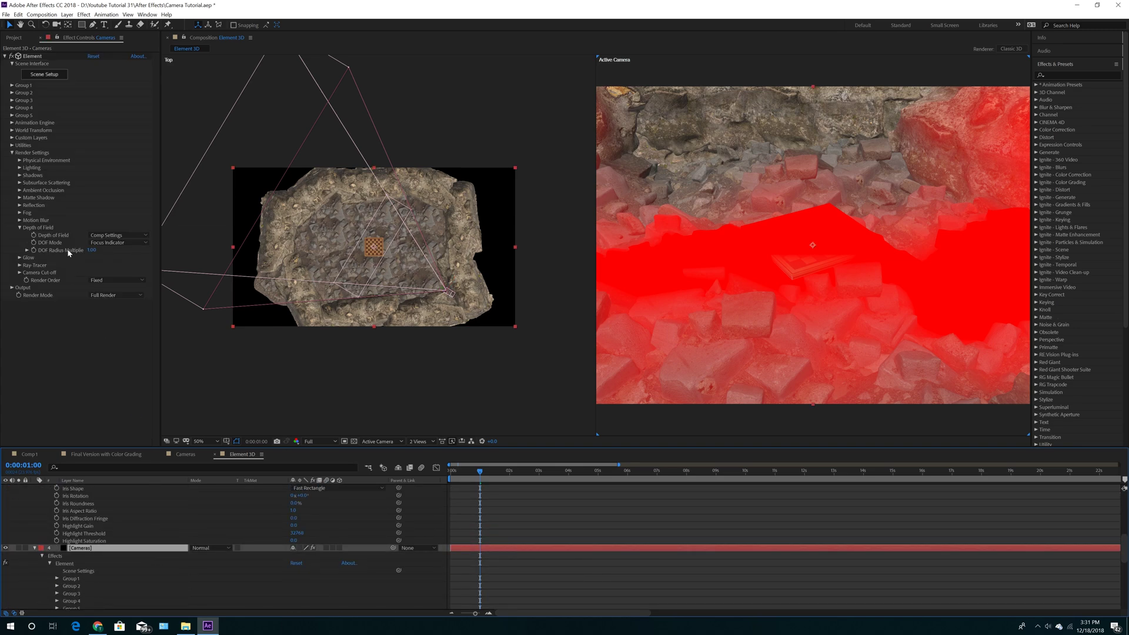
left_click(109, 243)
left_click(121, 267)
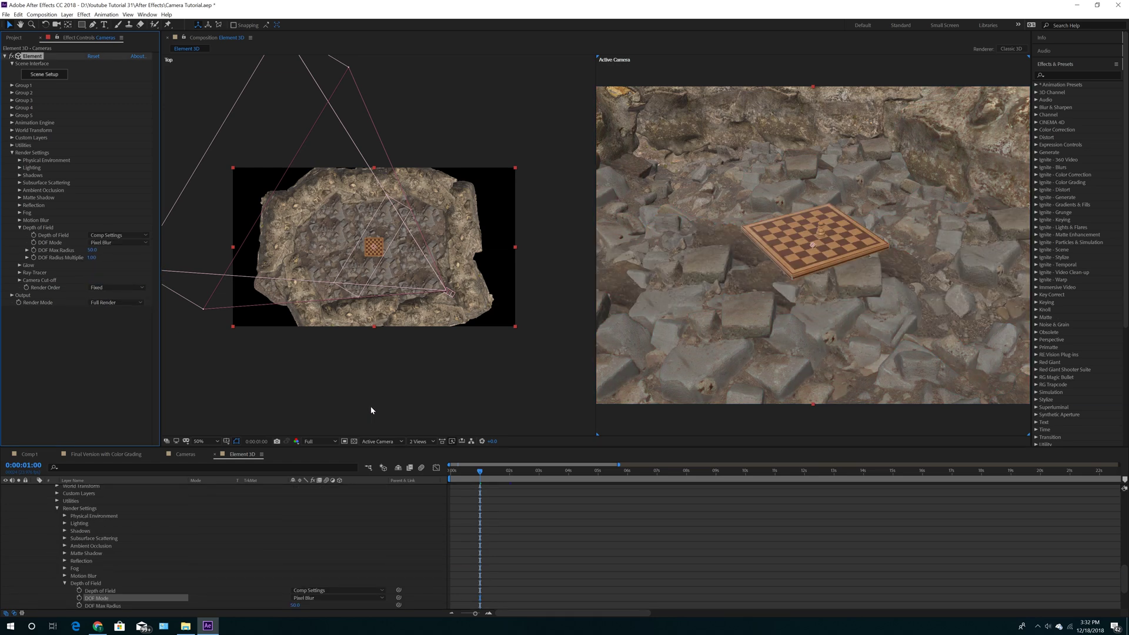
- Adjust Camera 1's Aperture at 0:00:01:00 to add a second aperture keyframe
scroll(317, 581, "down", 3)
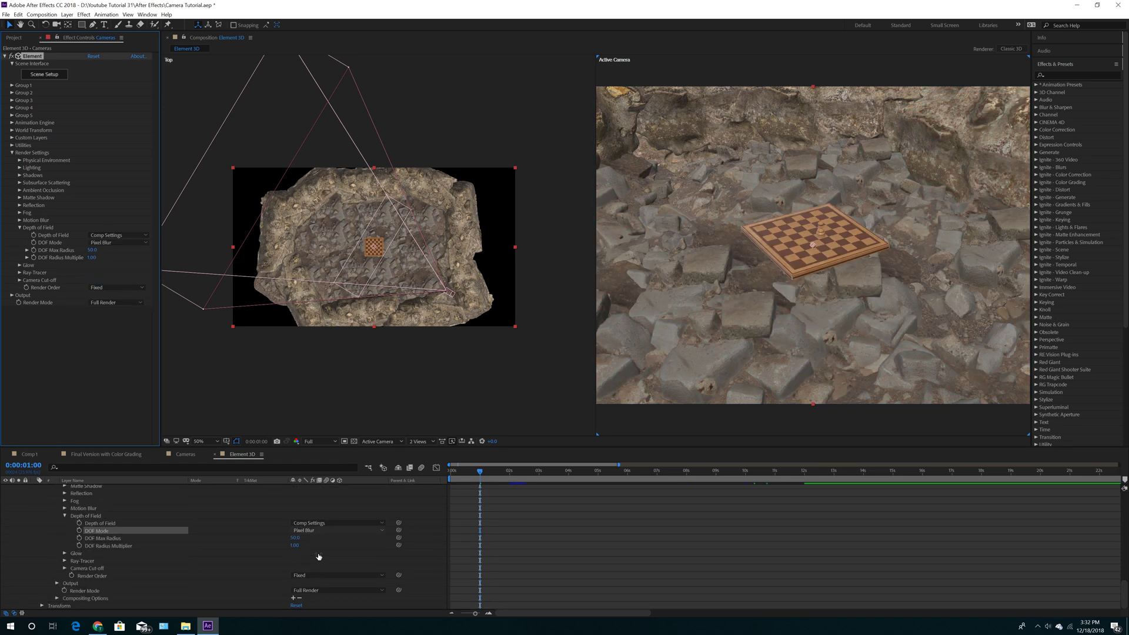
scroll(245, 559, "down", 5)
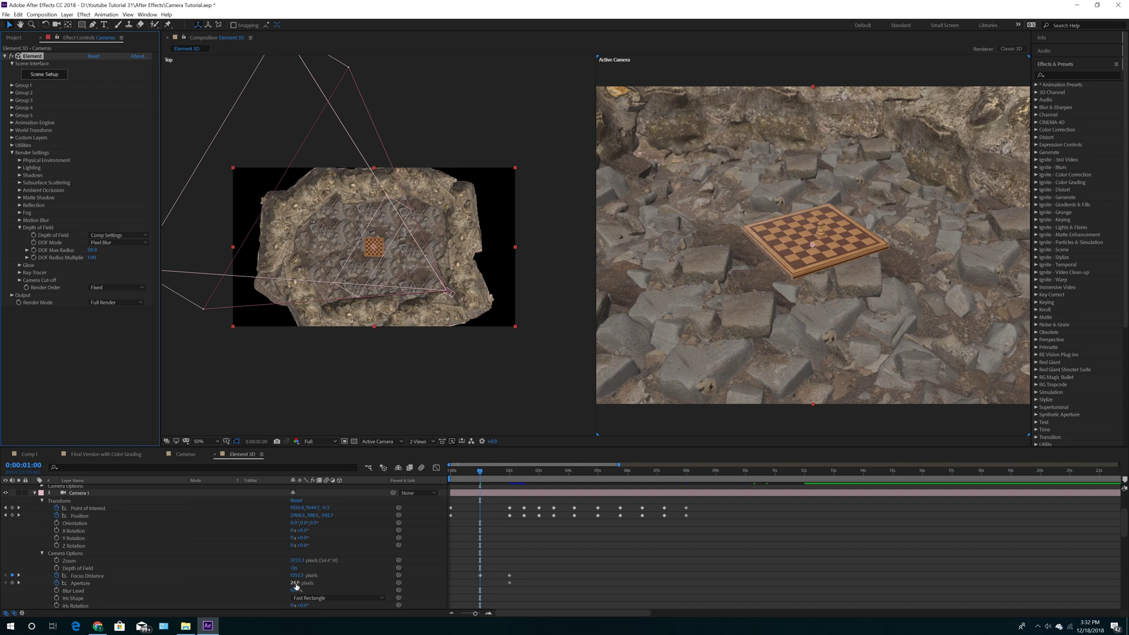
left_click_drag(294, 582, 322, 583)
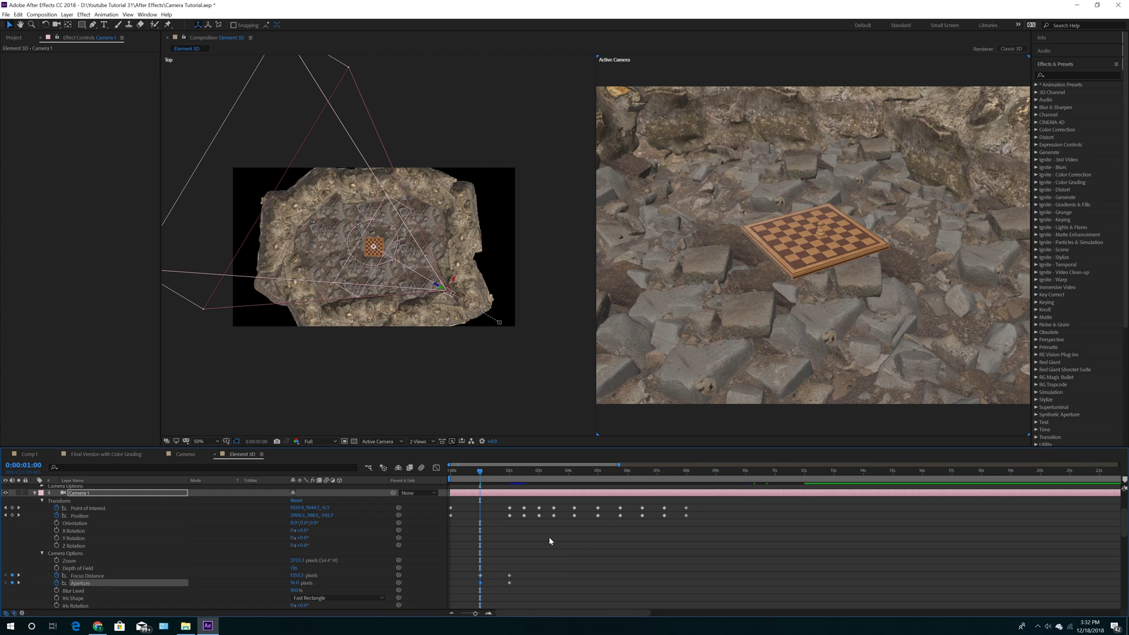
- Go to 0:00:02:00 and zoom the Active Camera view out to 25%
left_click(510, 473)
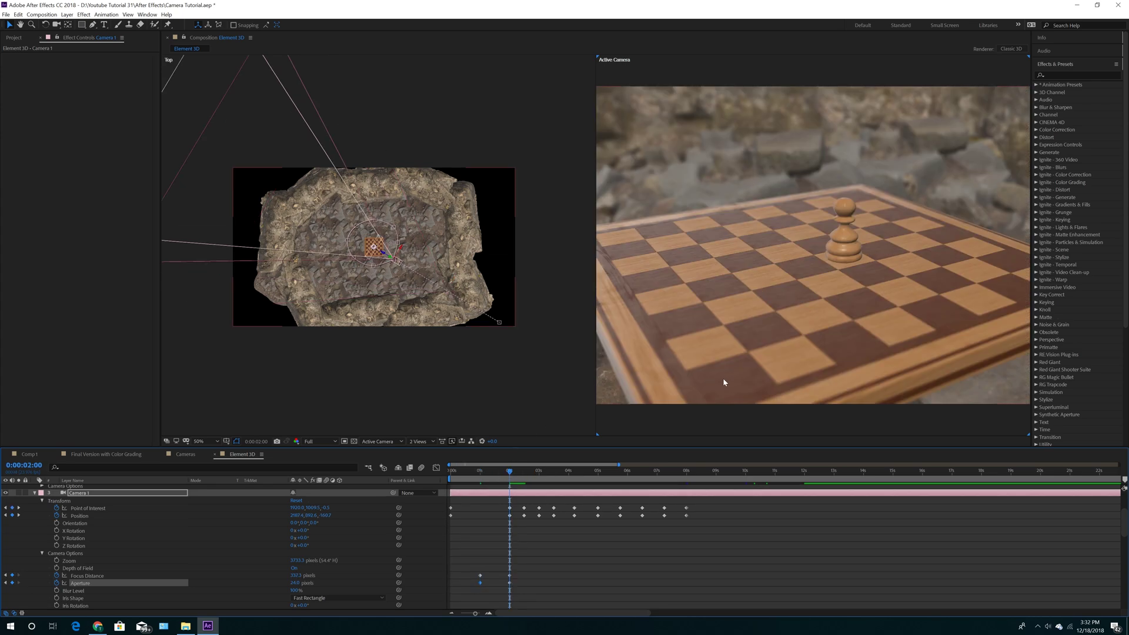
scroll(726, 365, "down", 2)
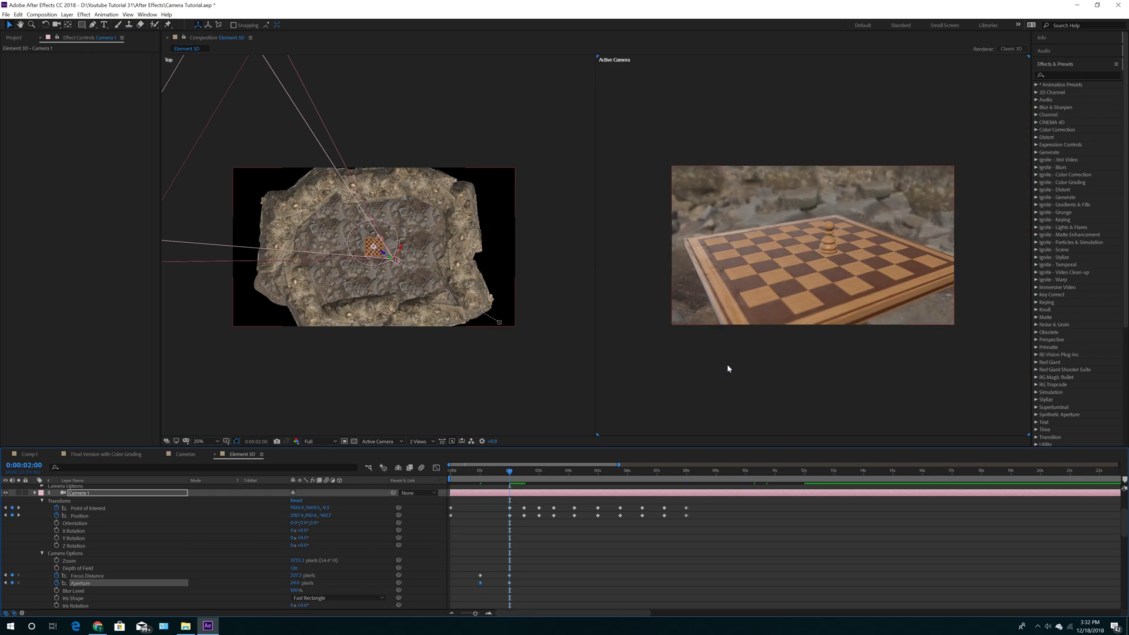